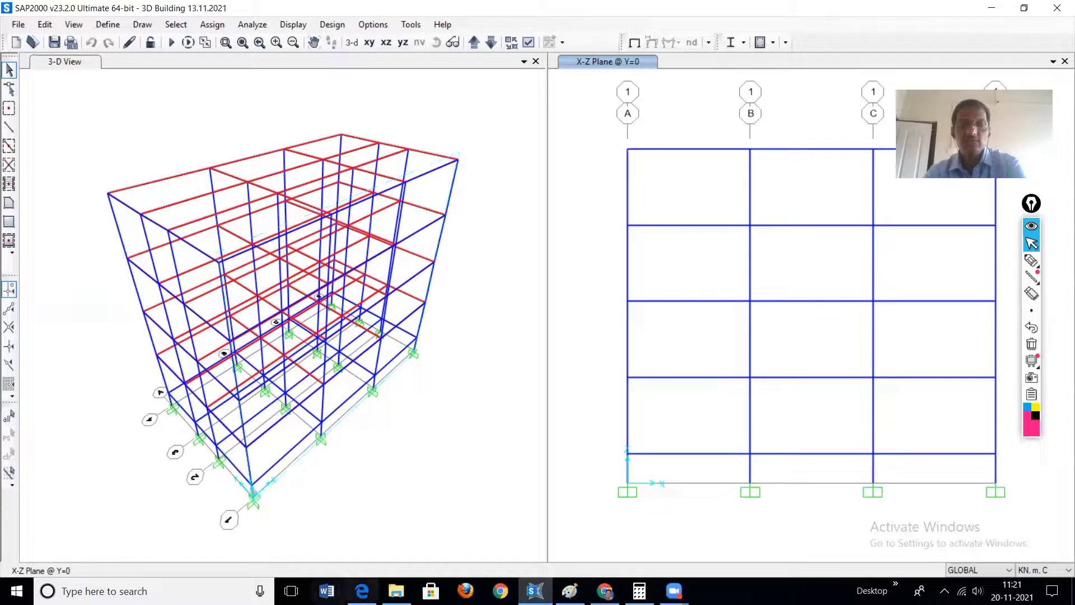
Step: Switch to the training PDF in the browser and examine the building's plan and elevation figures with their bay and storey dimensions
{"action": "left_click", "coordinate": [363, 591]}
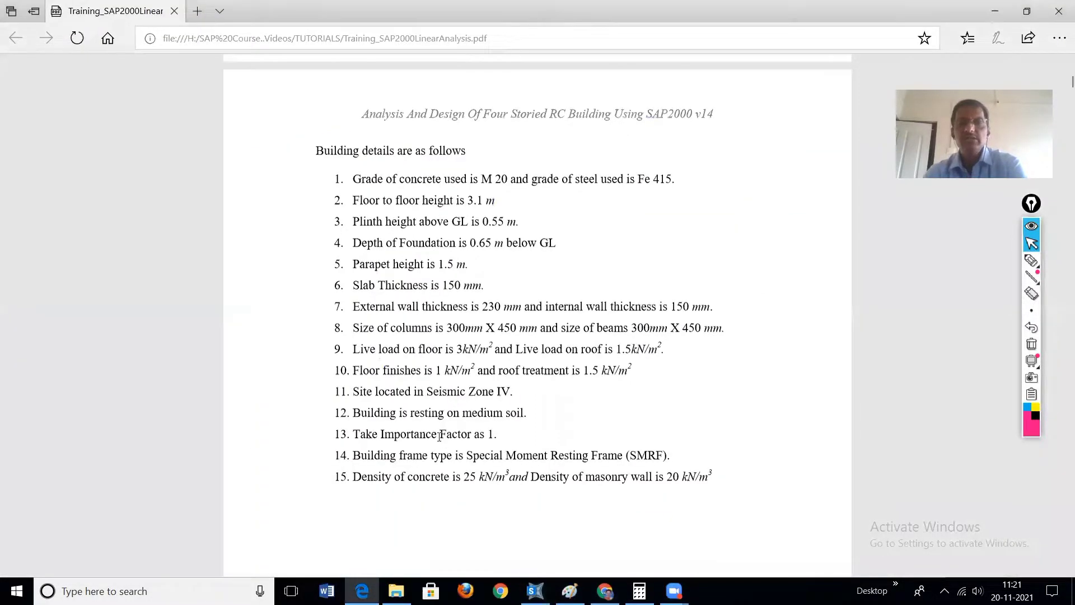
{"action": "scroll", "coordinate": [439, 436], "scroll_direction": "up", "scroll_amount": 12}
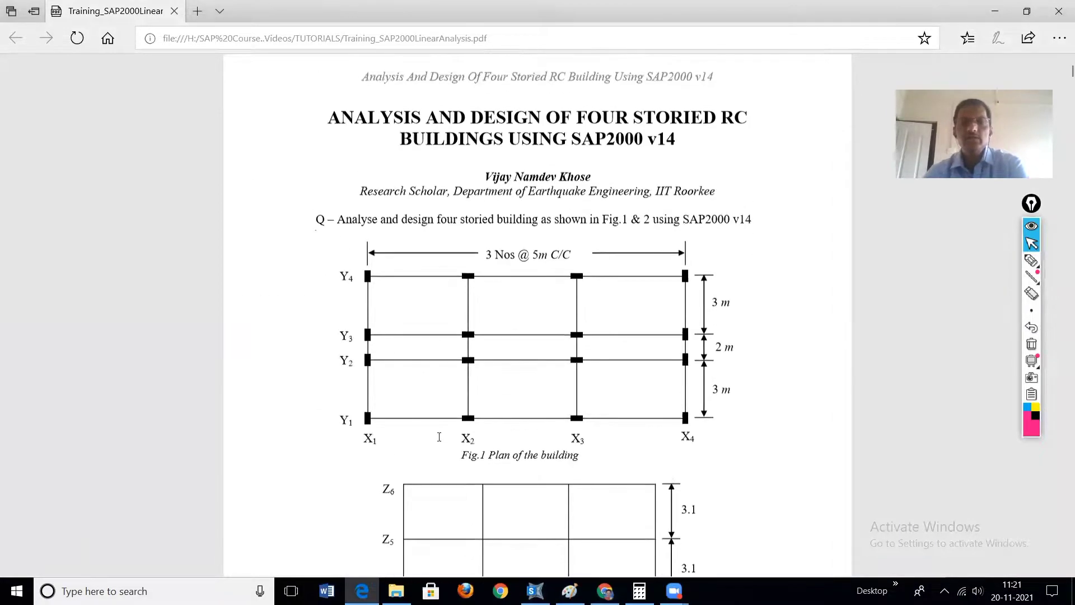
{"action": "scroll", "coordinate": [439, 437], "scroll_direction": "down", "scroll_amount": 1}
{"action": "scroll", "coordinate": [439, 437], "scroll_direction": "up", "scroll_amount": 1}
{"action": "scroll", "coordinate": [439, 436], "scroll_direction": "down", "scroll_amount": 1}
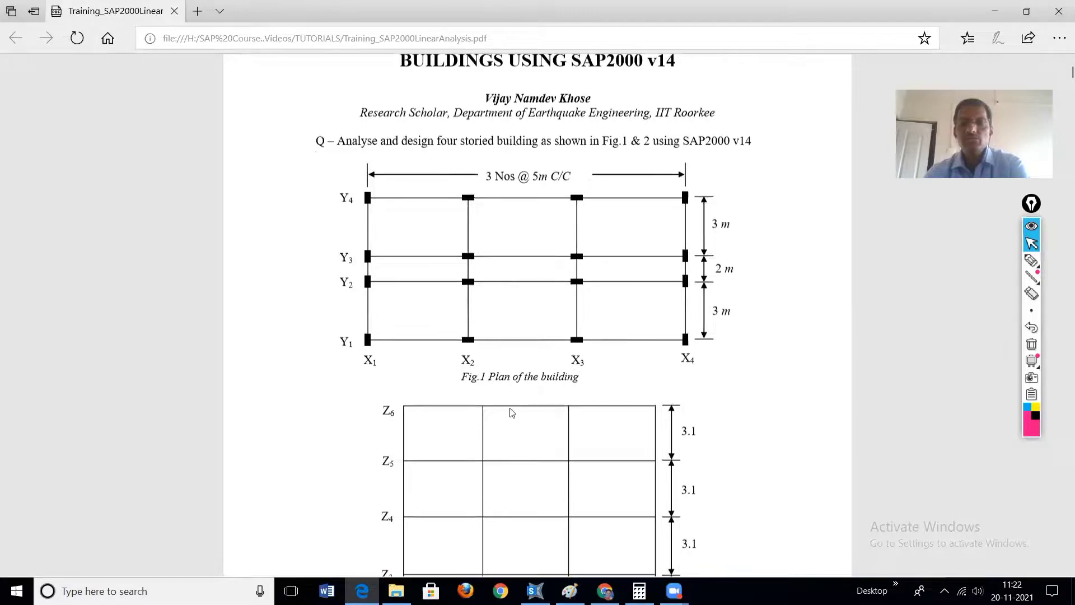
{"action": "scroll", "coordinate": [511, 413], "scroll_direction": "down", "scroll_amount": 3}
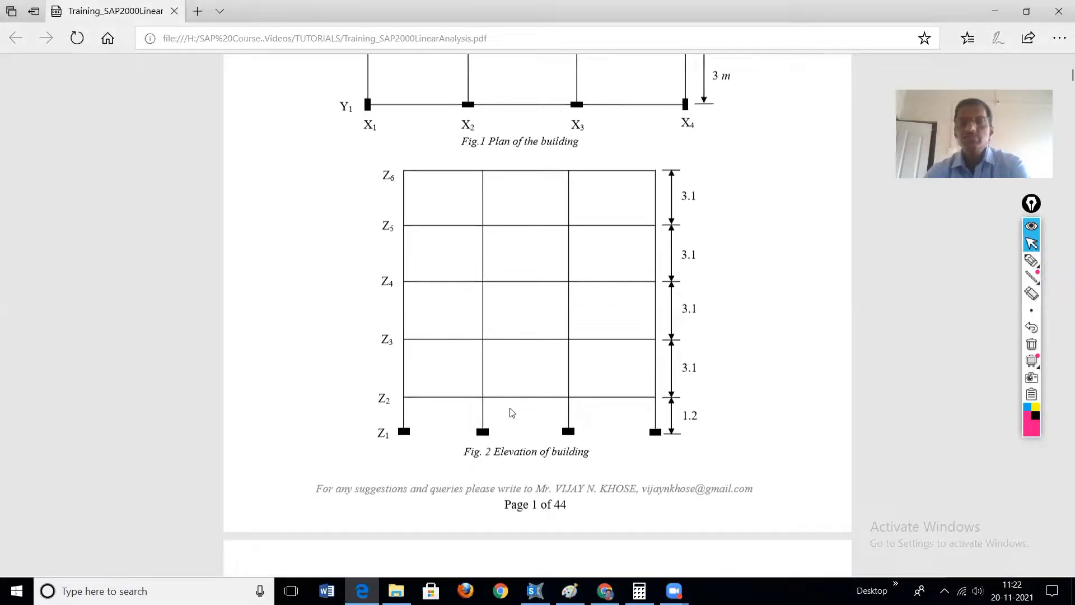
{"action": "scroll", "coordinate": [512, 413], "scroll_direction": "up", "scroll_amount": 3}
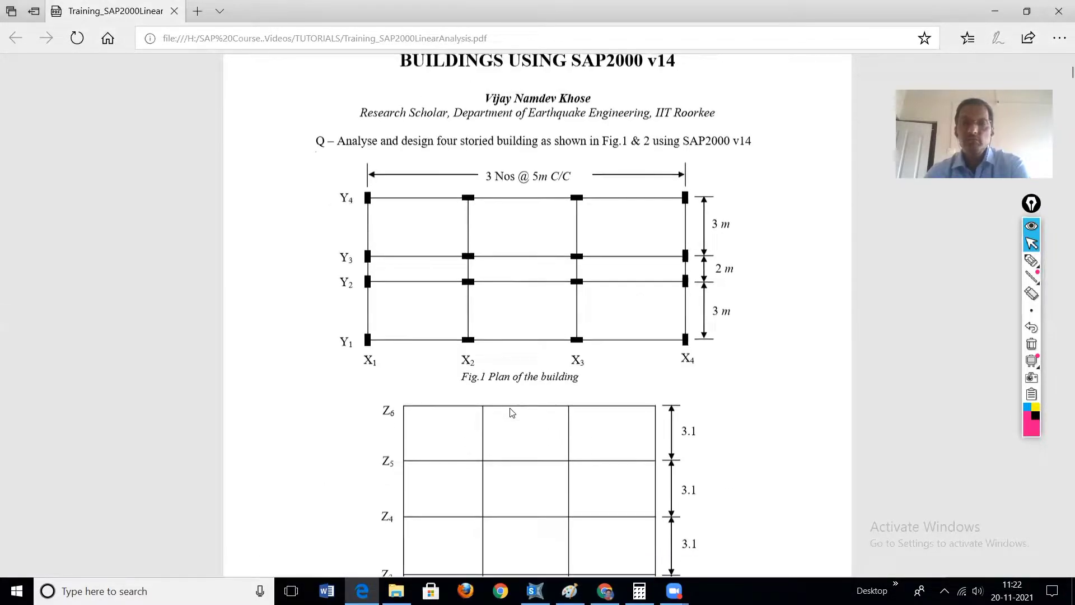
{"action": "scroll", "coordinate": [511, 412], "scroll_direction": "down", "scroll_amount": 3}
{"action": "scroll", "coordinate": [511, 412], "scroll_direction": "up", "scroll_amount": 1}
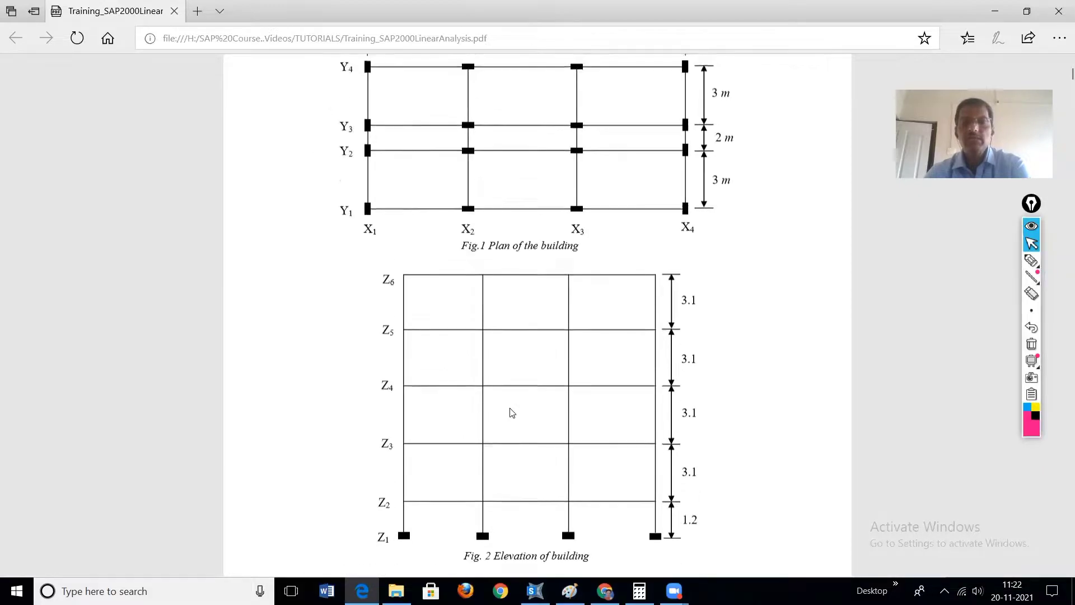
{"action": "scroll", "coordinate": [511, 413], "scroll_direction": "up", "scroll_amount": 2}
{"action": "scroll", "coordinate": [568, 383], "scroll_direction": "down", "scroll_amount": 3}
Step: With the pen, tick building details 11 and 12 in the PDF and underline seismic zone IV and medium soil
{"action": "scroll", "coordinate": [568, 383], "scroll_direction": "down", "scroll_amount": 6}
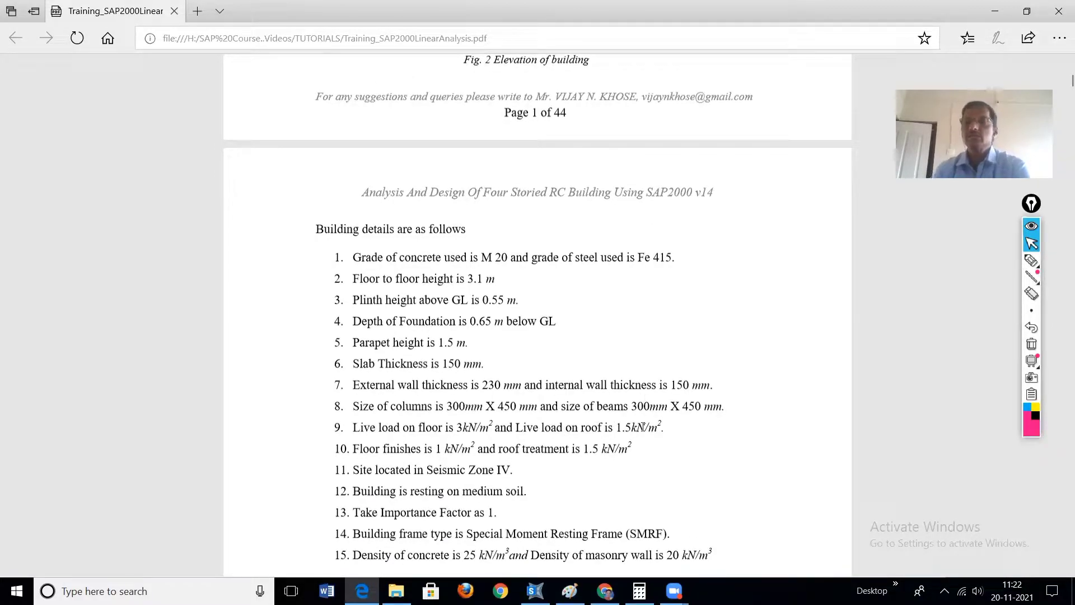
{"action": "scroll", "coordinate": [616, 437], "scroll_direction": "down", "scroll_amount": 3}
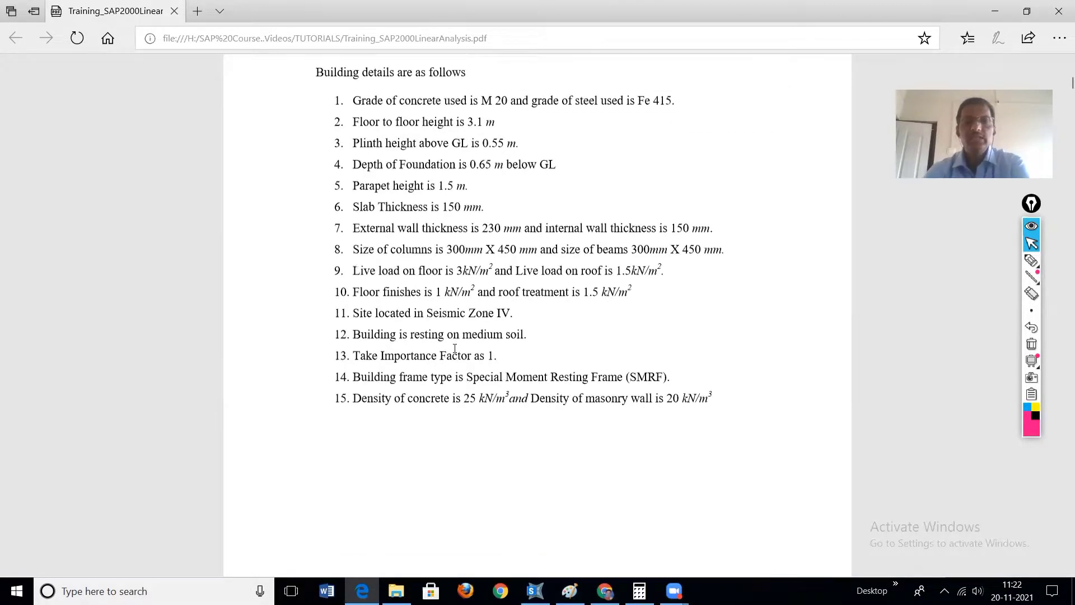
{"action": "scroll", "coordinate": [455, 348], "scroll_direction": "up", "scroll_amount": 2}
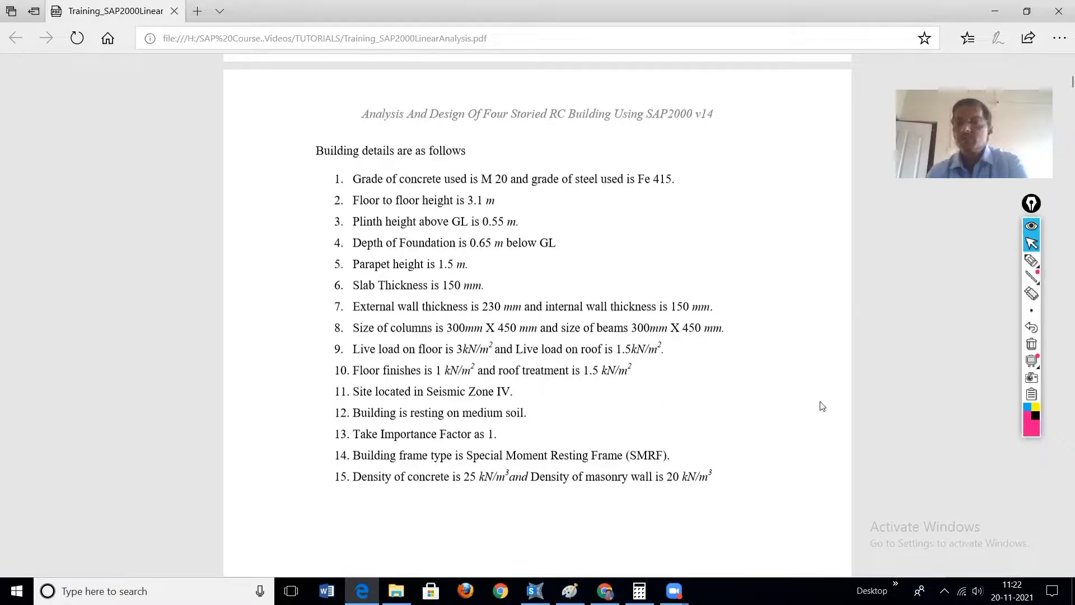
{"action": "mouse_move", "coordinate": [1034, 261]}
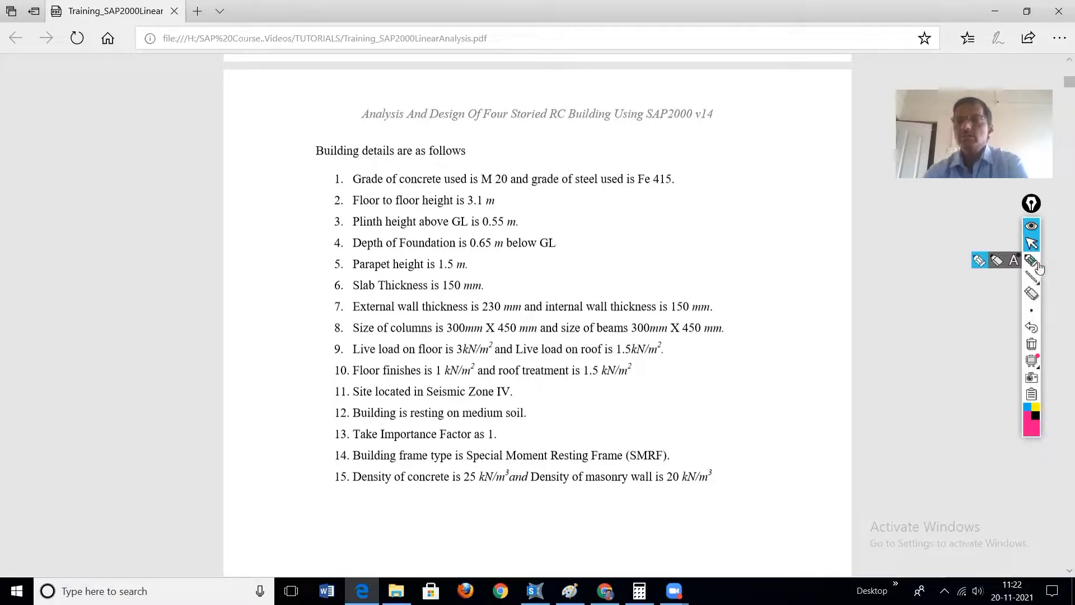
{"action": "left_click", "coordinate": [979, 261]}
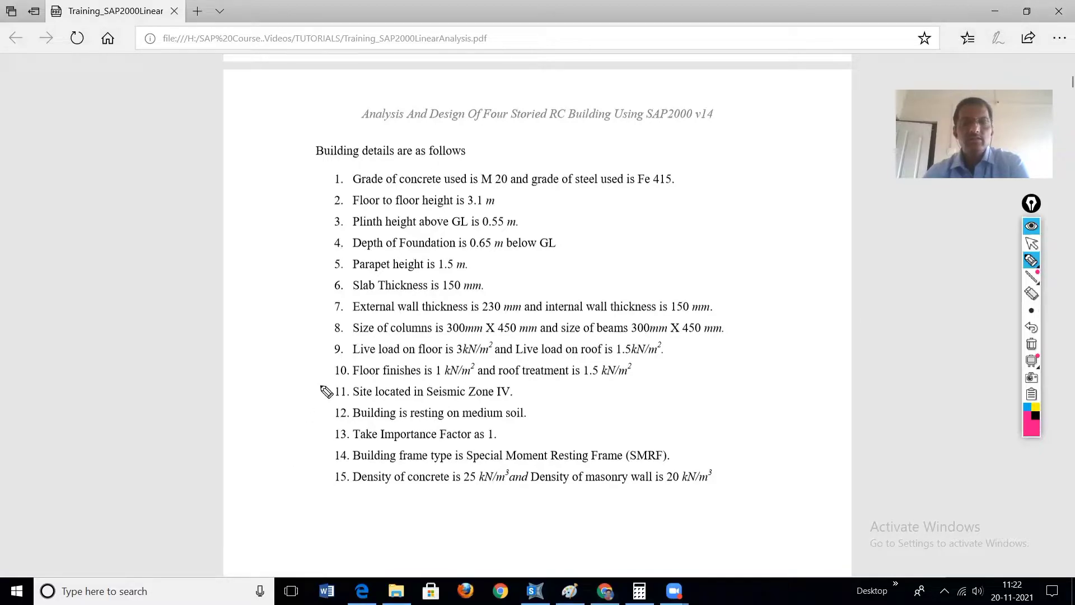
{"action": "left_click_drag", "start_coordinate": [319, 387], "coordinate": [348, 384]}
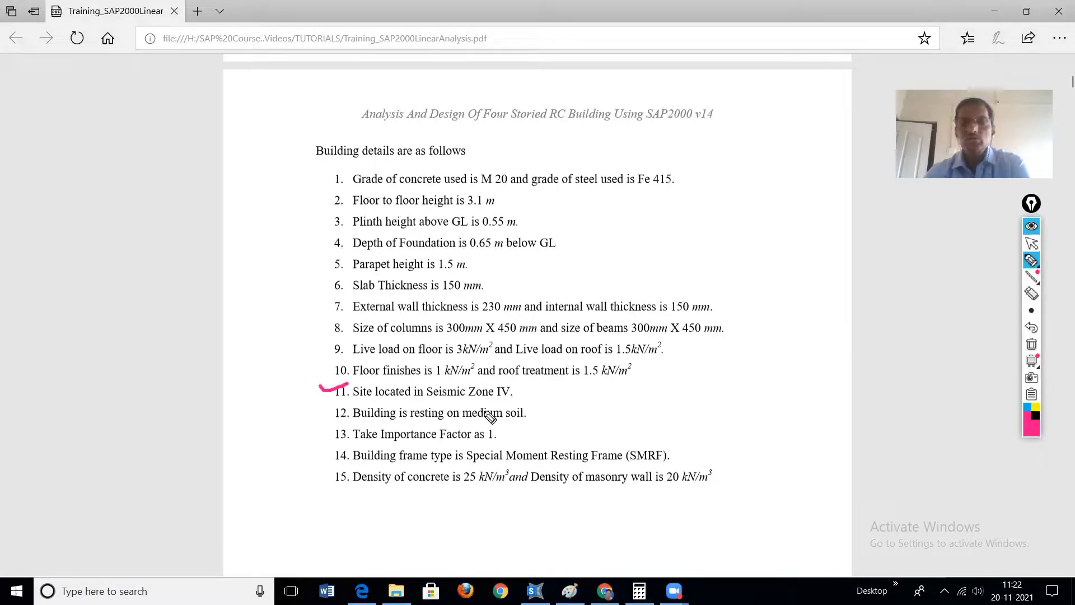
{"action": "left_click_drag", "start_coordinate": [492, 398], "coordinate": [511, 400]}
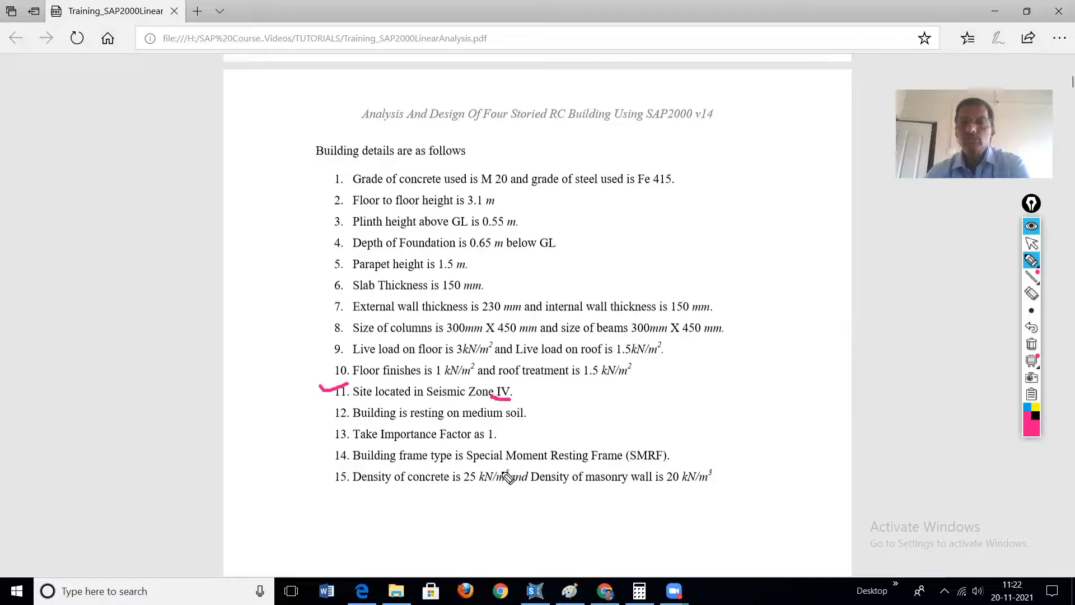
{"action": "left_click_drag", "start_coordinate": [463, 418], "coordinate": [511, 419]}
{"action": "left_click_drag", "start_coordinate": [317, 412], "coordinate": [344, 408]}
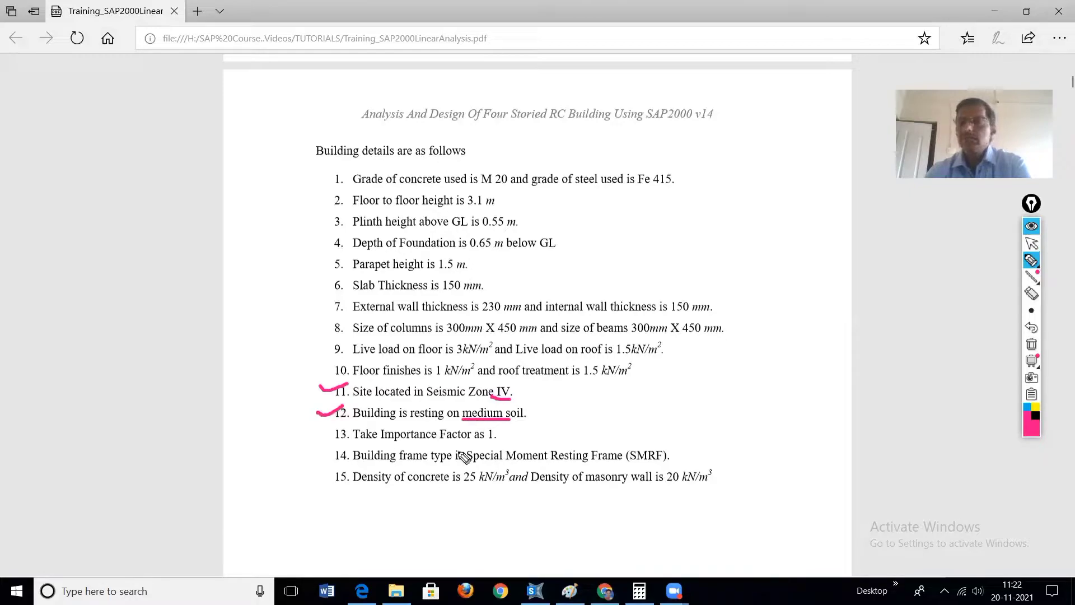
Step: Tick building details 13 and 14 and underline the importance factor of 1 and the SMRF frame type
{"action": "left_click_drag", "start_coordinate": [475, 442], "coordinate": [511, 443]}
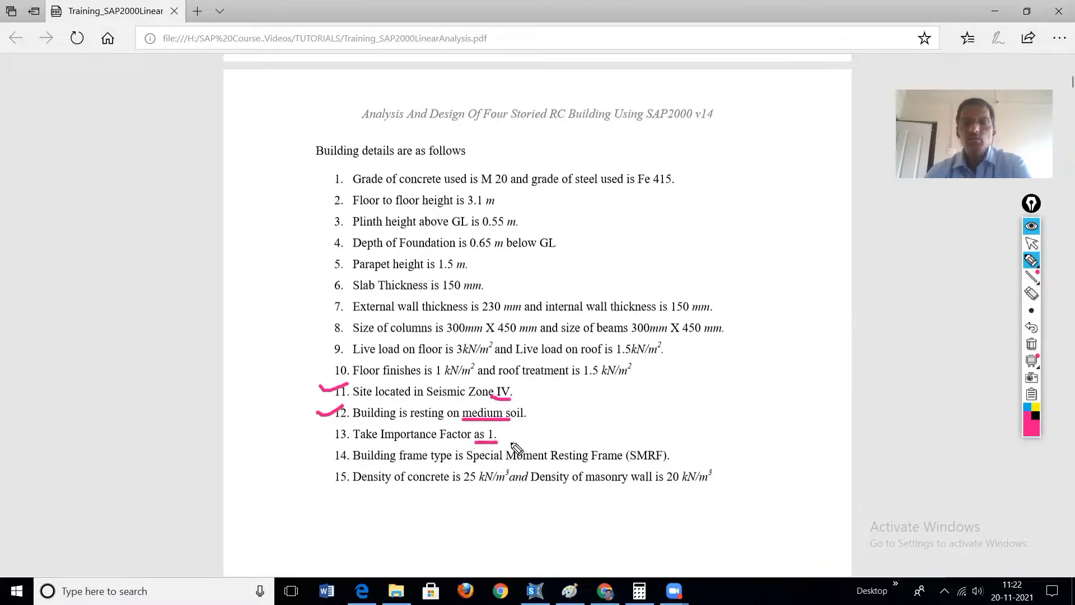
{"action": "left_click_drag", "start_coordinate": [314, 435], "coordinate": [344, 426]}
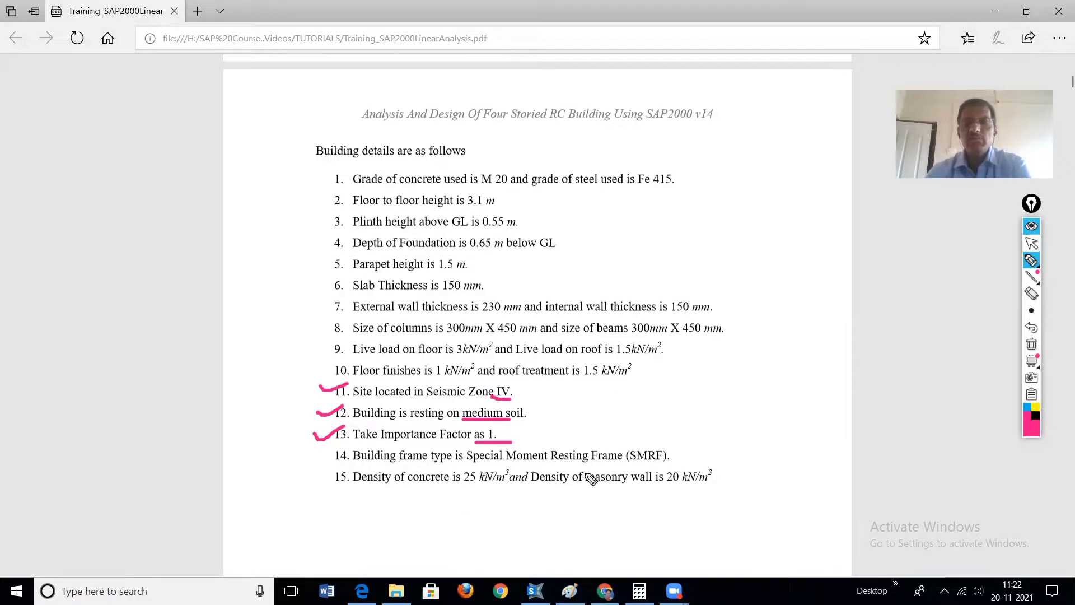
{"action": "left_click_drag", "start_coordinate": [584, 461], "coordinate": [668, 463]}
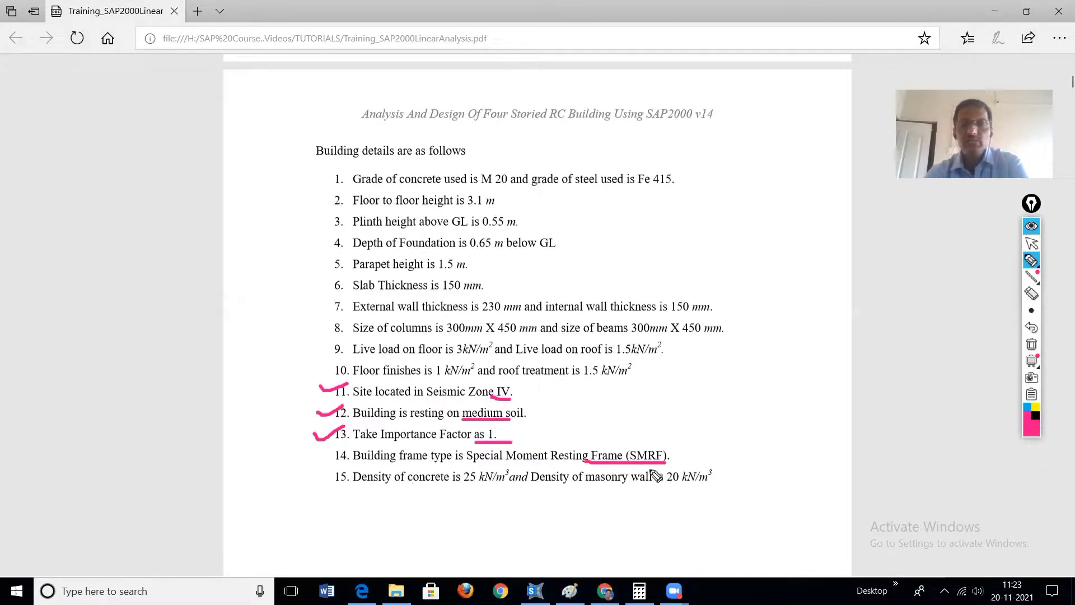
{"action": "left_click_drag", "start_coordinate": [307, 455], "coordinate": [330, 451]}
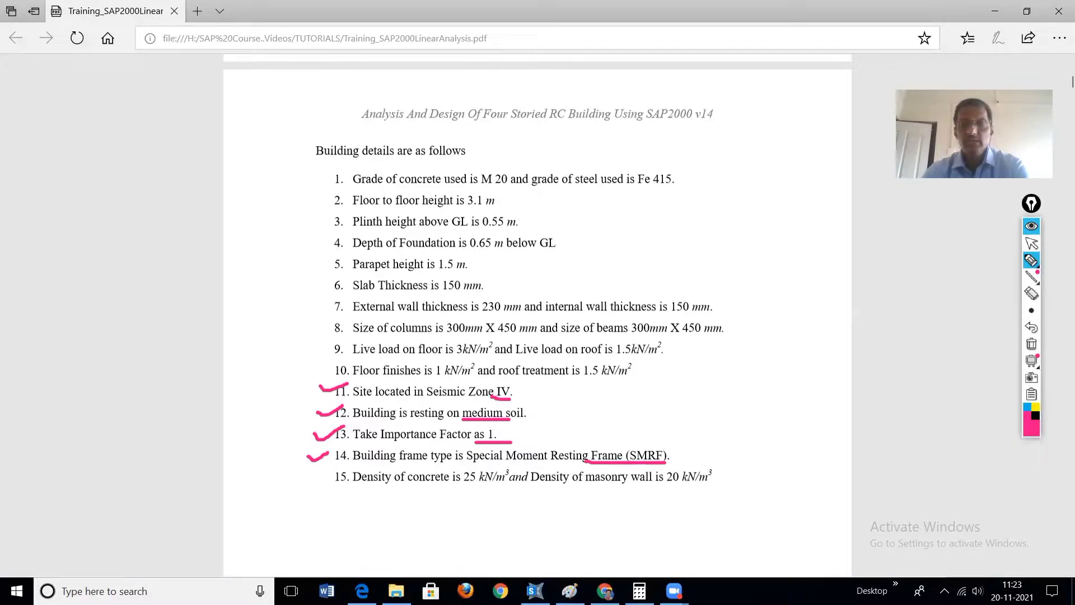
Step: Switch back to SAP2000 and clear all pen annotations from the screen
{"action": "left_click", "coordinate": [535, 591]}
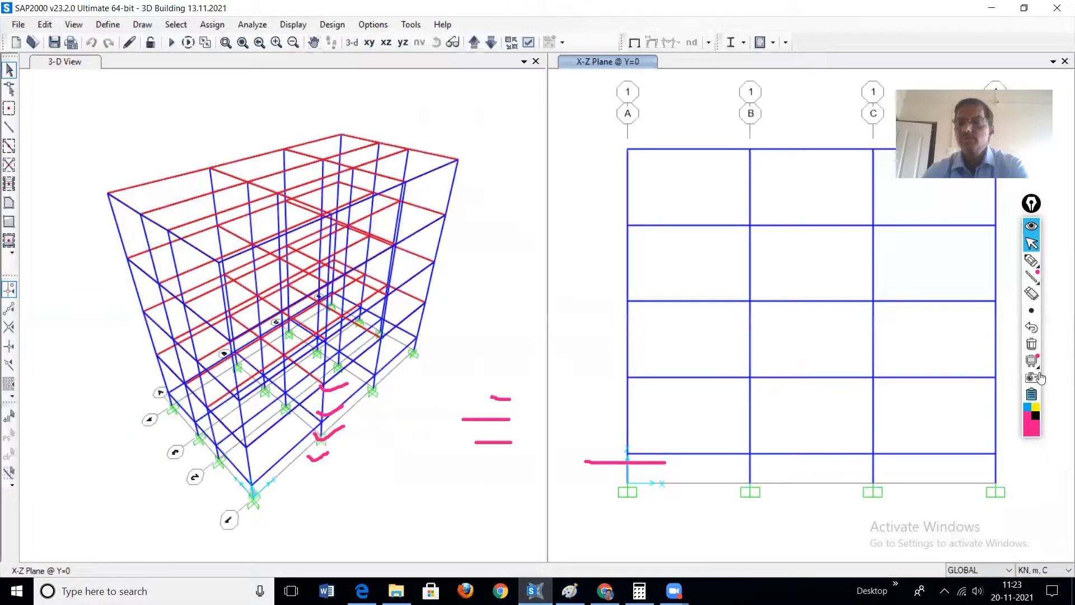
{"action": "left_click", "coordinate": [1032, 344]}
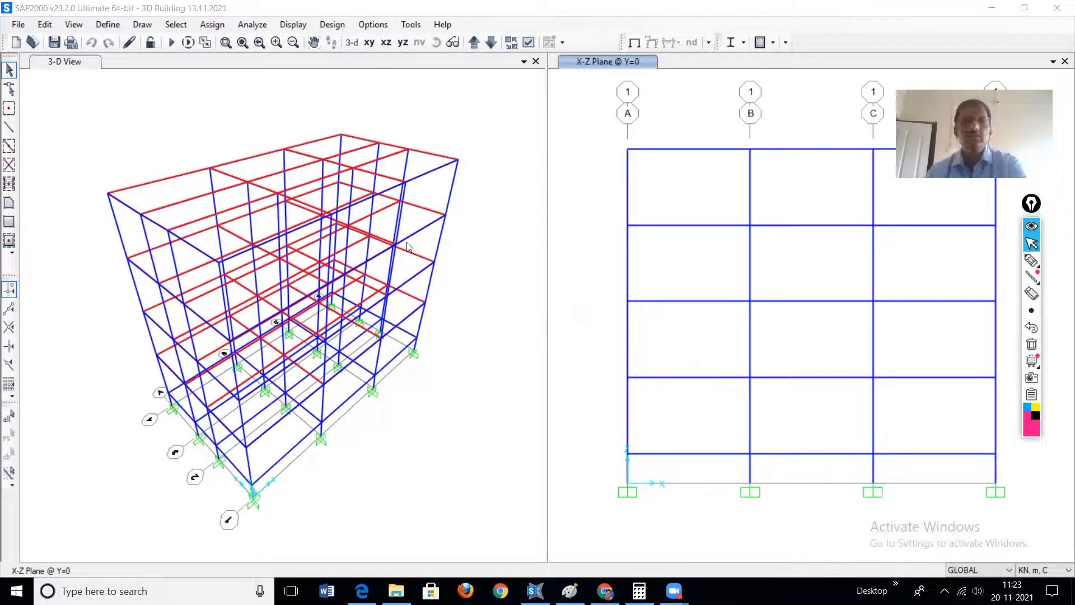
Step: Start adding a new response spectrum function of type IS 1893-2016
{"action": "left_click", "coordinate": [108, 27]}
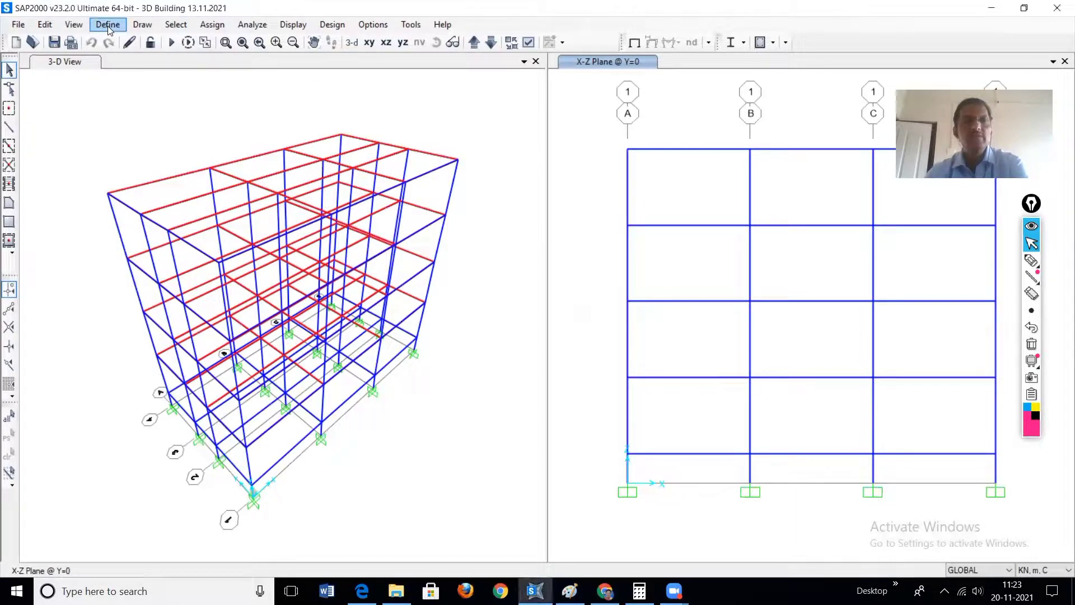
{"action": "left_click", "coordinate": [108, 26]}
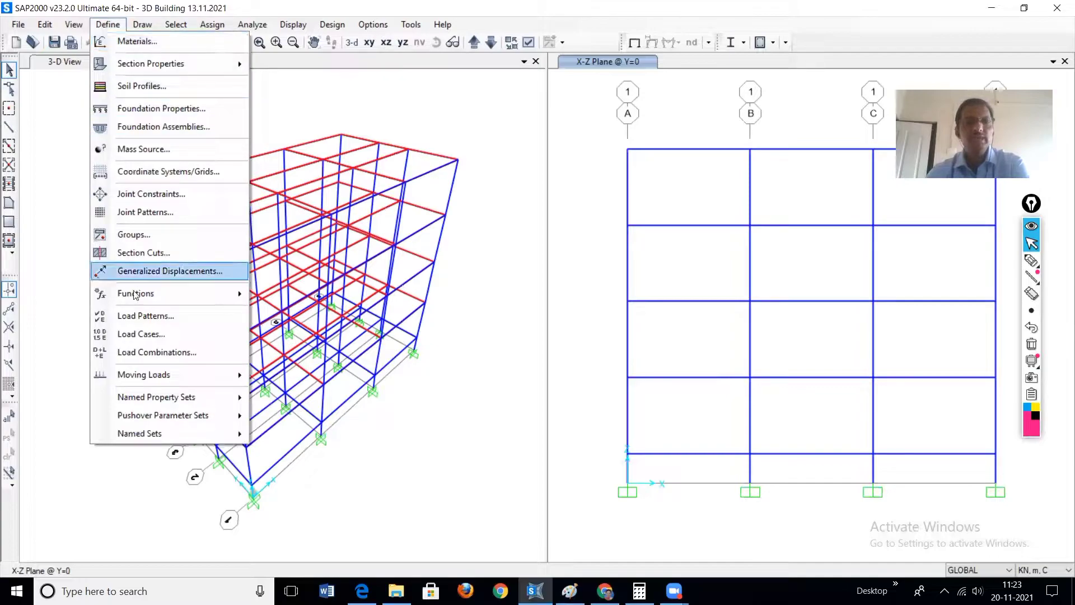
{"action": "mouse_move", "coordinate": [142, 302]}
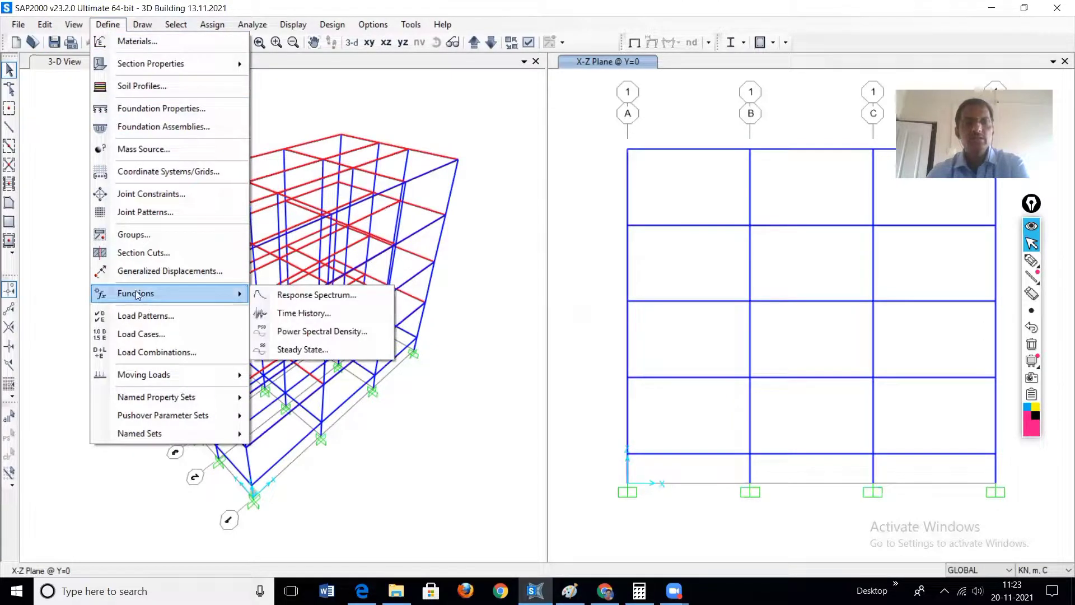
{"action": "left_click", "coordinate": [314, 295]}
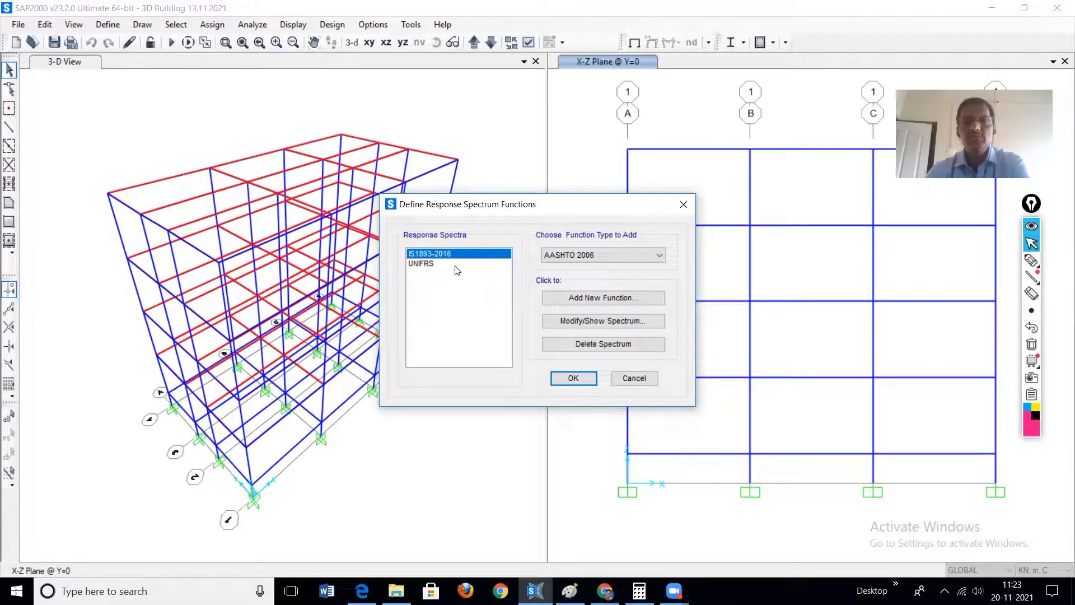
{"action": "left_click", "coordinate": [660, 256]}
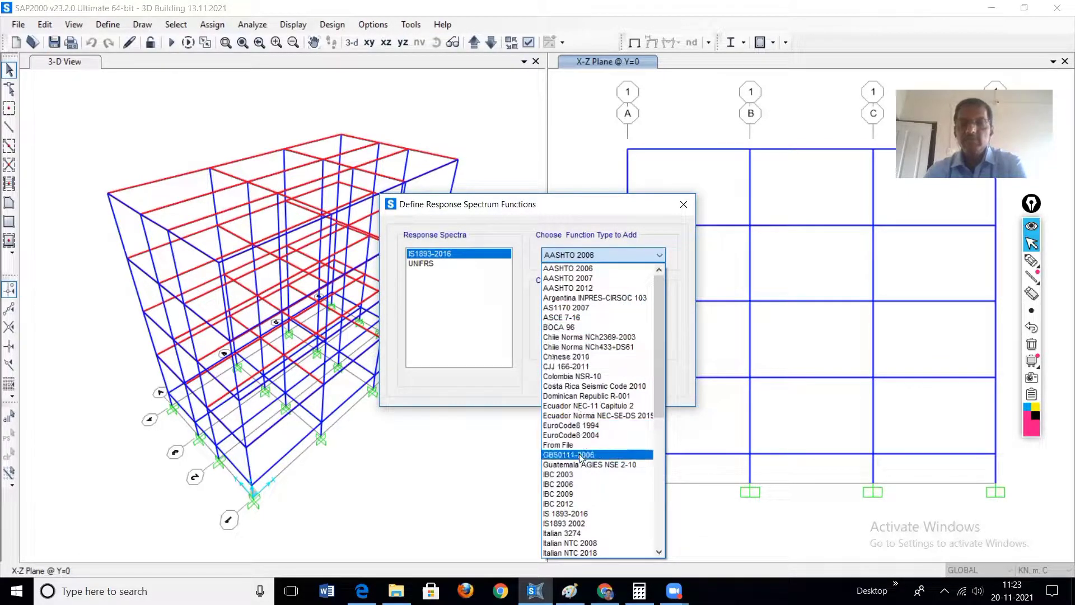
{"action": "scroll", "coordinate": [581, 457], "scroll_direction": "down", "scroll_amount": 1}
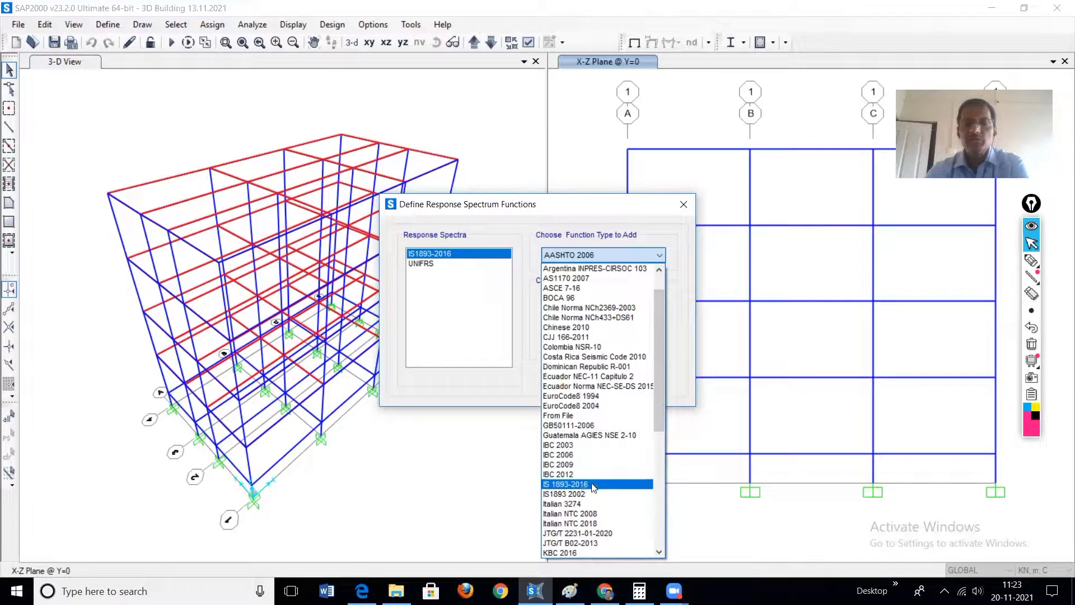
{"action": "left_click", "coordinate": [594, 485]}
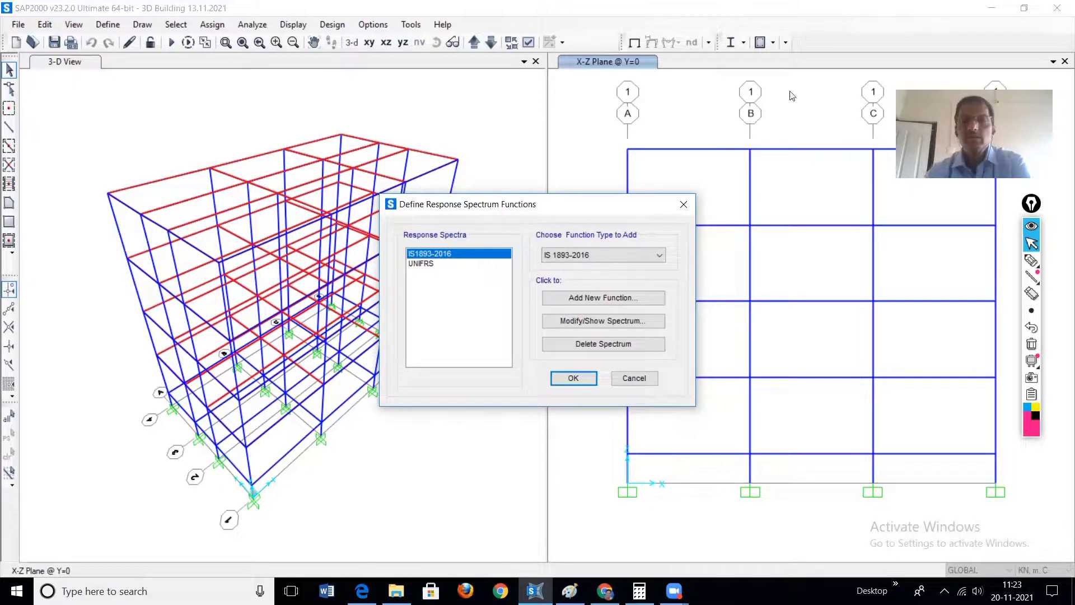
{"action": "left_click", "coordinate": [599, 301]}
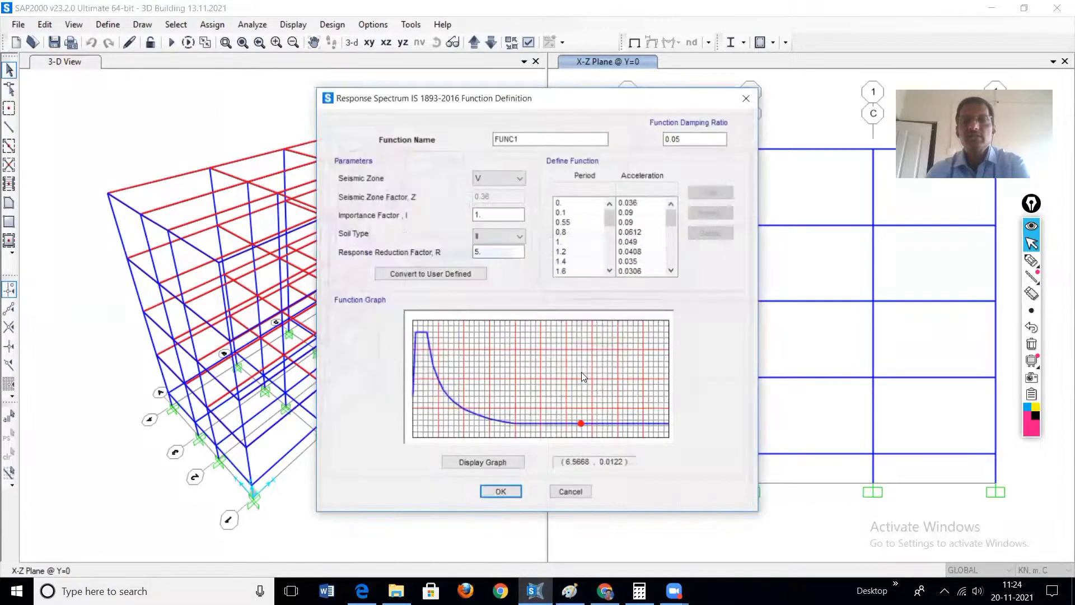
Step: Name the new response spectrum function IS1893
{"action": "left_click_drag", "start_coordinate": [532, 140], "coordinate": [491, 141]}
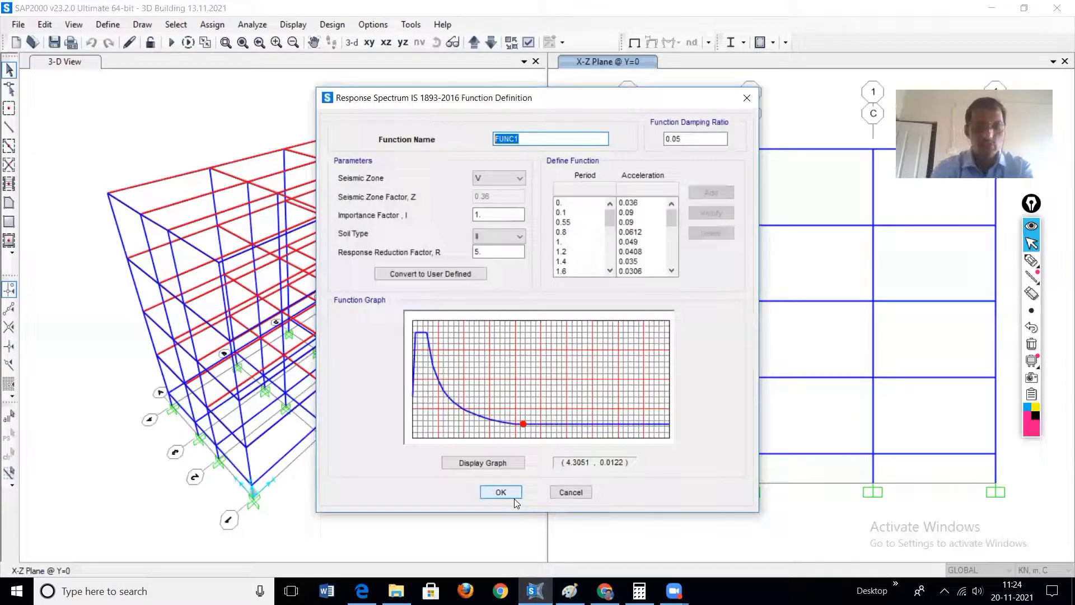
{"action": "key", "text": "BackSpace"}
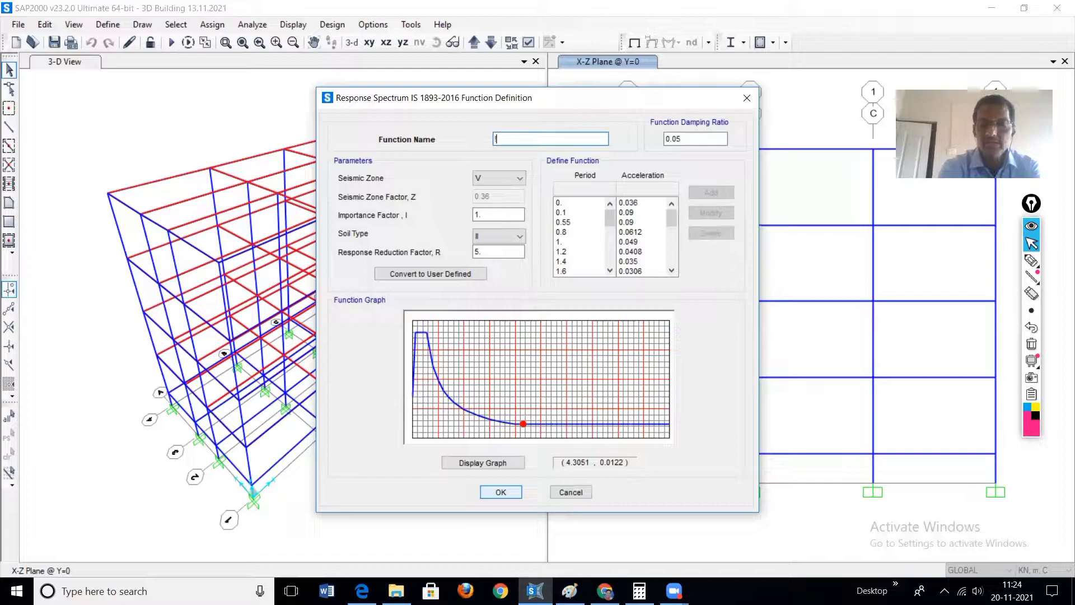
{"action": "type", "text": "S"}
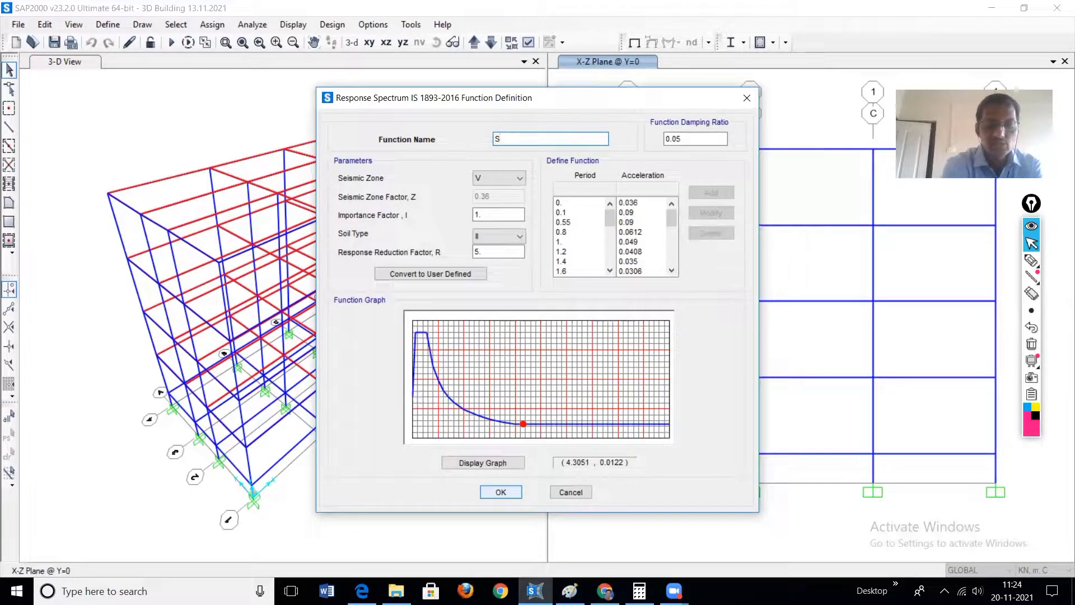
{"action": "type", "text": "!*(#"}
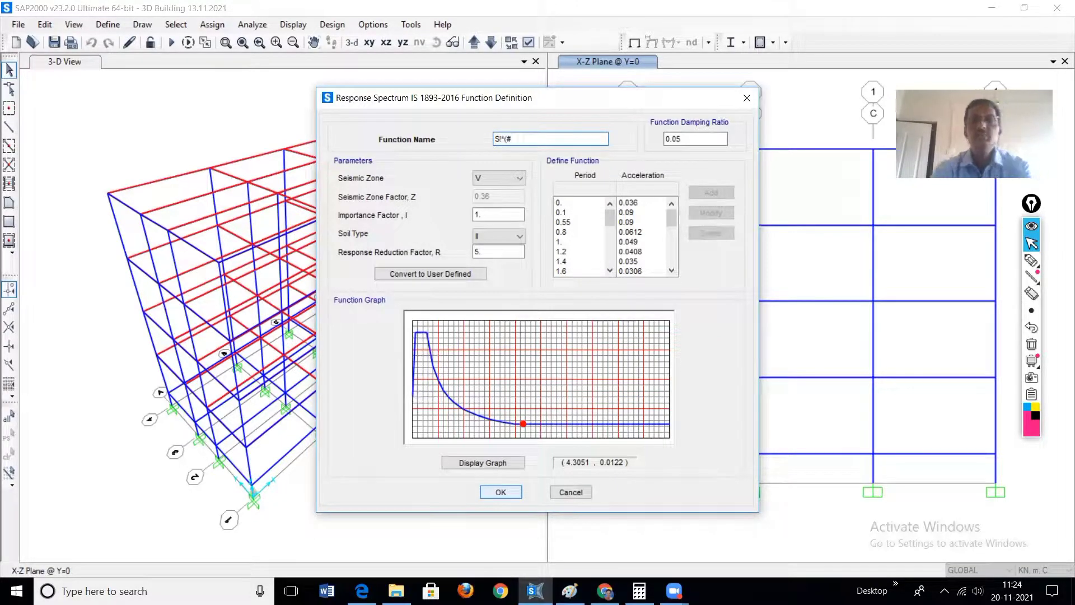
{"action": "key", "text": "BackSpace"}
{"action": "key", "text": "BackSpace"}
{"action": "key", "text": "BackSpace"}
{"action": "key", "text": "BackSpace"}
{"action": "key", "text": "BackSpace"}
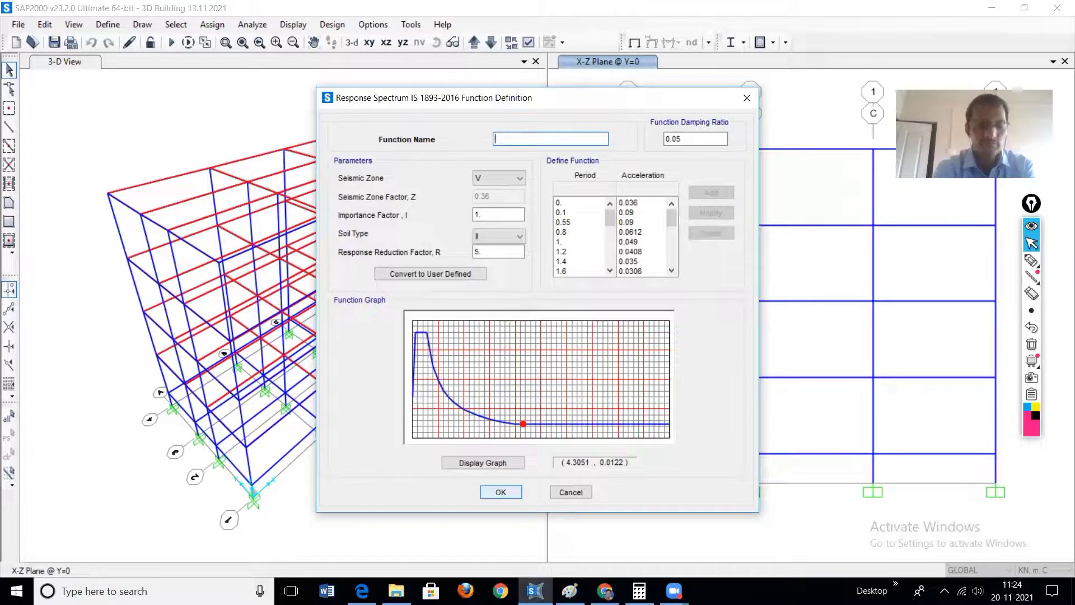
{"action": "type", "text": "IS"}
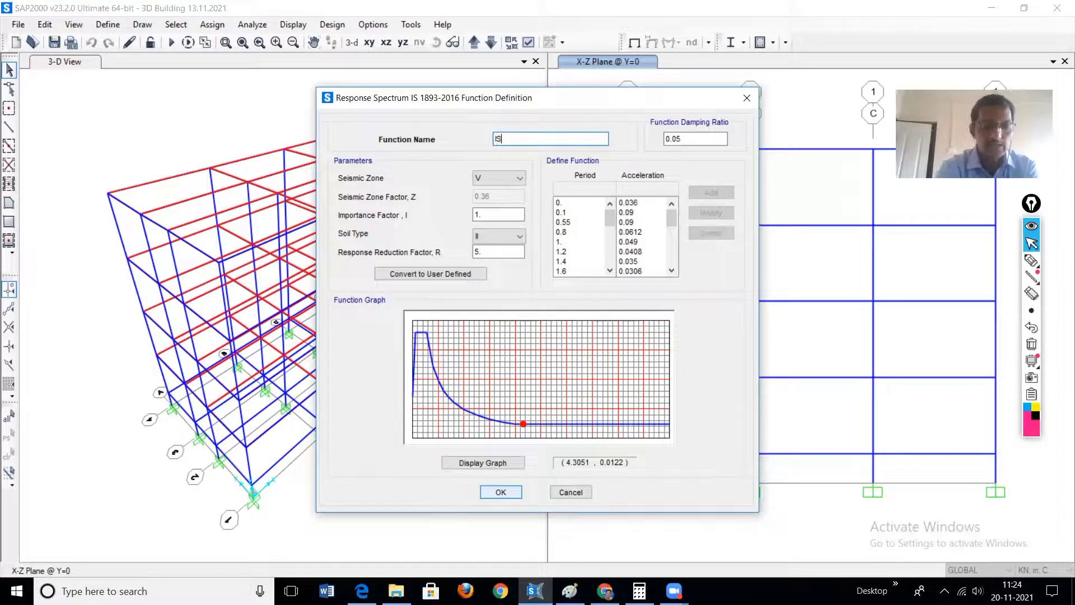
{"action": "type", "text": "1893"}
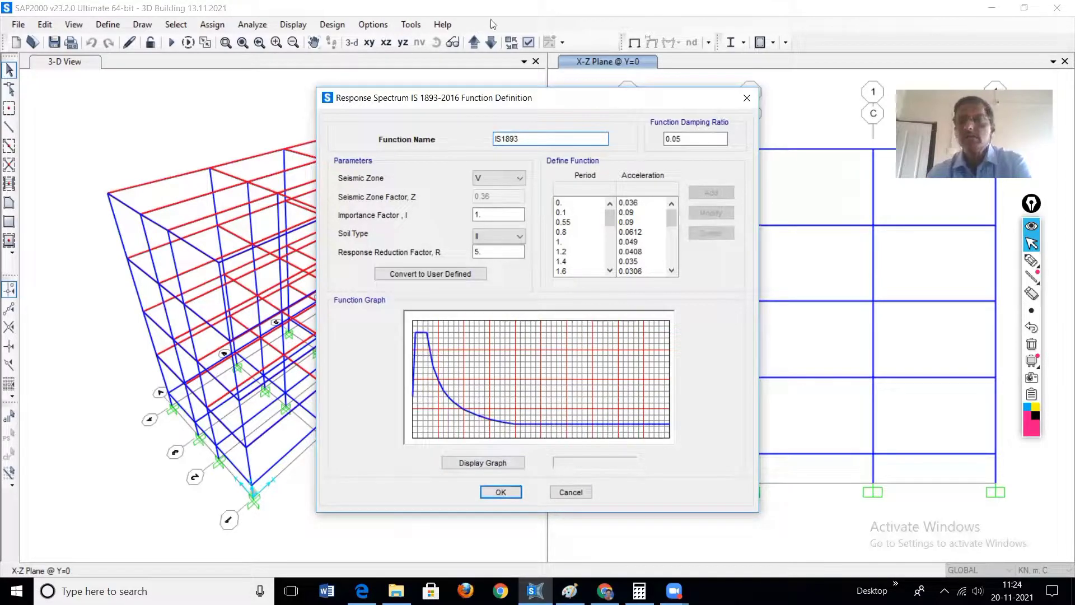
Step: Set the IS1893 function's seismic zone to IV with soil type II, and accept the function definition
{"action": "left_click", "coordinate": [501, 178]}
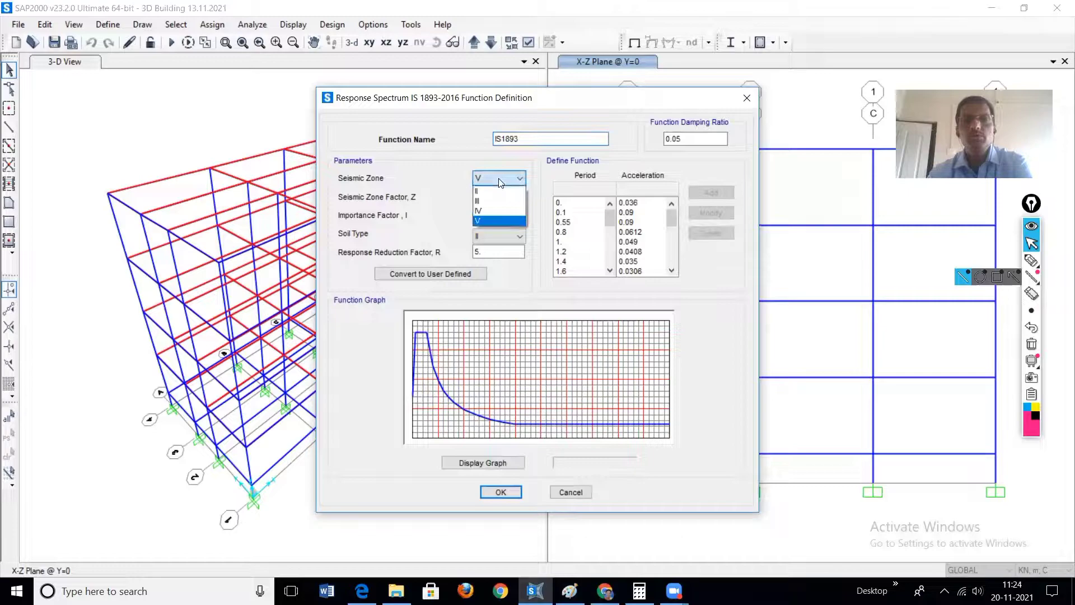
{"action": "left_click", "coordinate": [488, 212]}
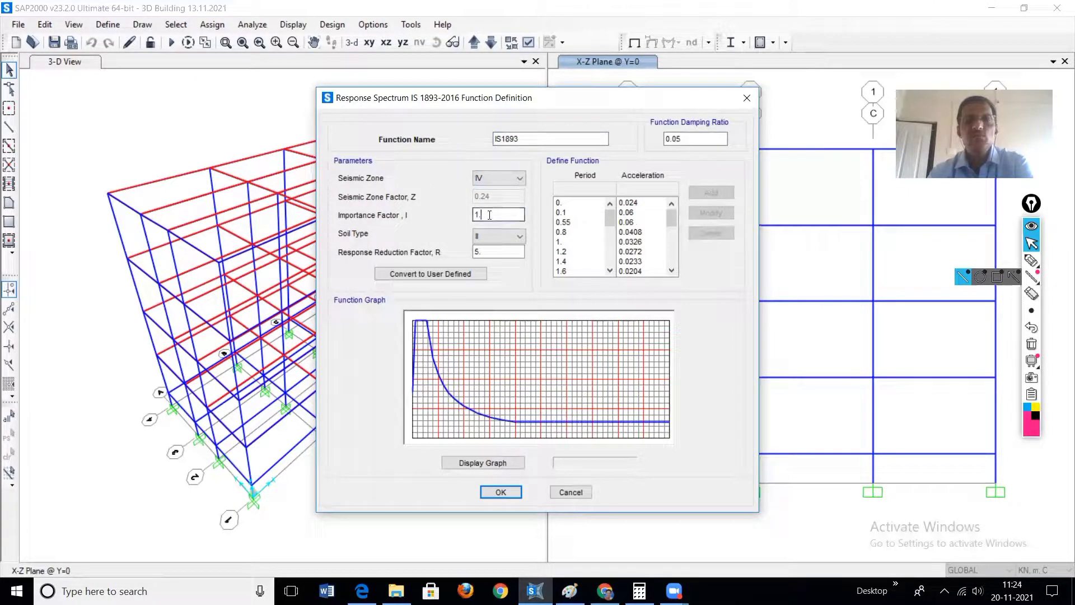
{"action": "left_click", "coordinate": [521, 237]}
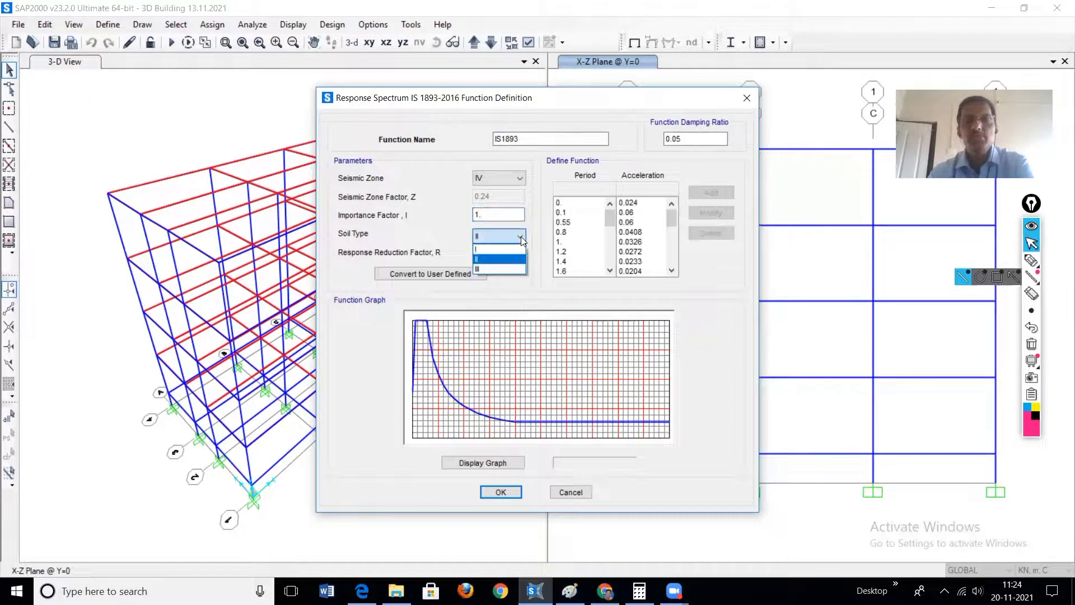
{"action": "left_click", "coordinate": [484, 260]}
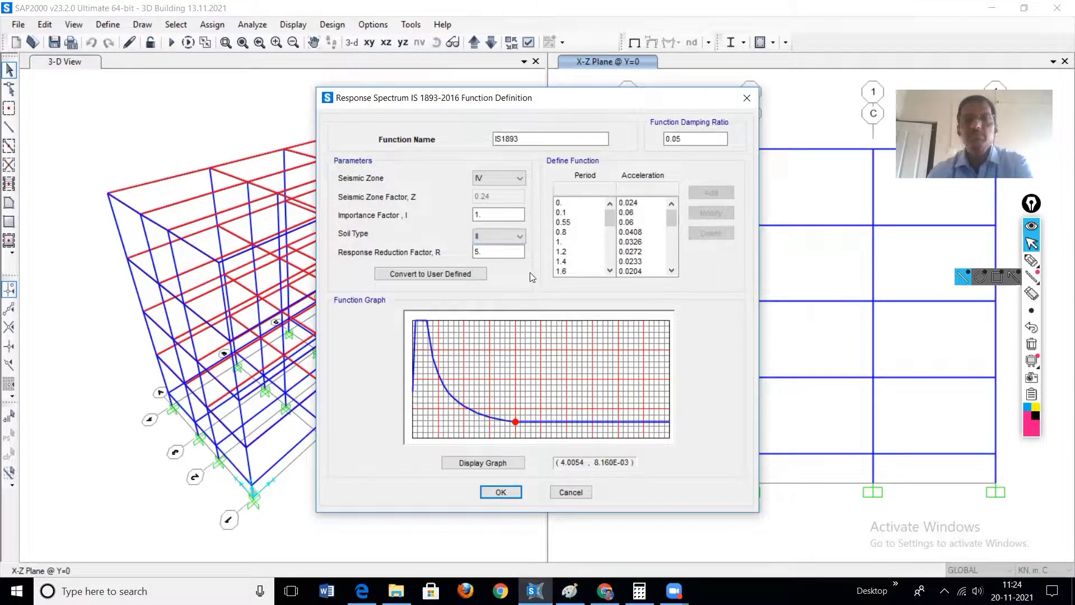
{"action": "left_click", "coordinate": [491, 252]}
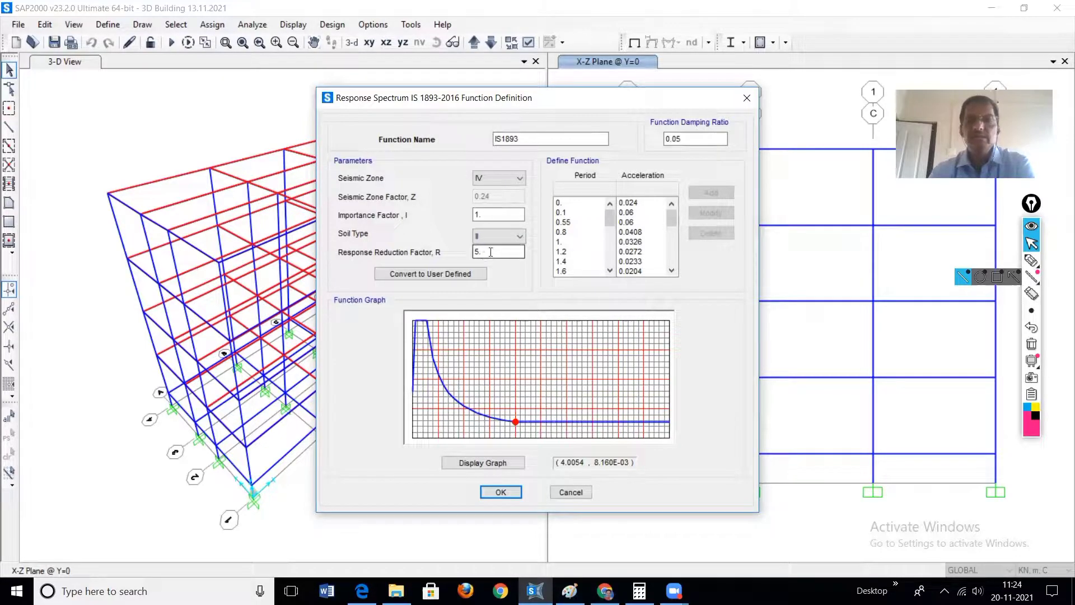
{"action": "double_click", "coordinate": [488, 253]}
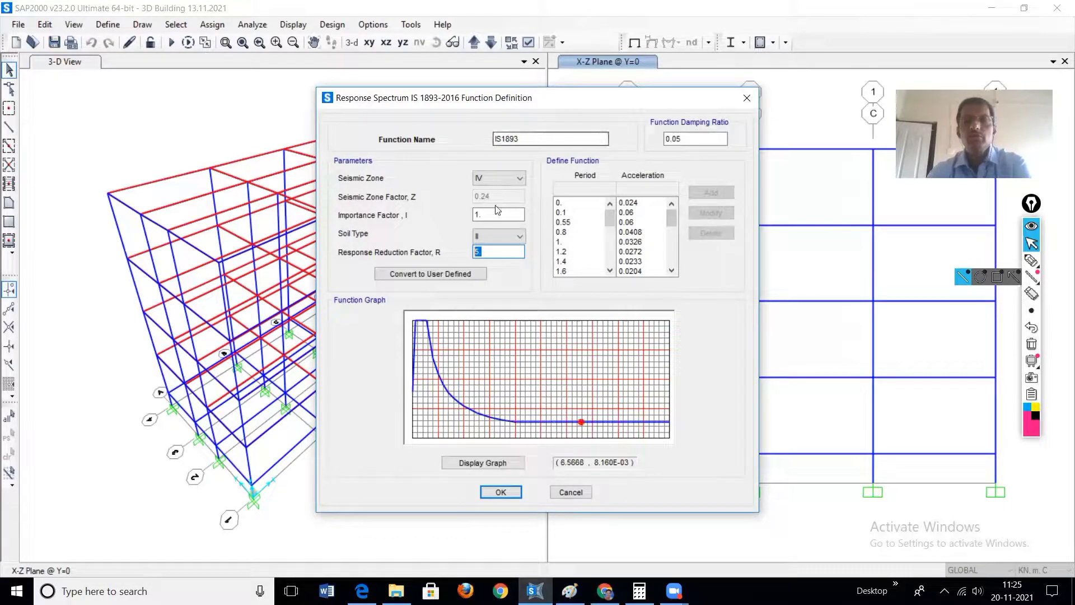
{"action": "left_click", "coordinate": [505, 492]}
Step: Delete the IS1893-2016 spectrum from the response spectrum functions and accept the list
{"action": "left_click", "coordinate": [442, 263]}
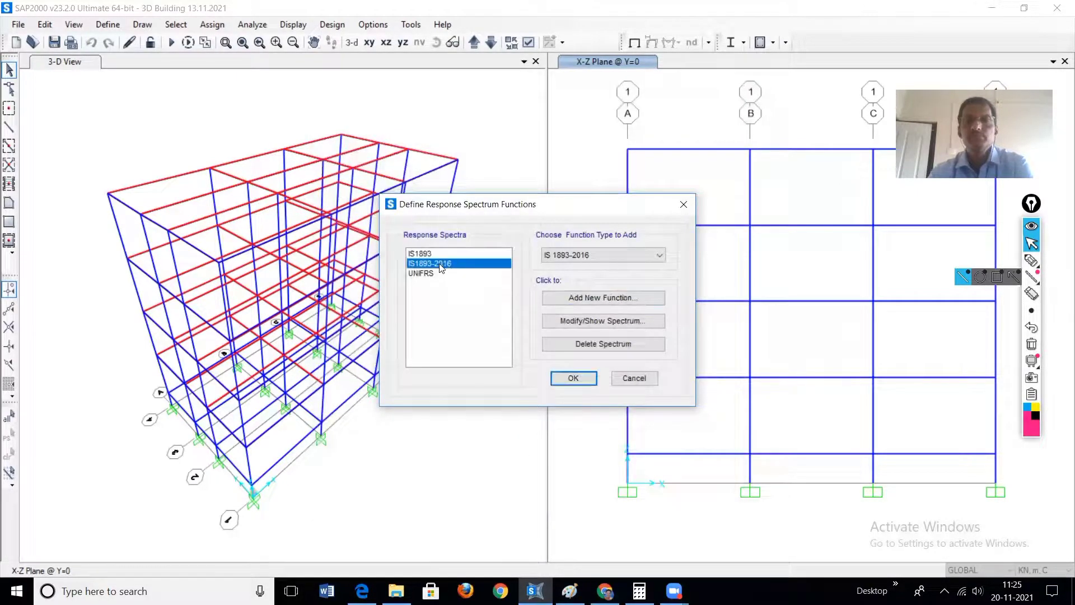
{"action": "left_click", "coordinate": [613, 343]}
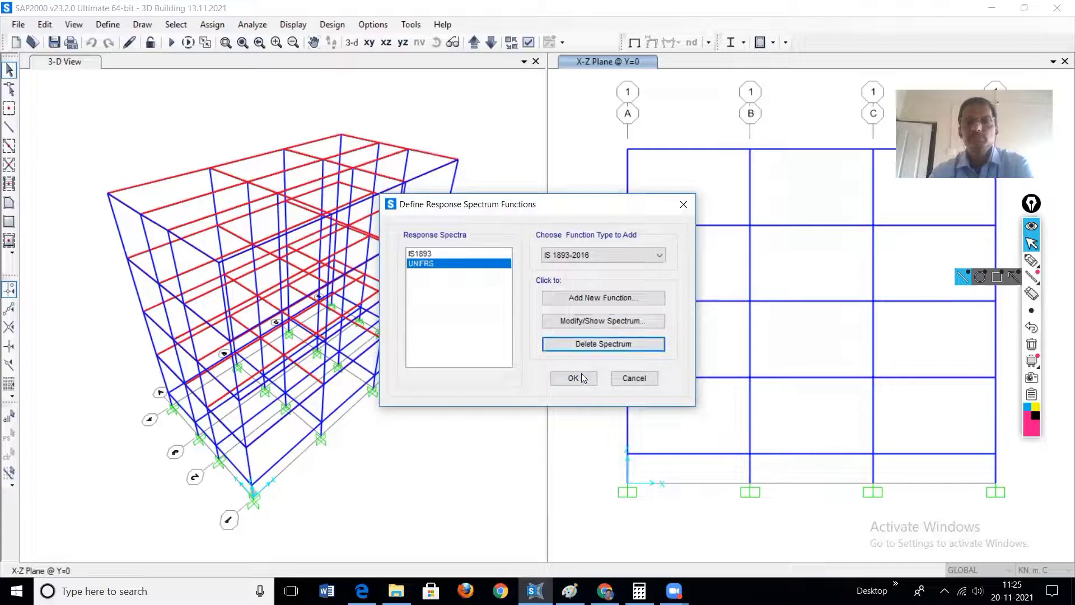
{"action": "left_click", "coordinate": [575, 379]}
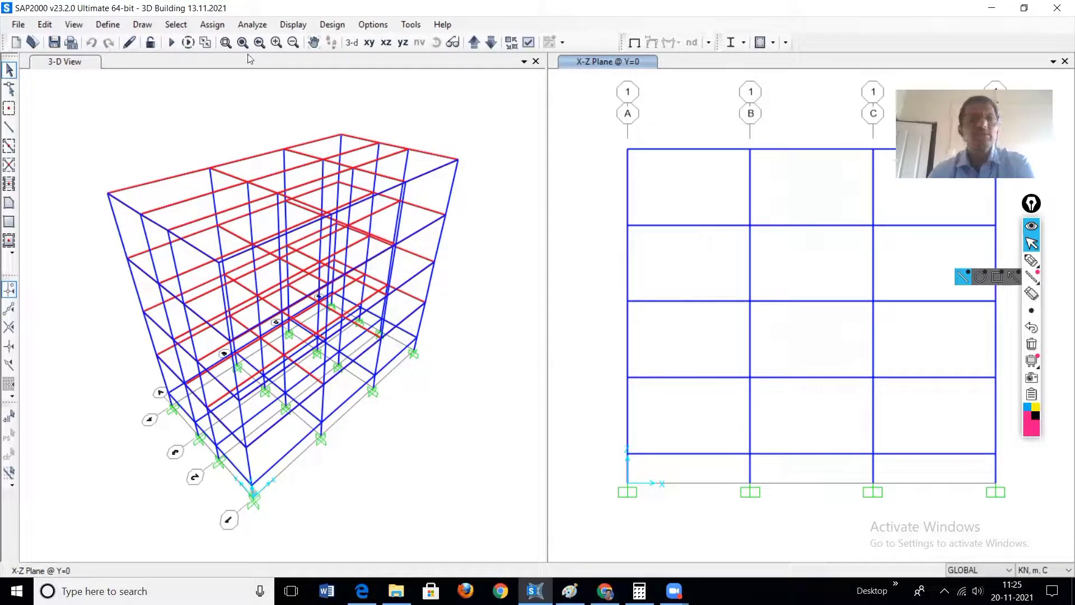
Step: Add a new load case named RSP X and set its load case type to Response Spectrum
{"action": "left_click", "coordinate": [108, 26]}
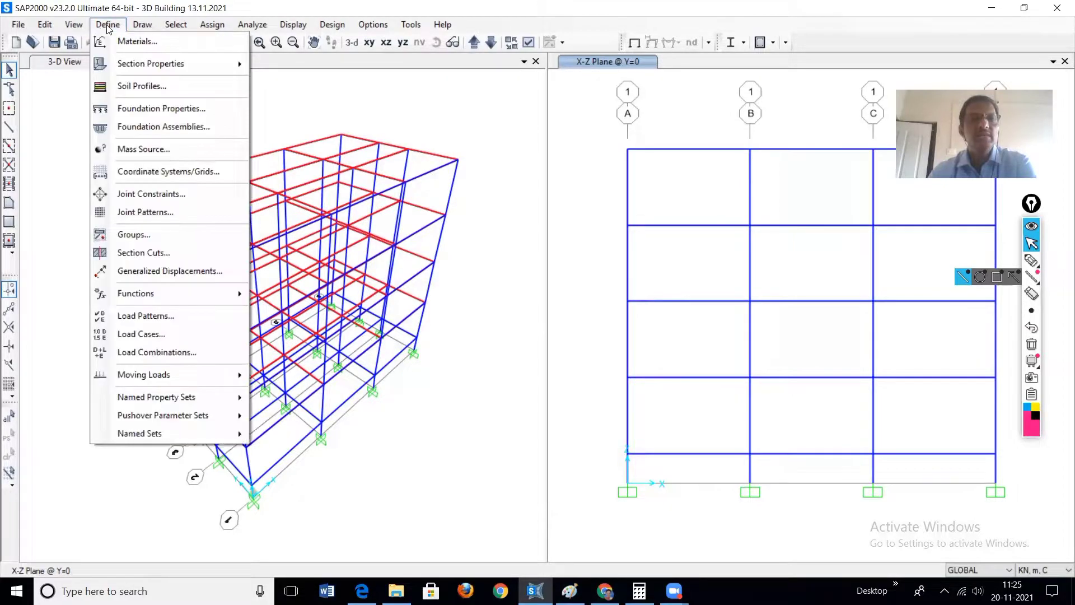
{"action": "left_click", "coordinate": [157, 335]}
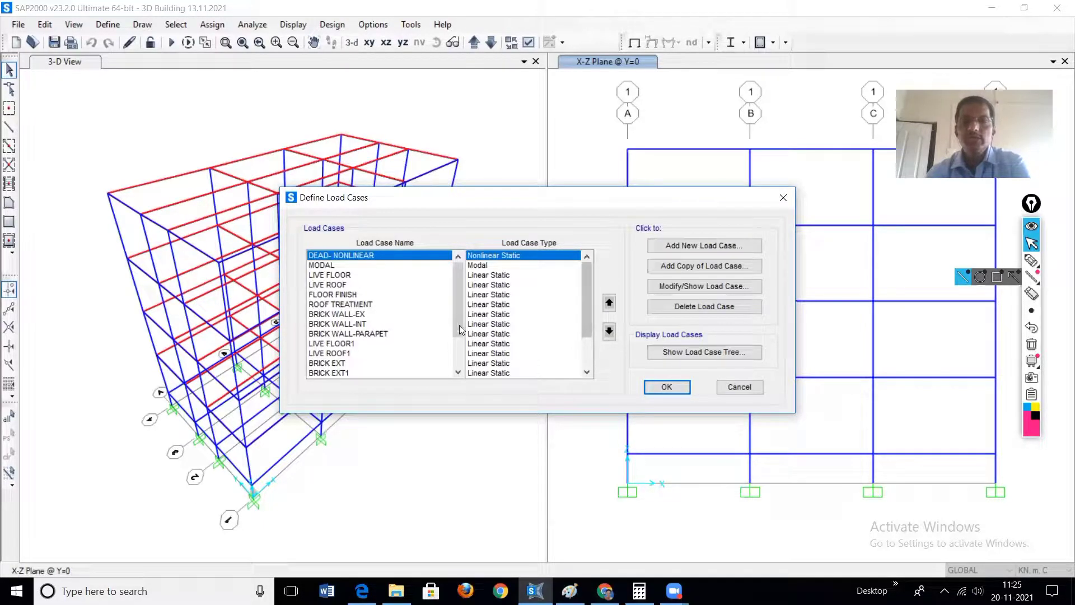
{"action": "scroll", "coordinate": [461, 318], "scroll_direction": "down", "scroll_amount": 2}
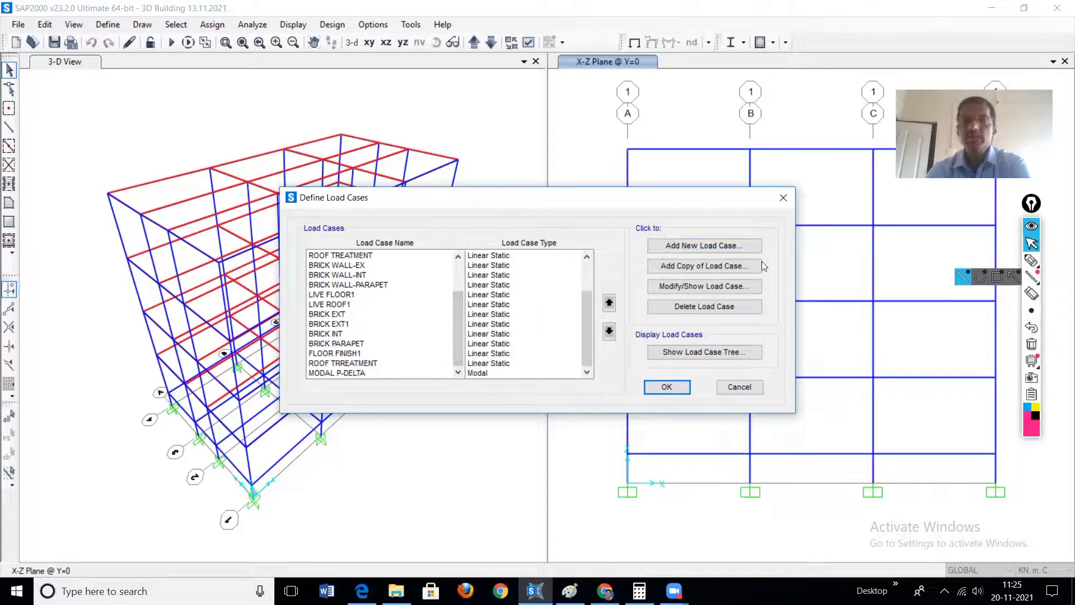
{"action": "left_click", "coordinate": [691, 246]}
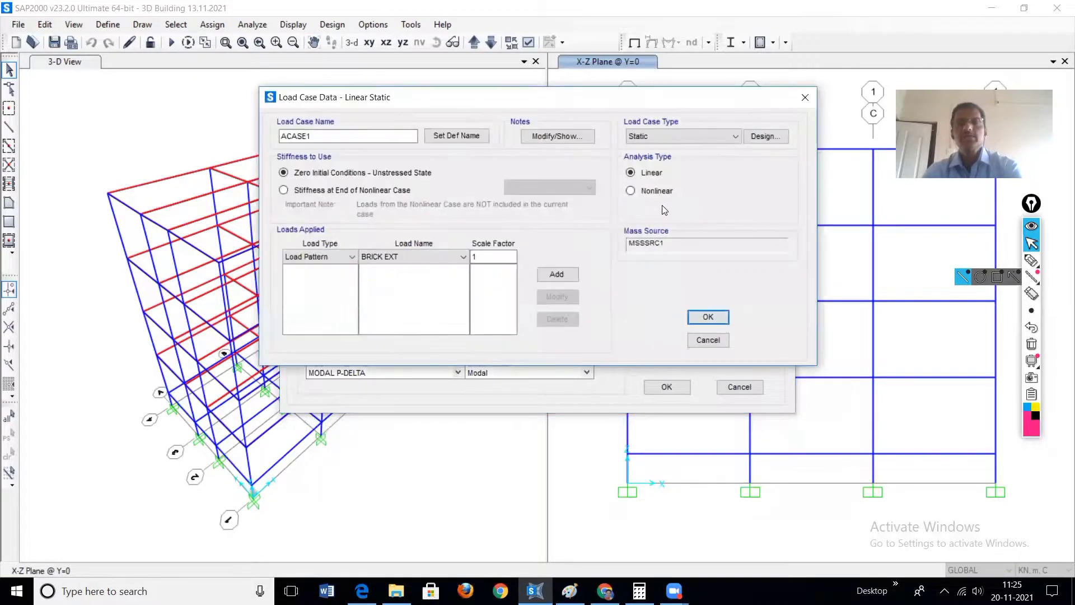
{"action": "double_click", "coordinate": [323, 137]}
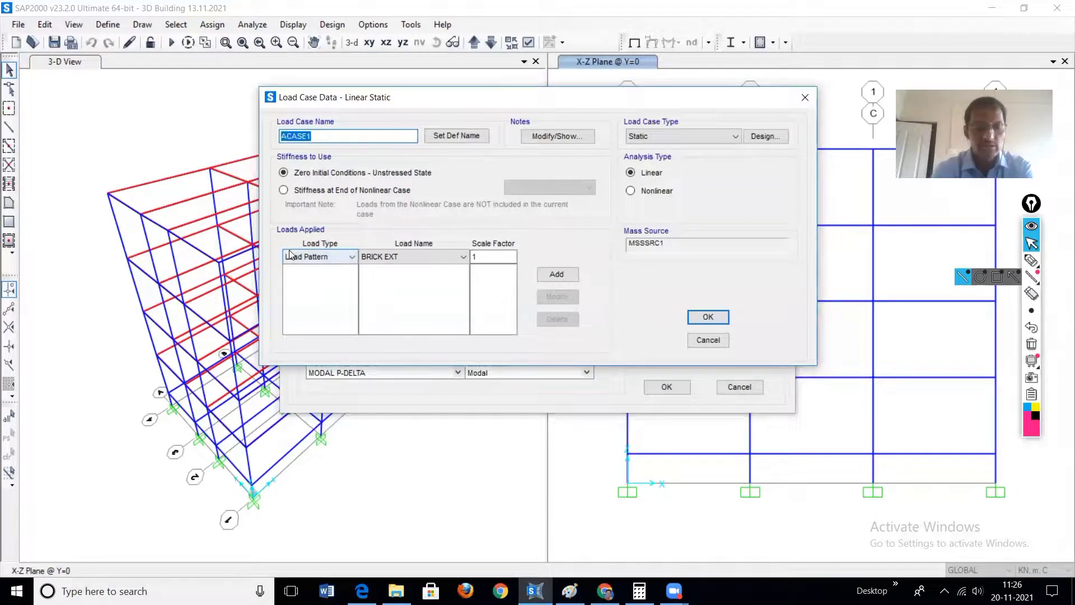
{"action": "type", "text": "RS"}
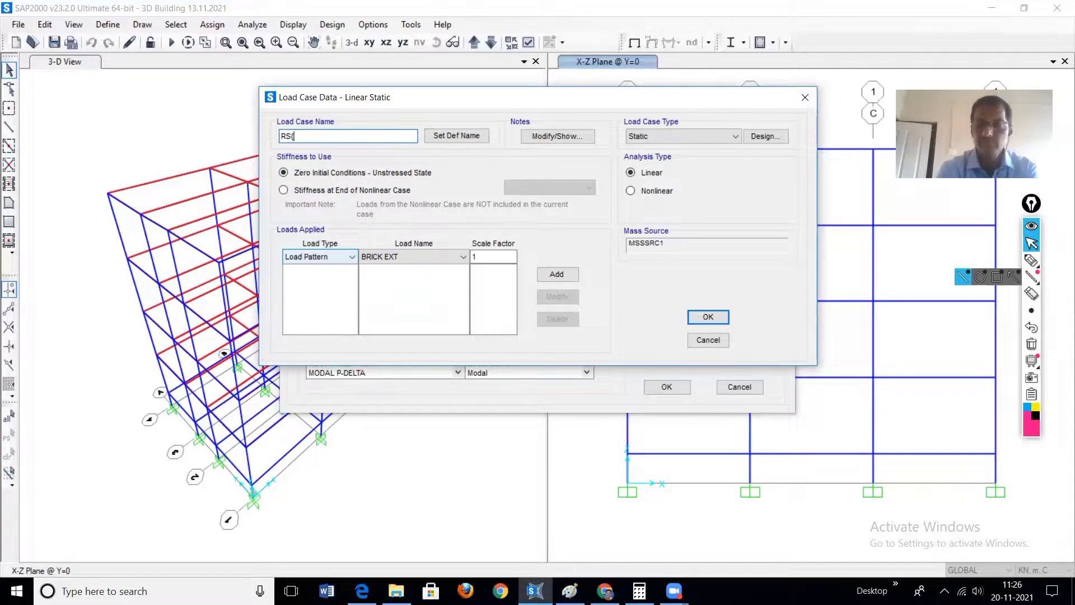
{"action": "type", "text": "P X"}
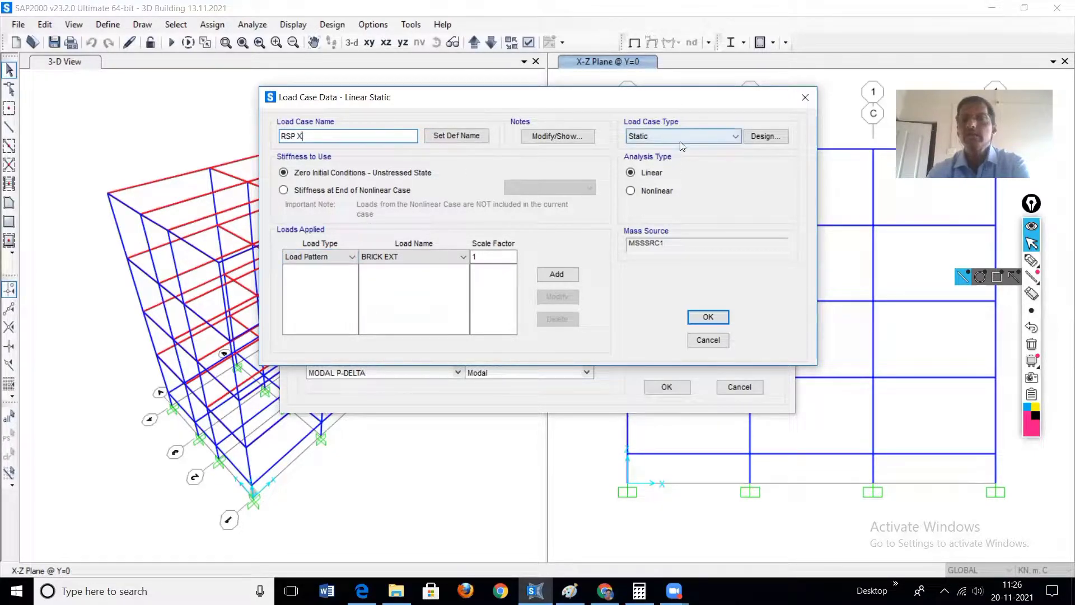
{"action": "left_click", "coordinate": [737, 139]}
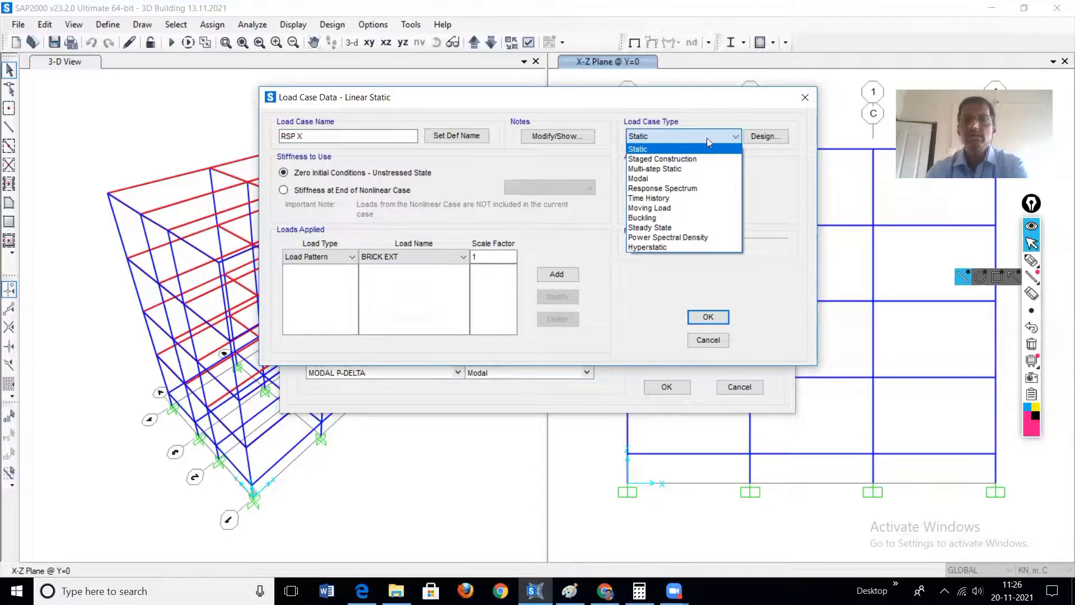
{"action": "left_click", "coordinate": [651, 191]}
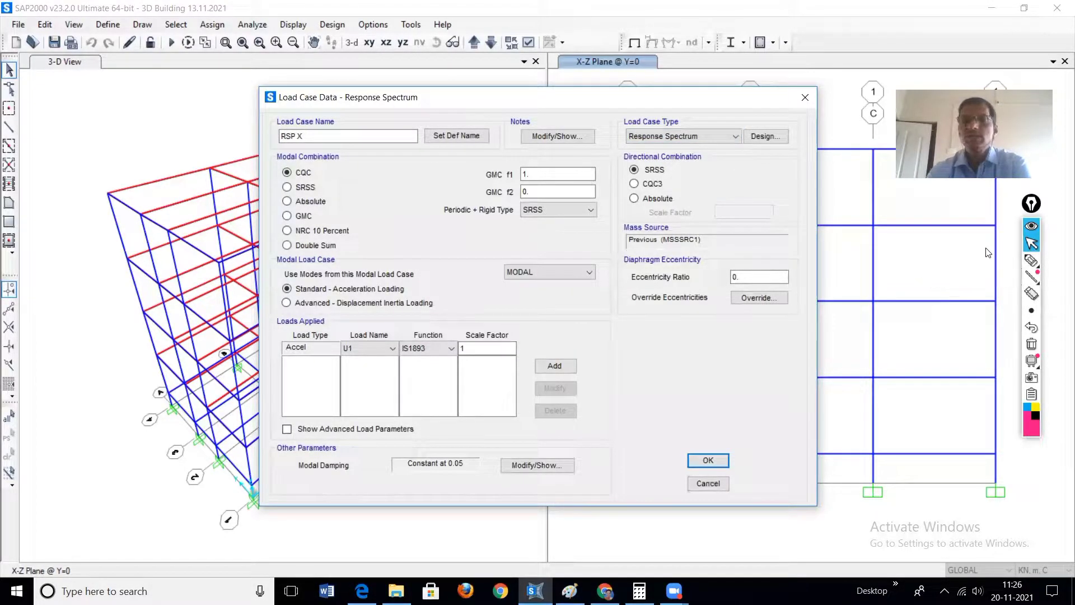
Step: Bracket the directional combination options with the pen and tick SRSS under both directional and modal combination
{"action": "mouse_move", "coordinate": [1032, 260]}
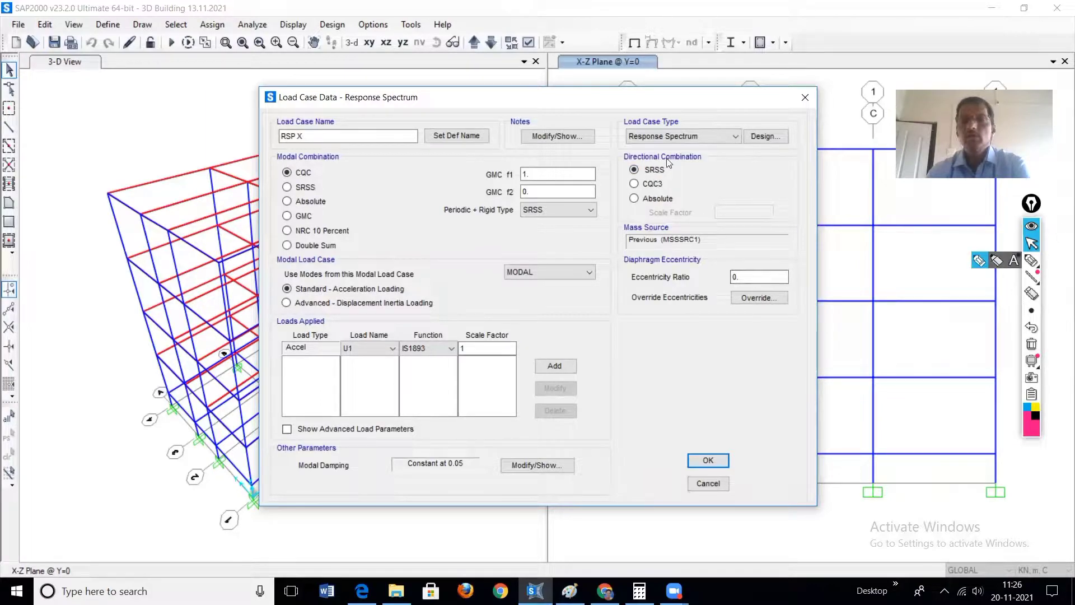
{"action": "left_click", "coordinate": [977, 262]}
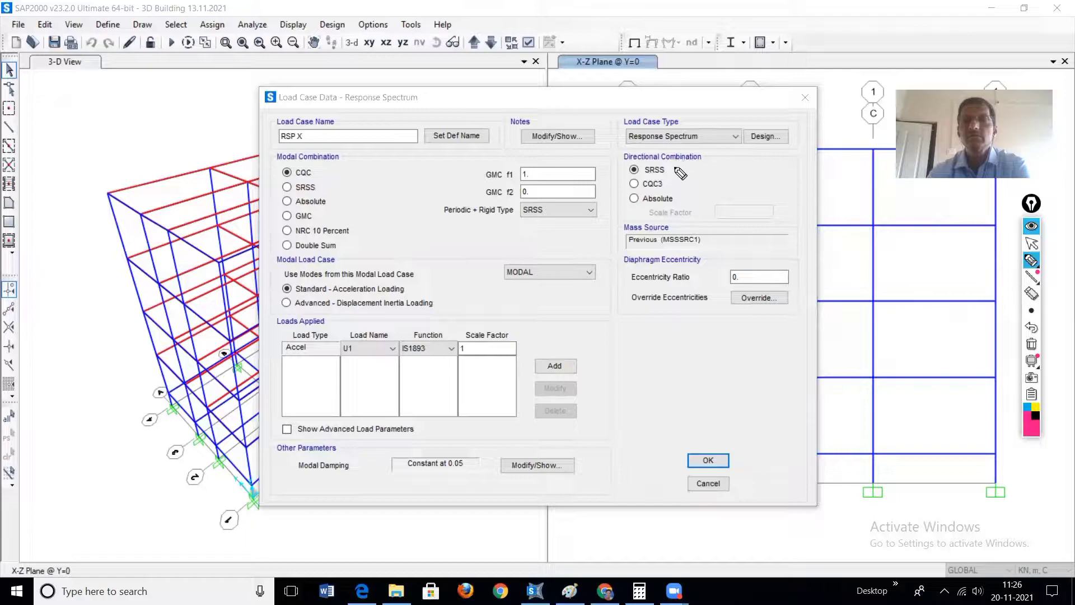
{"action": "left_click_drag", "start_coordinate": [677, 164], "coordinate": [682, 200]}
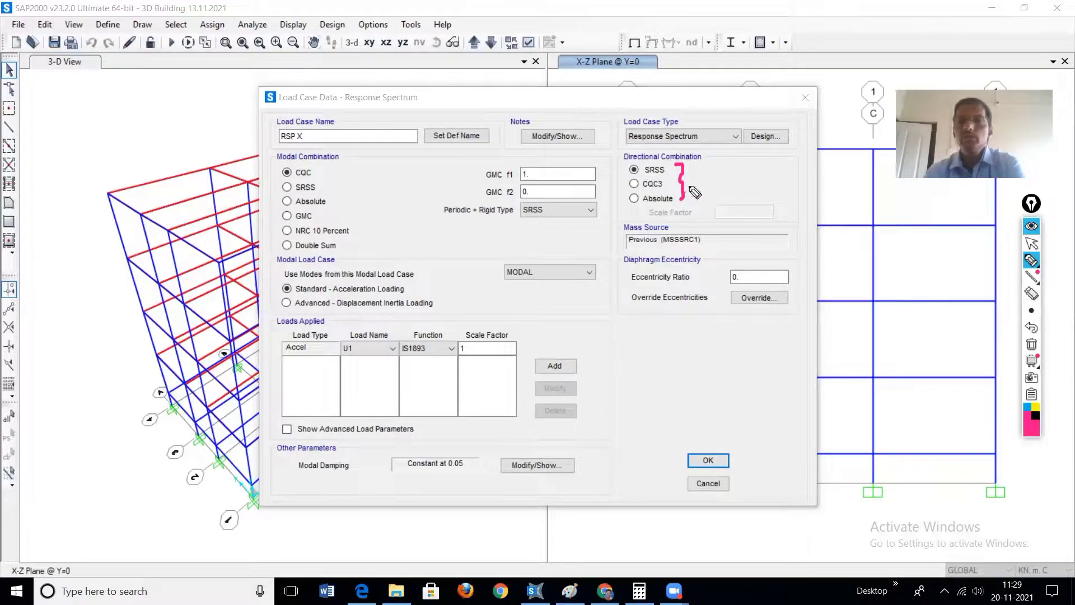
{"action": "left_click_drag", "start_coordinate": [616, 166], "coordinate": [643, 160]}
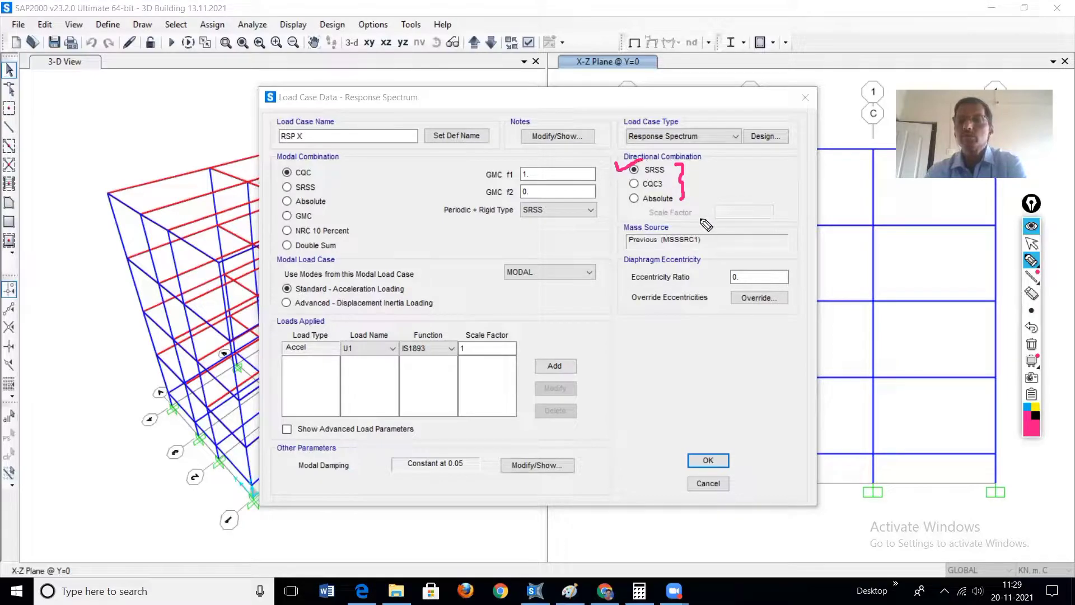
{"action": "left_click_drag", "start_coordinate": [277, 183], "coordinate": [307, 181]}
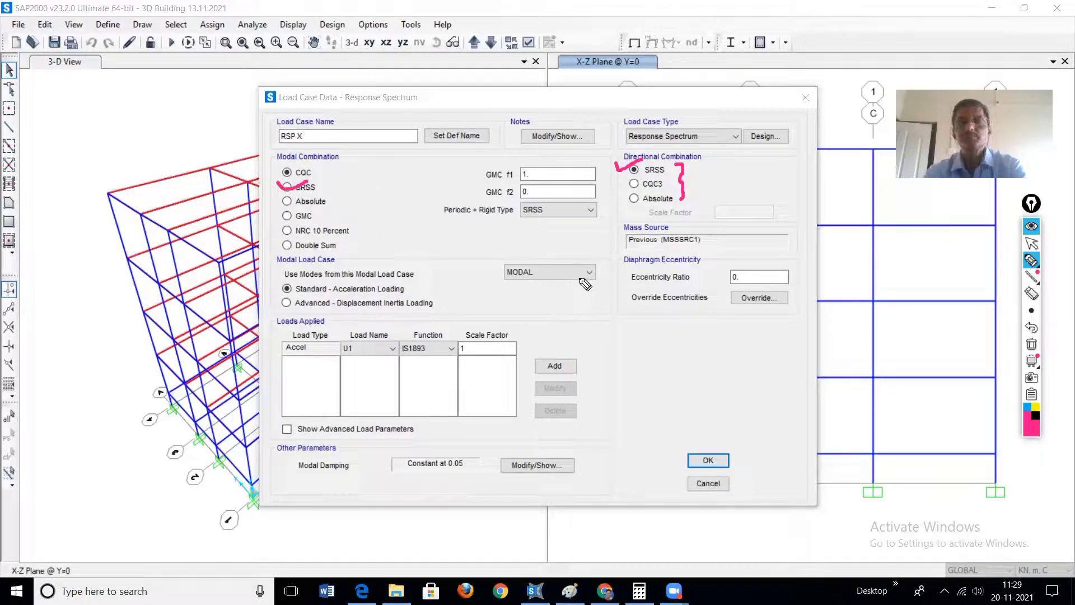
Step: Leave pen mode and set the modal combination of the RSP X load case to SRSS
{"action": "right_click", "coordinate": [647, 191]}
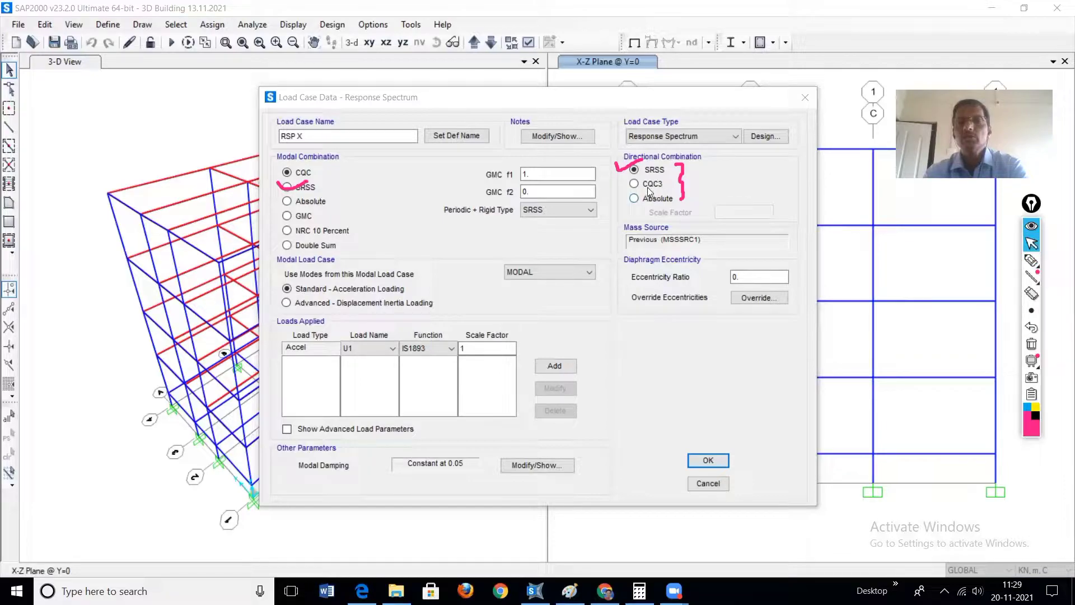
{"action": "left_click", "coordinate": [287, 188]}
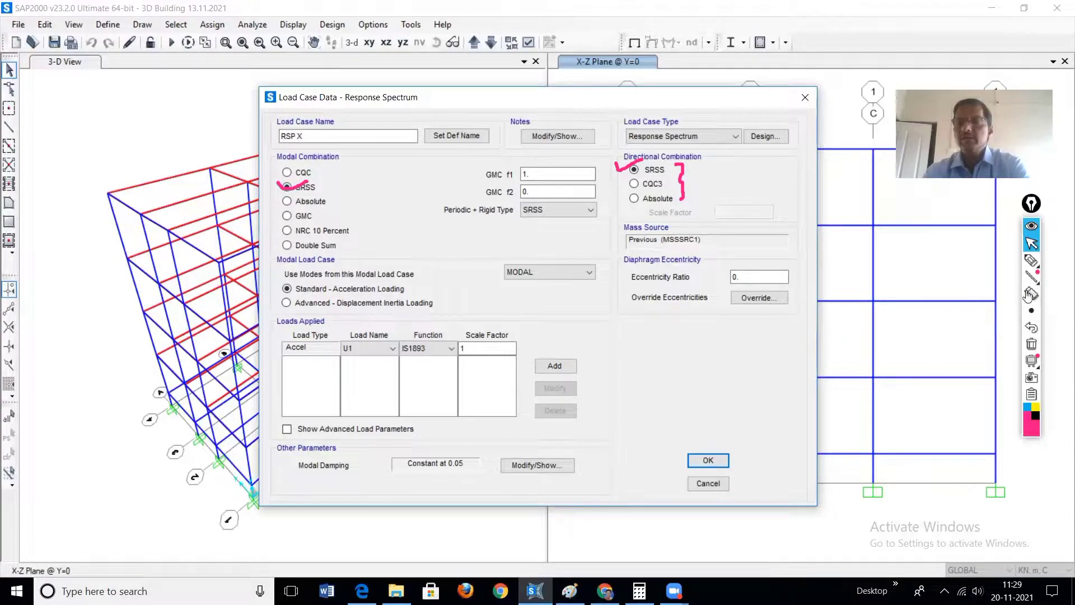
Step: Circle the MODAL load case and tick the Accel load type with the pen, then clear all annotations
{"action": "left_click", "coordinate": [1032, 261]}
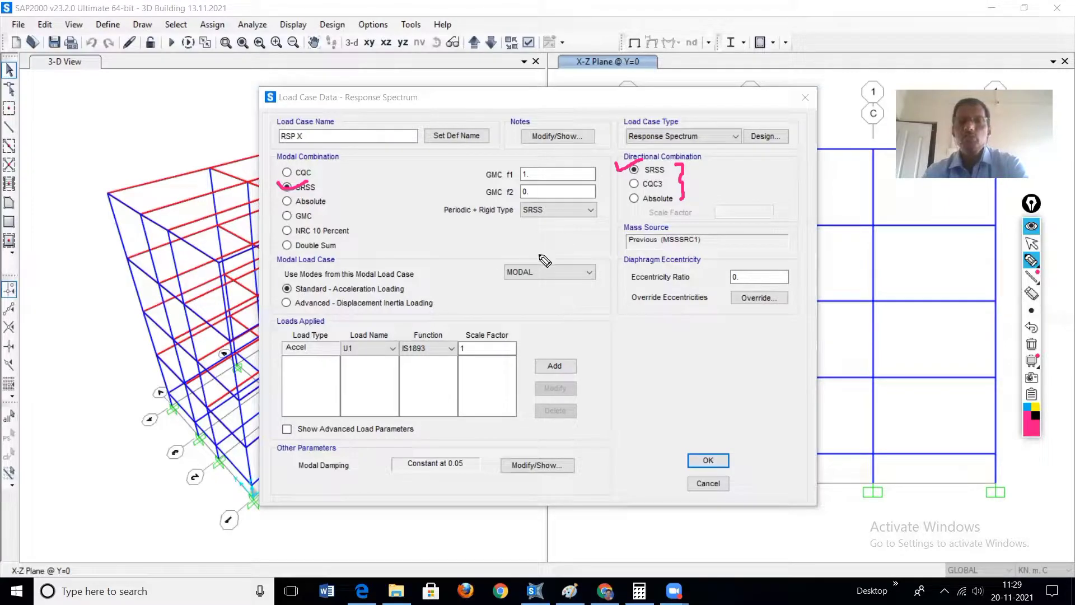
{"action": "mouse_move", "coordinate": [539, 253]}
{"action": "left_mouse_down"}
{"action": "mouse_move", "coordinate": [504, 257]}
{"action": "mouse_move", "coordinate": [512, 291]}
{"action": "mouse_move", "coordinate": [539, 287]}
{"action": "mouse_move", "coordinate": [540, 255]}
{"action": "left_mouse_up"}
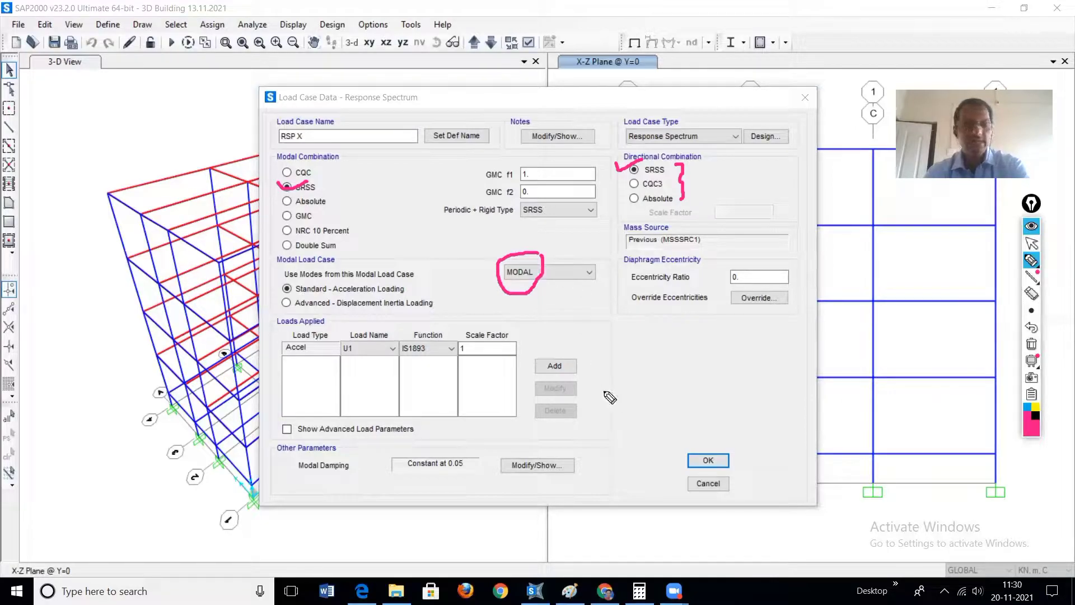
{"action": "left_click_drag", "start_coordinate": [274, 343], "coordinate": [294, 334]}
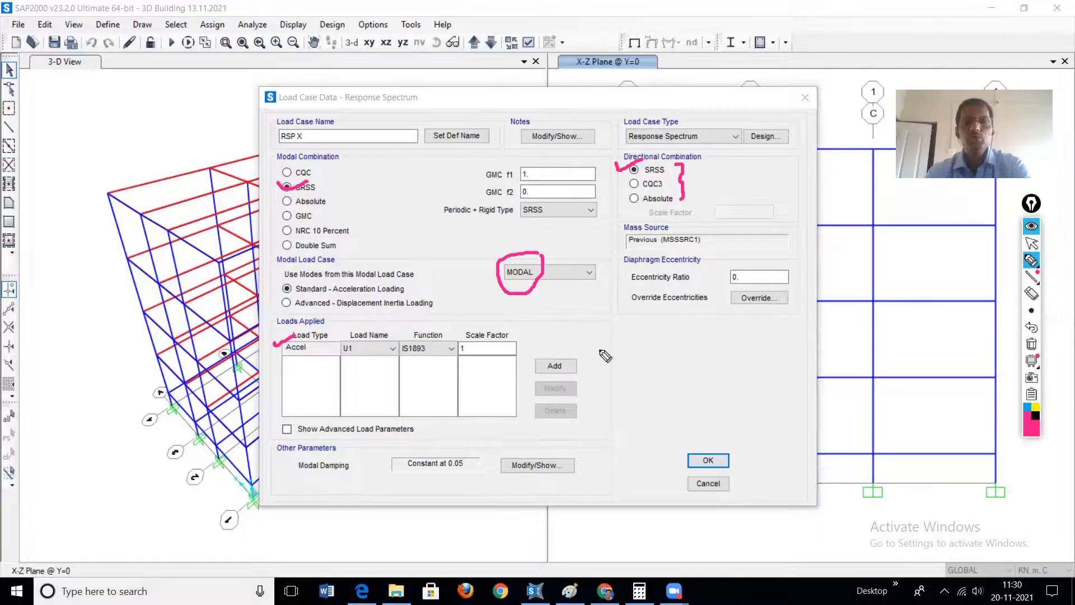
{"action": "left_click", "coordinate": [1031, 345]}
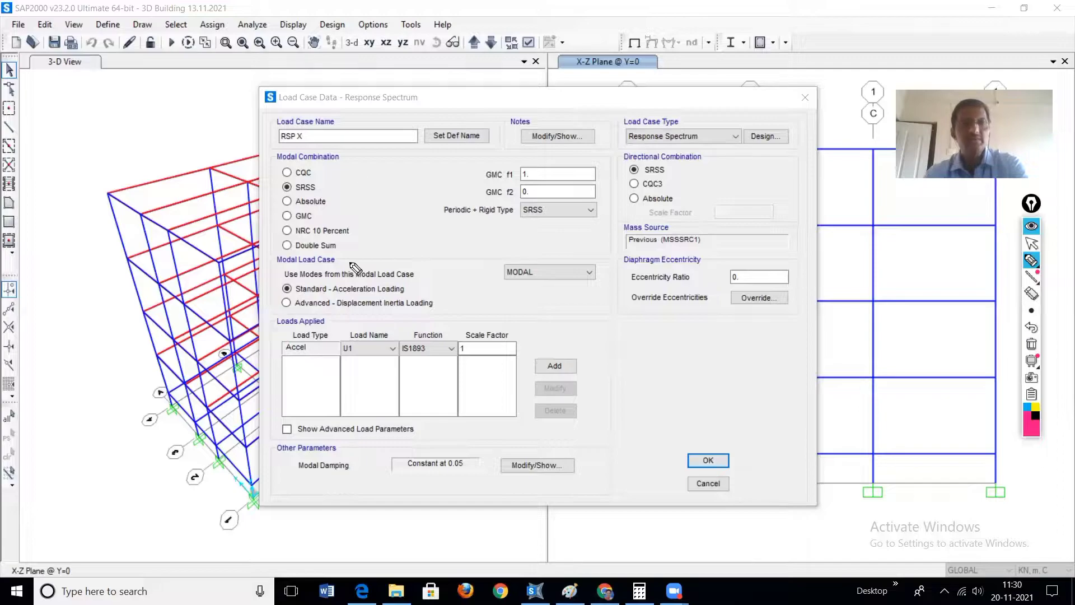
Step: Circle the load case name RSP X and the load name U1 with the pen, then leave pen mode
{"action": "mouse_move", "coordinate": [310, 128]}
{"action": "left_mouse_down"}
{"action": "mouse_move", "coordinate": [282, 145]}
{"action": "mouse_move", "coordinate": [313, 134]}
{"action": "mouse_move", "coordinate": [308, 124]}
{"action": "left_mouse_up"}
{"action": "mouse_move", "coordinate": [365, 333]}
{"action": "left_mouse_down"}
{"action": "mouse_move", "coordinate": [342, 343]}
{"action": "mouse_move", "coordinate": [350, 362]}
{"action": "mouse_move", "coordinate": [368, 339]}
{"action": "left_mouse_up"}
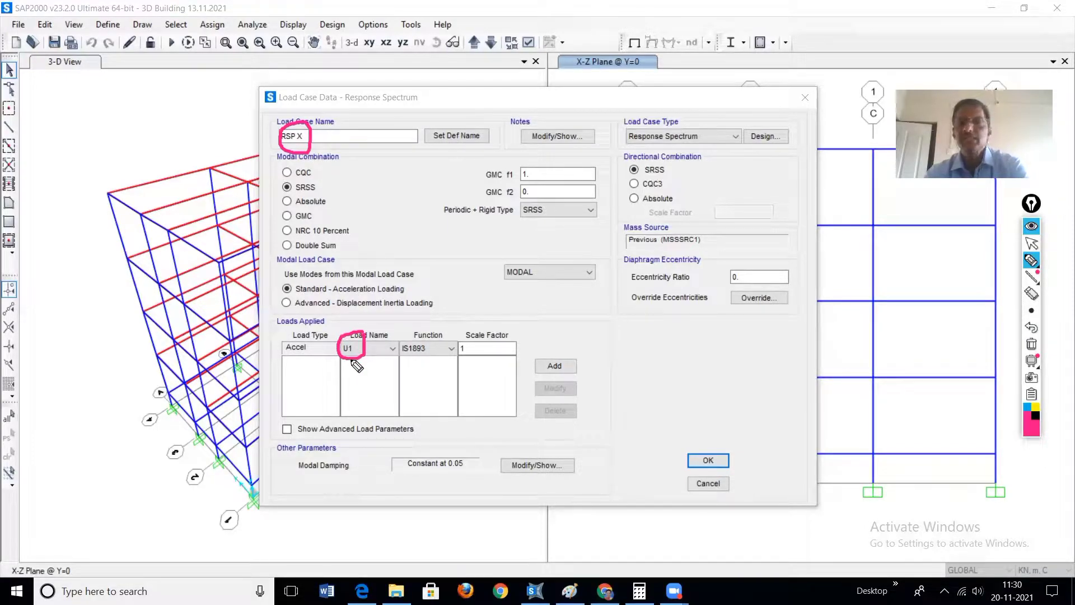
{"action": "key", "text": "ctrl+shift+2"}
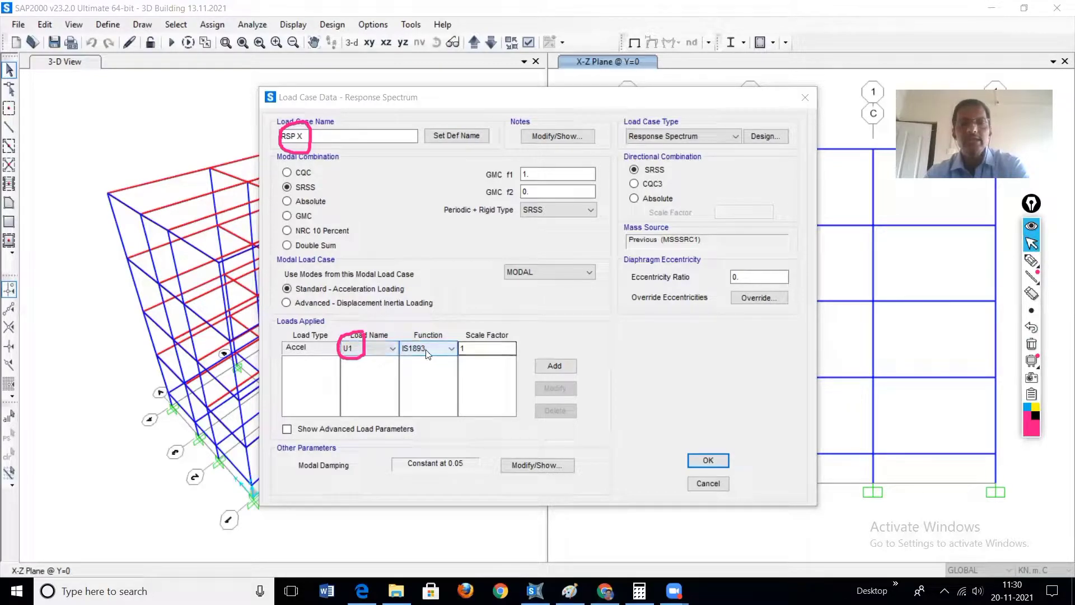
Step: Add the U1 acceleration load with function IS1893 and a scale factor of 9.81 to the RSP X case
{"action": "double_click", "coordinate": [472, 348]}
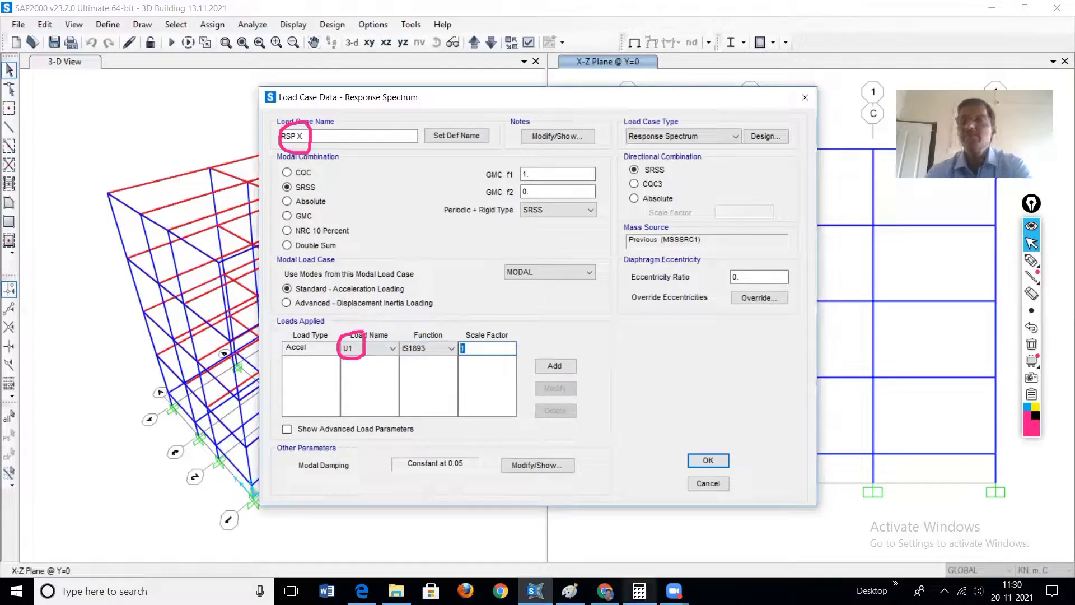
{"action": "mouse_move", "coordinate": [639, 591]}
{"action": "type", "text": "9"}
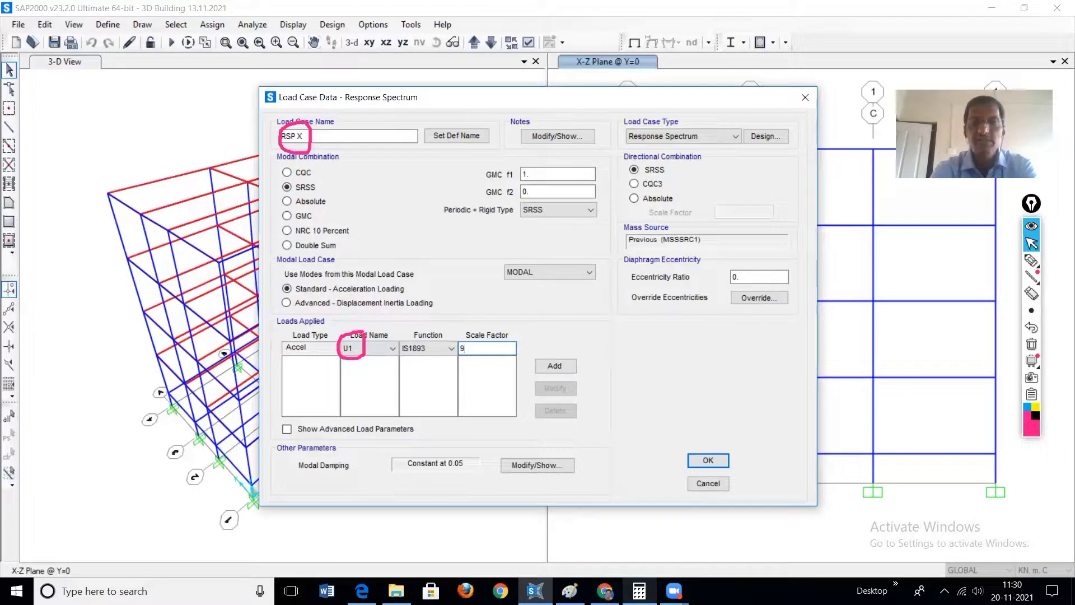
{"action": "type", "text": ".81"}
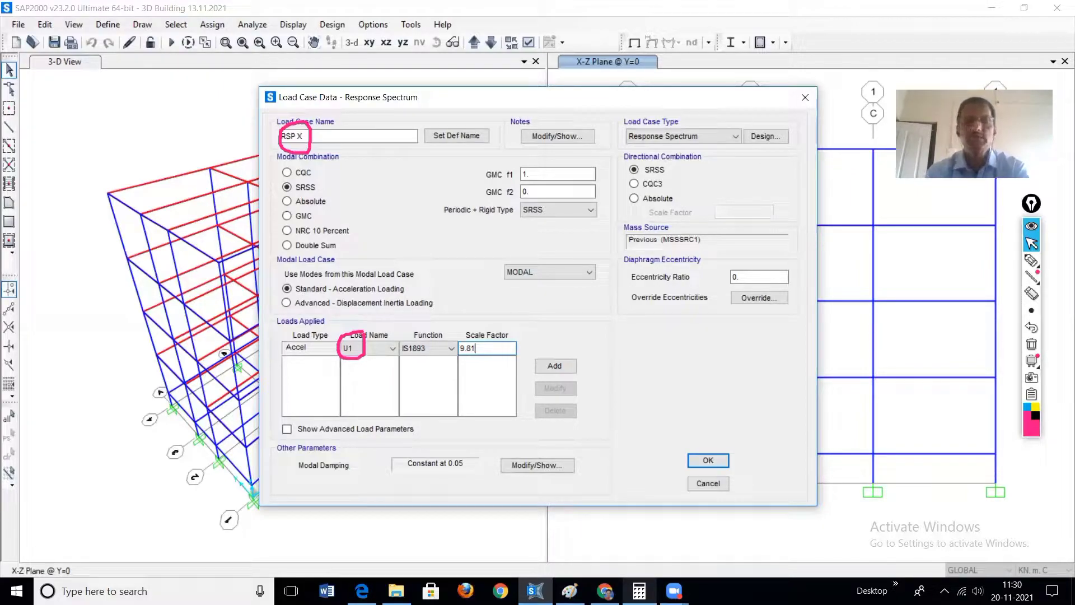
{"action": "left_click", "coordinate": [554, 367]}
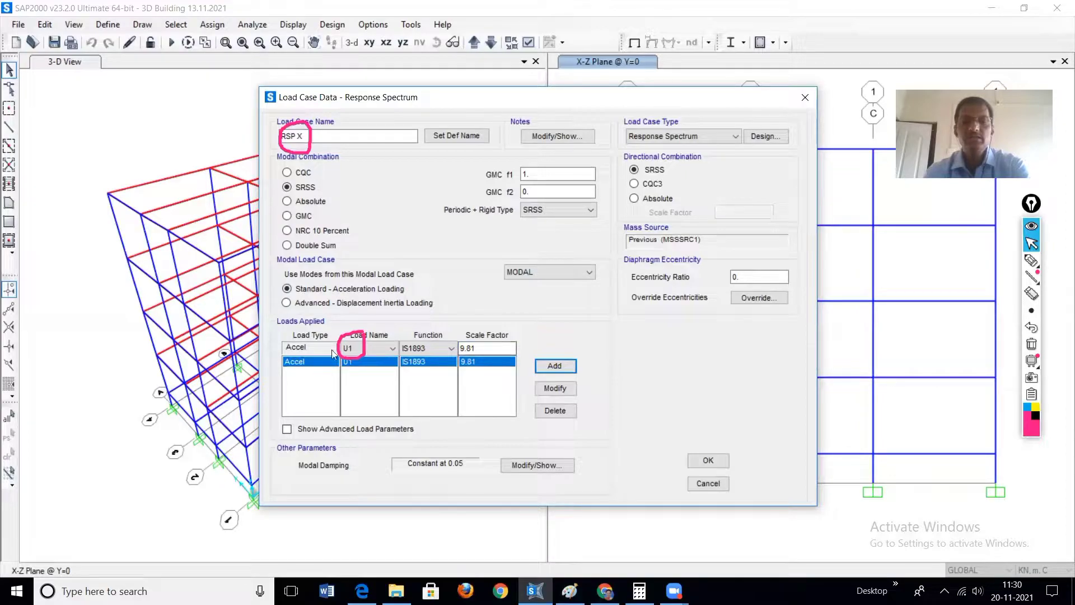
Step: Accept the RSP X load case, clearing the pen annotations, and add a copy of it named RSP Y
{"action": "left_click", "coordinate": [709, 460]}
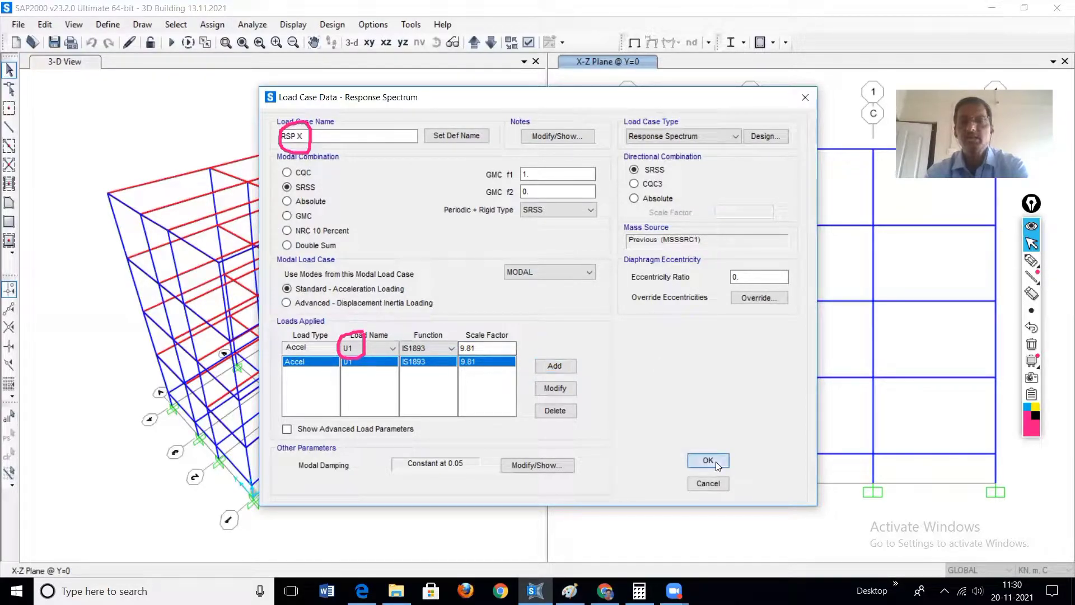
{"action": "left_click", "coordinate": [1032, 345]}
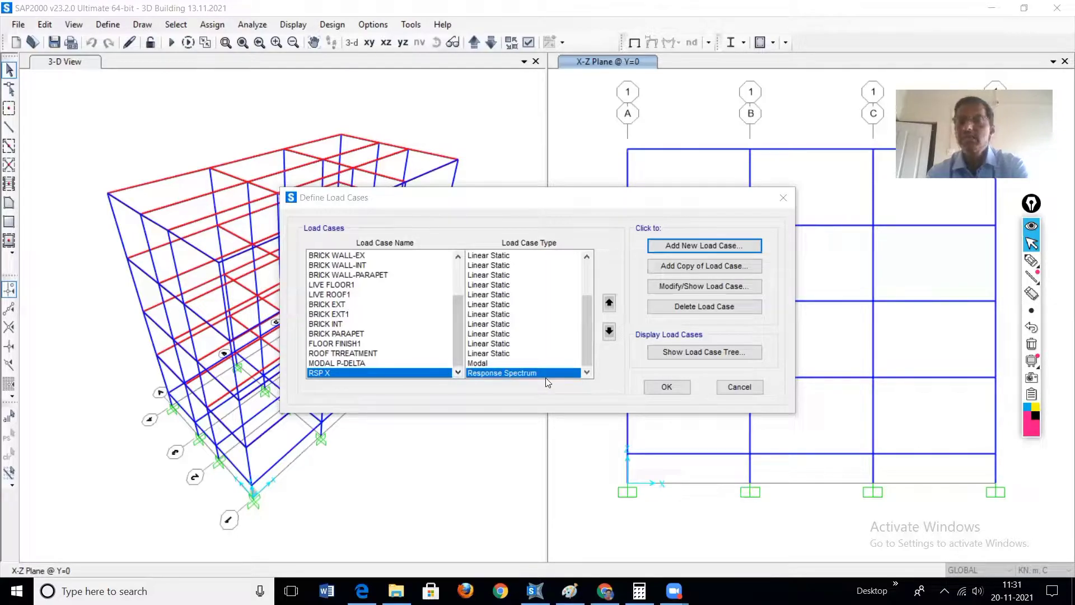
{"action": "left_click", "coordinate": [683, 269]}
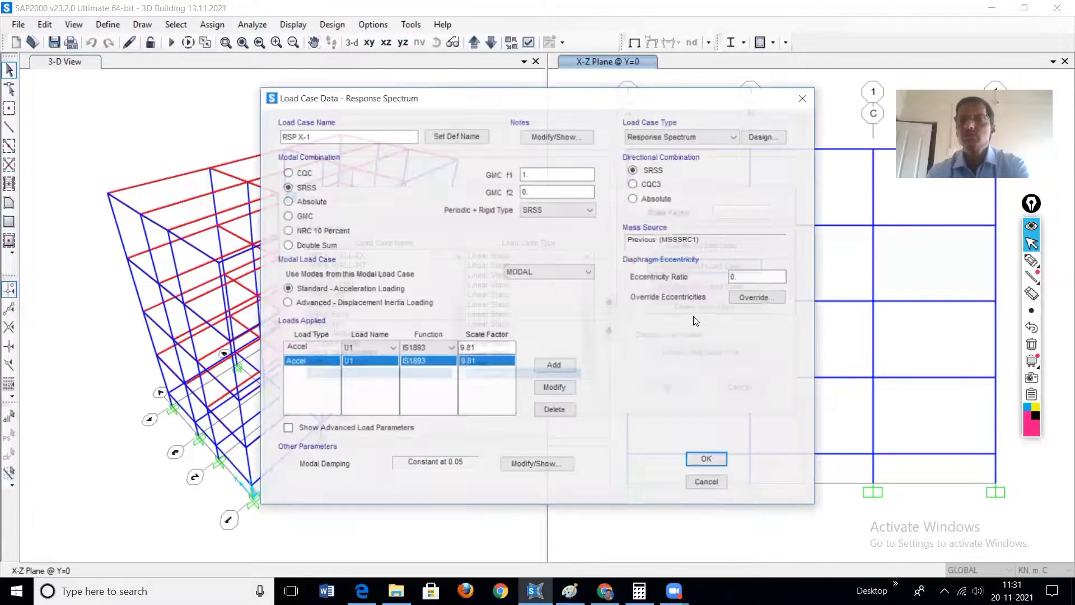
{"action": "left_click", "coordinate": [329, 135]}
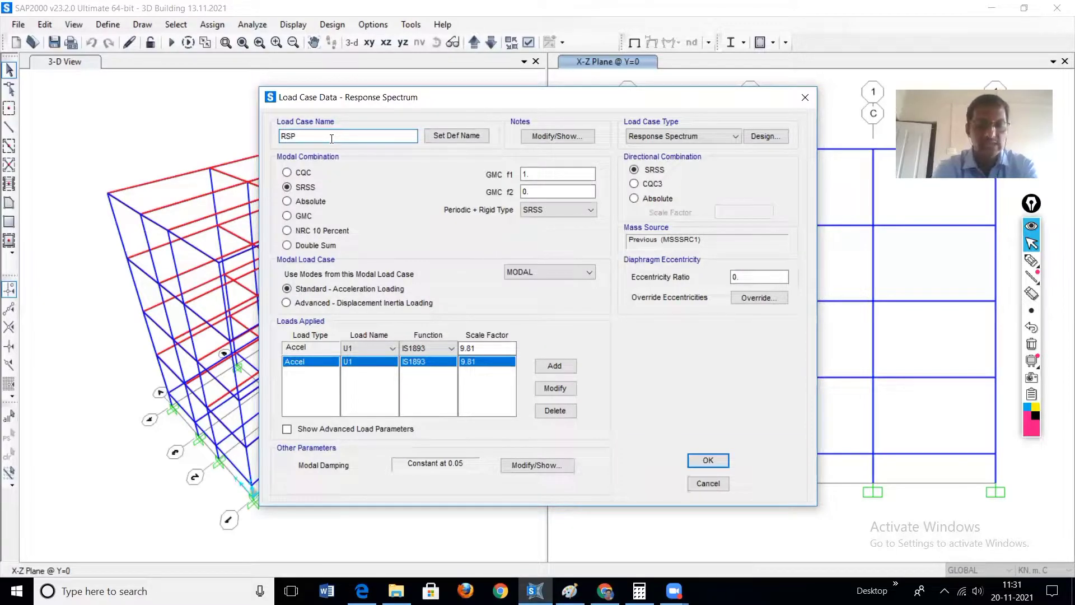
{"action": "type", "text": "Y"}
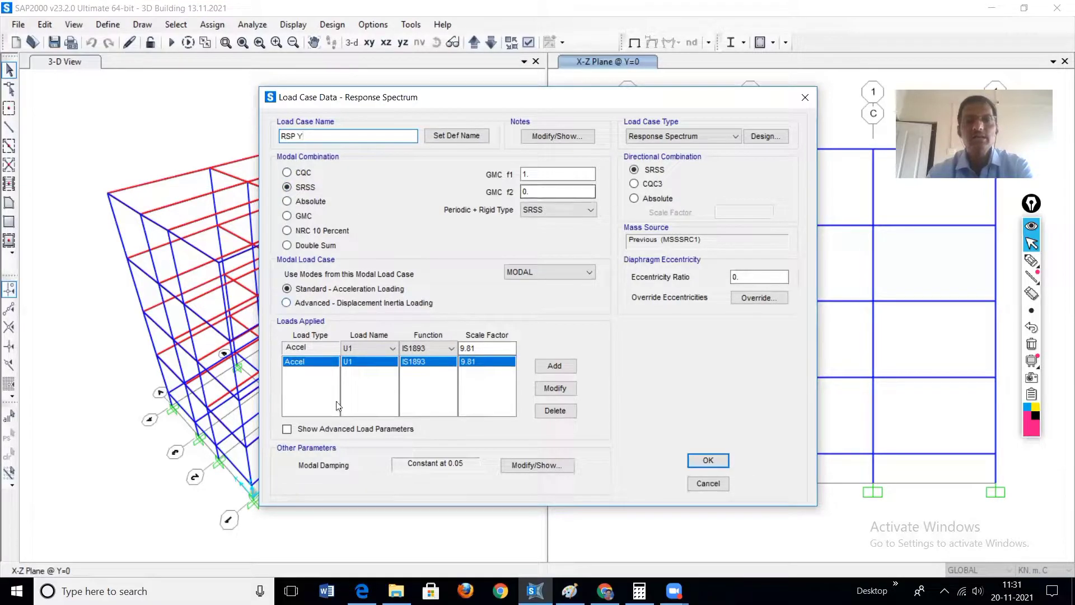
Step: Change the RSP Y acceleration load from U1 to U2 and accept the load case definitions
{"action": "left_click", "coordinate": [393, 348]}
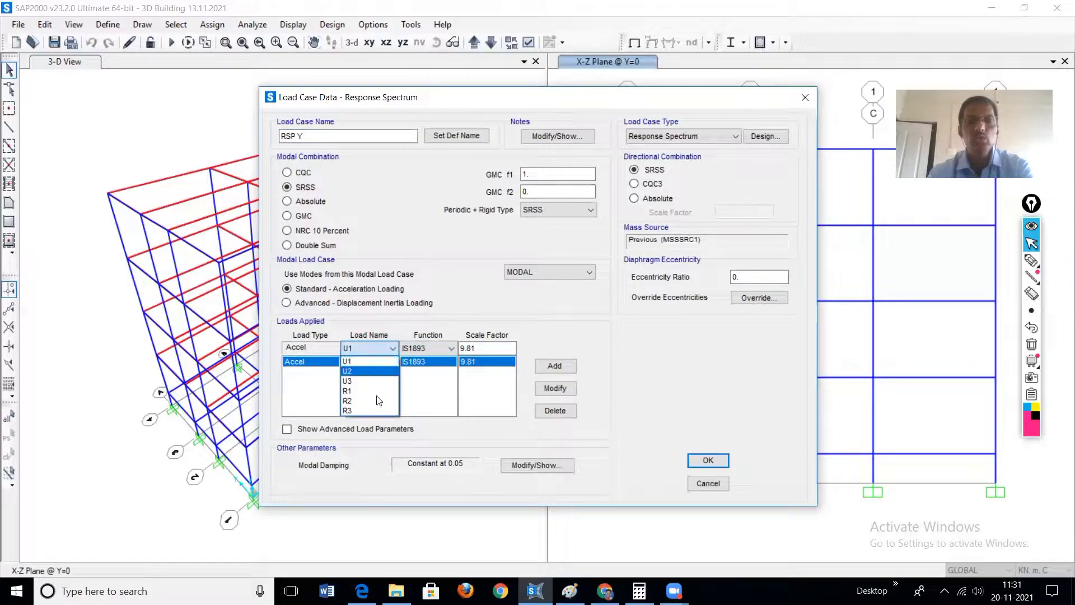
{"action": "left_click", "coordinate": [363, 372]}
{"action": "left_click", "coordinate": [555, 390]}
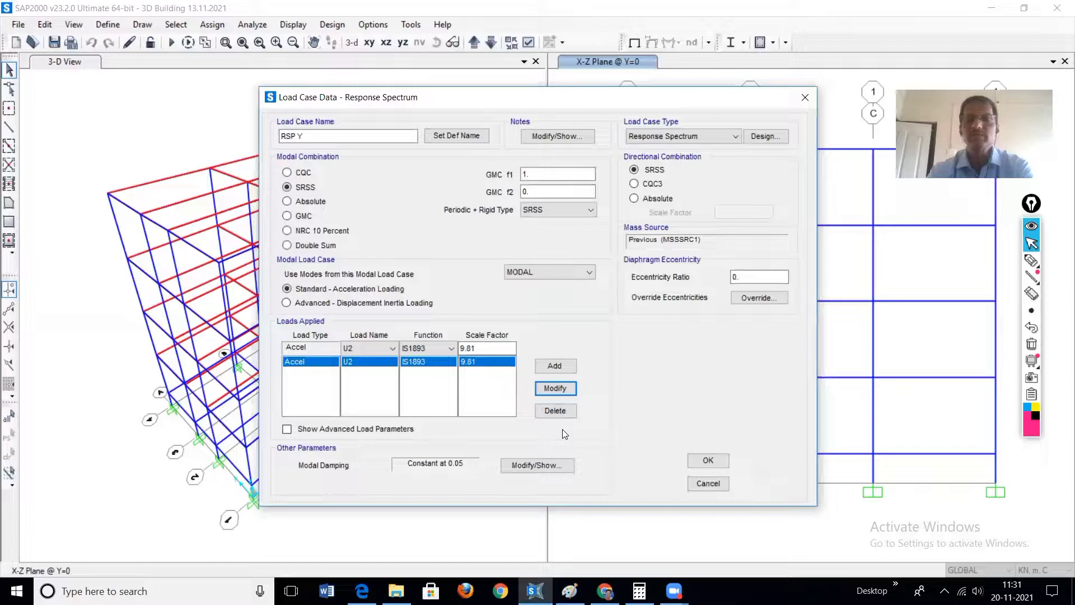
{"action": "left_click", "coordinate": [708, 461]}
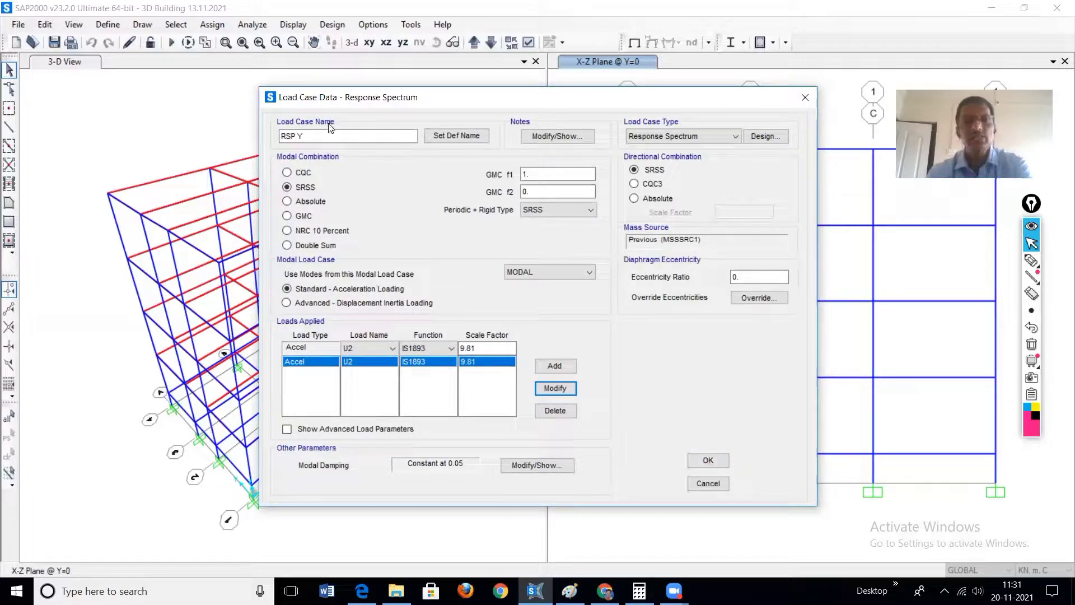
{"action": "left_click", "coordinate": [708, 461]}
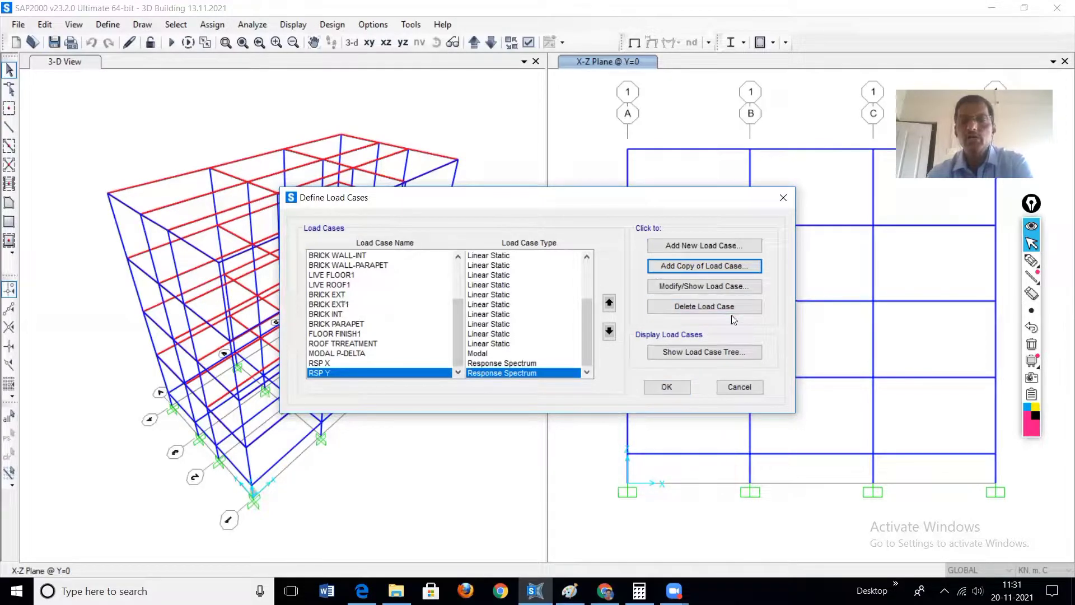
{"action": "left_click", "coordinate": [668, 388]}
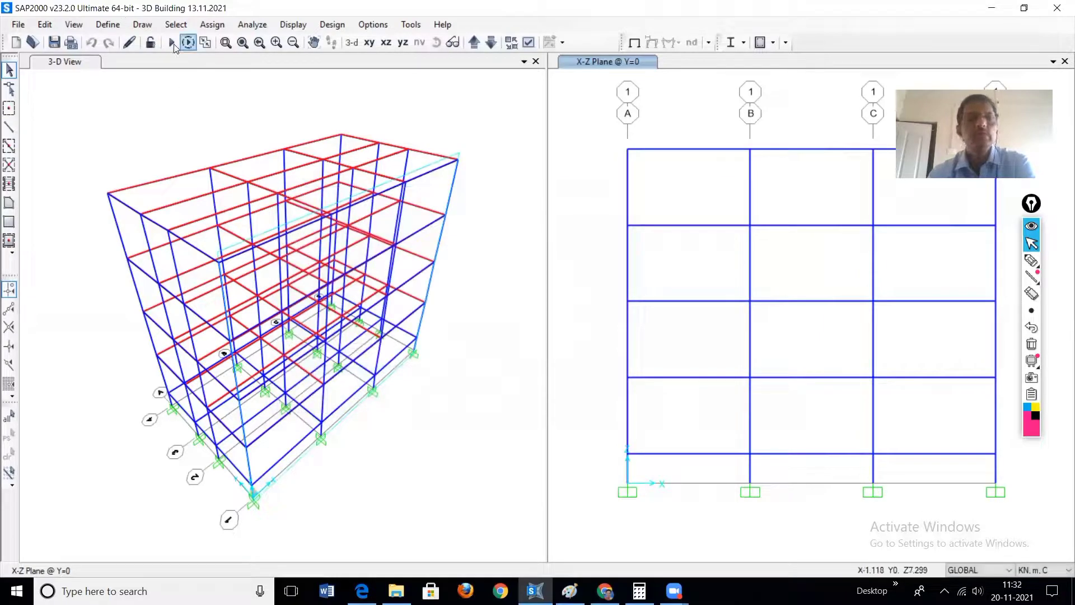
Step: Set only the MODAL load case to run and run the analysis
{"action": "left_click", "coordinate": [172, 43]}
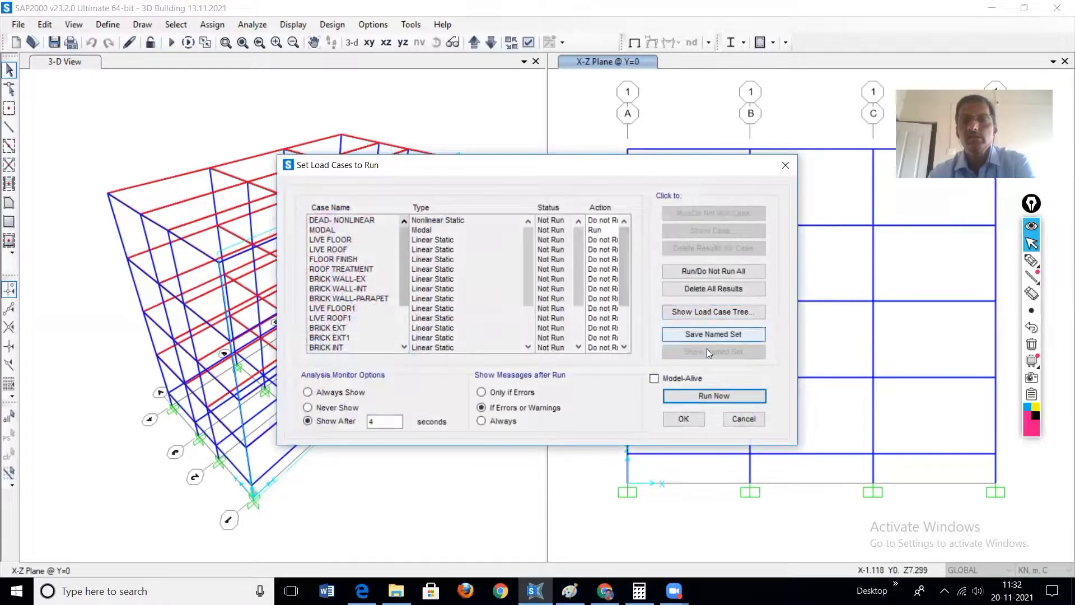
{"action": "left_click", "coordinate": [691, 273]}
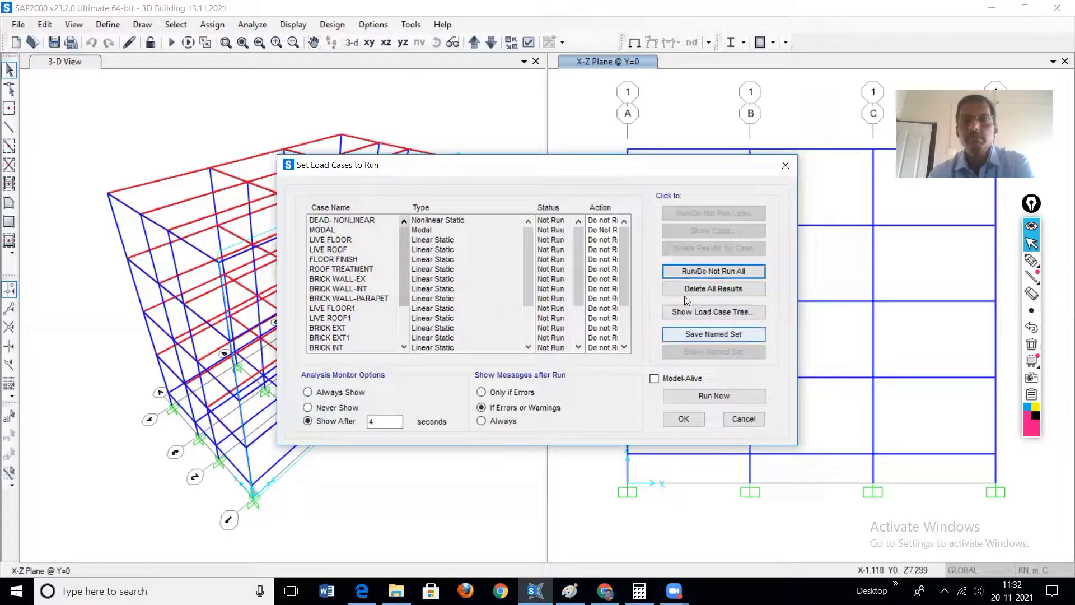
{"action": "left_click", "coordinate": [335, 230]}
{"action": "left_click", "coordinate": [688, 215]}
{"action": "left_click", "coordinate": [717, 396]}
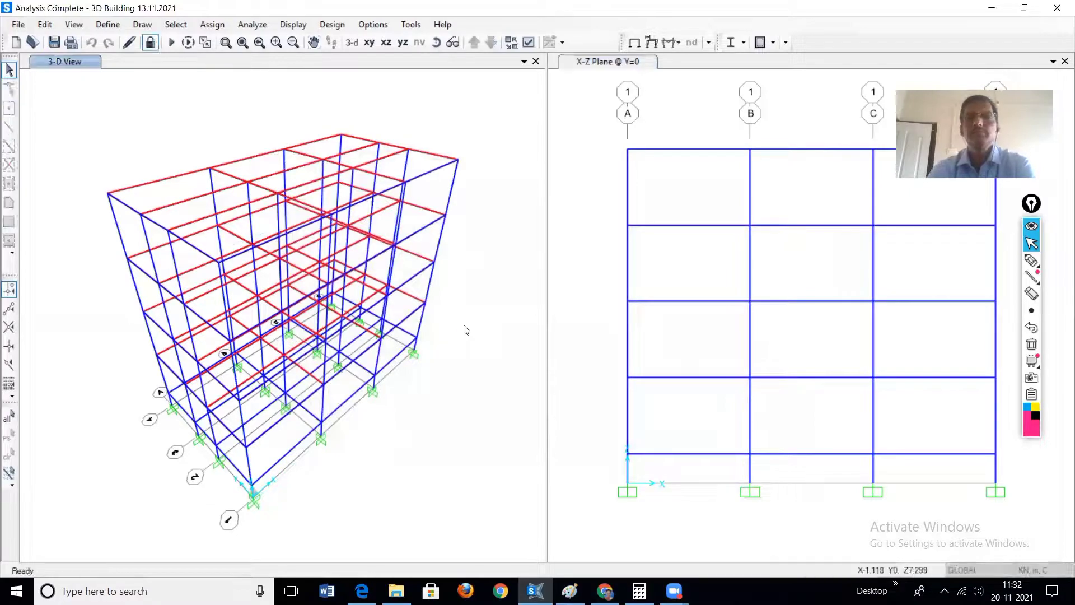
{"action": "left_click", "coordinate": [490, 208]}
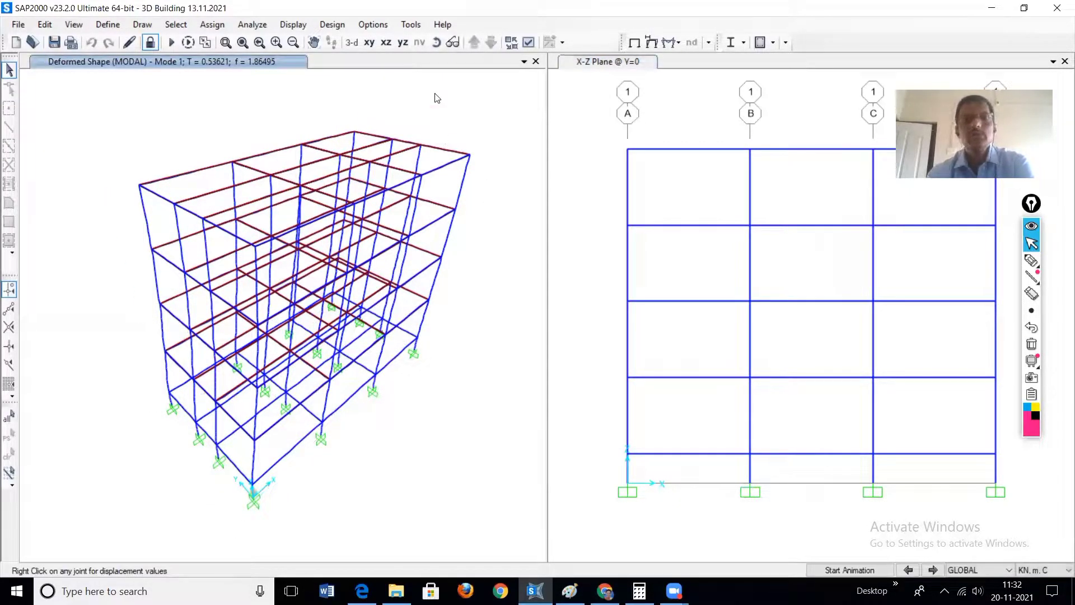
Step: Open the results table selection, expand Structure Output and exclude Base Reactions, keeping only Modal Information
{"action": "left_click", "coordinate": [291, 25]}
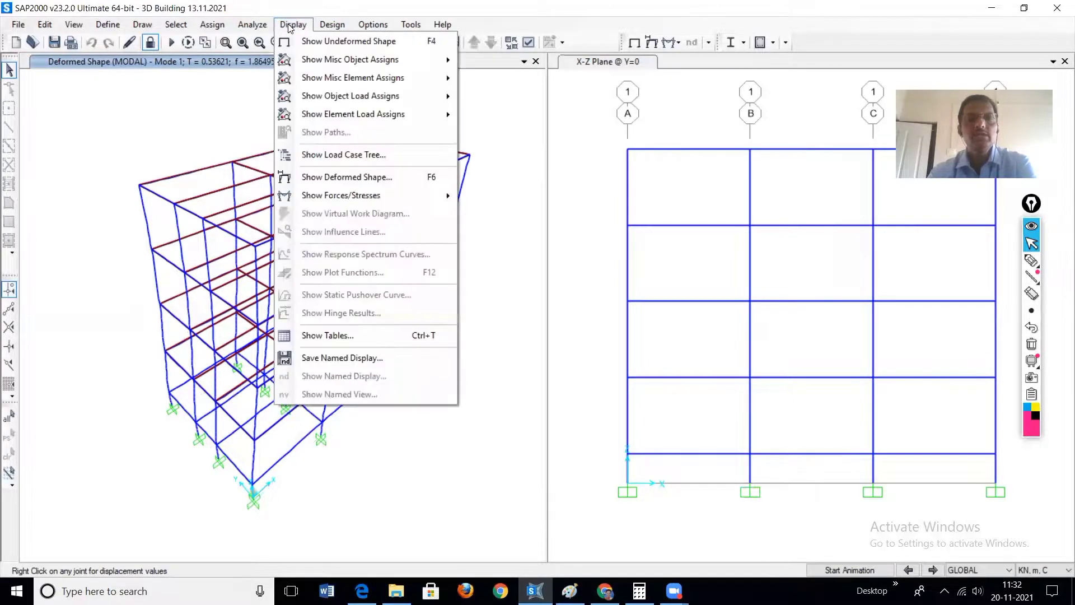
{"action": "left_click", "coordinate": [335, 336]}
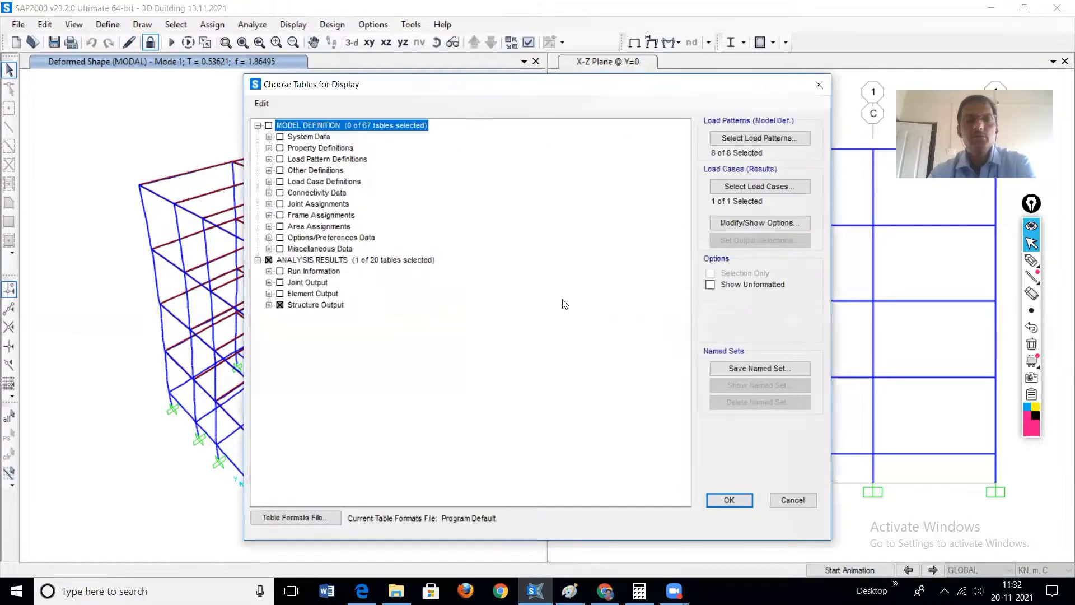
{"action": "double_click", "coordinate": [312, 306]}
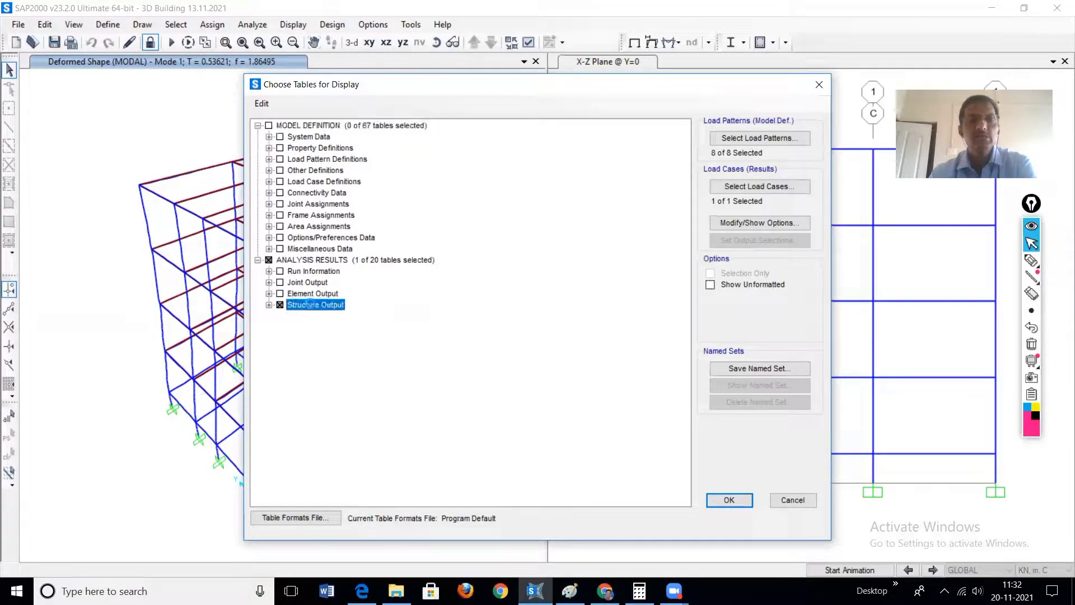
{"action": "left_click", "coordinate": [296, 318]}
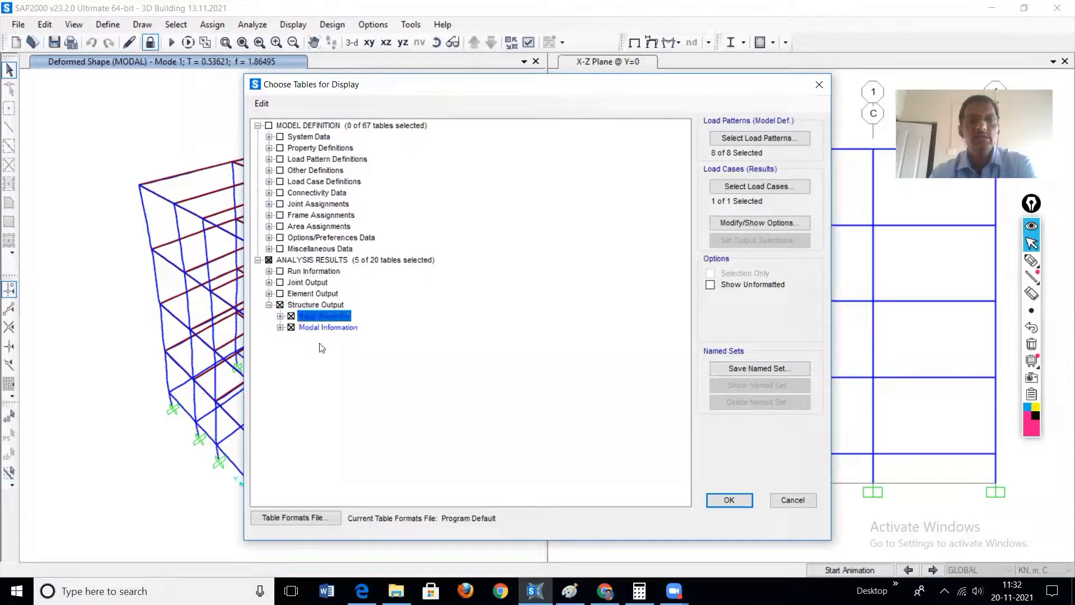
Step: Circle the Modal Information entry with the pen, then leave pen mode
{"action": "left_click", "coordinate": [1031, 260]}
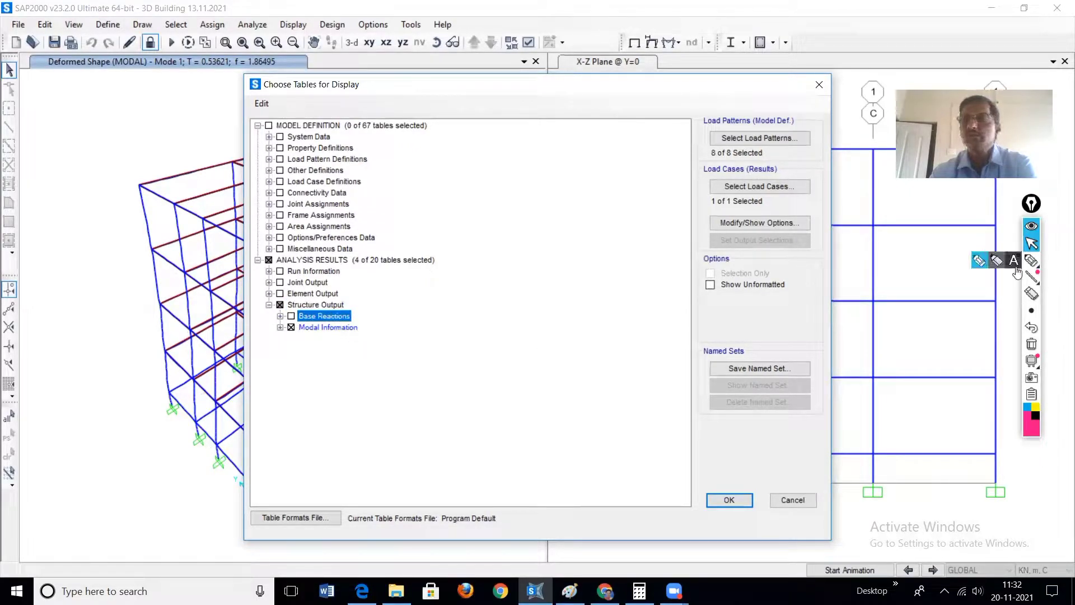
{"action": "mouse_move", "coordinate": [372, 333]}
{"action": "left_mouse_down"}
{"action": "mouse_move", "coordinate": [303, 312]}
{"action": "mouse_move", "coordinate": [355, 344]}
{"action": "mouse_move", "coordinate": [376, 333]}
{"action": "left_mouse_up"}
{"action": "left_click", "coordinate": [1032, 243]}
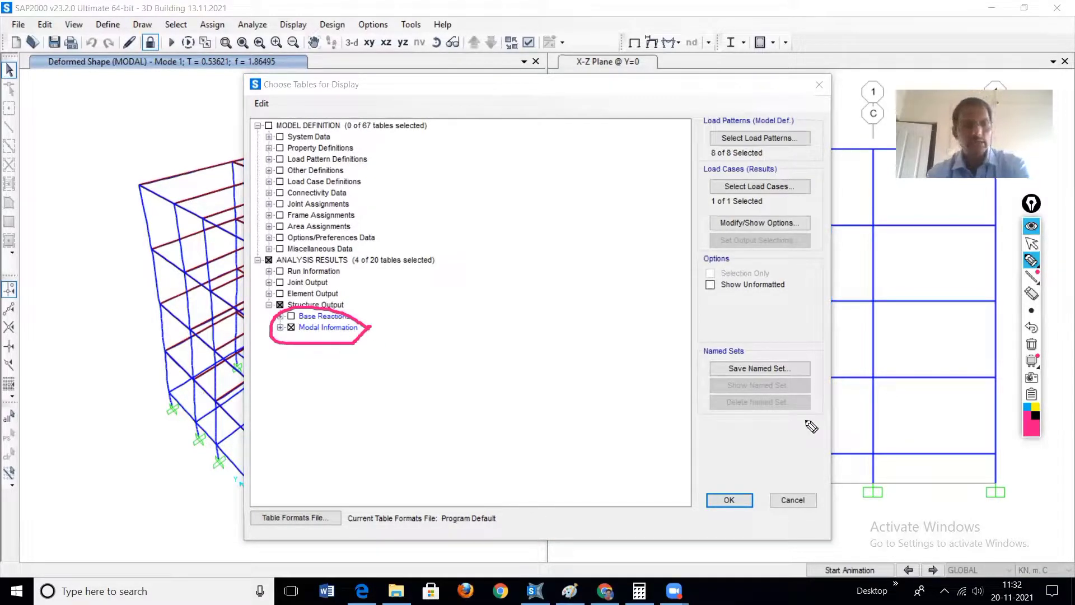
Step: Display the selected tables and view Modal Participating Mass Ratios in a maximized window
{"action": "left_click", "coordinate": [728, 500]}
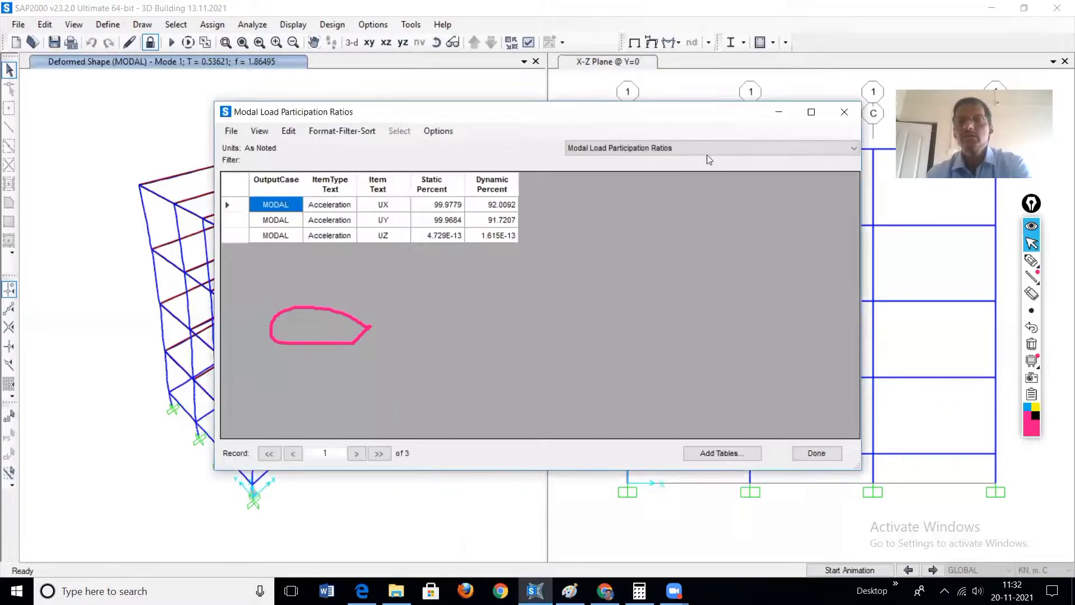
{"action": "left_click", "coordinate": [702, 149]}
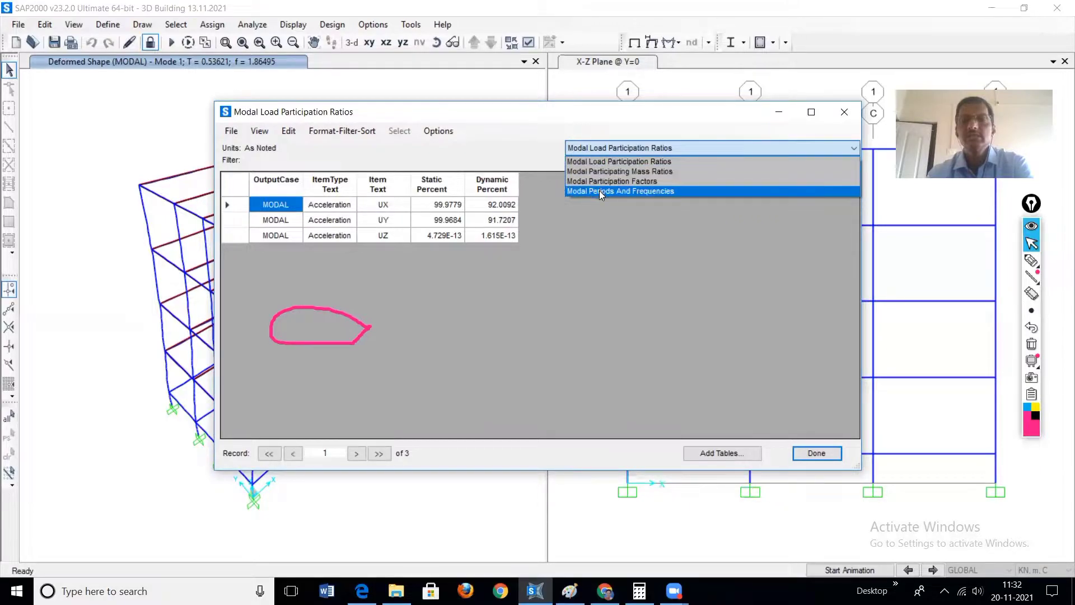
{"action": "left_click", "coordinate": [608, 172]}
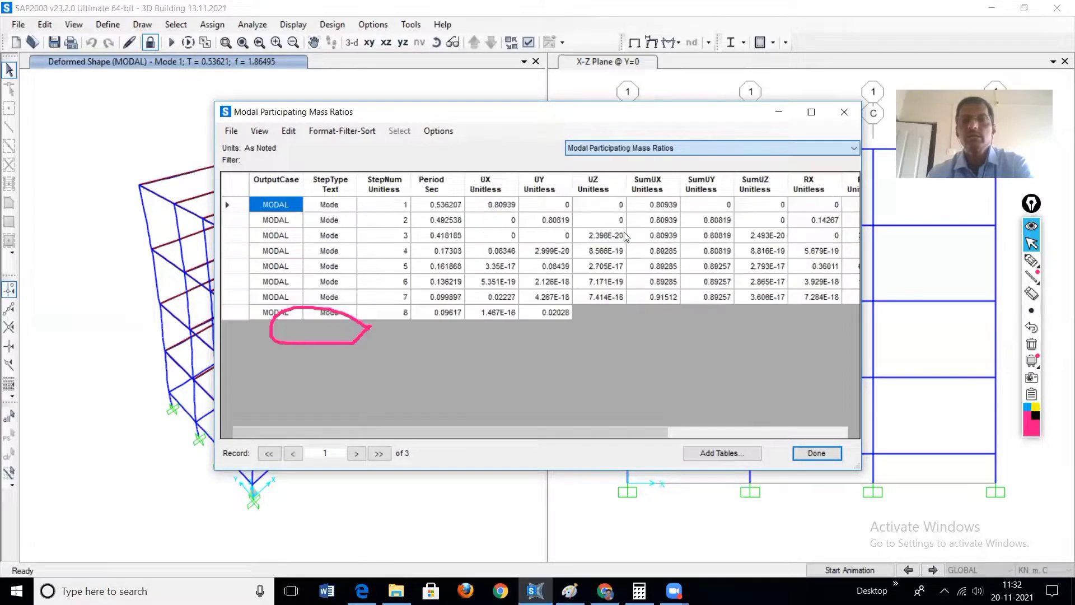
{"action": "left_click", "coordinate": [811, 111]}
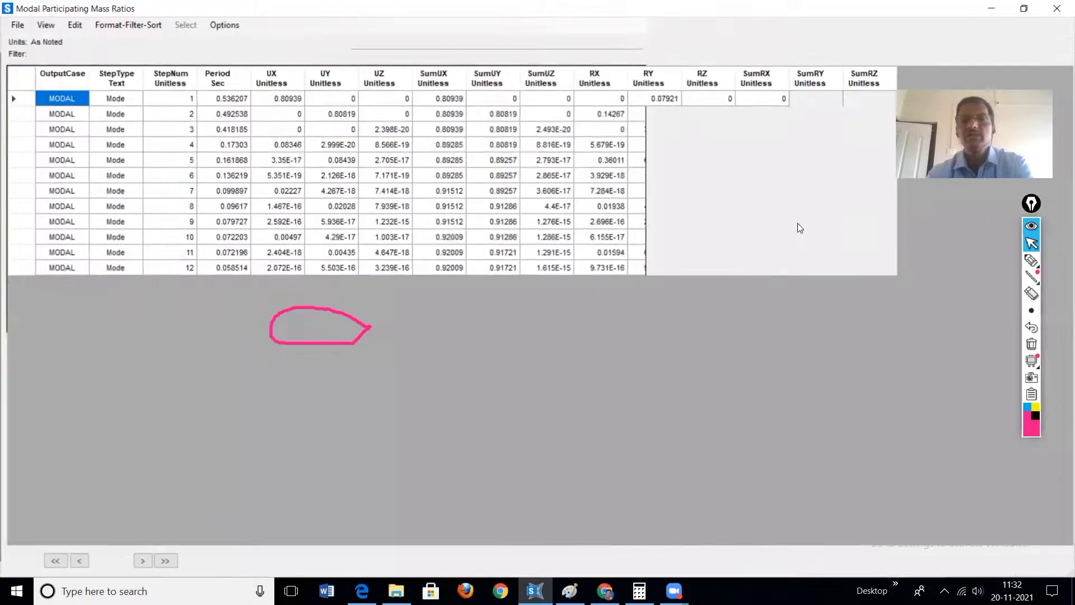
Step: Mark modes 1 to 5 with a vertical pen line and tick the periods of modes 1 to 4
{"action": "mouse_move", "coordinate": [1031, 260]}
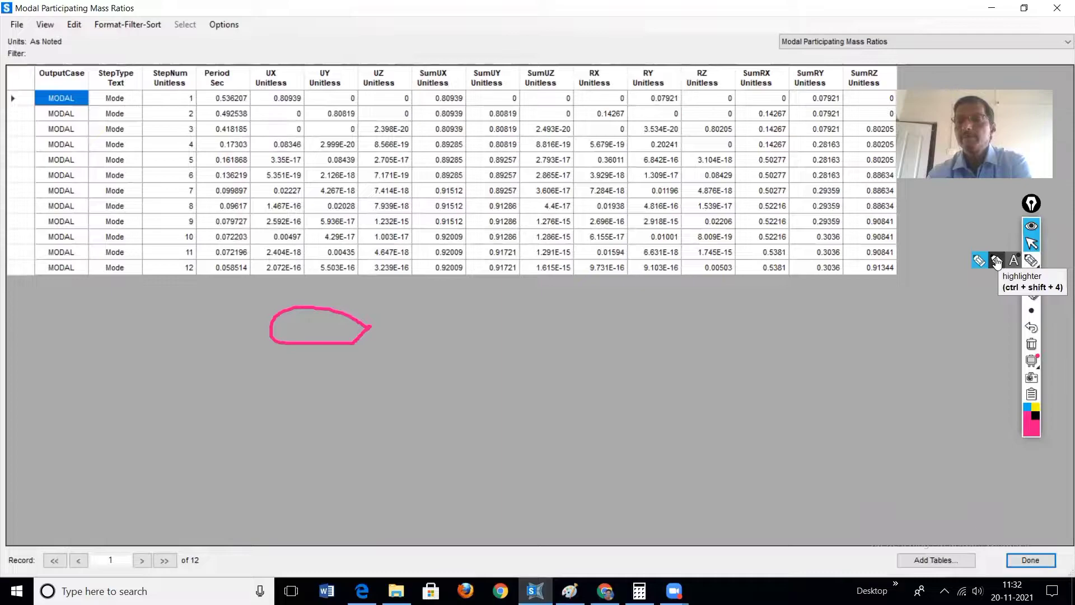
{"action": "left_click", "coordinate": [997, 261]}
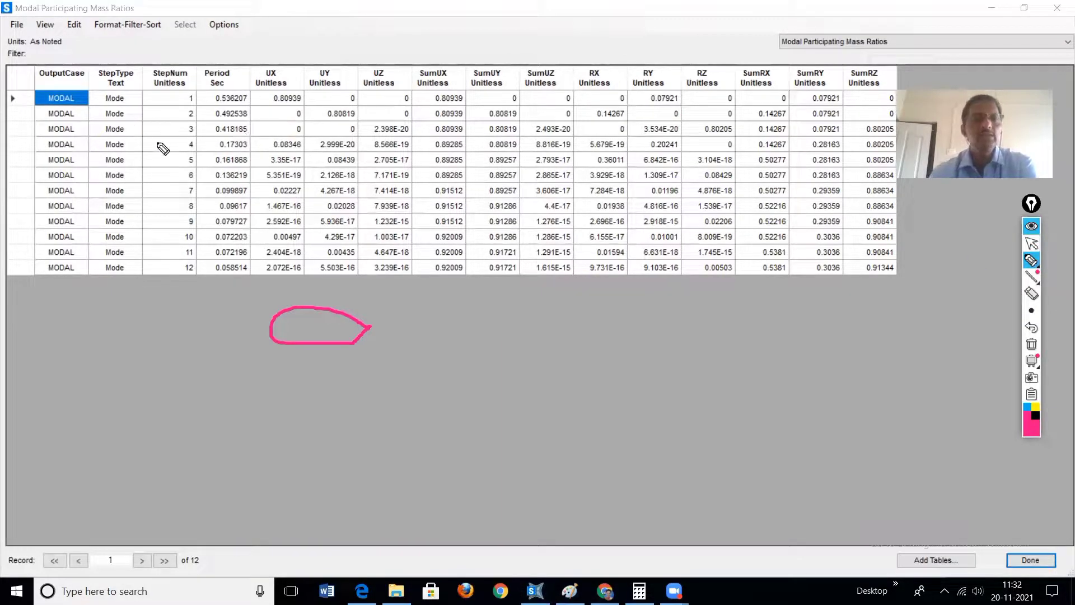
{"action": "left_click_drag", "start_coordinate": [175, 93], "coordinate": [177, 161]}
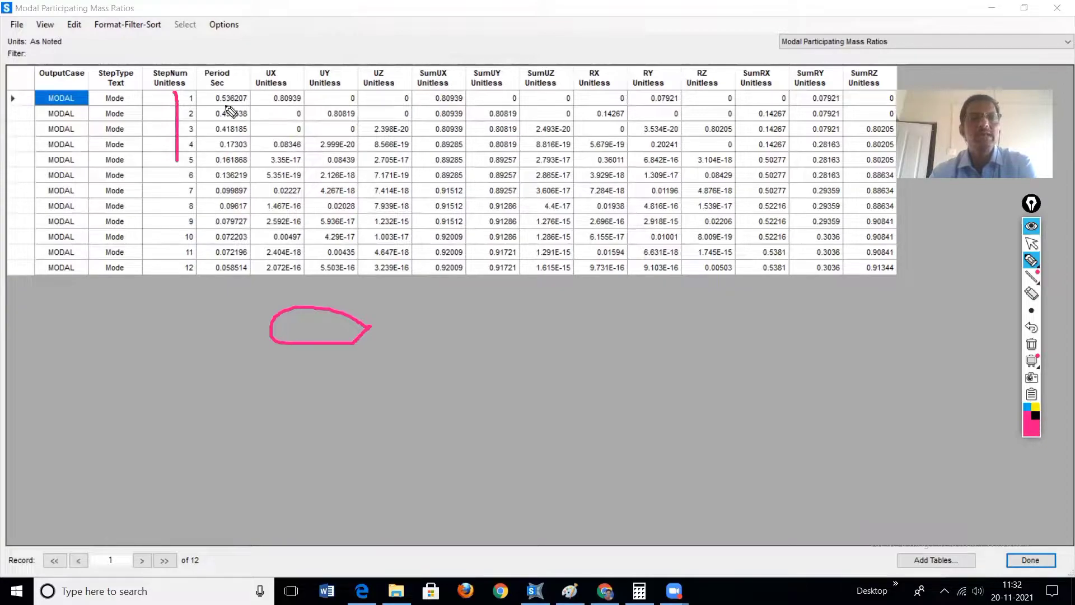
{"action": "left_click_drag", "start_coordinate": [204, 96], "coordinate": [223, 85]}
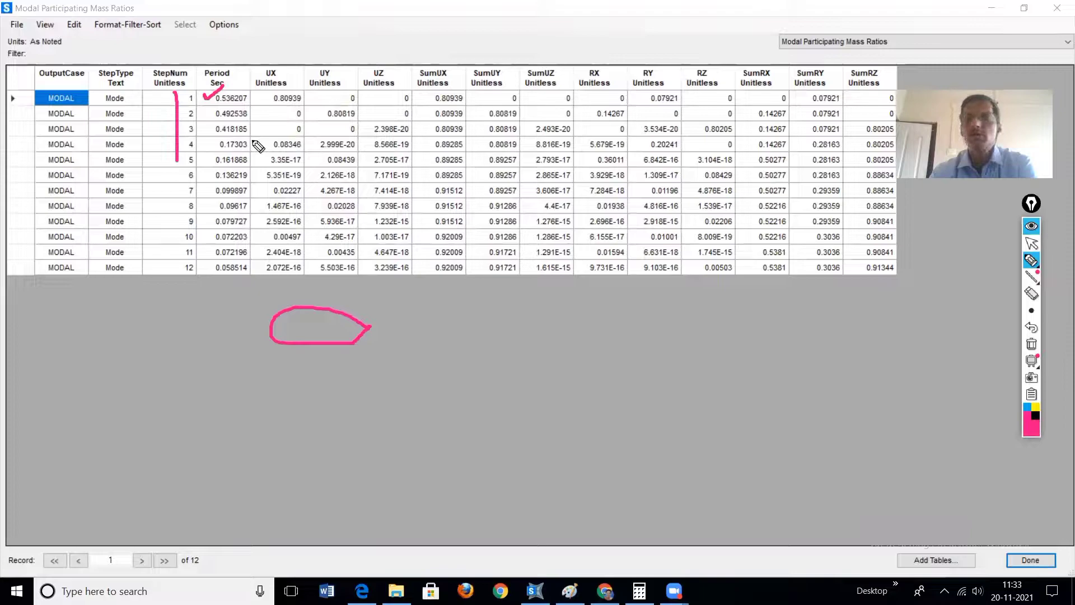
{"action": "left_click_drag", "start_coordinate": [199, 110], "coordinate": [216, 104]}
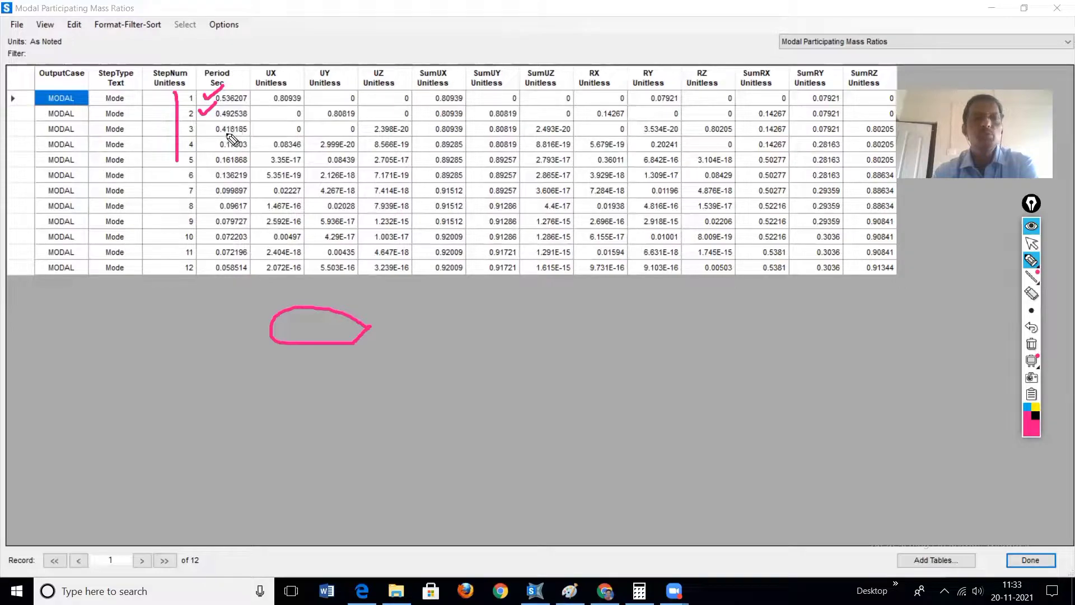
{"action": "left_click_drag", "start_coordinate": [200, 127], "coordinate": [212, 124]}
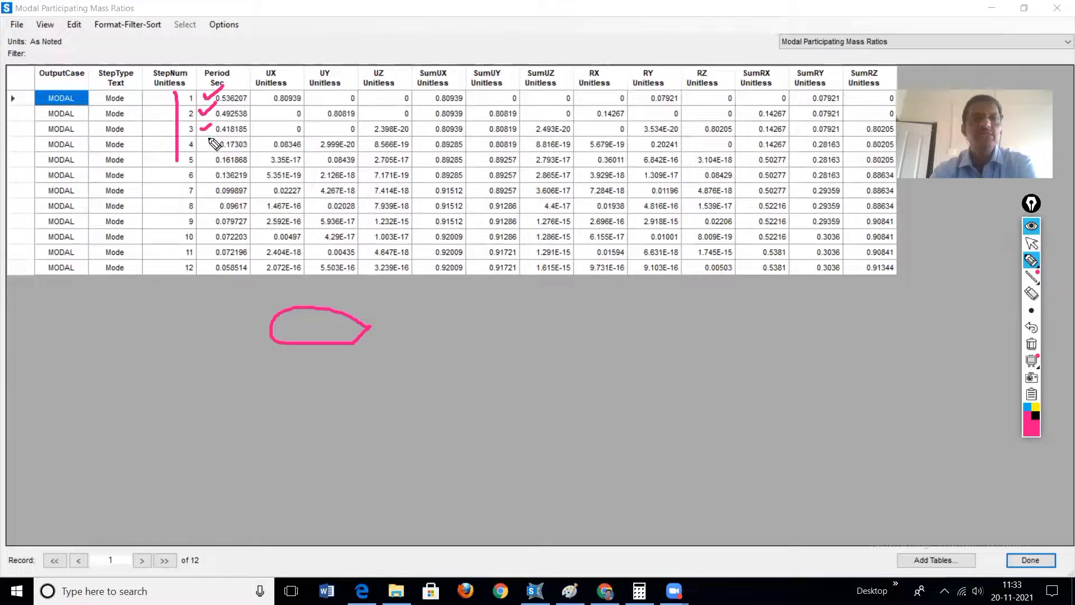
{"action": "left_click_drag", "start_coordinate": [200, 143], "coordinate": [218, 141]}
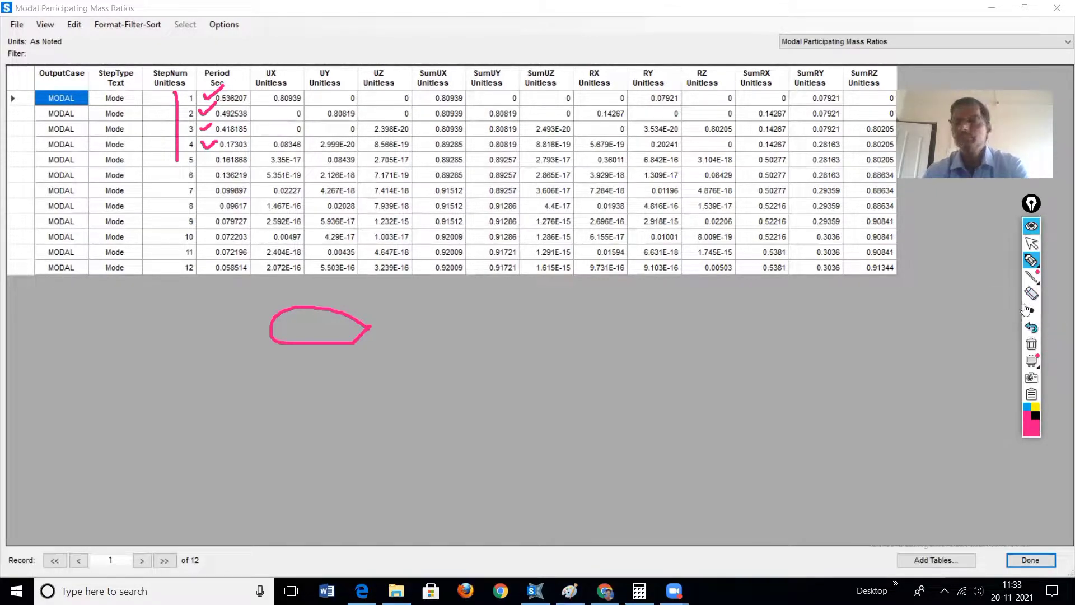
Step: Clear the pen annotations, close the mass ratios table and unlock the model, discarding the analysis results
{"action": "left_click", "coordinate": [1032, 346]}
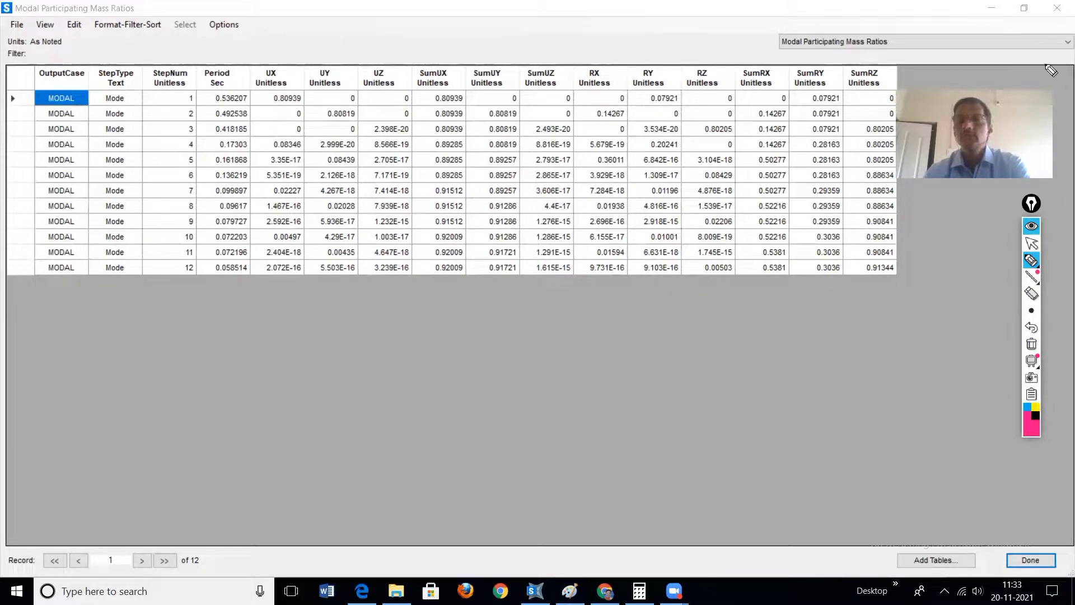
{"action": "left_click", "coordinate": [1031, 243]}
{"action": "left_click", "coordinate": [1056, 8]}
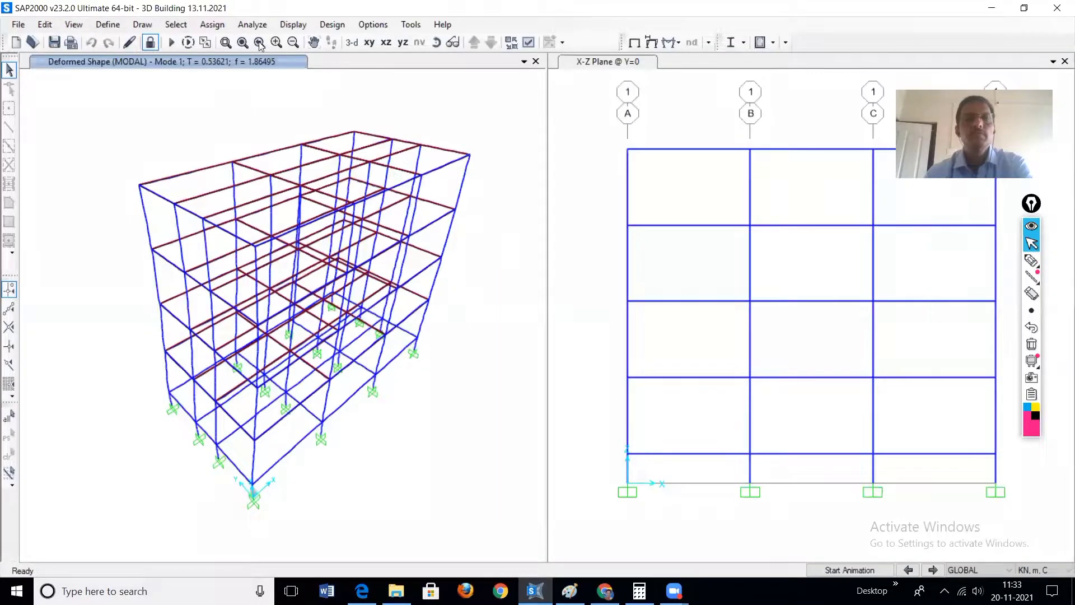
{"action": "left_click", "coordinate": [150, 42]}
{"action": "left_click", "coordinate": [559, 348]}
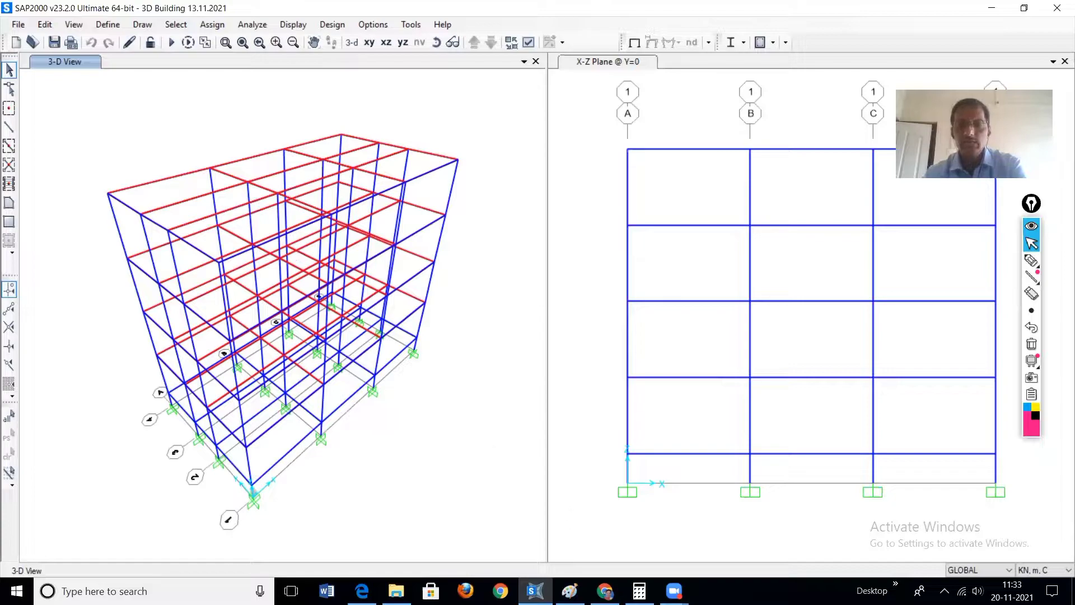
Step: Switch to the IS 1893-1 (2002) PDF in Chrome to consult the dynamic analysis clauses
{"action": "left_click", "coordinate": [605, 591]}
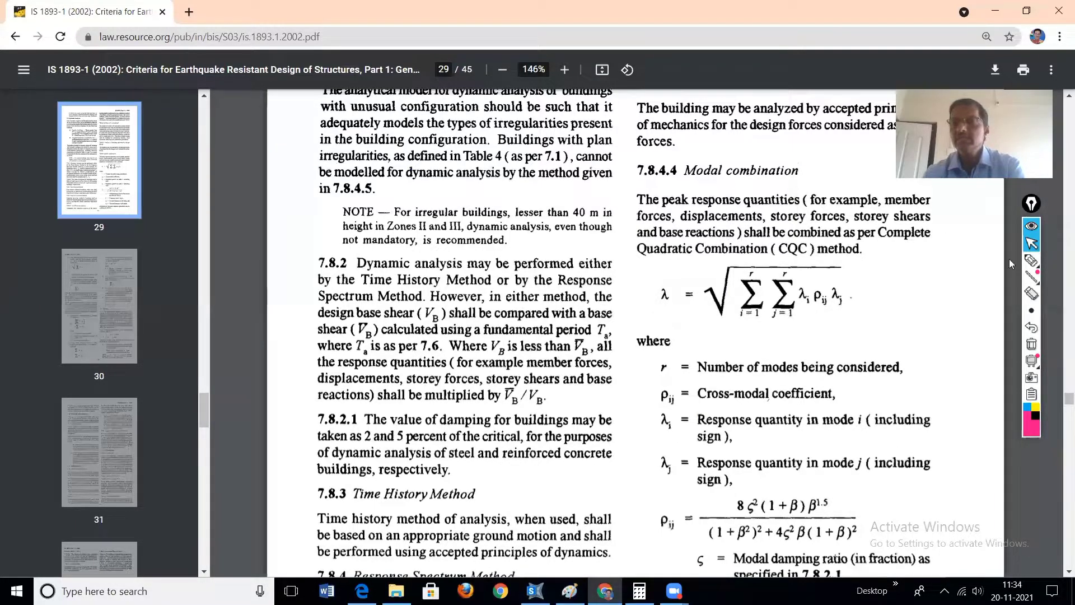
Step: Tick and underline clause 7.8.2 with the pen, and underline the phrase "Ta is as per 7.6"
{"action": "mouse_move", "coordinate": [1034, 262]}
{"action": "left_click", "coordinate": [980, 262]}
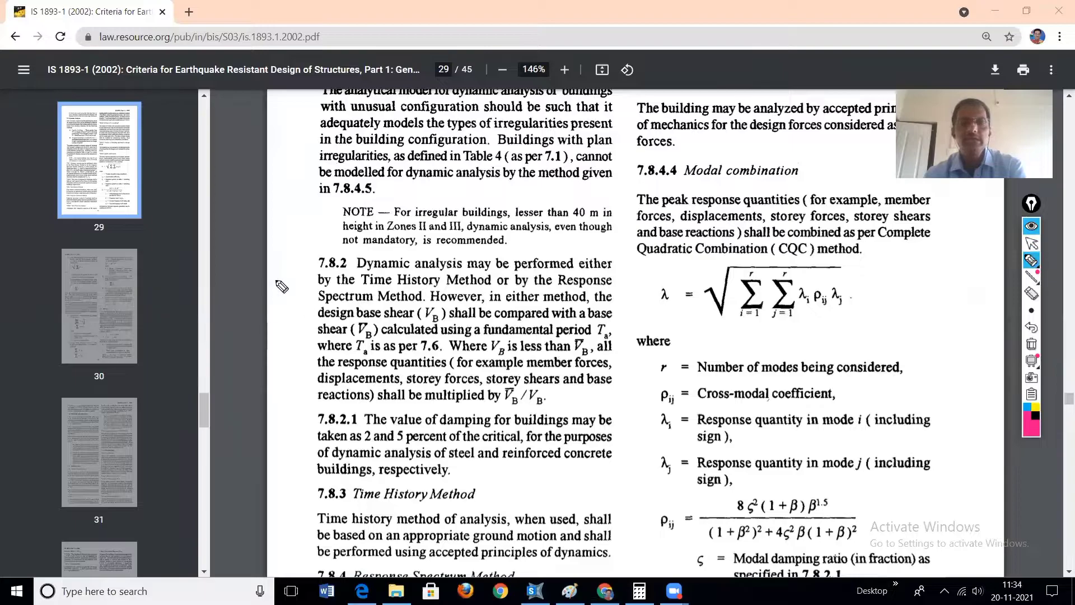
{"action": "left_click_drag", "start_coordinate": [296, 256], "coordinate": [338, 244]}
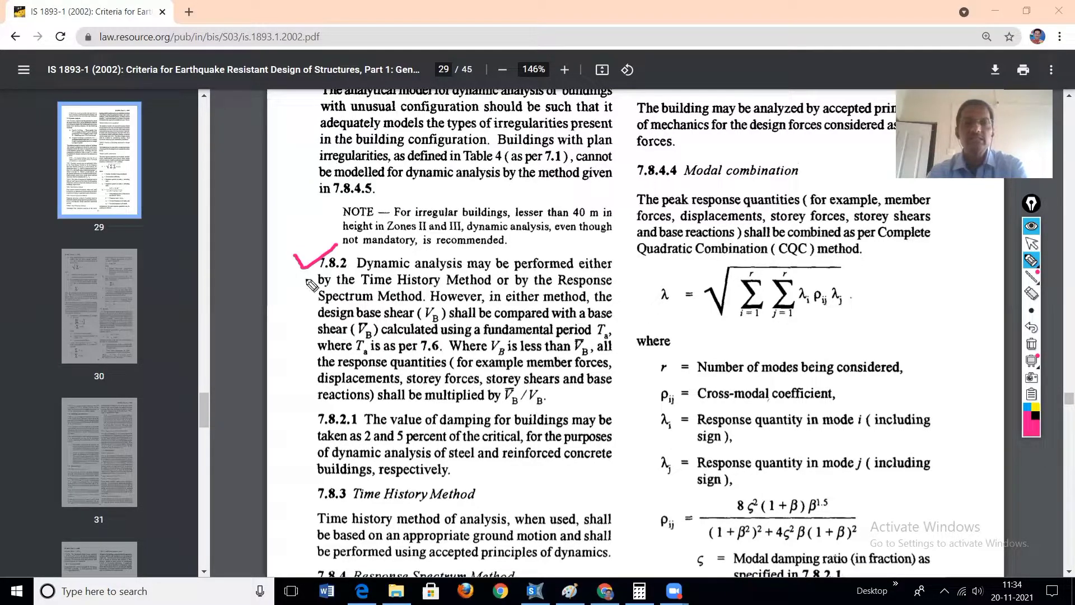
{"action": "left_click_drag", "start_coordinate": [320, 273], "coordinate": [347, 271]}
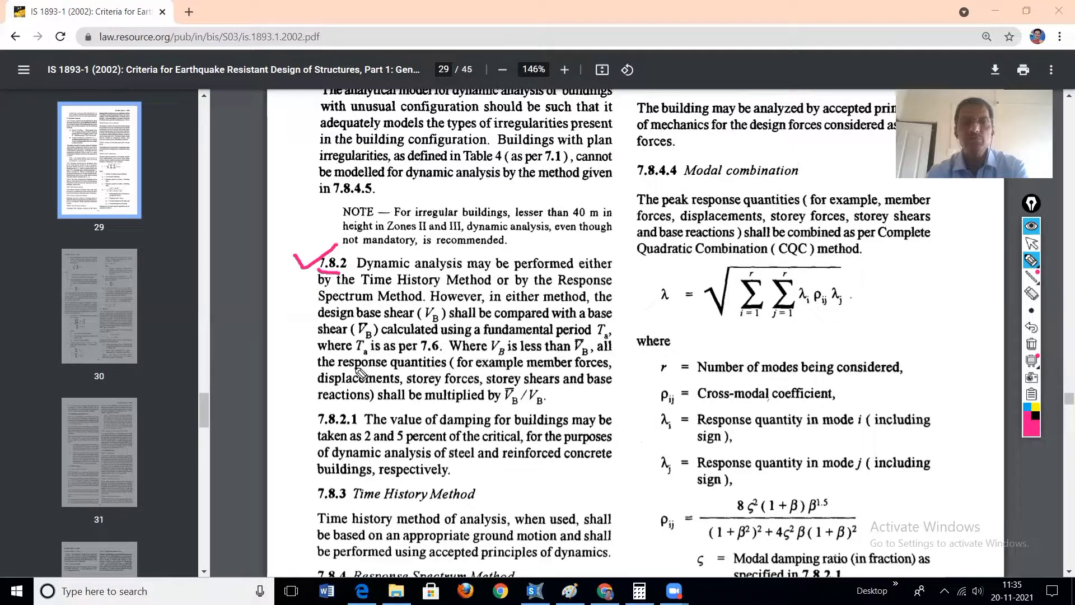
{"action": "left_click_drag", "start_coordinate": [339, 357], "coordinate": [440, 360]}
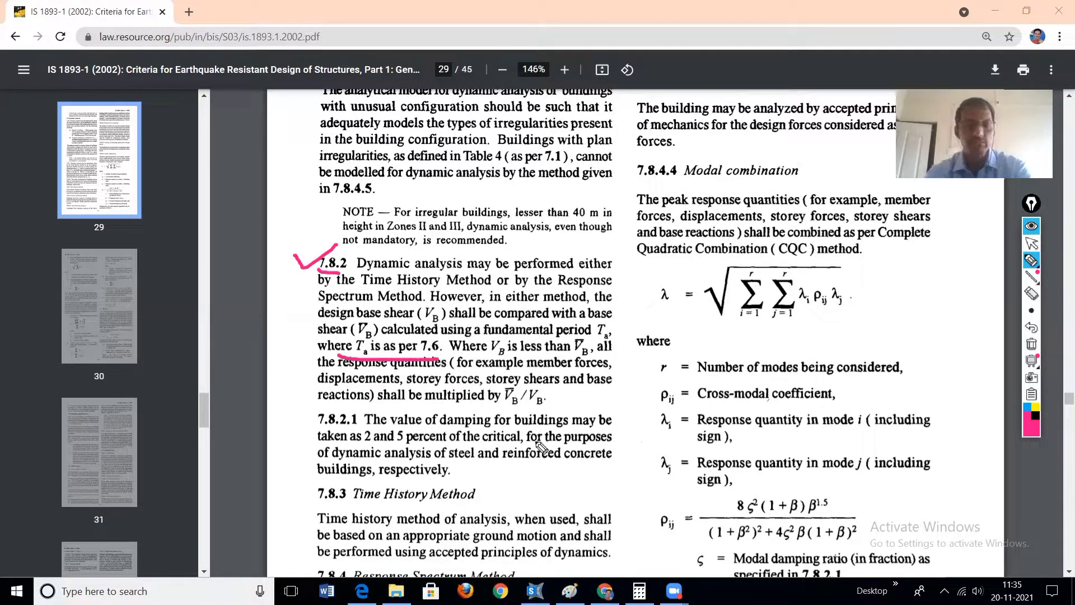
Step: Circle the approximate period formula Ta = 0.09/√d in clause 7.6.2 with a thick pen, and clear all pen annotations
{"action": "left_click", "coordinate": [1032, 243]}
{"action": "scroll", "coordinate": [619, 396], "scroll_direction": "up", "scroll_amount": 10}
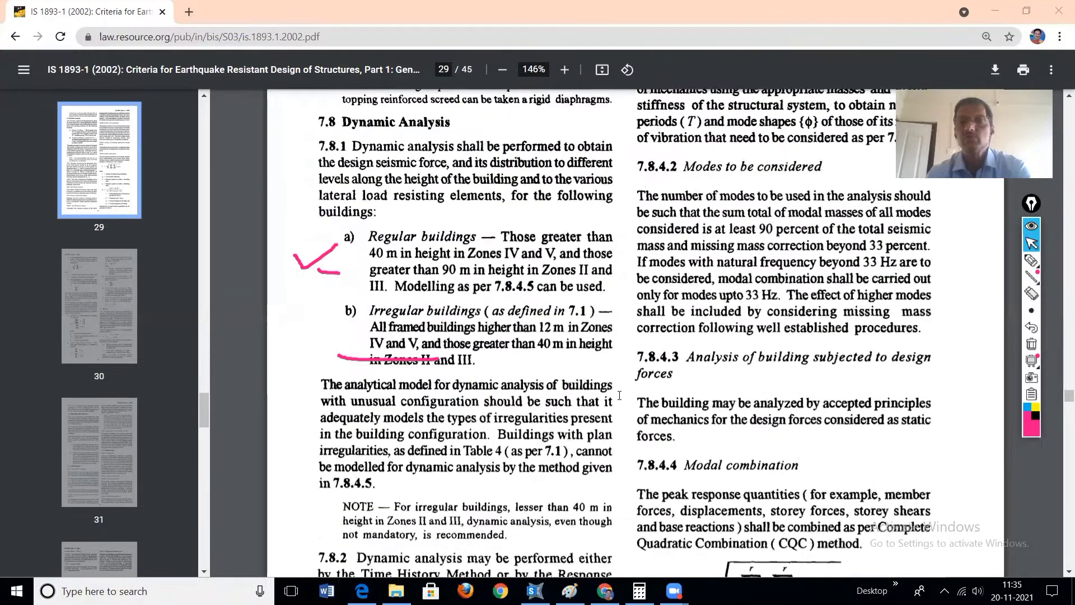
{"action": "scroll", "coordinate": [619, 395], "scroll_direction": "up", "scroll_amount": 10}
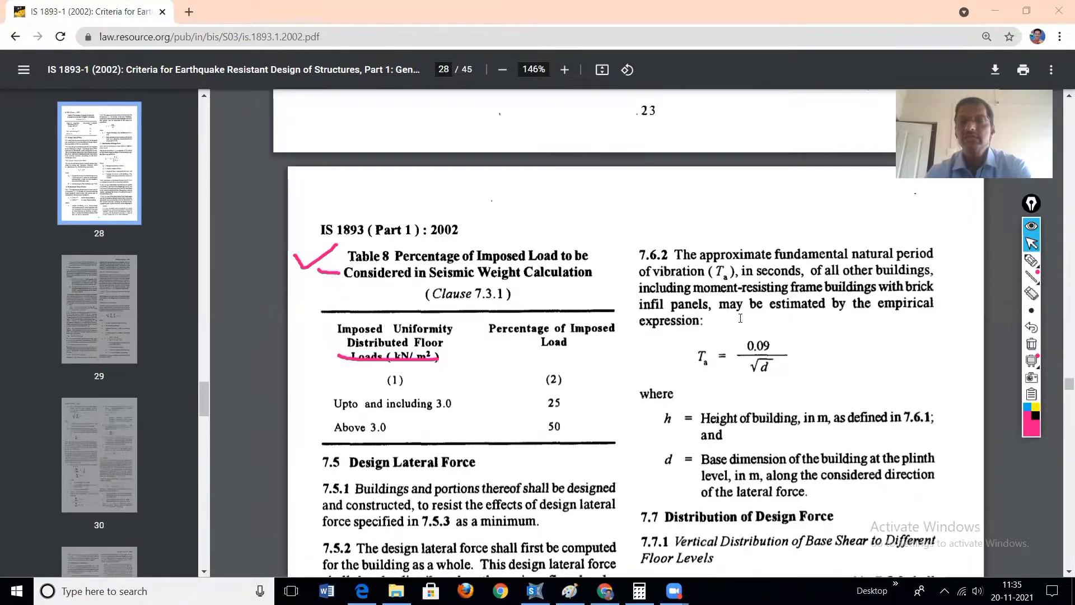
{"action": "left_click", "coordinate": [1032, 261]}
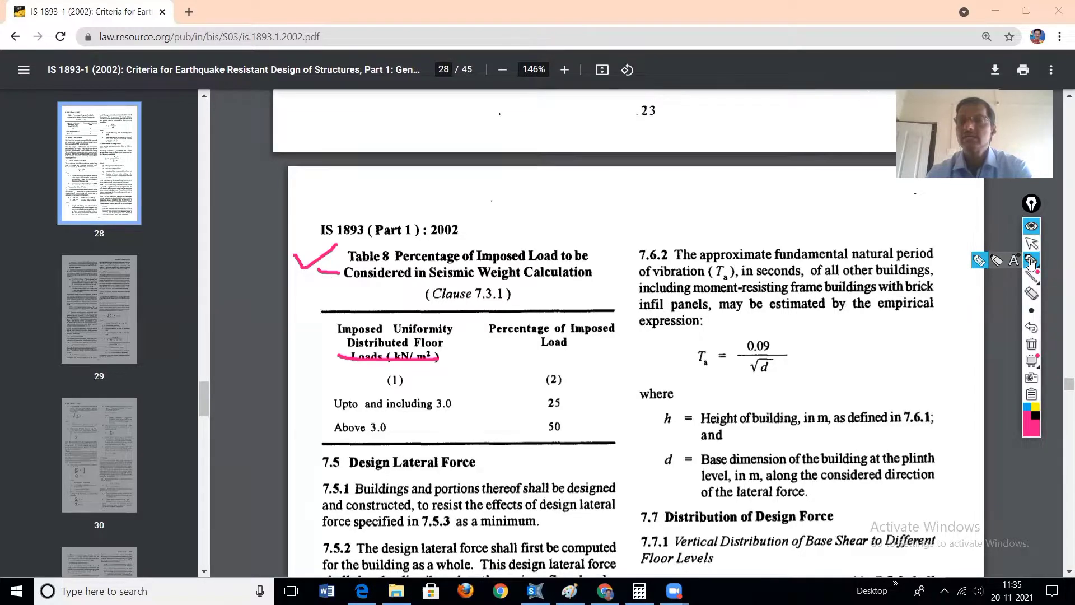
{"action": "left_click", "coordinate": [979, 261]}
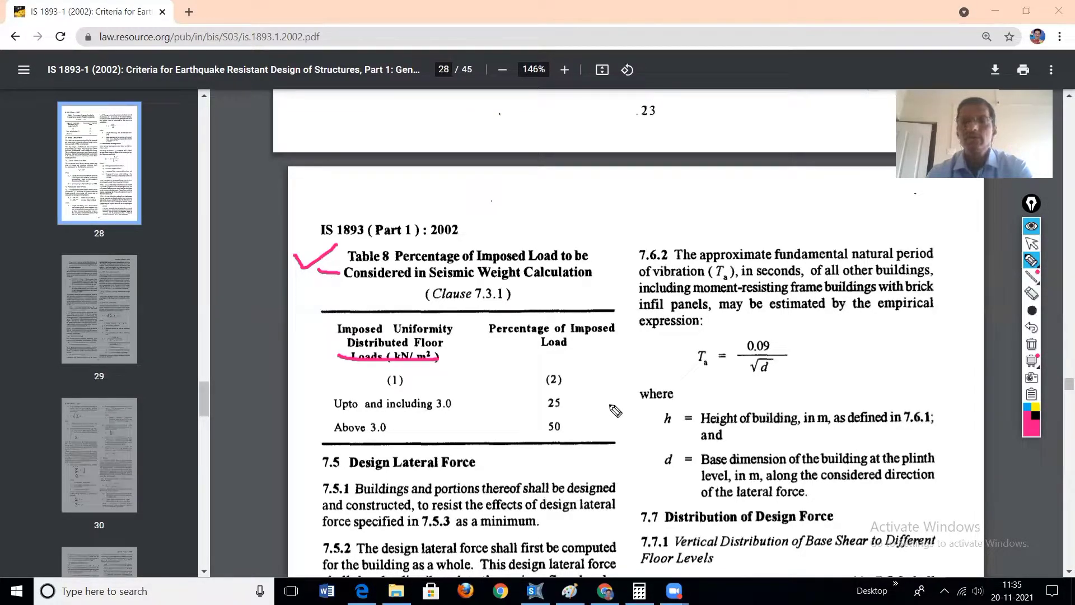
{"action": "mouse_move", "coordinate": [777, 327]}
{"action": "left_mouse_down"}
{"action": "mouse_move", "coordinate": [738, 327]}
{"action": "mouse_move", "coordinate": [694, 362]}
{"action": "mouse_move", "coordinate": [806, 380]}
{"action": "left_mouse_up"}
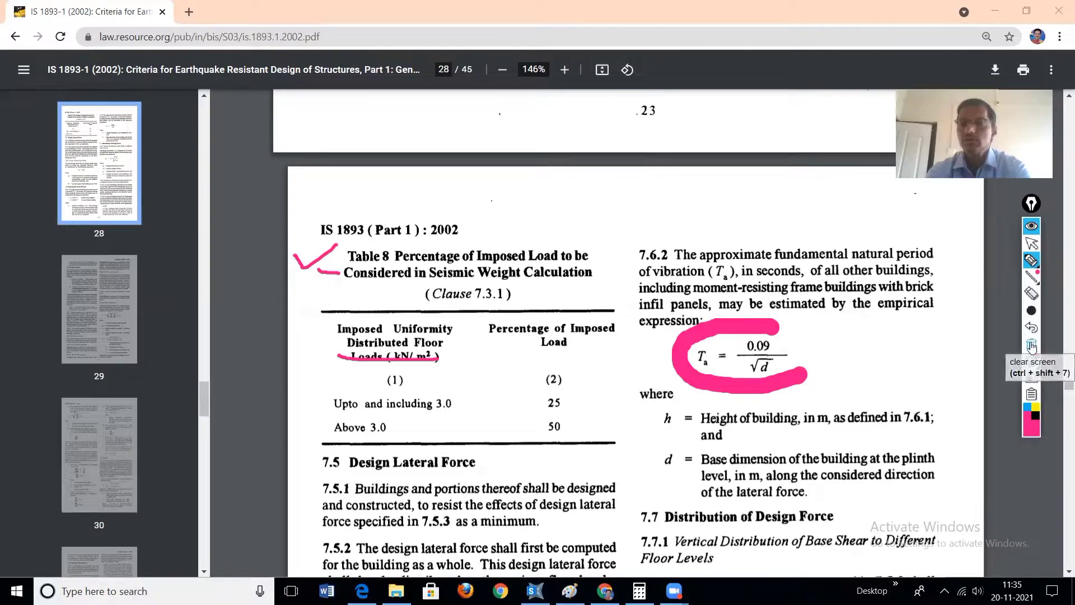
{"action": "left_click", "coordinate": [1033, 361]}
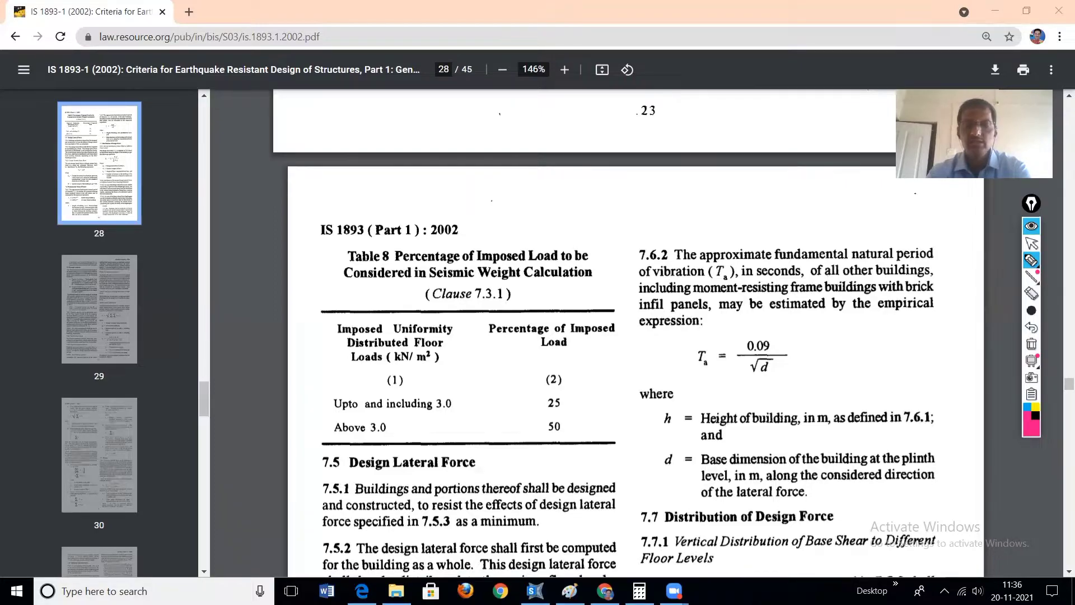
Step: Switch to SAP2000 and add a load pattern EQ X of type Quake with the IS 1893-2016 auto lateral load pattern
{"action": "left_click", "coordinate": [1031, 244]}
{"action": "left_click", "coordinate": [535, 591]}
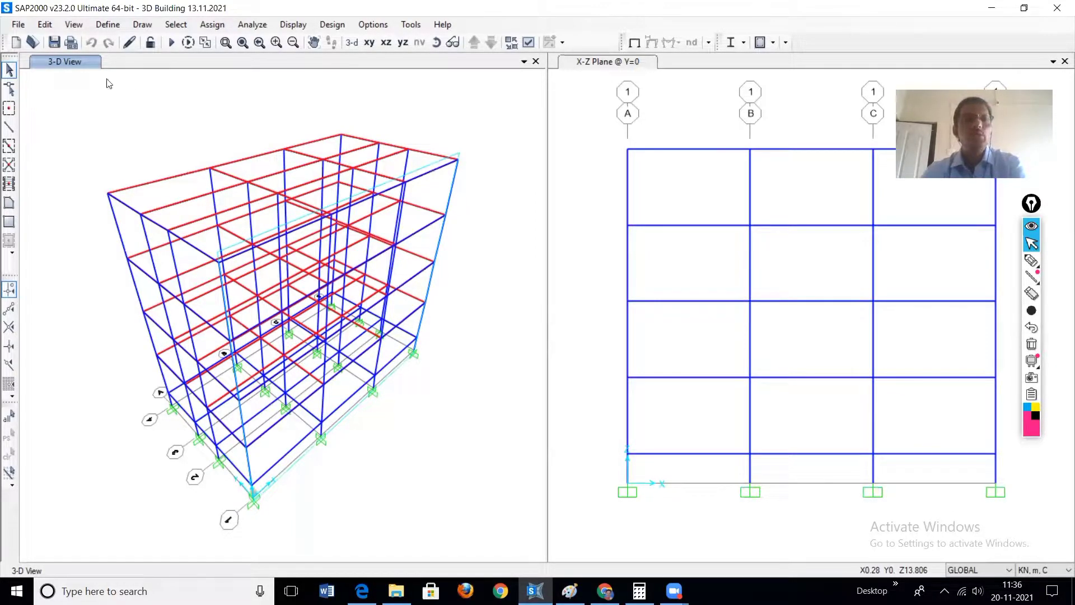
{"action": "left_click", "coordinate": [108, 25]}
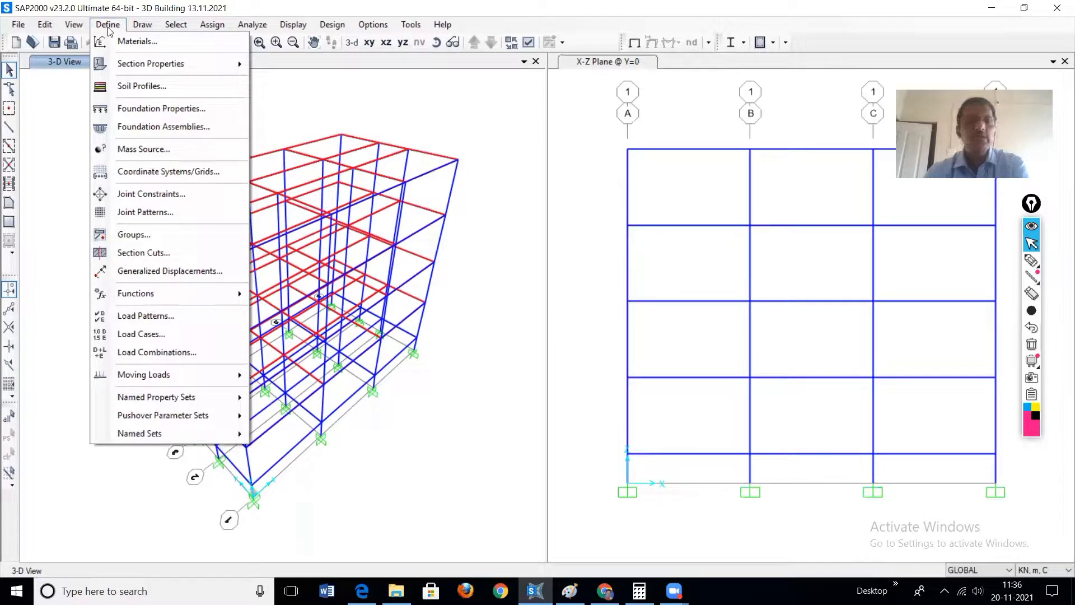
{"action": "left_click", "coordinate": [156, 317]}
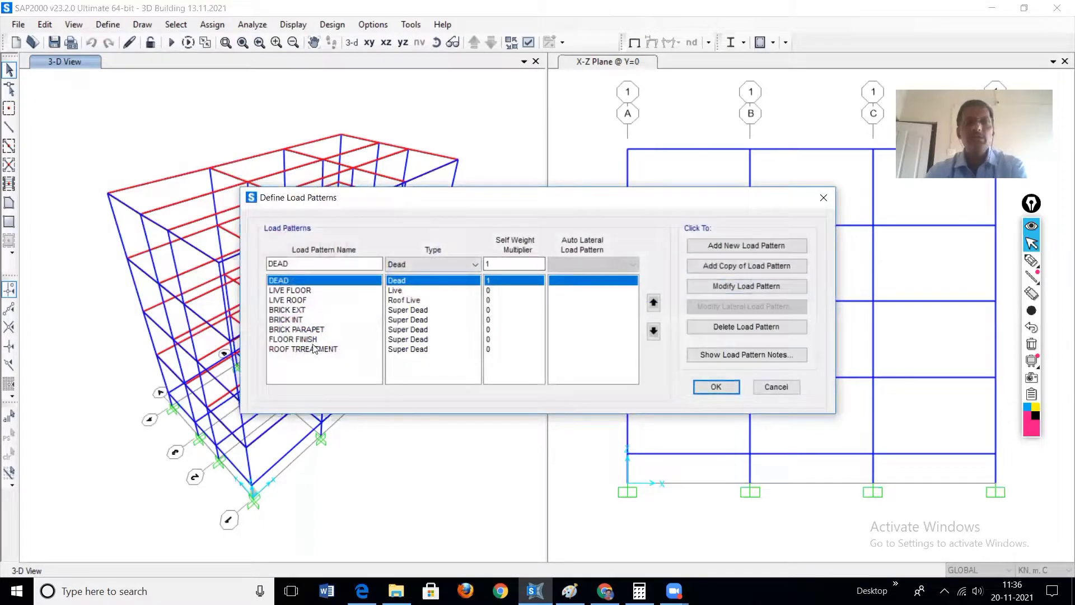
{"action": "left_click_drag", "start_coordinate": [292, 263], "coordinate": [246, 265]}
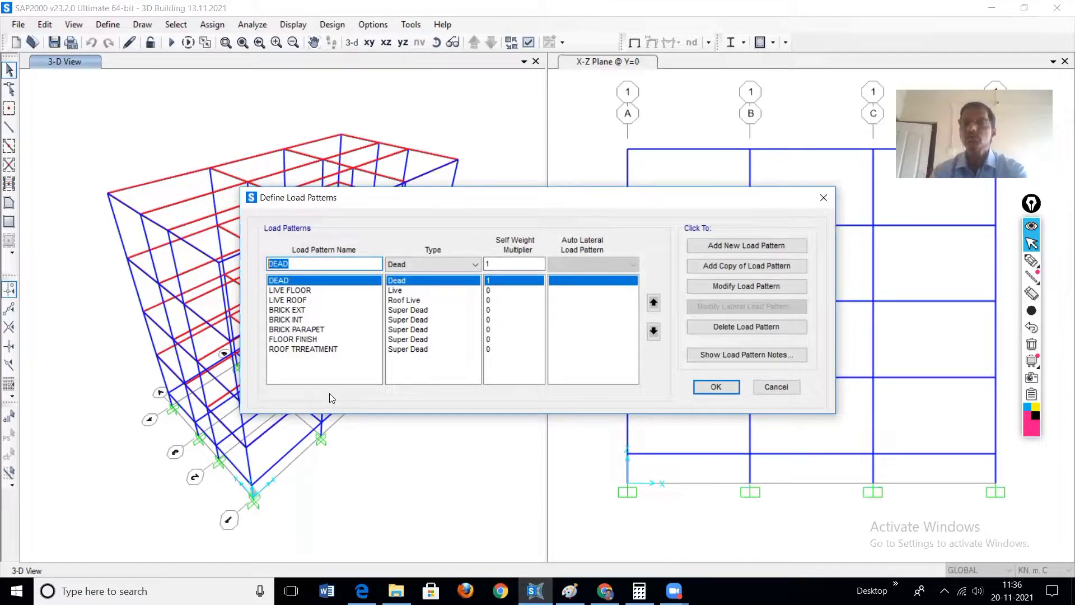
{"action": "type", "text": "EQ X"}
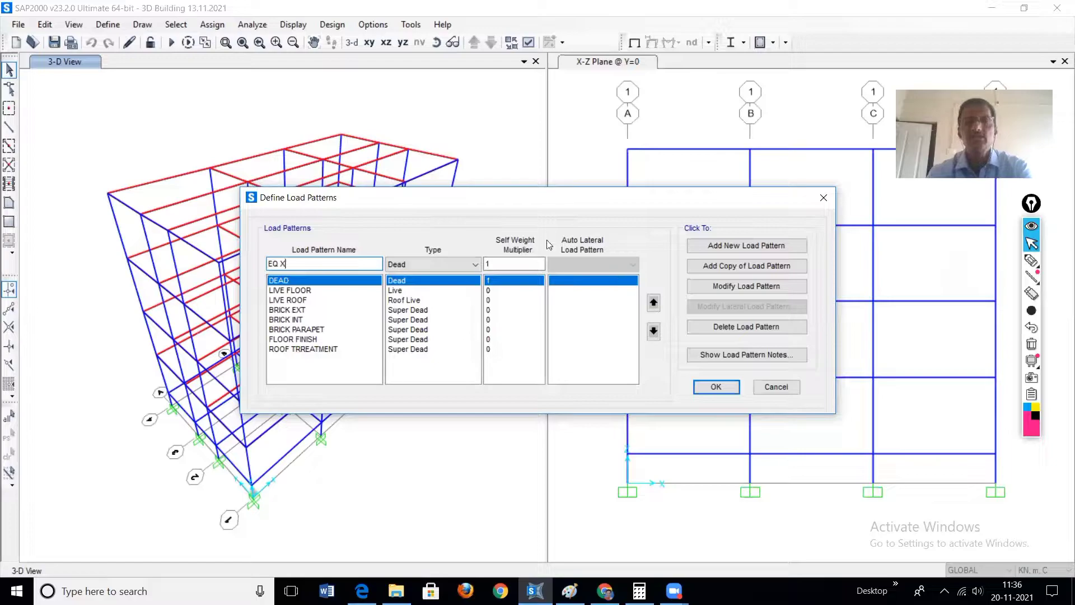
{"action": "left_click", "coordinate": [474, 266]}
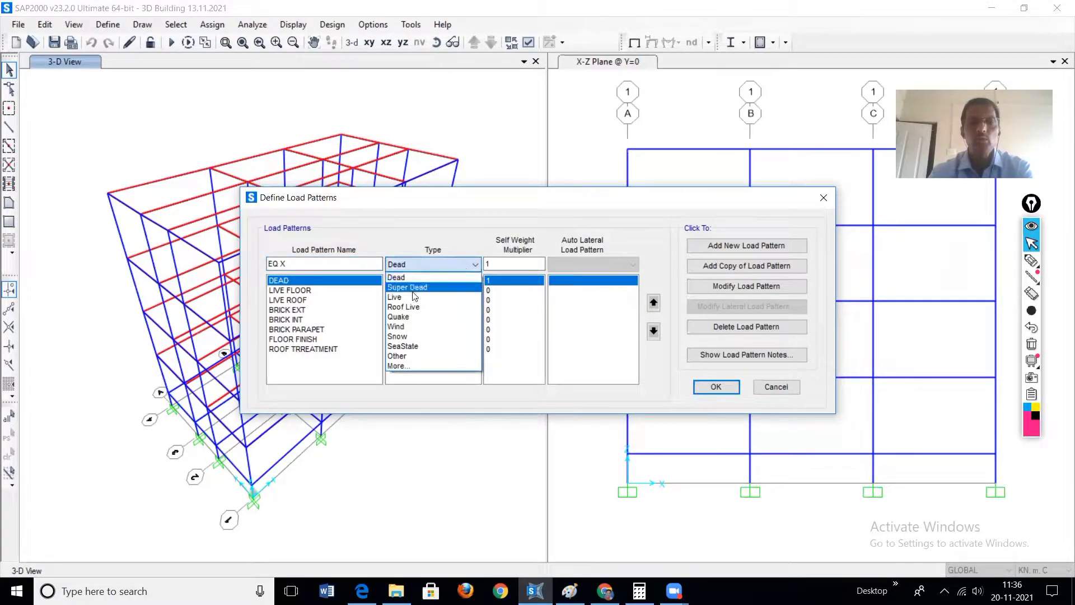
{"action": "left_click", "coordinate": [416, 318]}
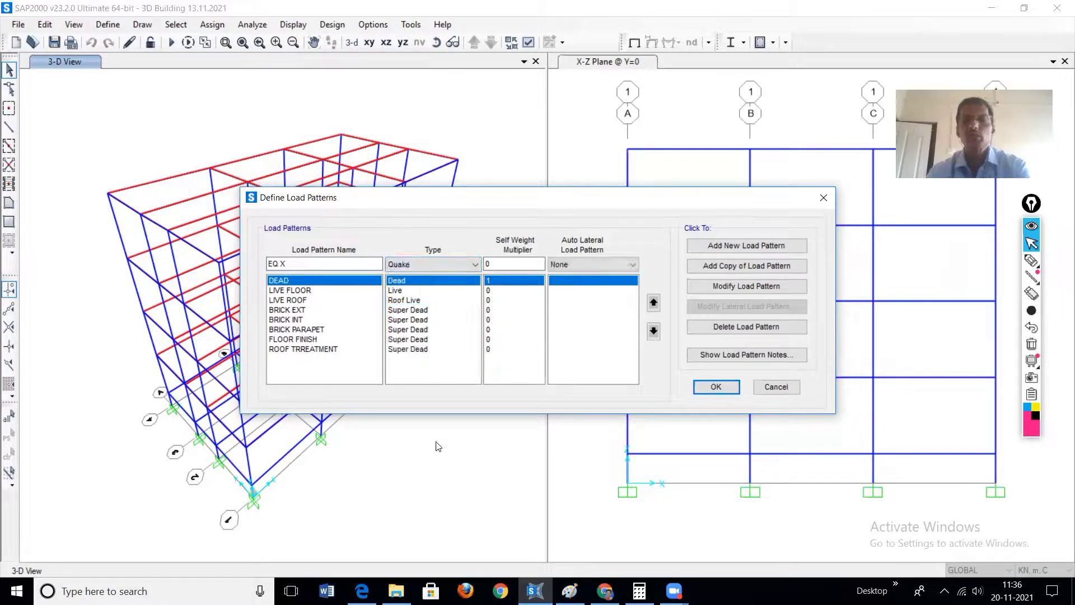
{"action": "left_click", "coordinate": [634, 263]}
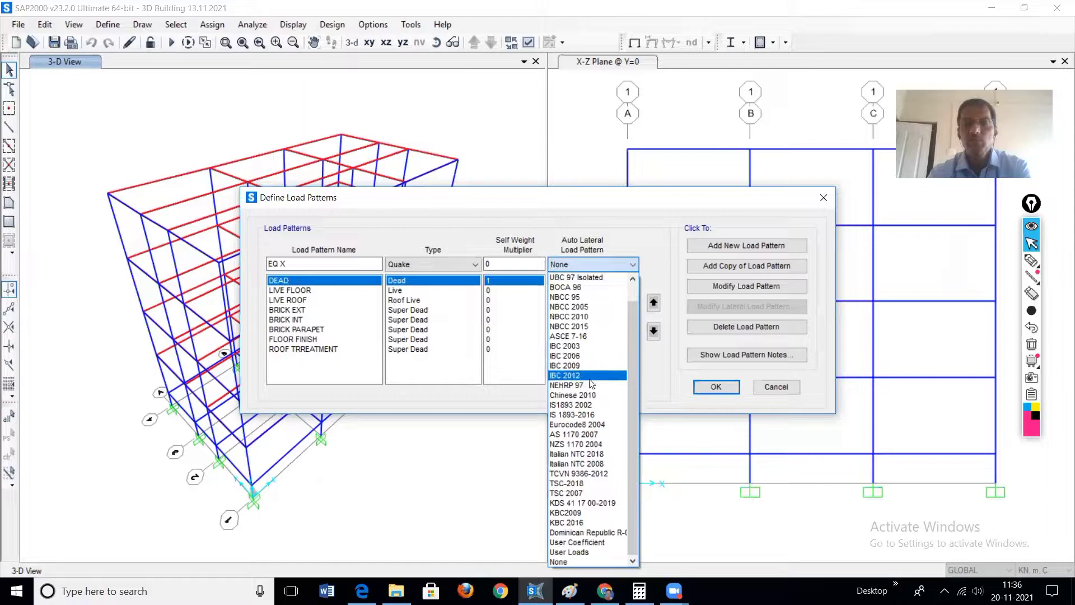
{"action": "left_click", "coordinate": [600, 419]}
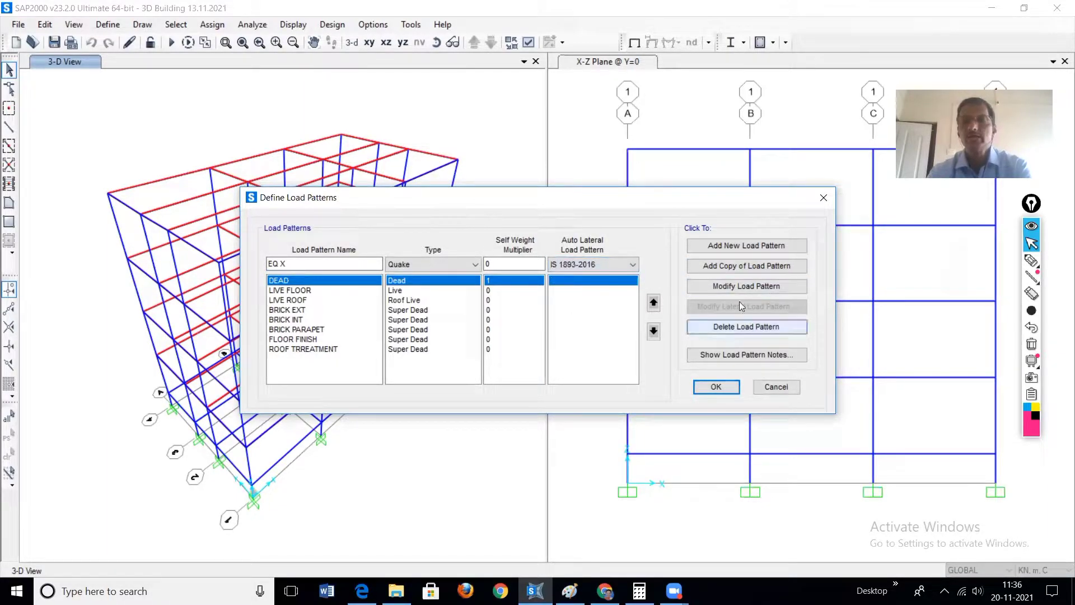
{"action": "left_click", "coordinate": [743, 247]}
Step: Add a second load pattern named EQ Y with type Quake and the IS 1893-2016 auto lateral load pattern
{"action": "left_click", "coordinate": [293, 264]}
{"action": "key", "text": "BackSpace"}
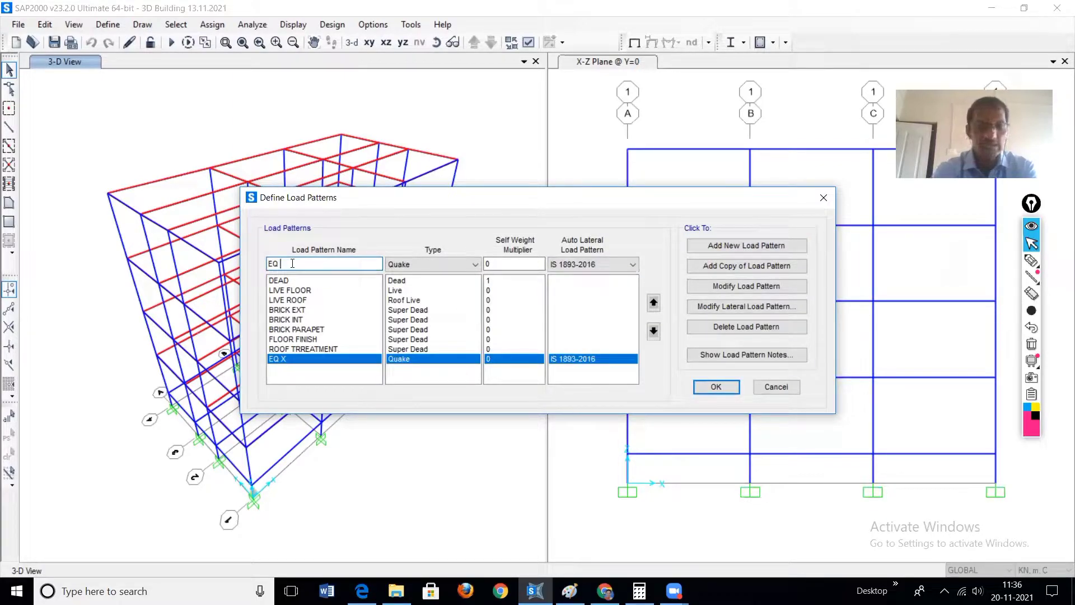
{"action": "type", "text": "Y"}
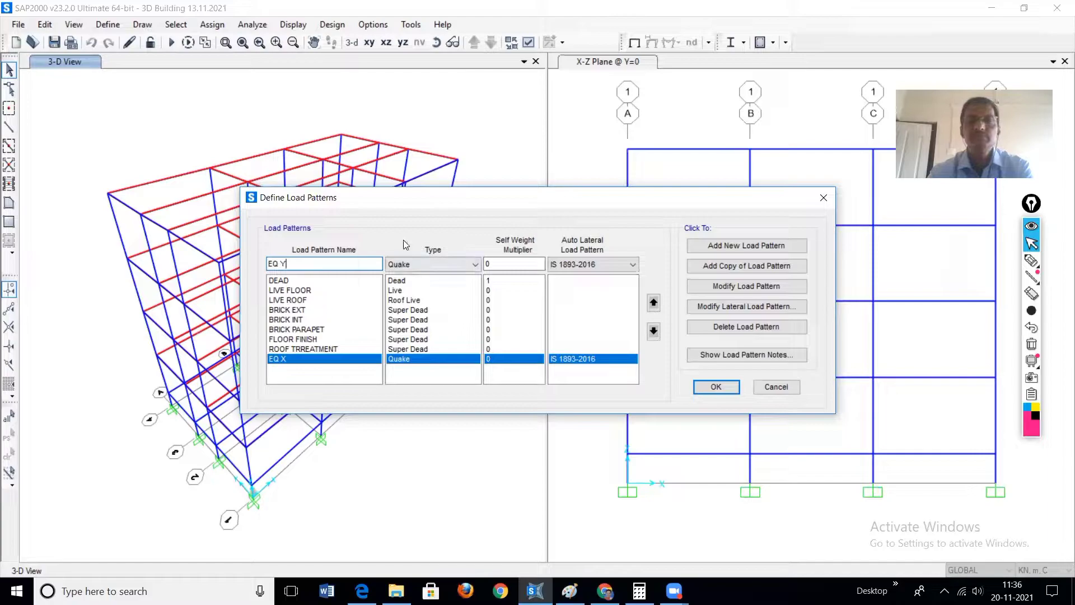
{"action": "left_click", "coordinate": [746, 247]}
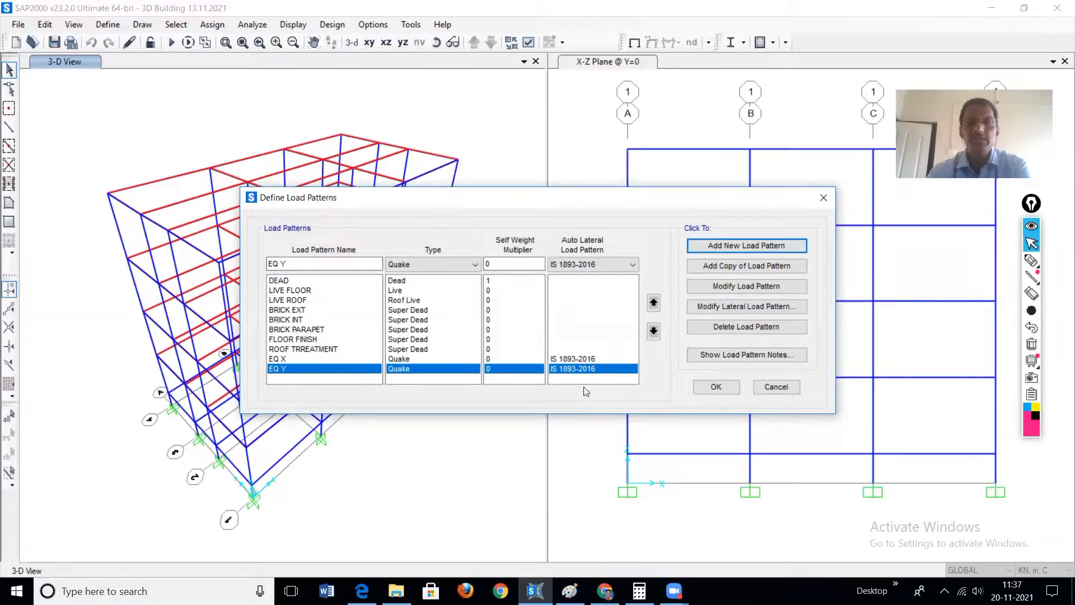
Step: Open the lateral load settings of EQ X and set the per-code seismic zone factor Z to 0.24
{"action": "left_click", "coordinate": [577, 360]}
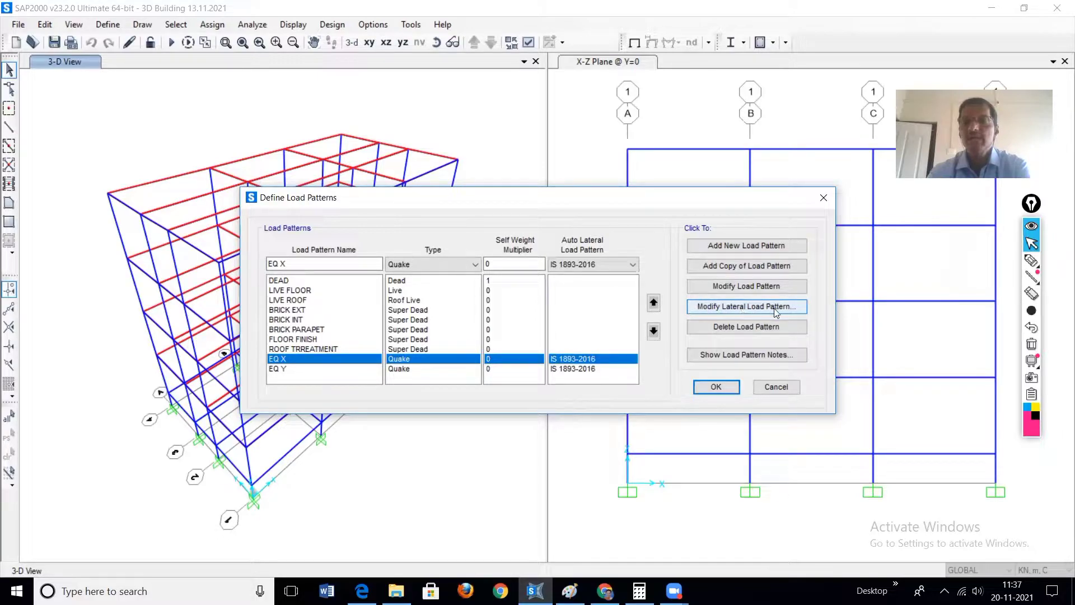
{"action": "left_click", "coordinate": [709, 310]}
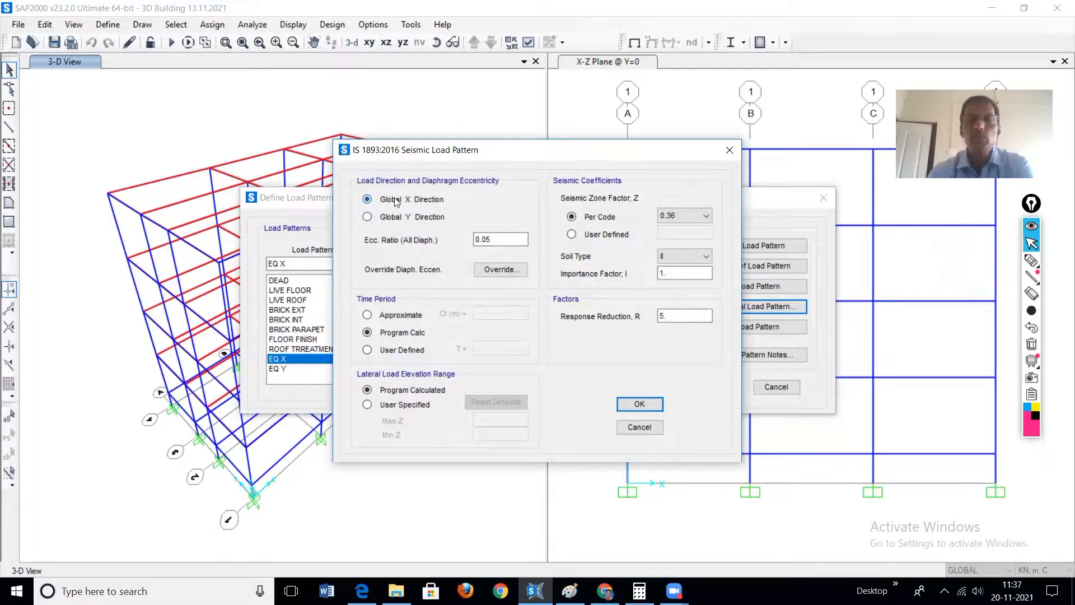
{"action": "mouse_move", "coordinate": [1032, 260]}
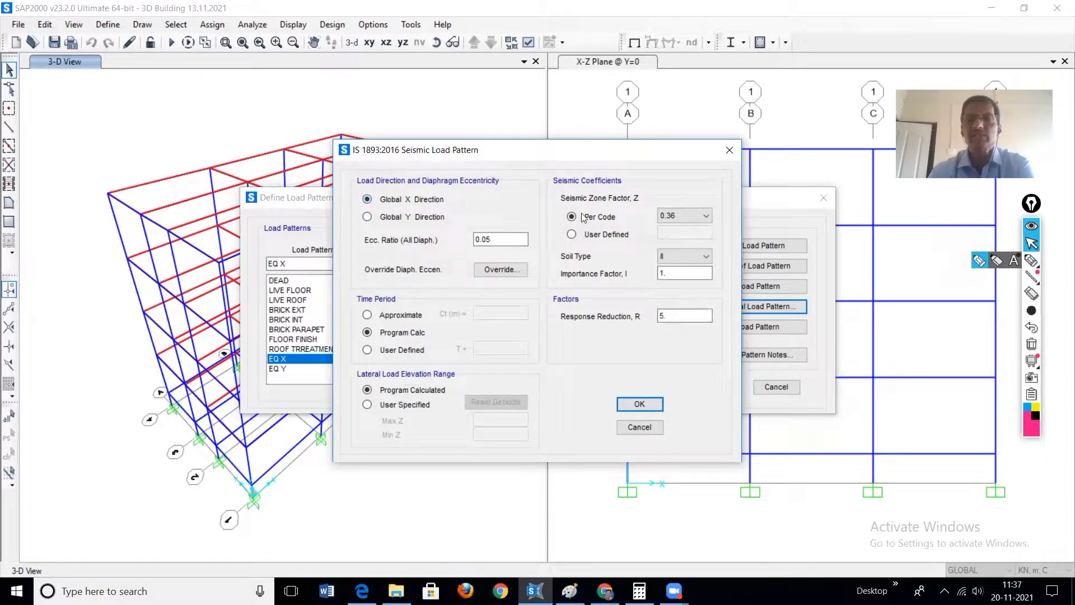
{"action": "left_click", "coordinate": [706, 216]}
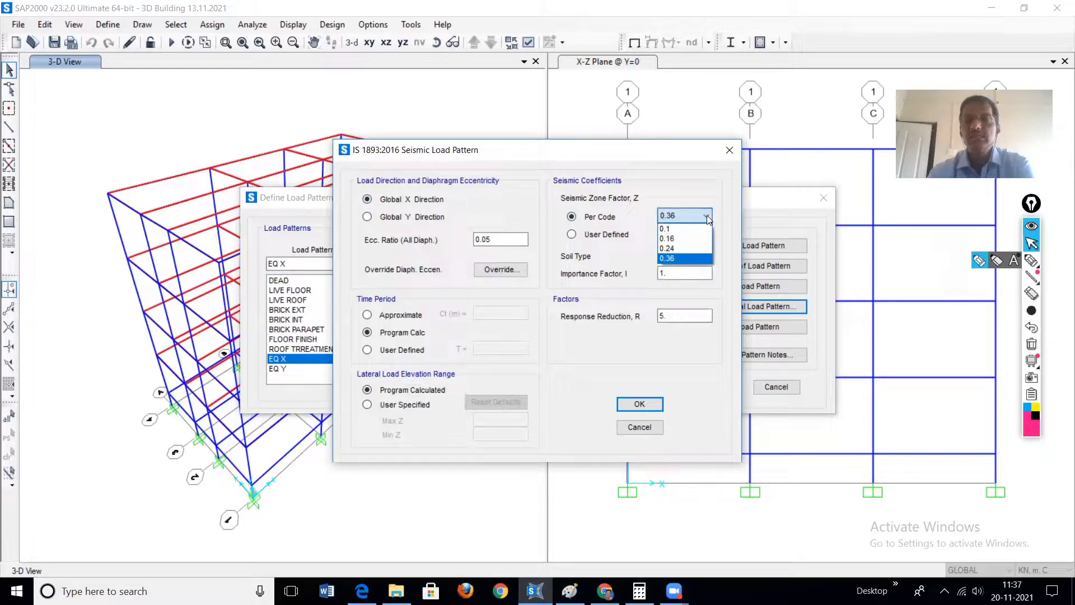
{"action": "left_click", "coordinate": [679, 251]}
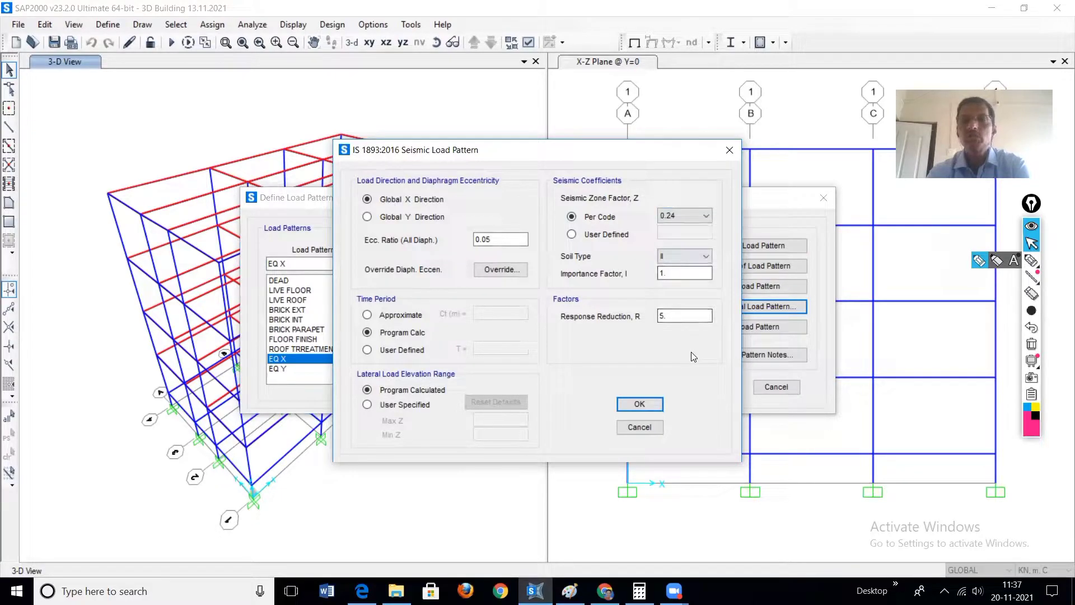
Step: Review the soil type, importance factor and response reduction factor in the EQ X seismic load settings
{"action": "left_click", "coordinate": [707, 256]}
{"action": "left_click", "coordinate": [706, 256]}
{"action": "double_click", "coordinate": [663, 273]}
{"action": "left_click", "coordinate": [660, 316]}
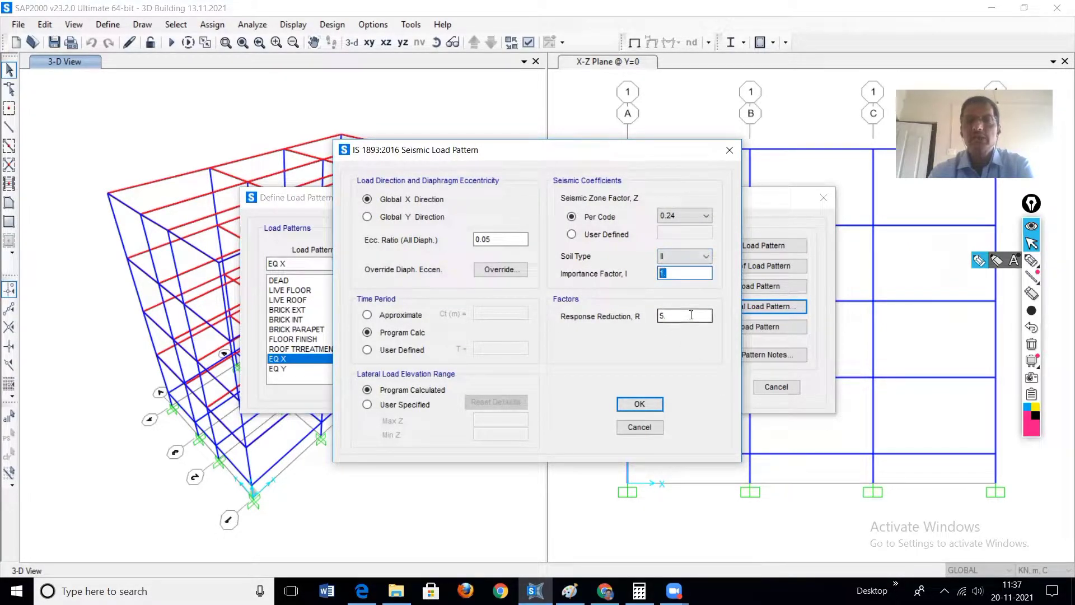
{"action": "double_click", "coordinate": [661, 316]}
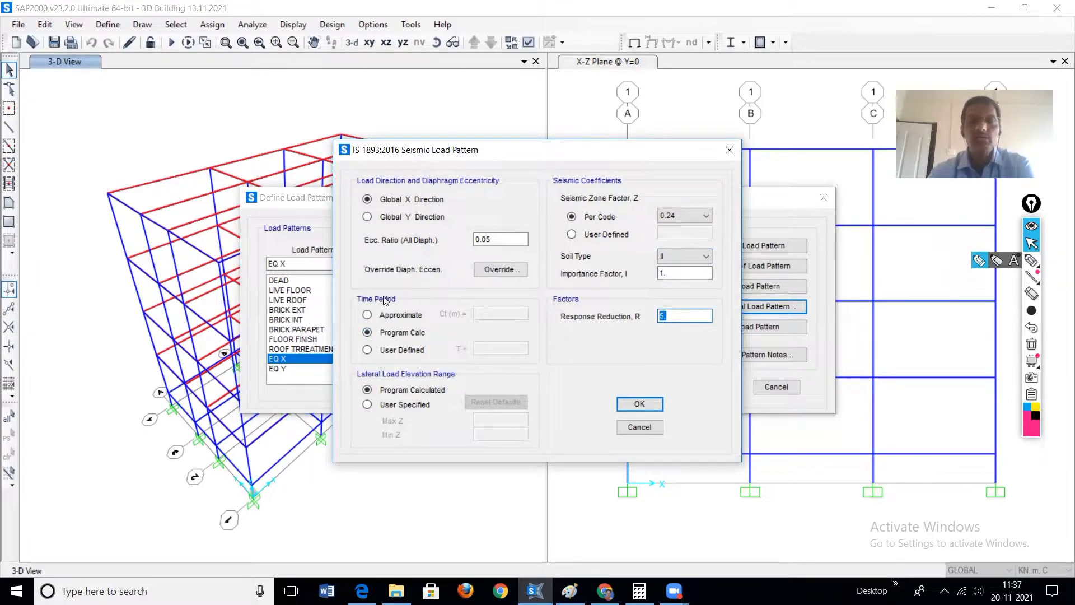
{"action": "left_click", "coordinate": [1032, 260]}
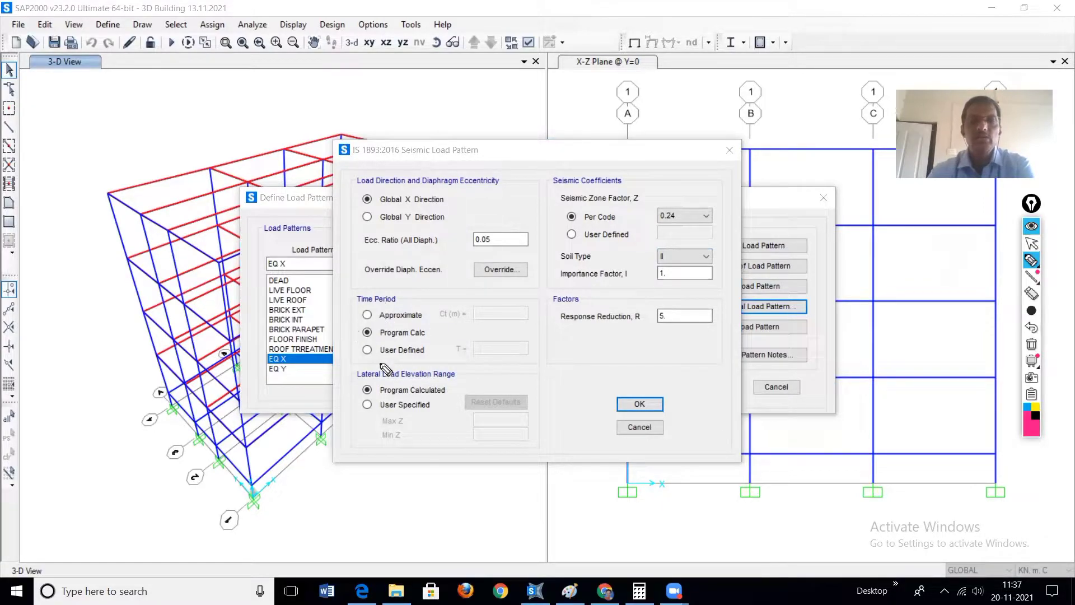
{"action": "left_click", "coordinate": [370, 341]}
{"action": "left_click_drag", "start_coordinate": [368, 342], "coordinate": [359, 352]}
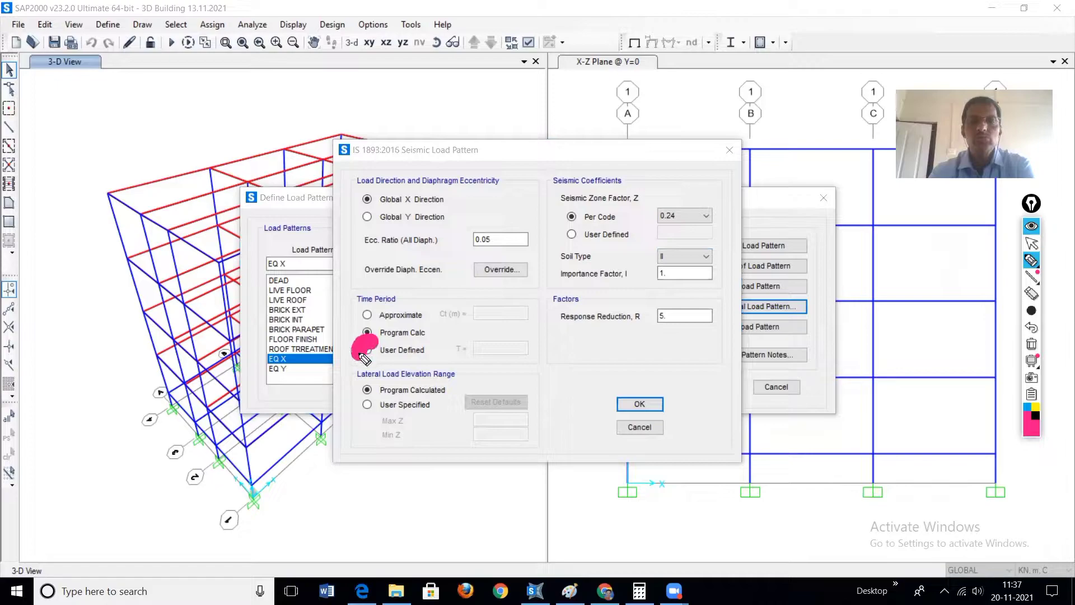
Step: Mark the User Defined time period option with a thinner pen and switch to the building plan sketch in Paint
{"action": "mouse_move", "coordinate": [1036, 312]}
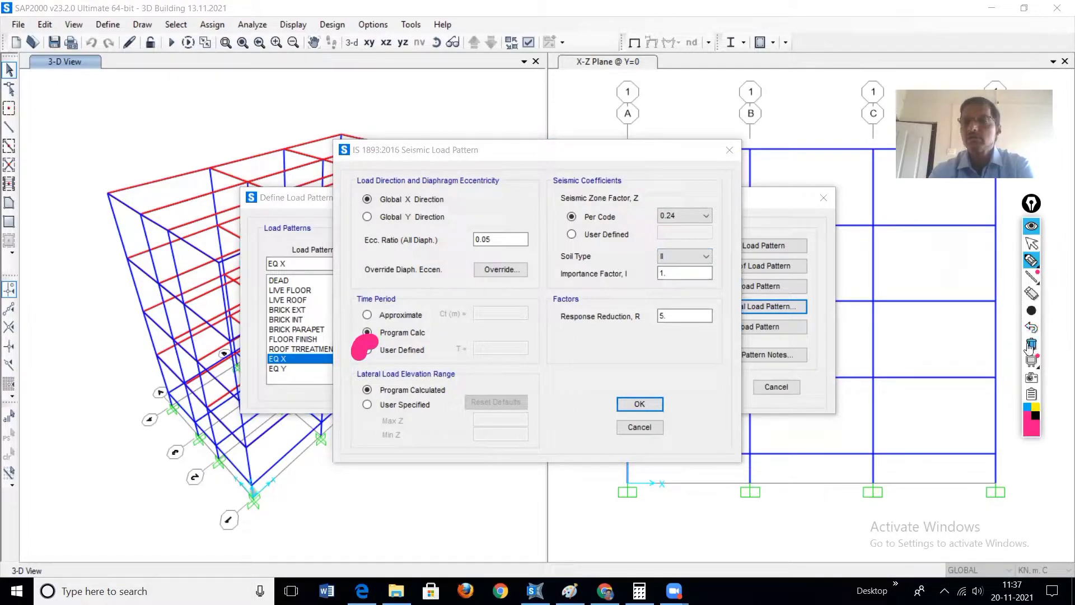
{"action": "left_click", "coordinate": [1032, 310]}
{"action": "left_click", "coordinate": [965, 314]}
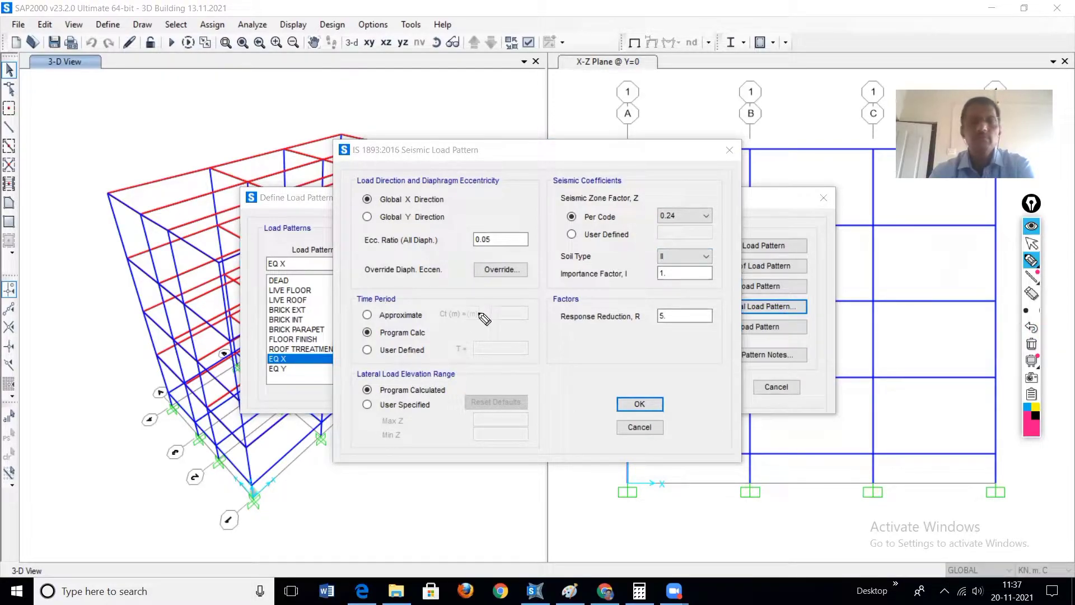
{"action": "mouse_move", "coordinate": [370, 341]}
{"action": "left_mouse_down"}
{"action": "mouse_move", "coordinate": [351, 359]}
{"action": "mouse_move", "coordinate": [373, 362]}
{"action": "left_mouse_up"}
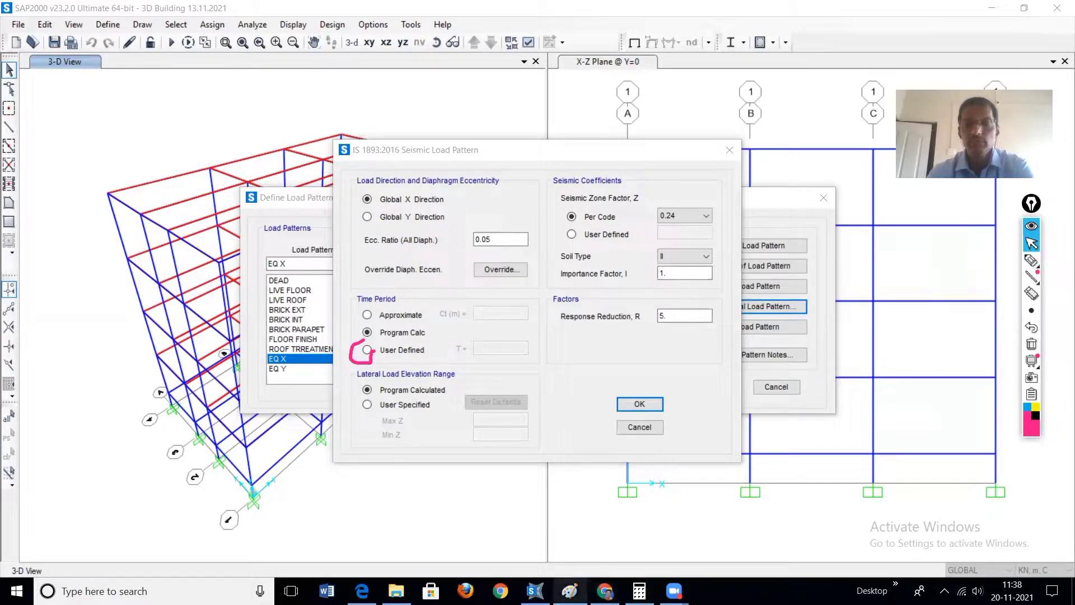
{"action": "left_click", "coordinate": [570, 591]}
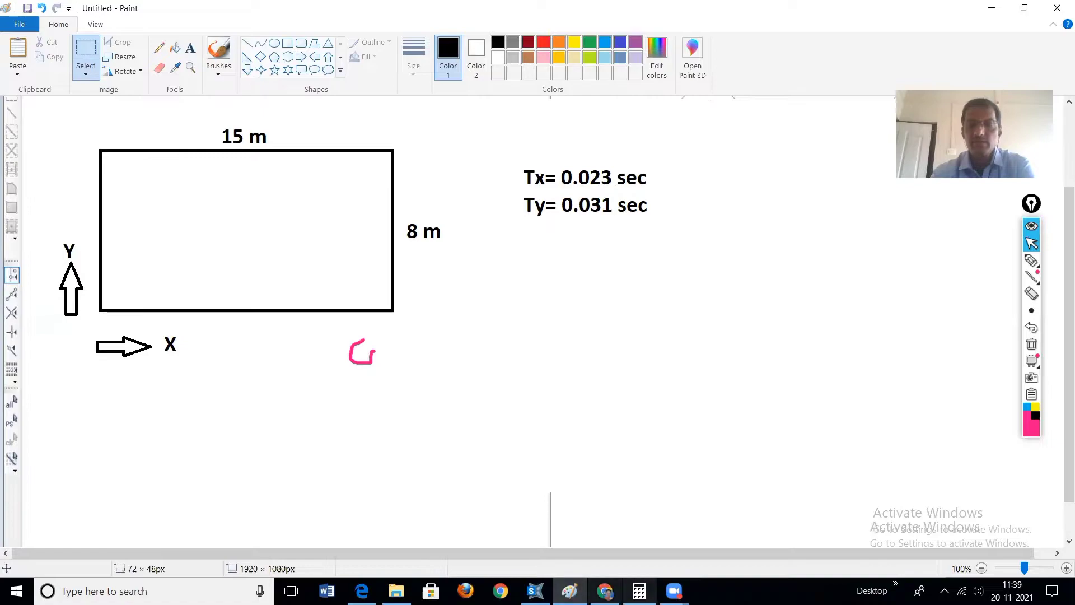
Step: Return to SAP2000, clear the pen mark and set a user-defined time period T of 0.023 for EQ X
{"action": "left_click", "coordinate": [535, 591]}
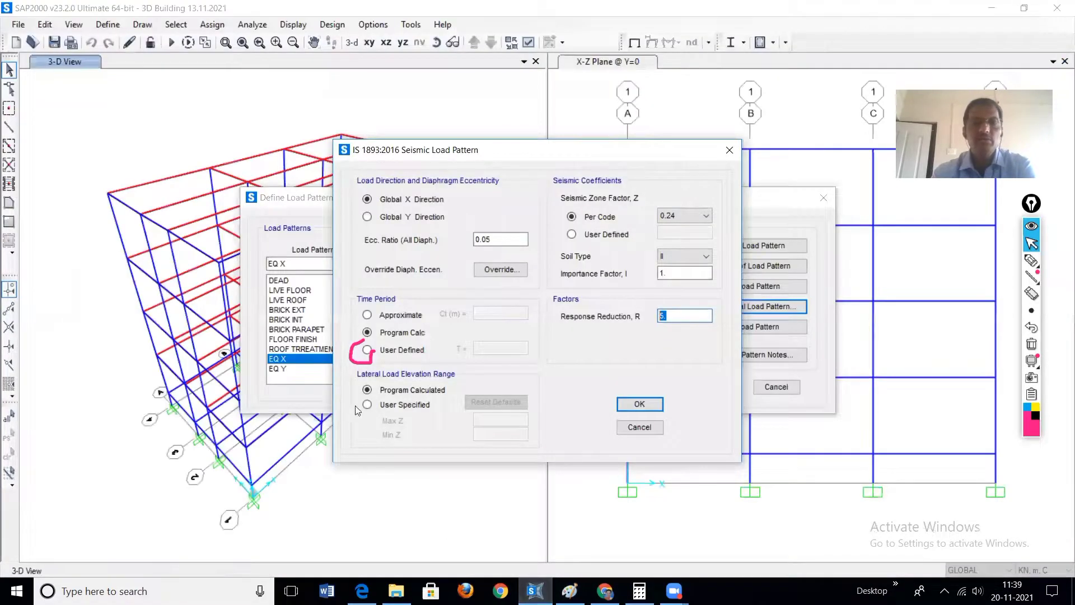
{"action": "left_click", "coordinate": [1032, 346]}
{"action": "left_click", "coordinate": [367, 350]}
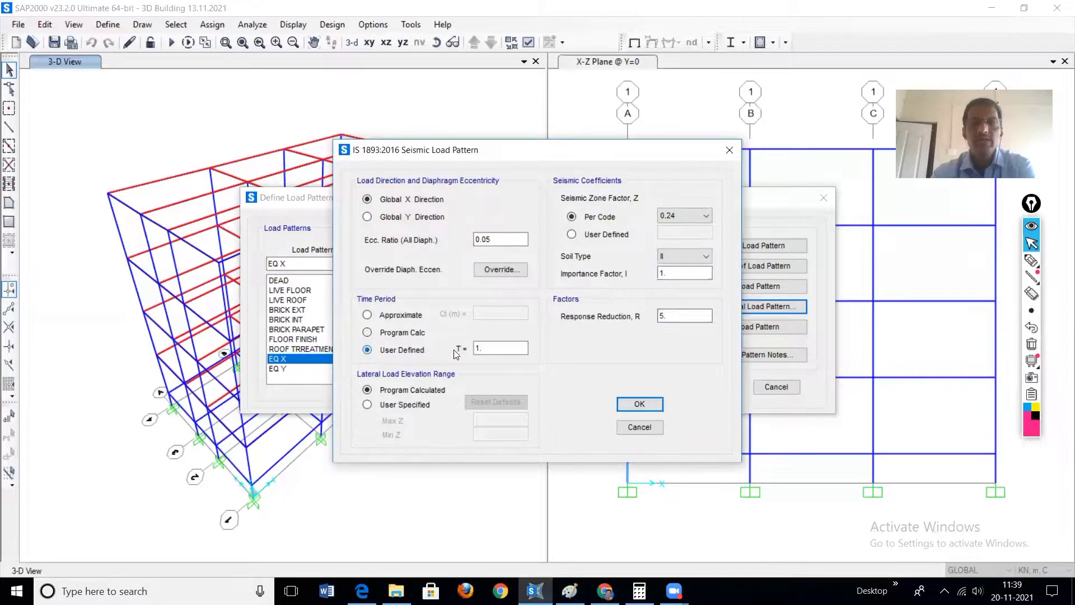
{"action": "double_click", "coordinate": [486, 347]}
{"action": "type", "text": "0"}
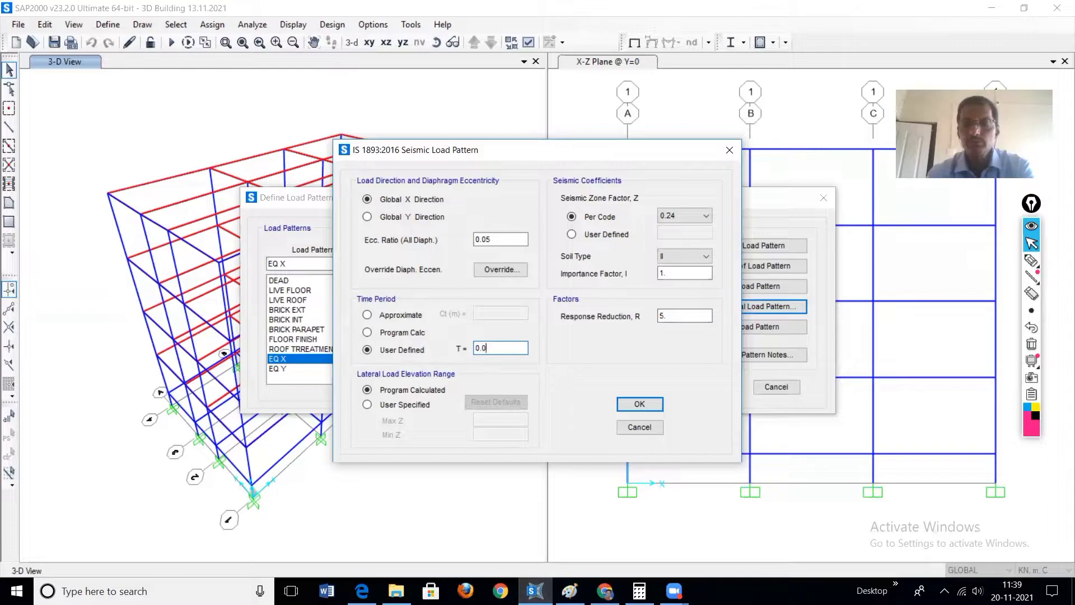
{"action": "left_click", "coordinate": [639, 590]}
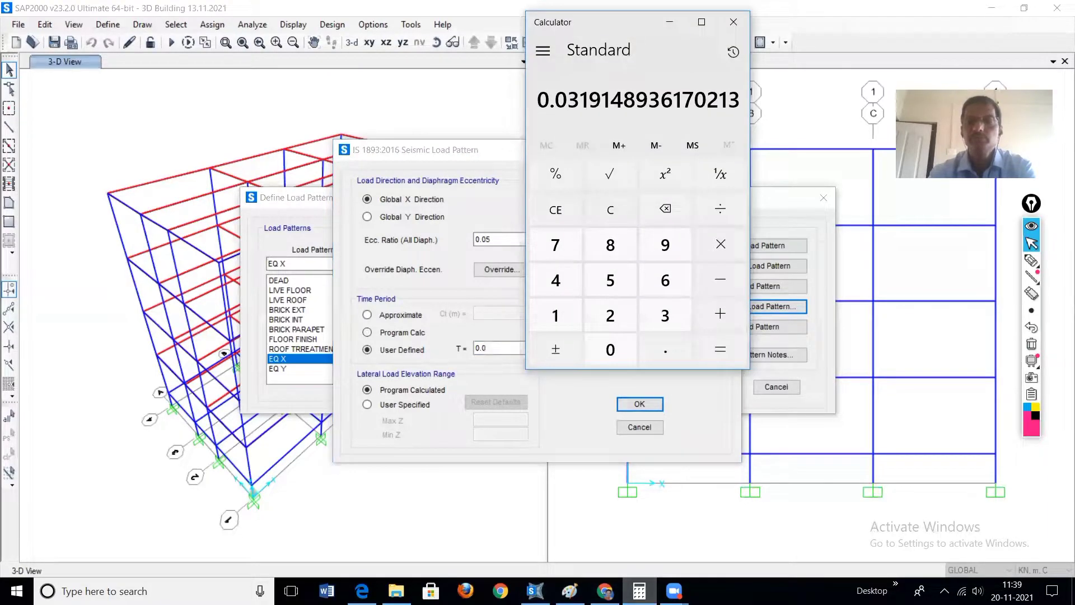
{"action": "left_click", "coordinate": [639, 591]}
{"action": "left_click", "coordinate": [569, 591]}
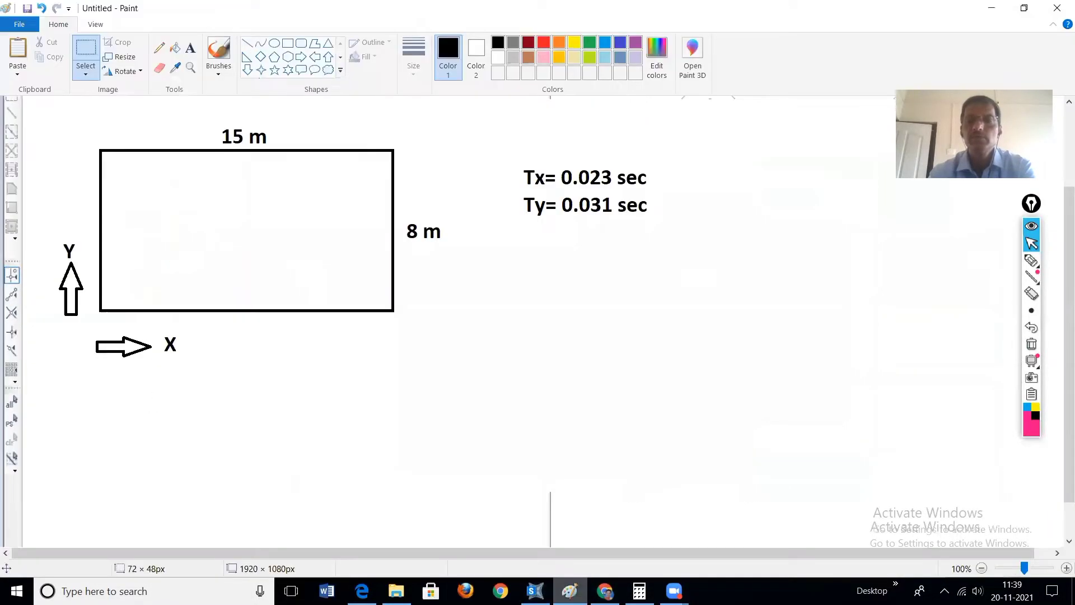
{"action": "mouse_move", "coordinate": [605, 591]}
{"action": "left_click", "coordinate": [534, 591]}
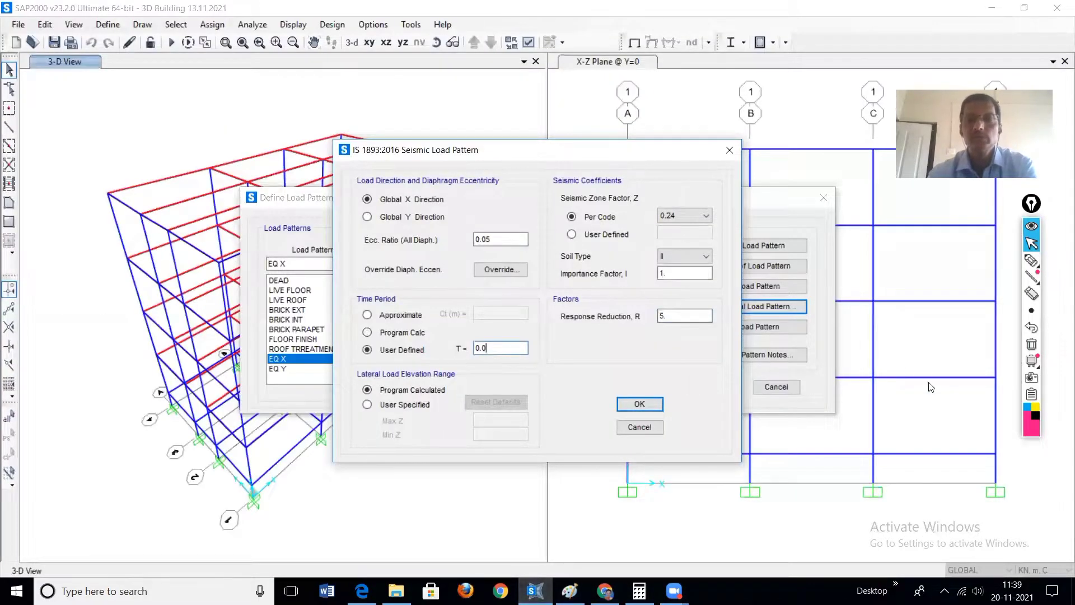
{"action": "type", "text": "23"}
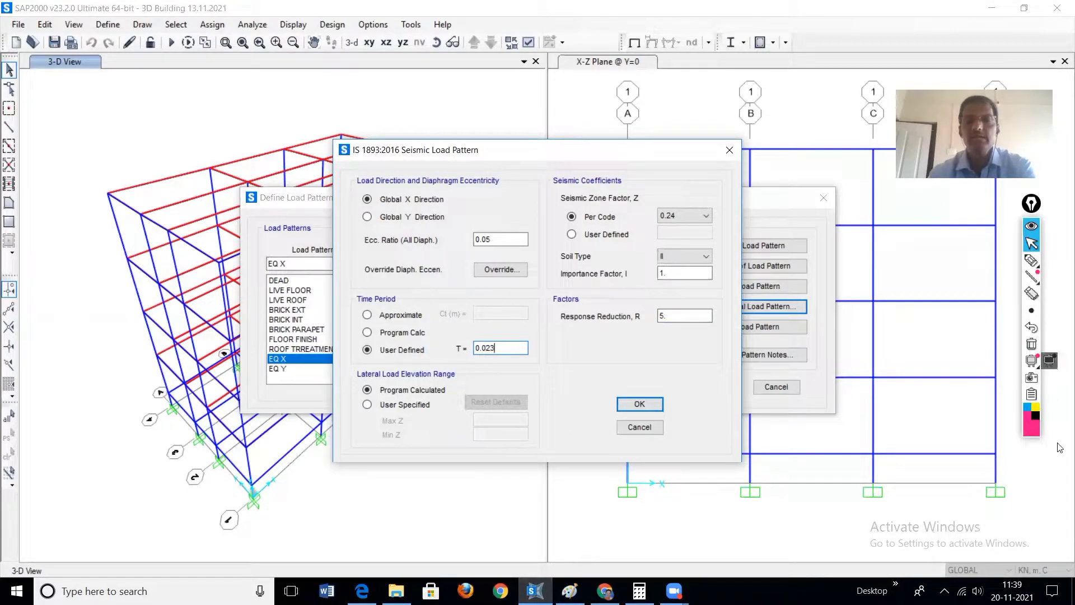
{"action": "left_click", "coordinate": [638, 408]}
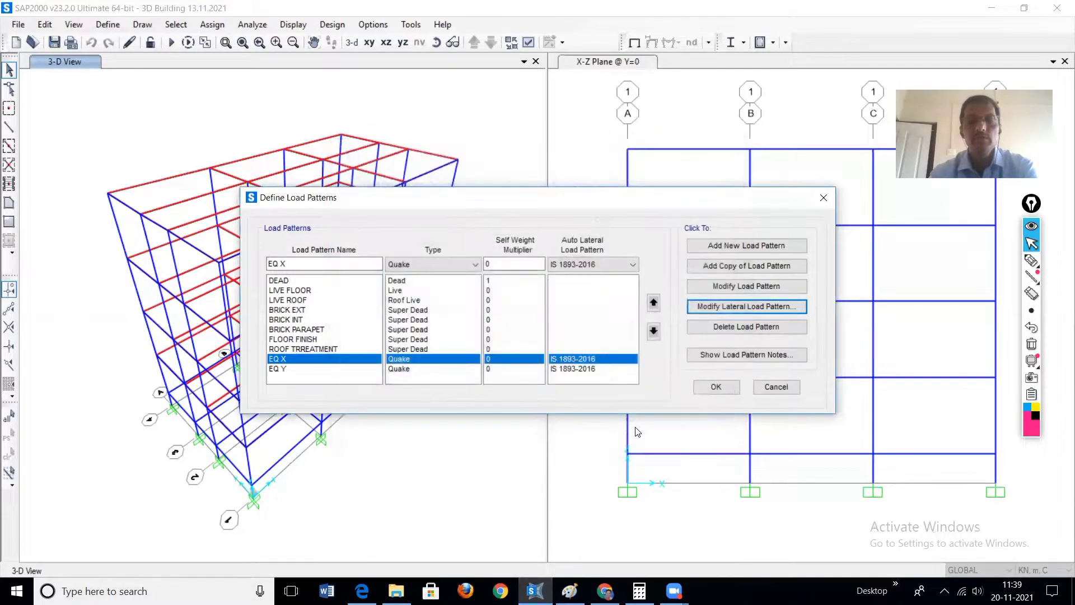
Step: Set the EQ Y lateral load to the Global Y direction with a per-code seismic zone factor Z of 0.24
{"action": "left_click", "coordinate": [395, 370]}
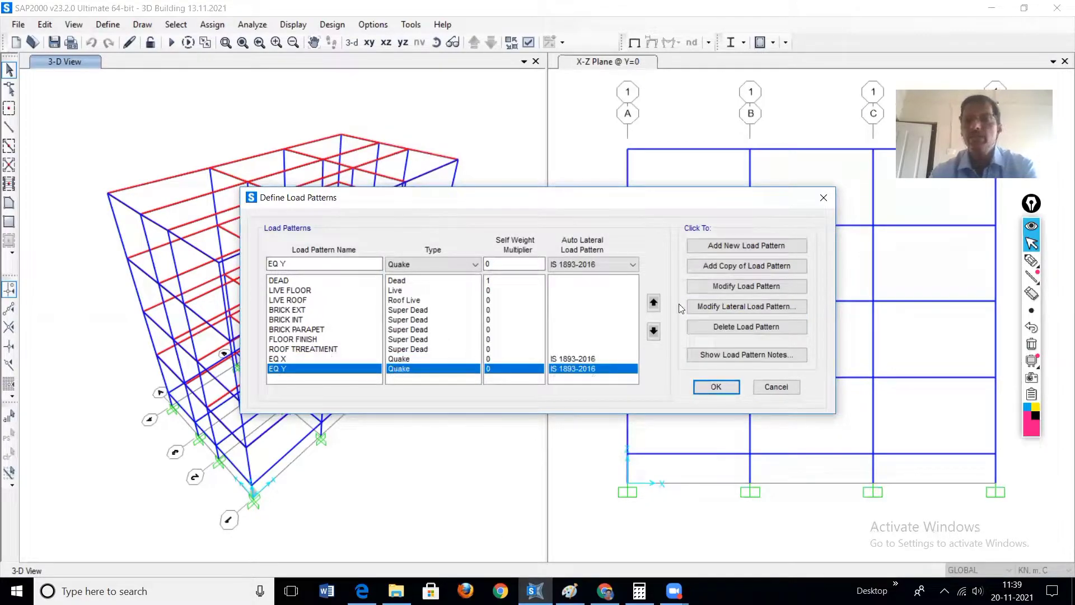
{"action": "left_click", "coordinate": [760, 305]}
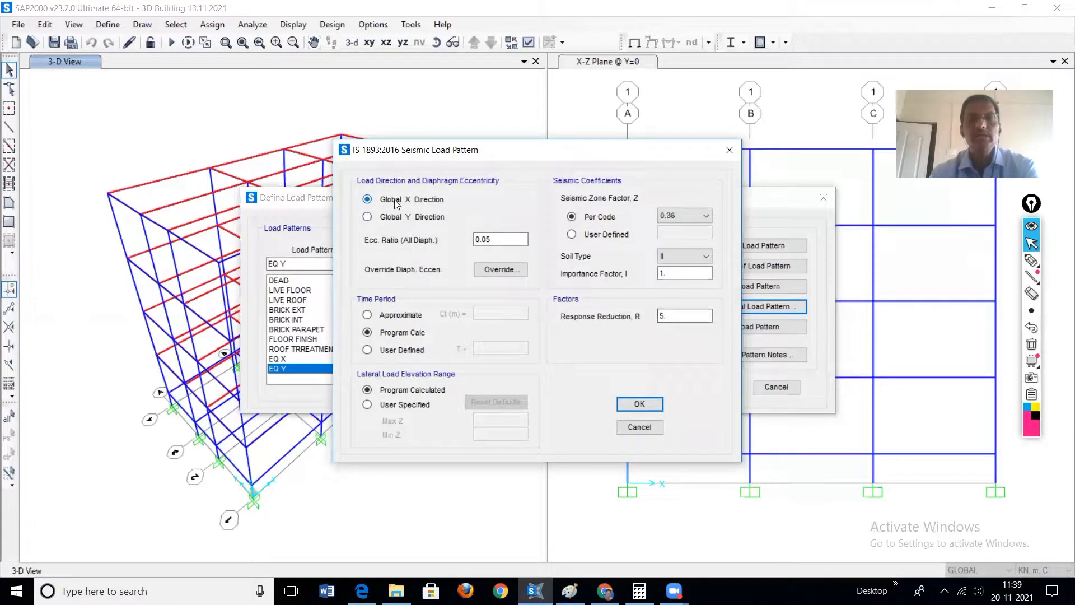
{"action": "left_click", "coordinate": [367, 218]}
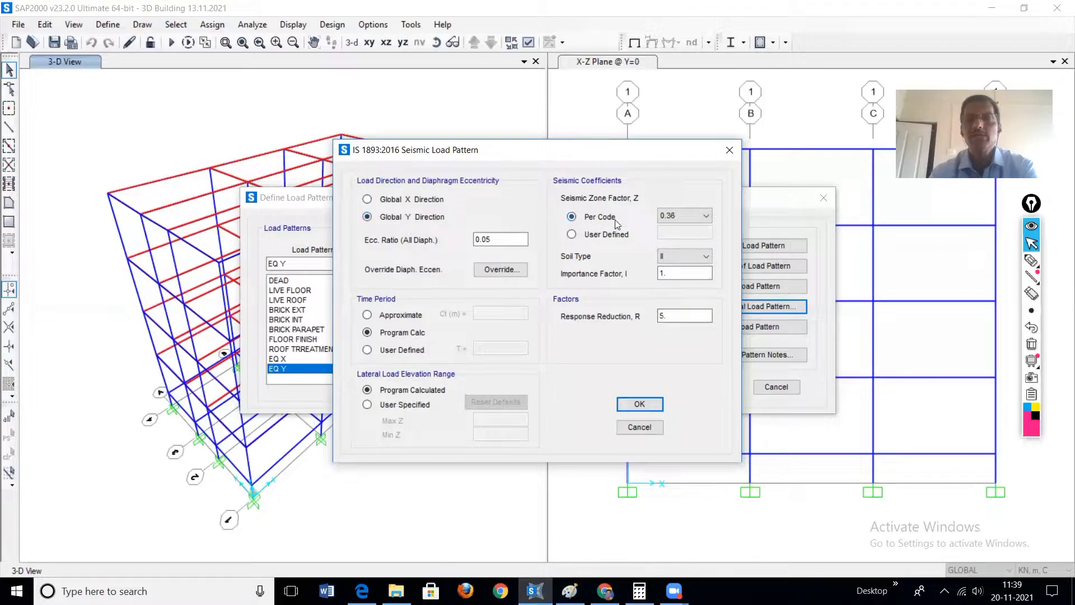
{"action": "left_click", "coordinate": [707, 216]}
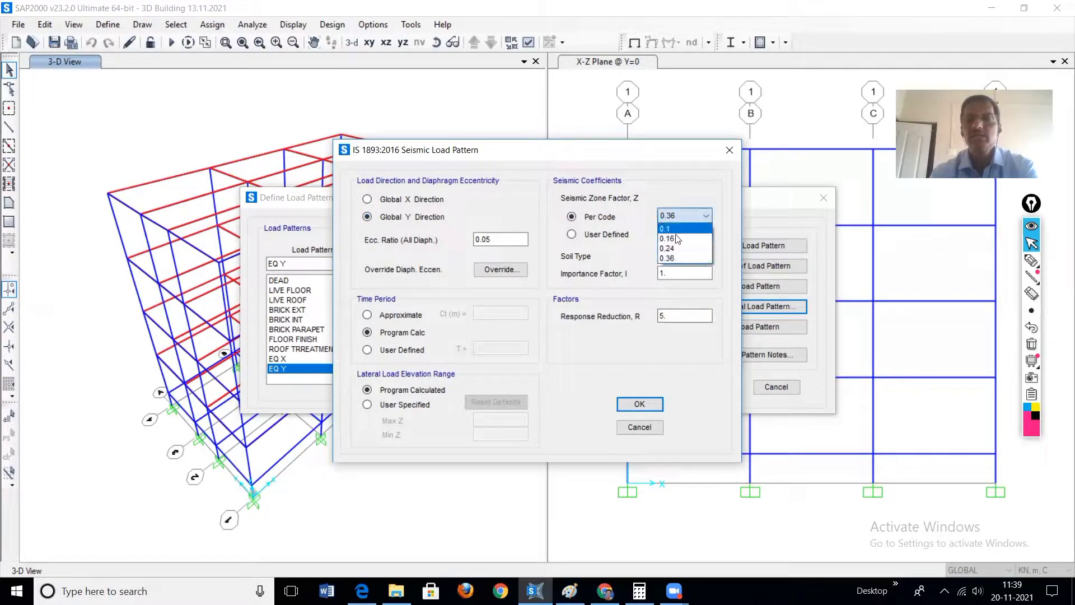
{"action": "left_click", "coordinate": [680, 250]}
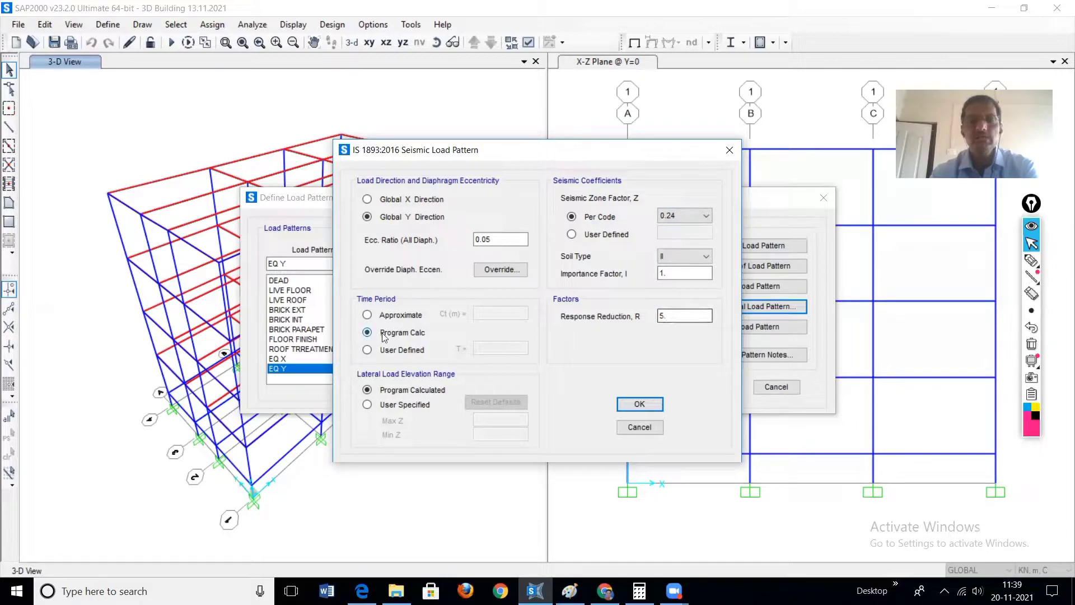
Step: Set a user-defined time period T of 0.031 for EQ Y and accept the load pattern definitions
{"action": "left_click", "coordinate": [368, 351]}
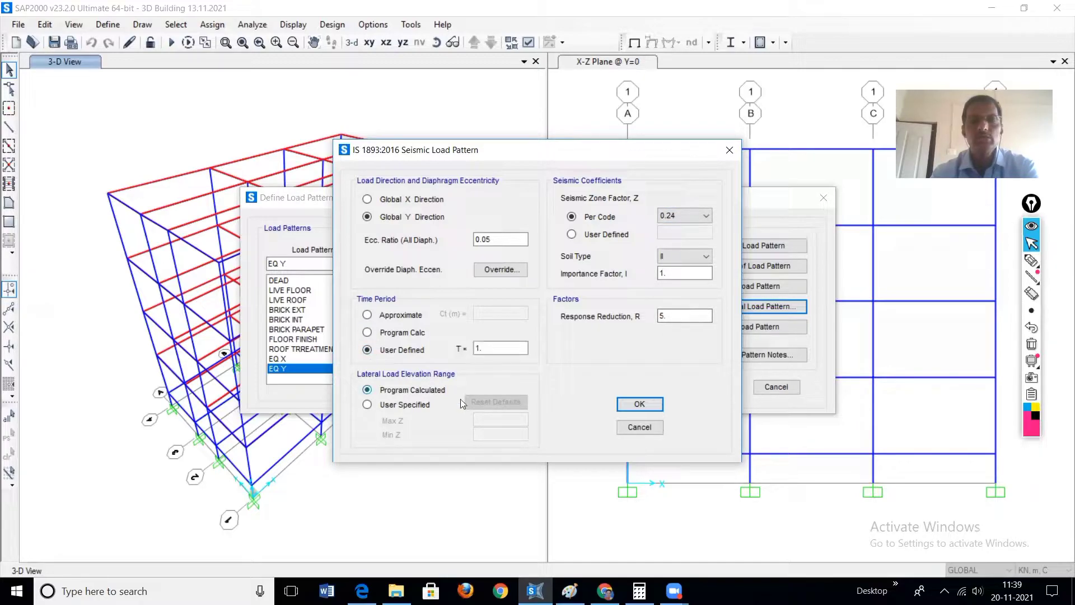
{"action": "left_click", "coordinate": [570, 591]}
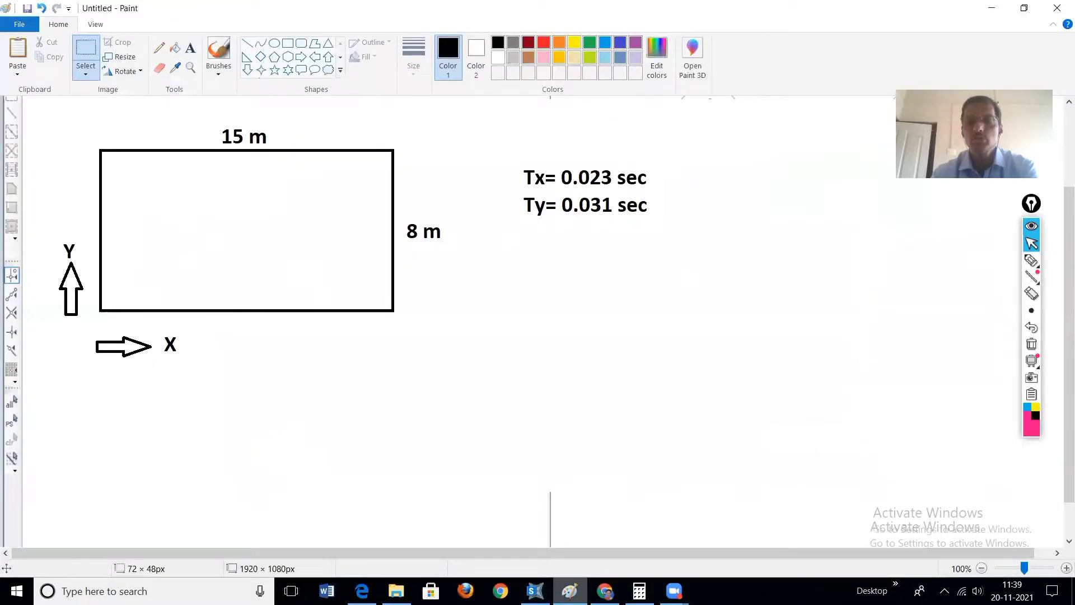
{"action": "left_click", "coordinate": [535, 591]}
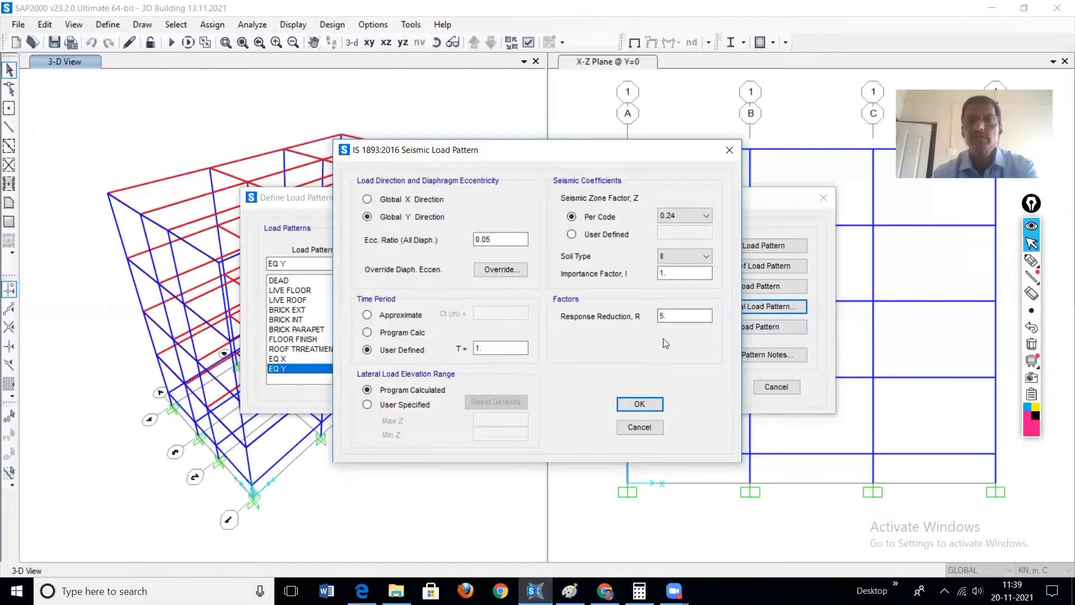
{"action": "double_click", "coordinate": [481, 349]}
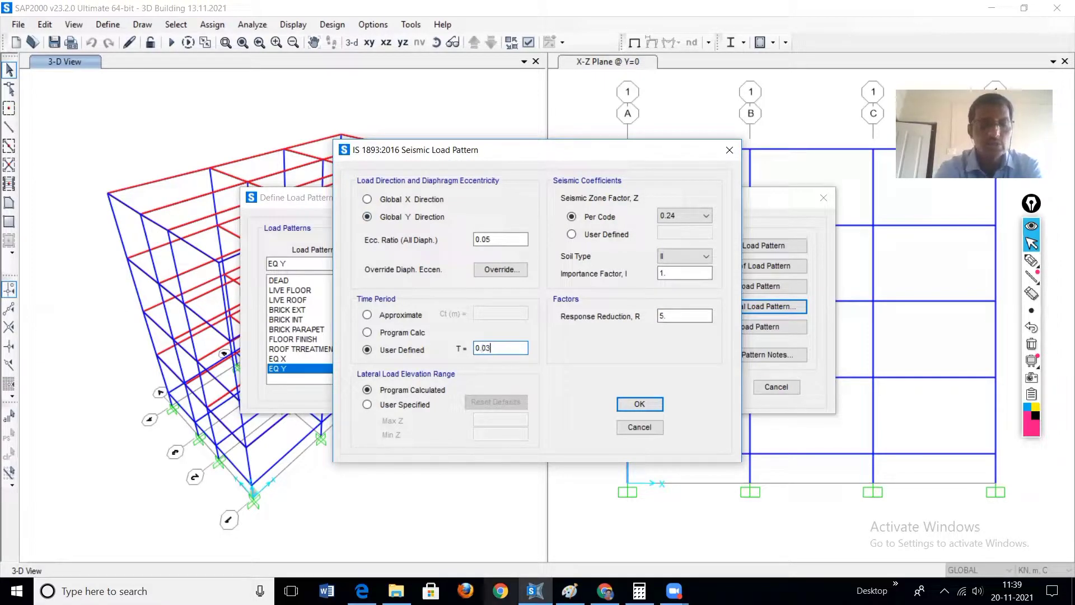
{"action": "mouse_move", "coordinate": [674, 591]}
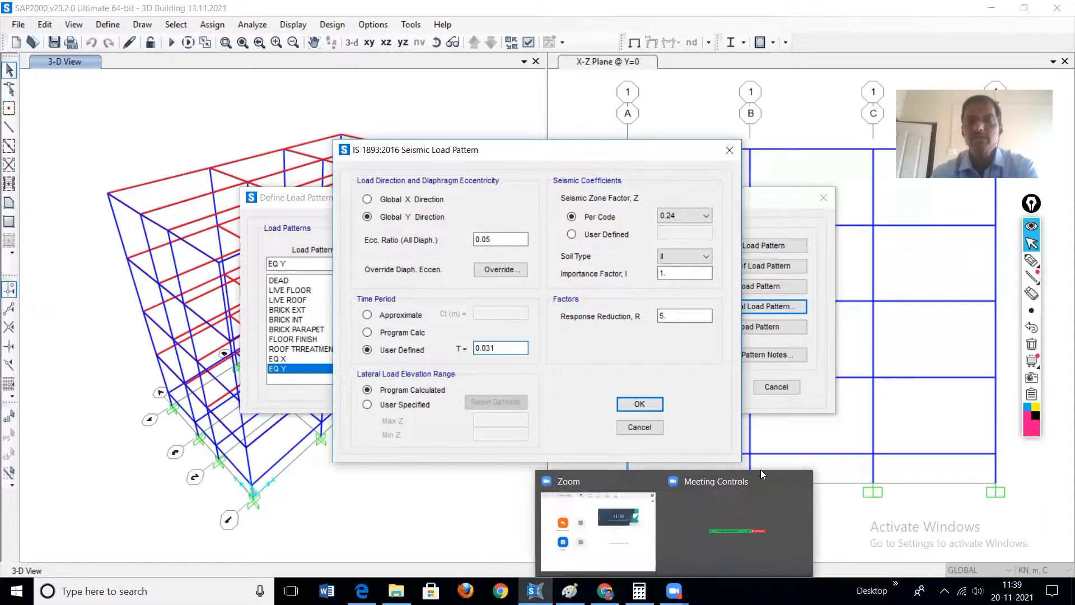
{"action": "left_click", "coordinate": [633, 404]}
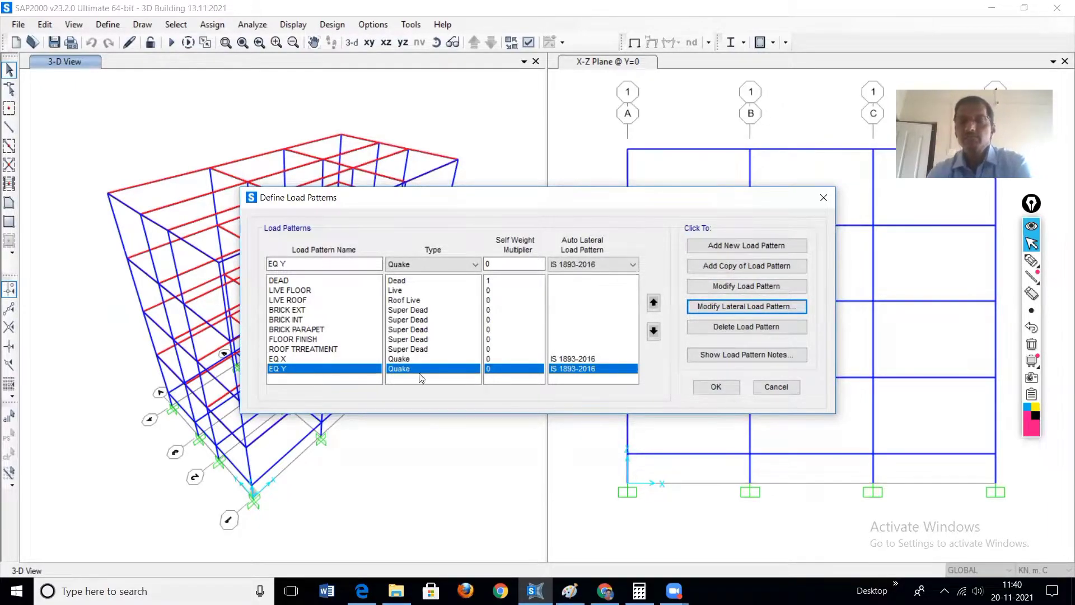
{"action": "left_click", "coordinate": [717, 387]}
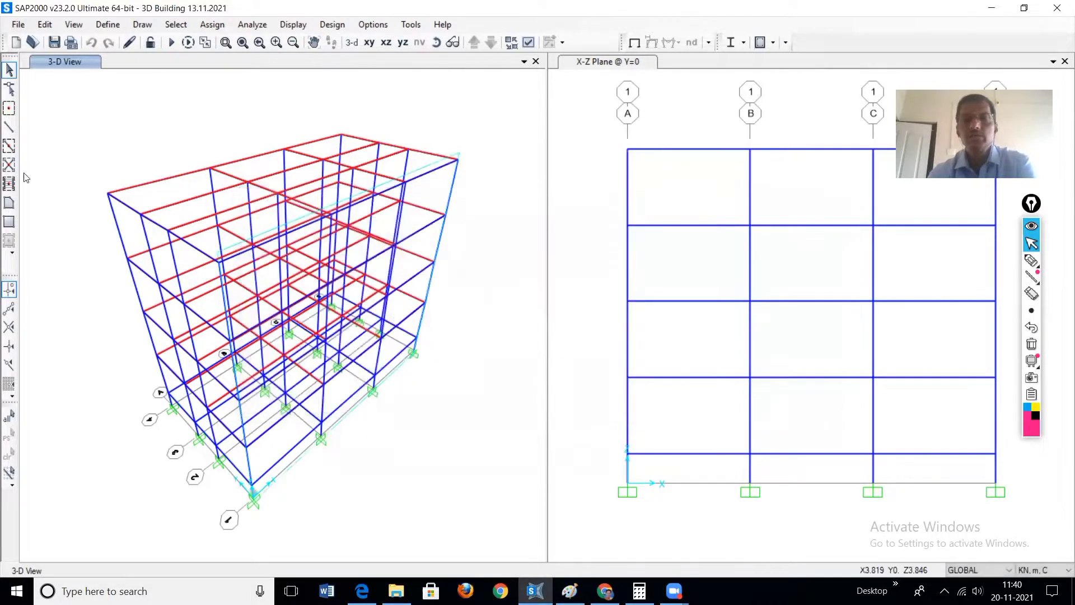
Step: Set all load cases to run, including EQ X and EQ Y, and run the analysis
{"action": "left_click", "coordinate": [172, 44]}
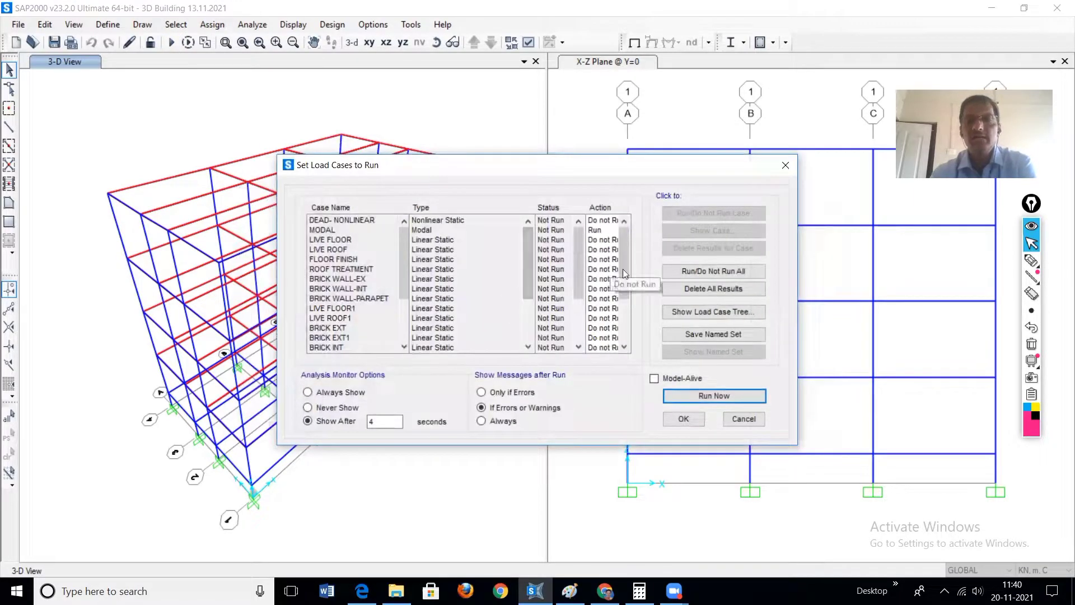
{"action": "left_click", "coordinate": [723, 270]}
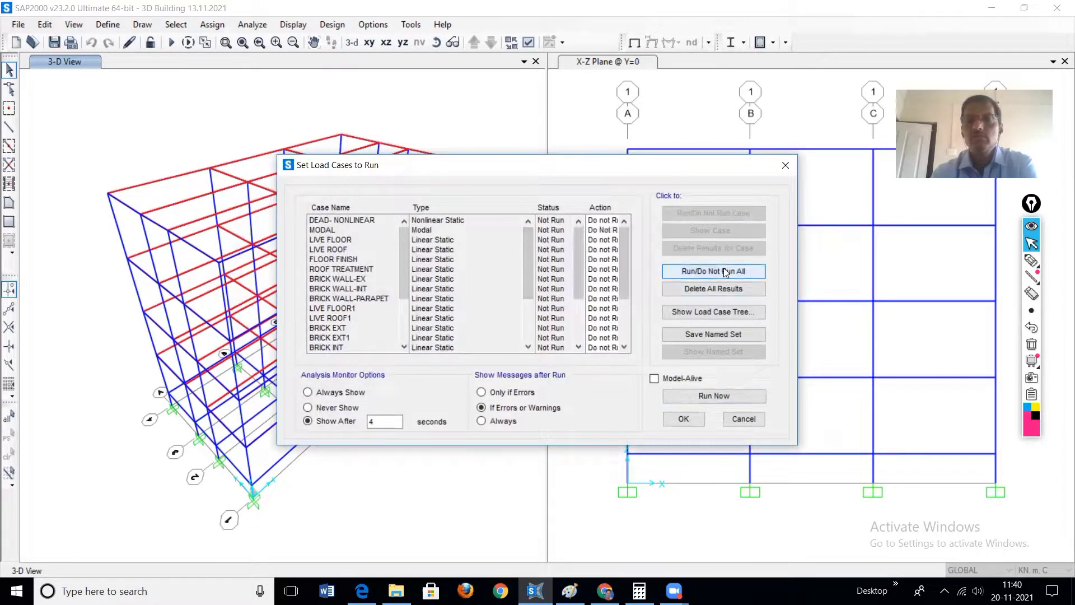
{"action": "left_click", "coordinate": [725, 272]}
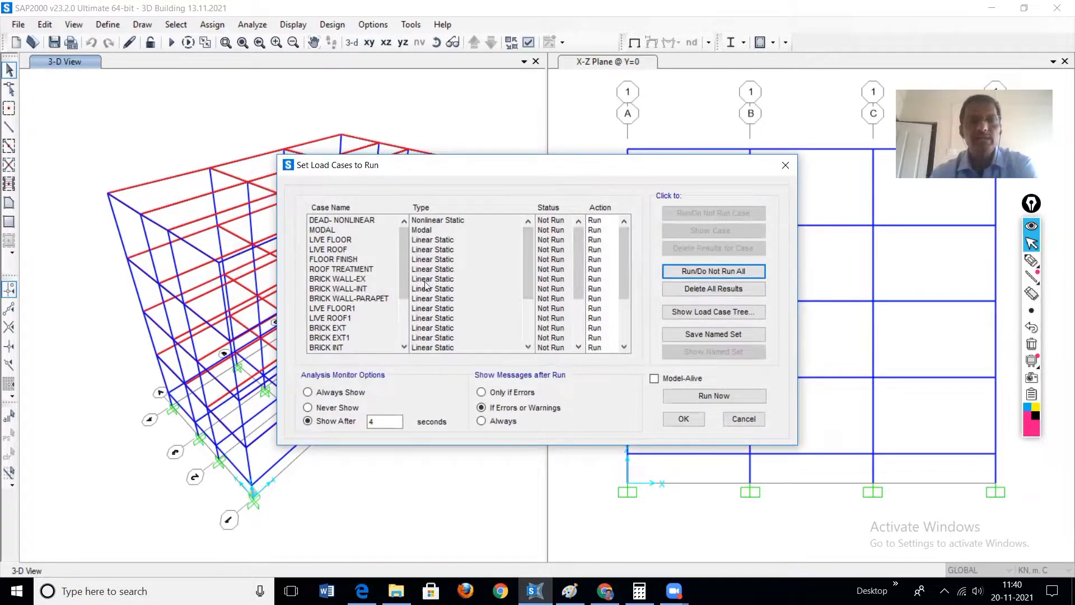
{"action": "scroll", "coordinate": [403, 264], "scroll_direction": "down", "scroll_amount": 3}
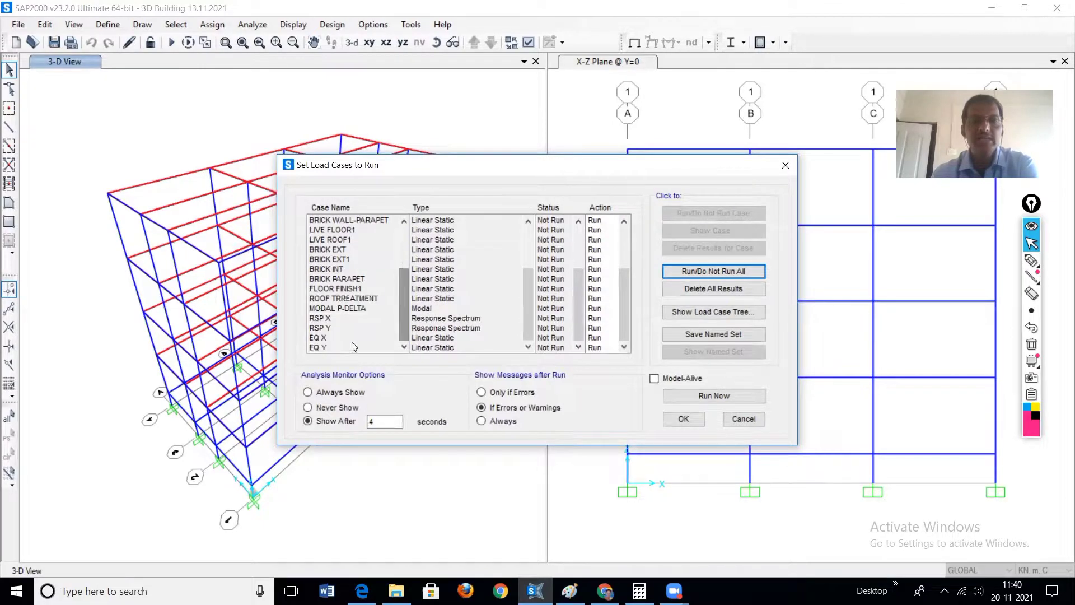
{"action": "left_click", "coordinate": [322, 338]}
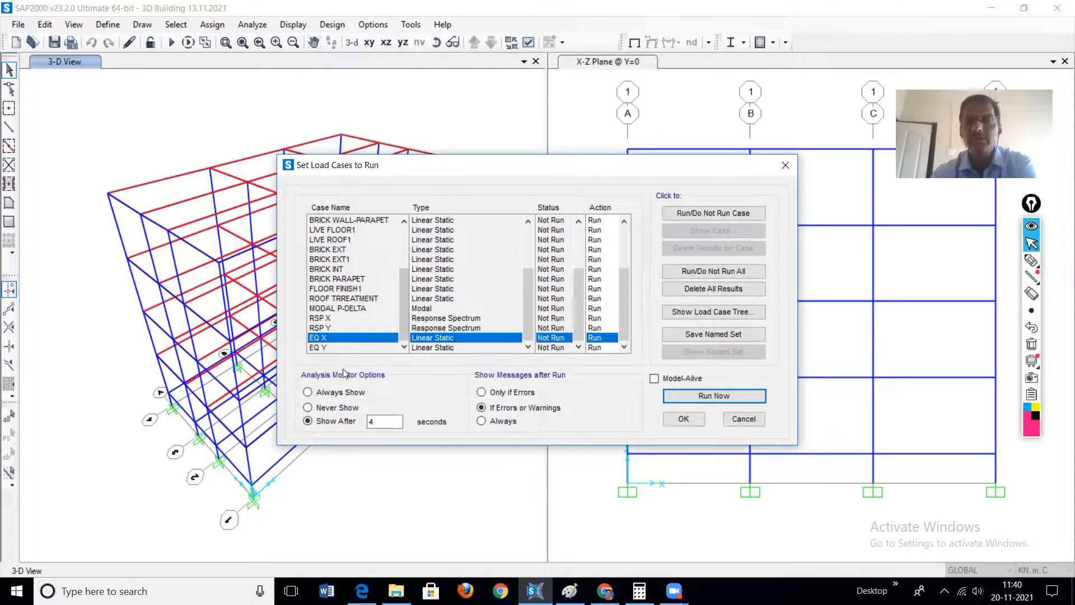
{"action": "left_click", "coordinate": [323, 347]}
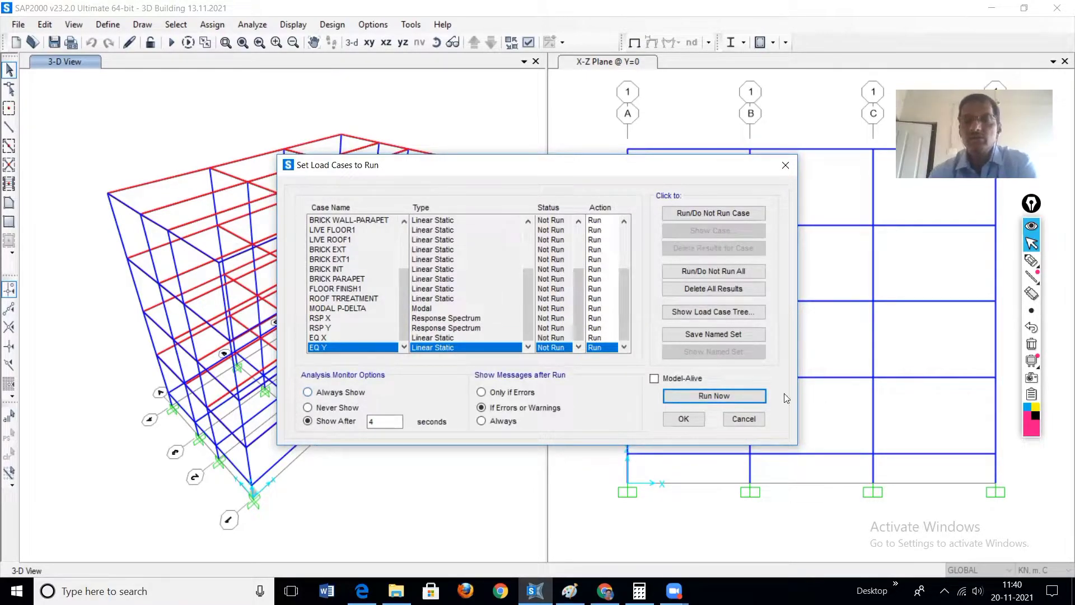
{"action": "left_click", "coordinate": [708, 398]}
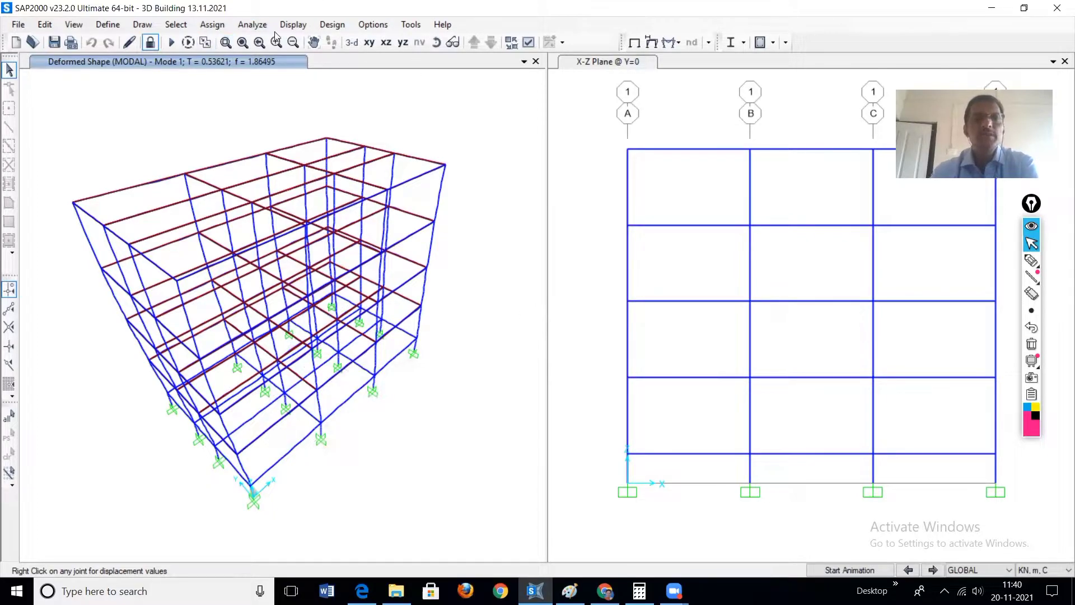
Step: Open the results table selection and keep only Base Reactions chosen under Structure Output
{"action": "left_click", "coordinate": [293, 25]}
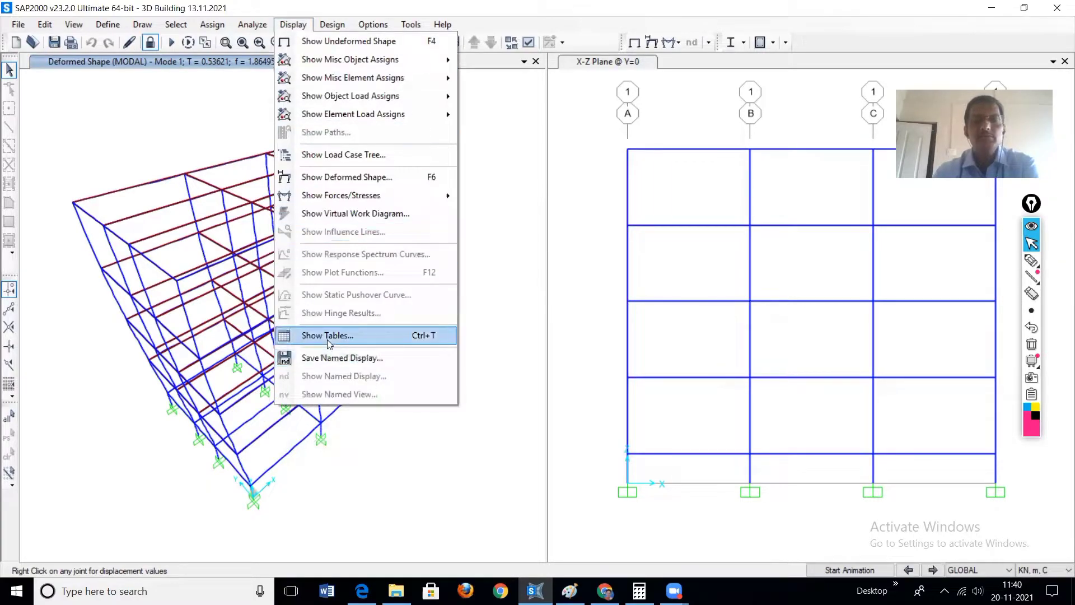
{"action": "left_click", "coordinate": [329, 336]}
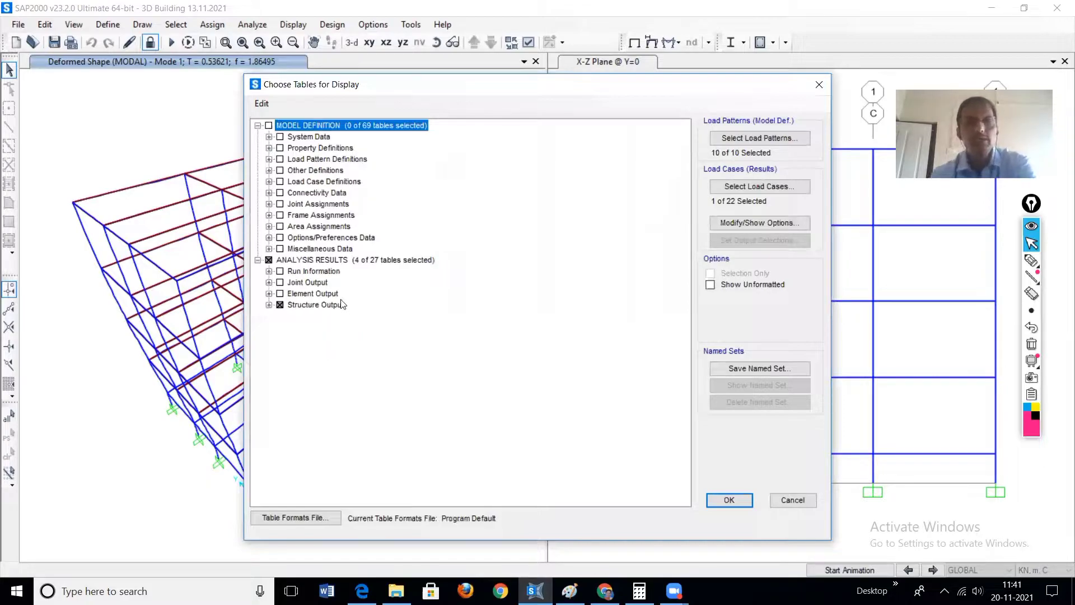
{"action": "double_click", "coordinate": [294, 306]}
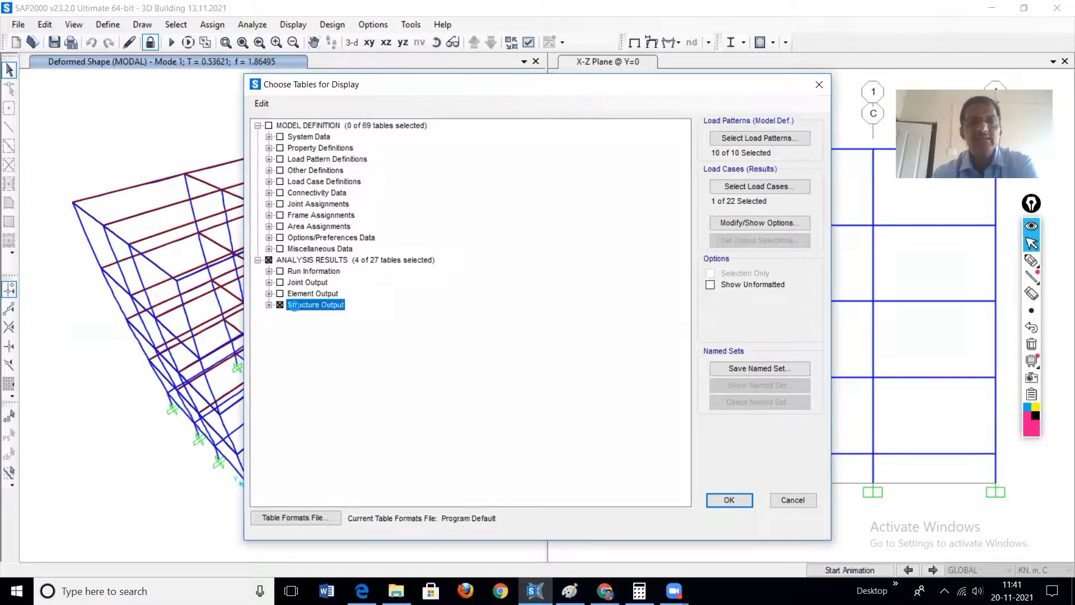
{"action": "double_click", "coordinate": [302, 327]}
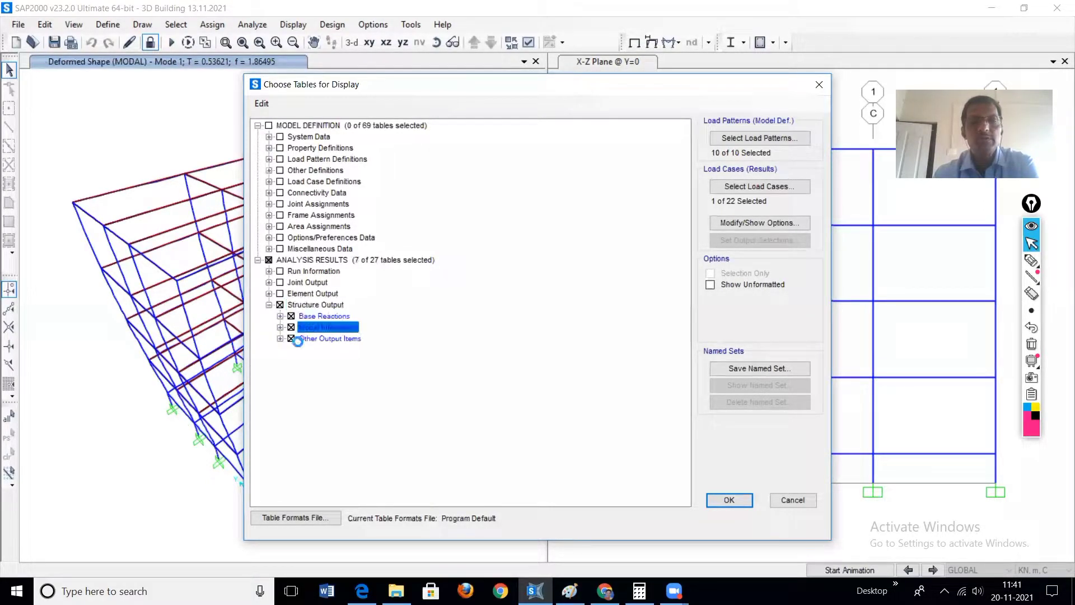
{"action": "double_click", "coordinate": [305, 338]}
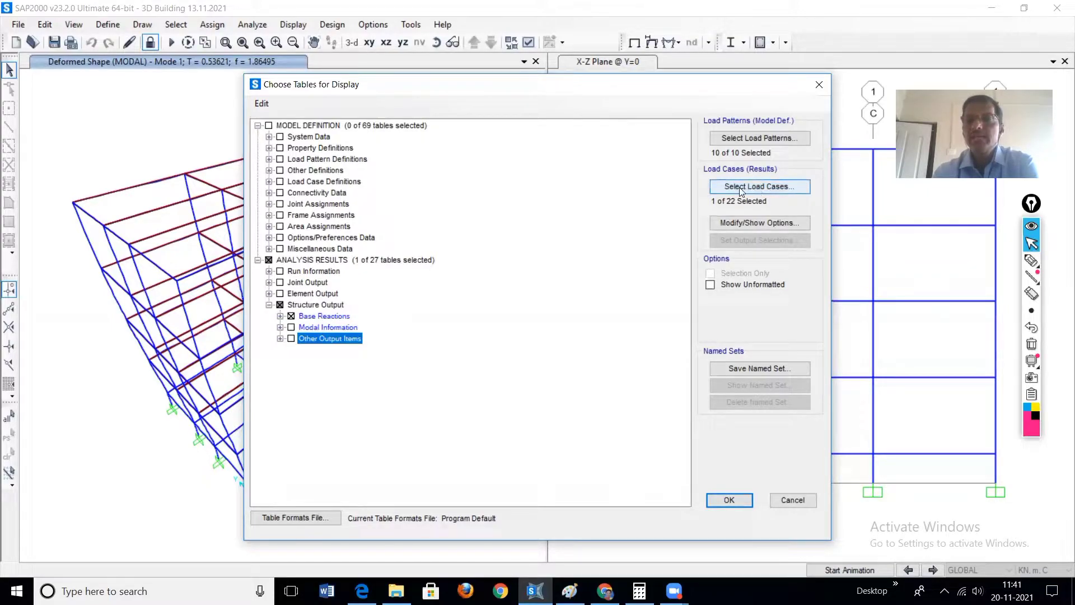
Step: Select only the output cases EQ X, EQ Y, RSP X and RSP Y and display the Base Reactions table
{"action": "left_click", "coordinate": [760, 189]}
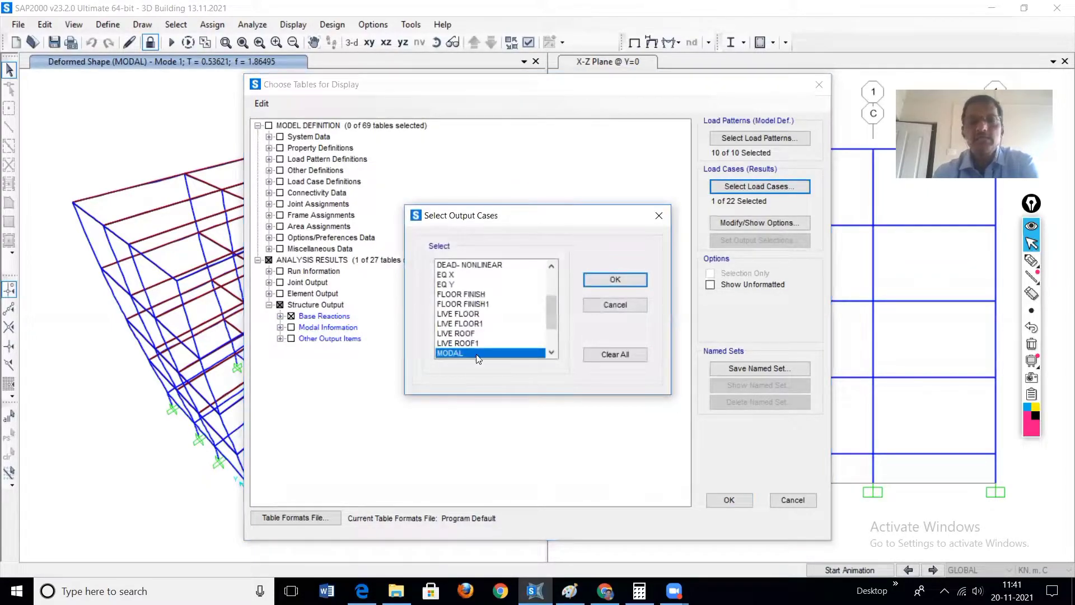
{"action": "left_click", "coordinate": [454, 276]}
{"action": "left_click", "coordinate": [449, 285], "text": "ctrl"}
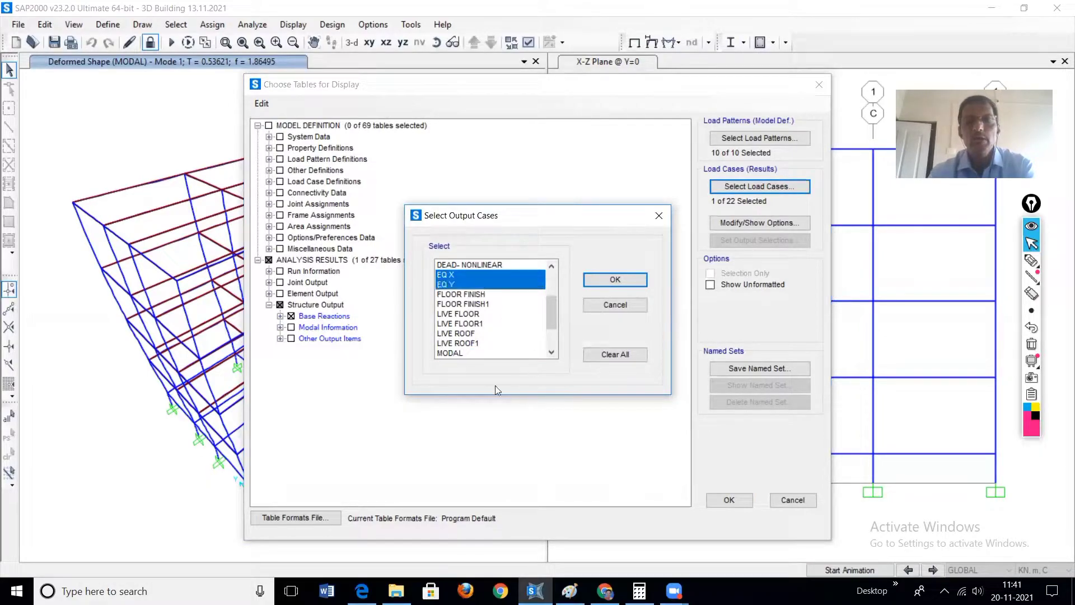
{"action": "left_click_drag", "start_coordinate": [551, 315], "coordinate": [552, 336]}
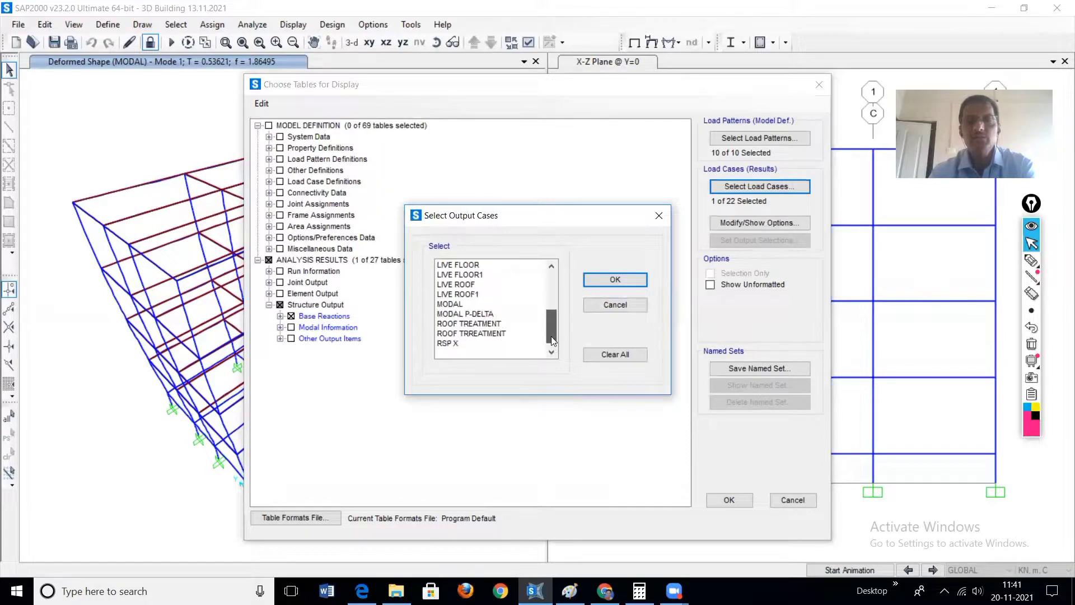
{"action": "left_click", "coordinate": [445, 343]}
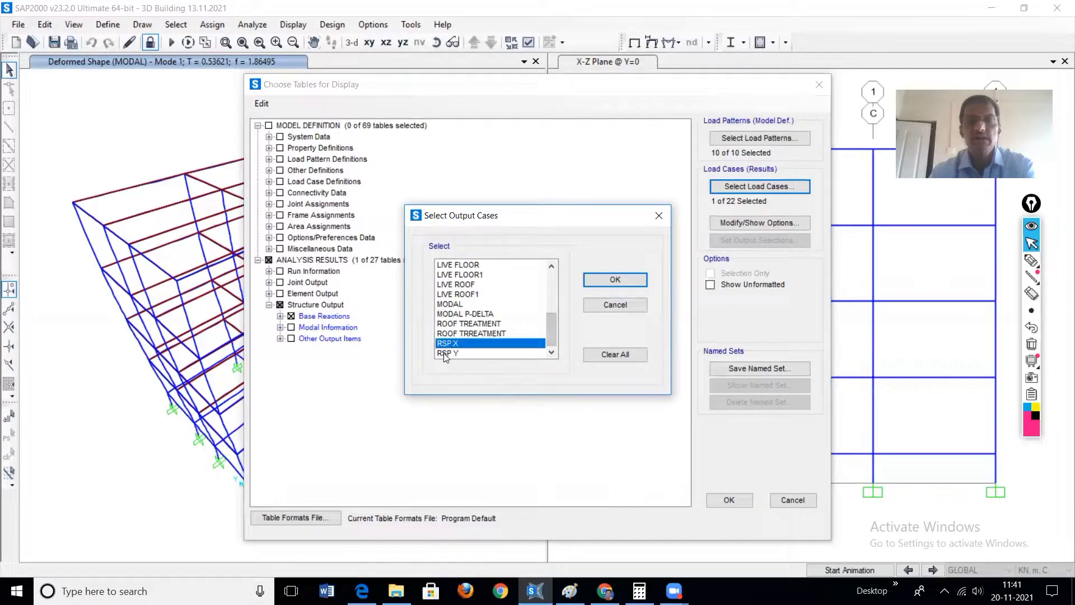
{"action": "left_click", "coordinate": [443, 353], "text": "ctrl"}
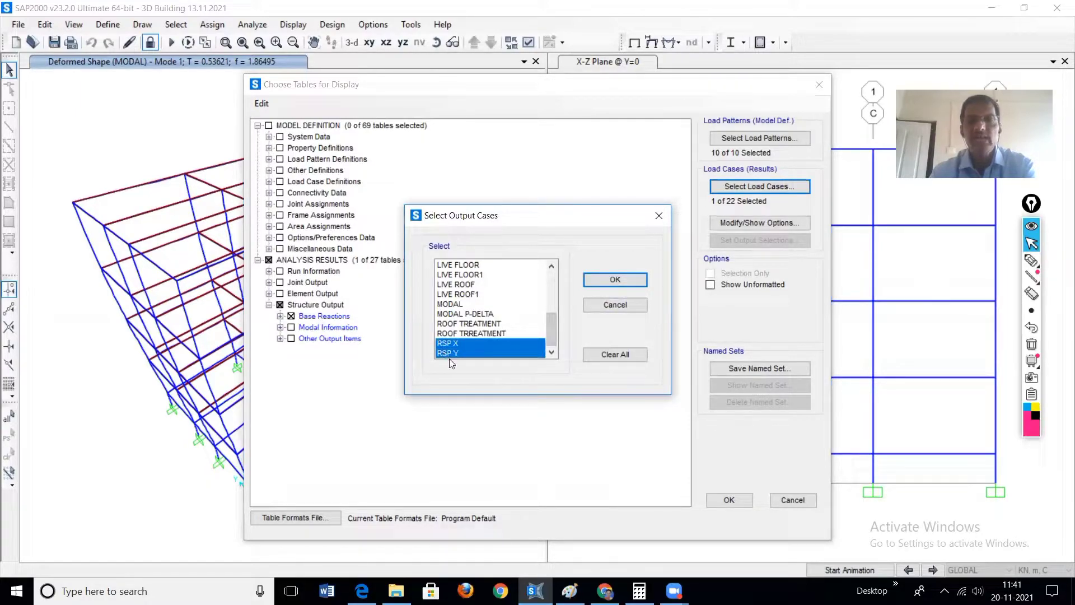
{"action": "left_click", "coordinate": [627, 279]}
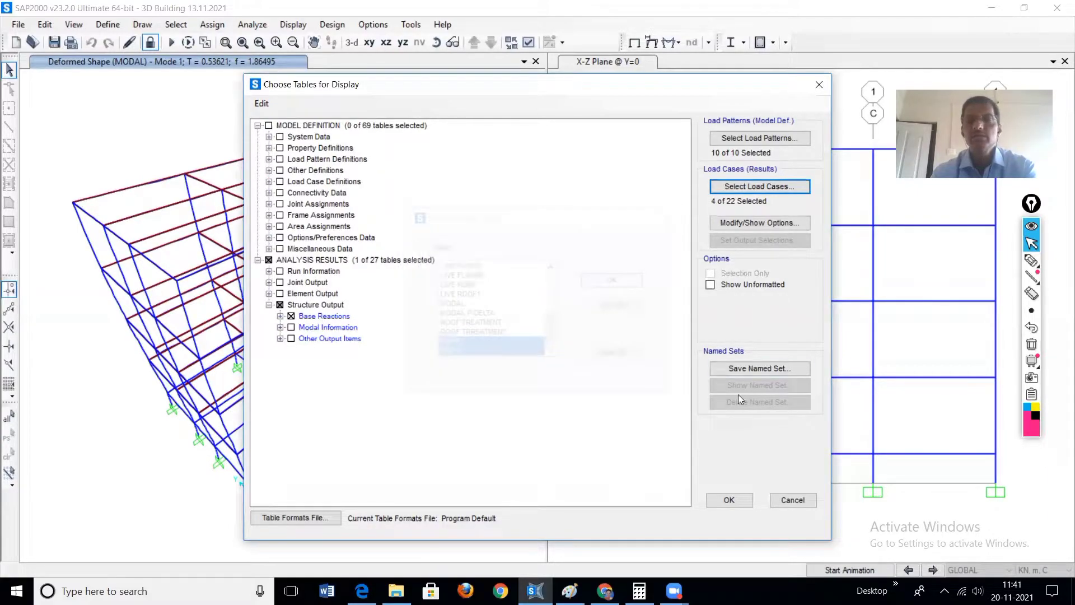
{"action": "left_click", "coordinate": [731, 500]}
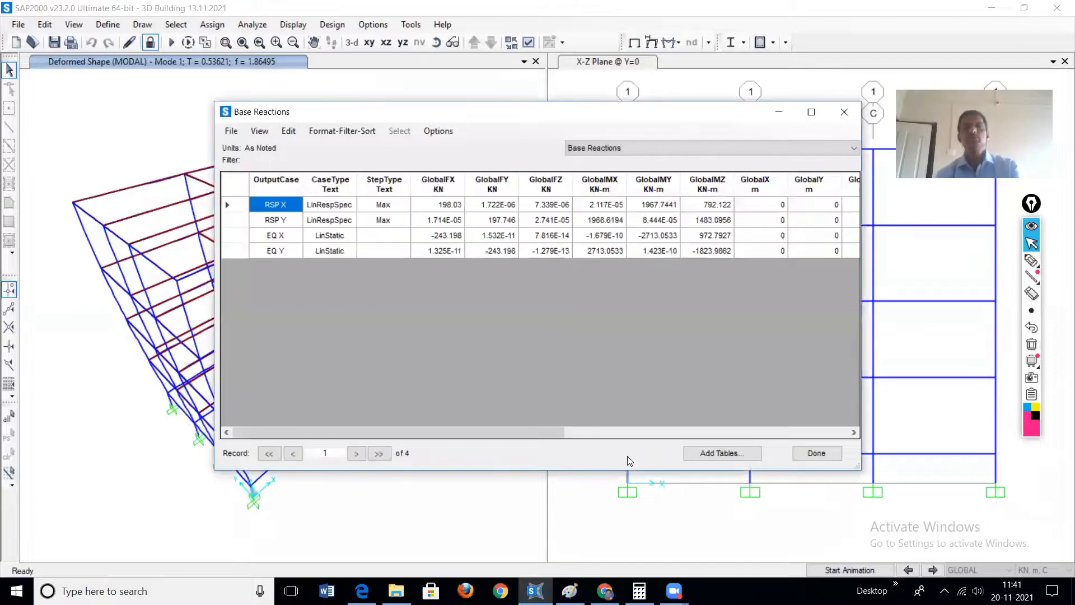
Step: Underline the GlobalFX base reactions of RSP X and EQ X with the annotation pen and tick the EQ X row and value
{"action": "mouse_move", "coordinate": [1031, 263]}
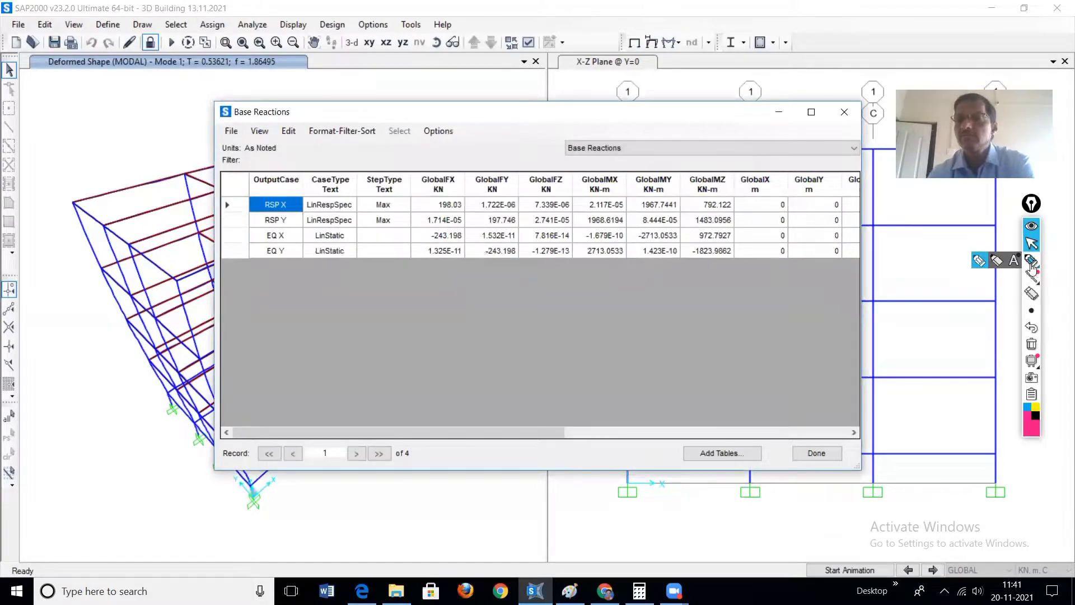
{"action": "left_click", "coordinate": [981, 262]}
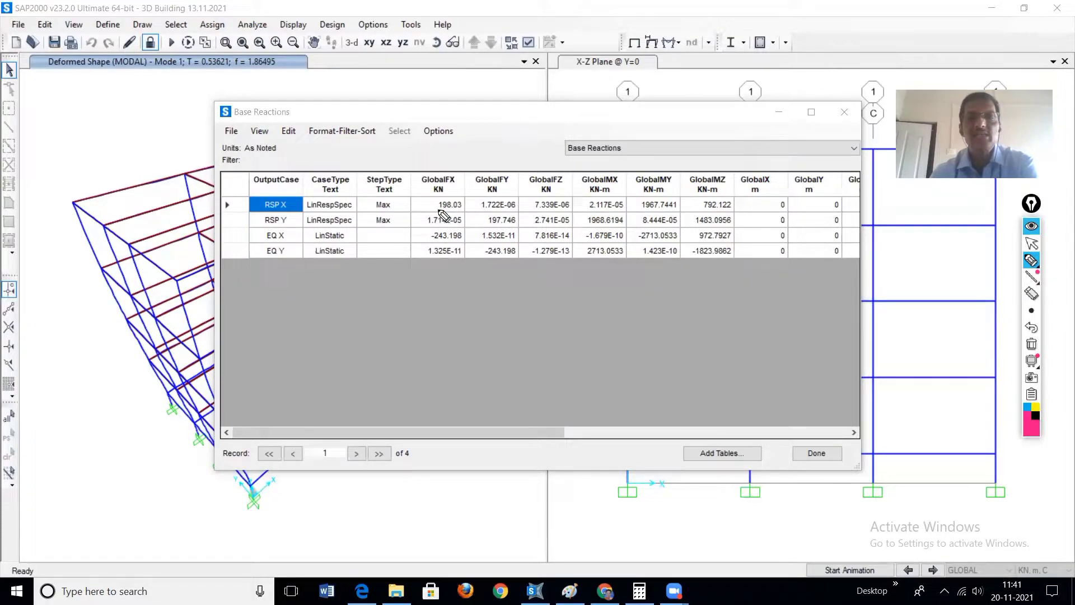
{"action": "left_click_drag", "start_coordinate": [435, 209], "coordinate": [455, 210]}
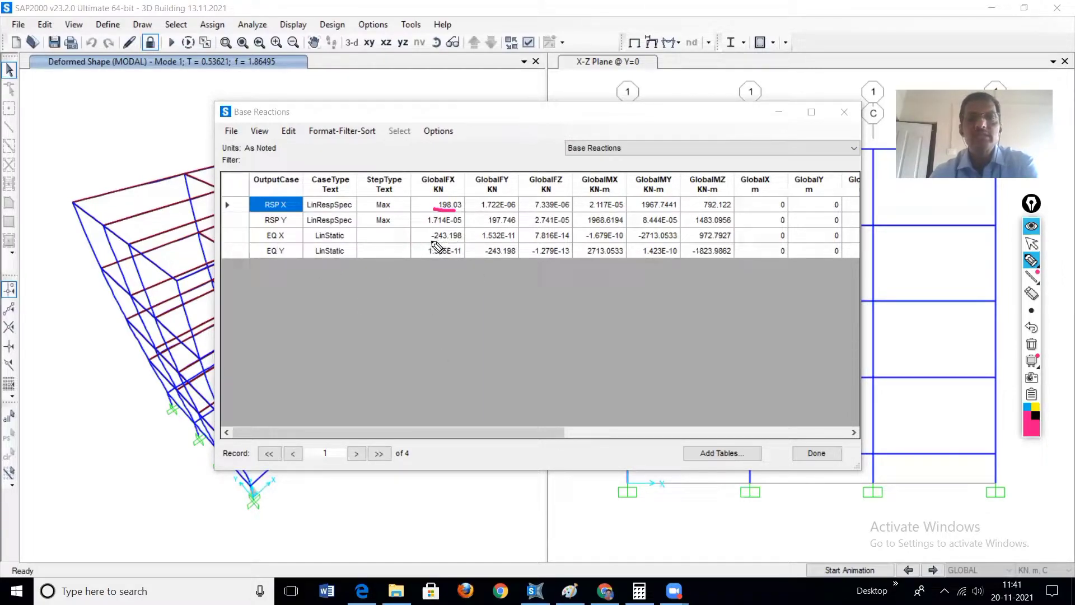
{"action": "left_click_drag", "start_coordinate": [431, 241], "coordinate": [456, 241]}
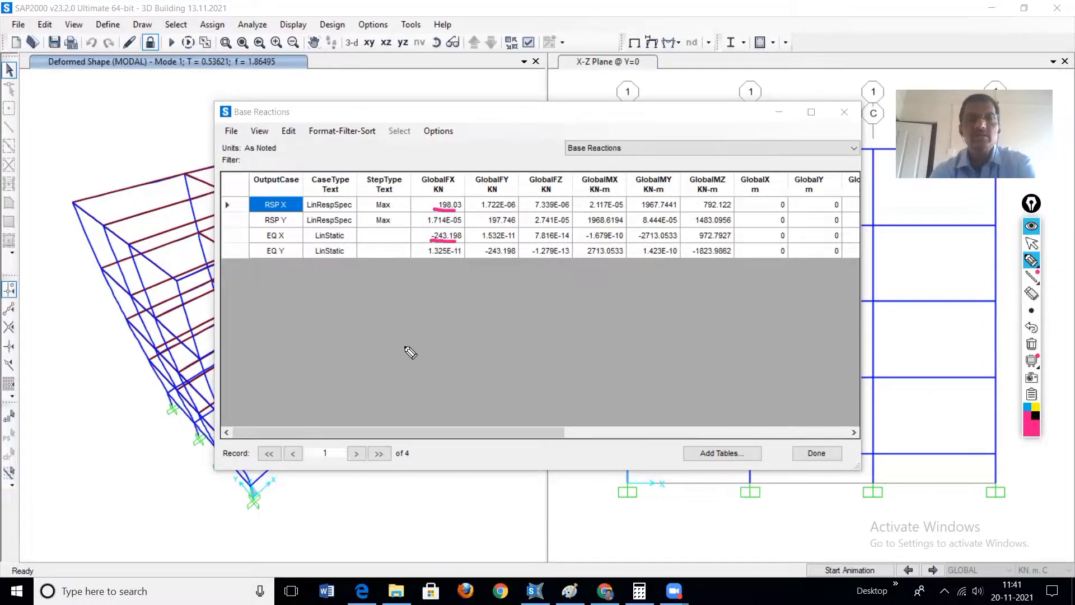
{"action": "left_click_drag", "start_coordinate": [237, 234], "coordinate": [261, 231]}
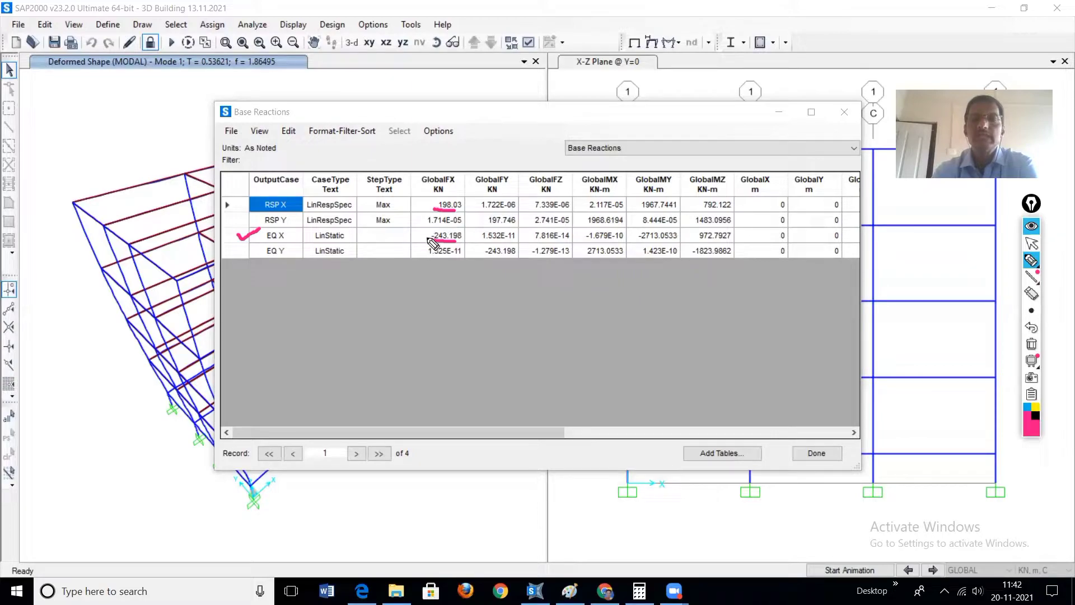
{"action": "left_click_drag", "start_coordinate": [410, 235], "coordinate": [430, 229]}
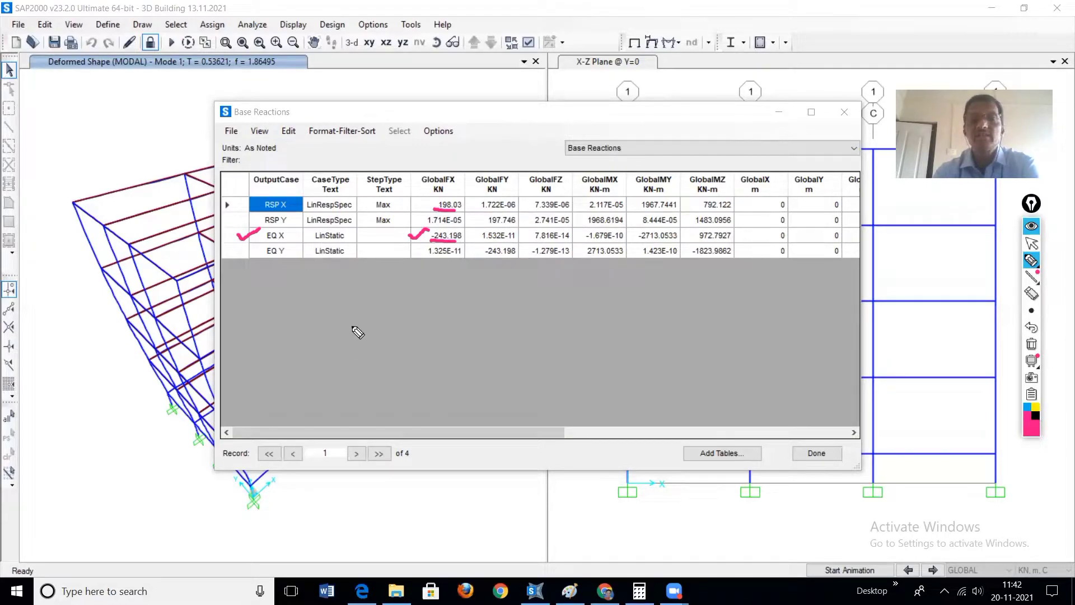
Step: Handwrite the X-direction scale factor formula SF = 243/198 = below the base reaction rows
{"action": "mouse_move", "coordinate": [353, 337]}
{"action": "left_mouse_down"}
{"action": "mouse_move", "coordinate": [341, 355]}
{"action": "mouse_move", "coordinate": [362, 344]}
{"action": "mouse_move", "coordinate": [364, 356]}
{"action": "mouse_move", "coordinate": [372, 334]}
{"action": "mouse_move", "coordinate": [372, 345]}
{"action": "mouse_move", "coordinate": [395, 338]}
{"action": "mouse_move", "coordinate": [396, 347]}
{"action": "mouse_move", "coordinate": [421, 321]}
{"action": "mouse_move", "coordinate": [438, 335]}
{"action": "mouse_move", "coordinate": [457, 324]}
{"action": "mouse_move", "coordinate": [450, 332]}
{"action": "mouse_move", "coordinate": [475, 335]}
{"action": "left_mouse_up"}
{"action": "left_click", "coordinate": [415, 342]}
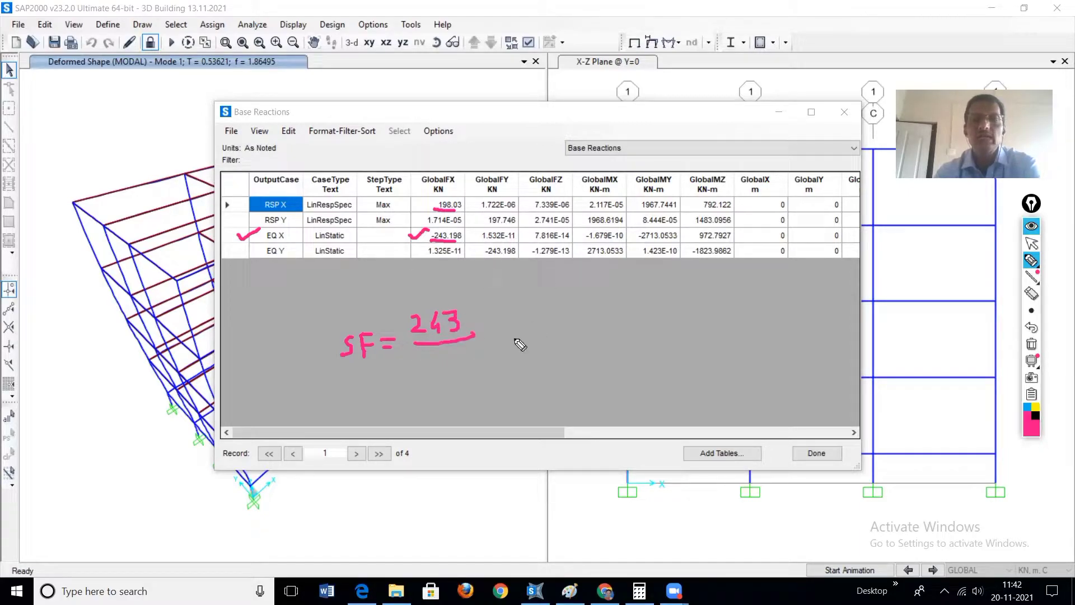
{"action": "mouse_move", "coordinate": [420, 359]}
{"action": "left_mouse_down"}
{"action": "mouse_move", "coordinate": [421, 374]}
{"action": "mouse_move", "coordinate": [448, 367]}
{"action": "mouse_move", "coordinate": [434, 385]}
{"action": "mouse_move", "coordinate": [466, 365]}
{"action": "mouse_move", "coordinate": [456, 362]}
{"action": "left_mouse_up"}
{"action": "left_click_drag", "start_coordinate": [491, 330], "coordinate": [509, 340]}
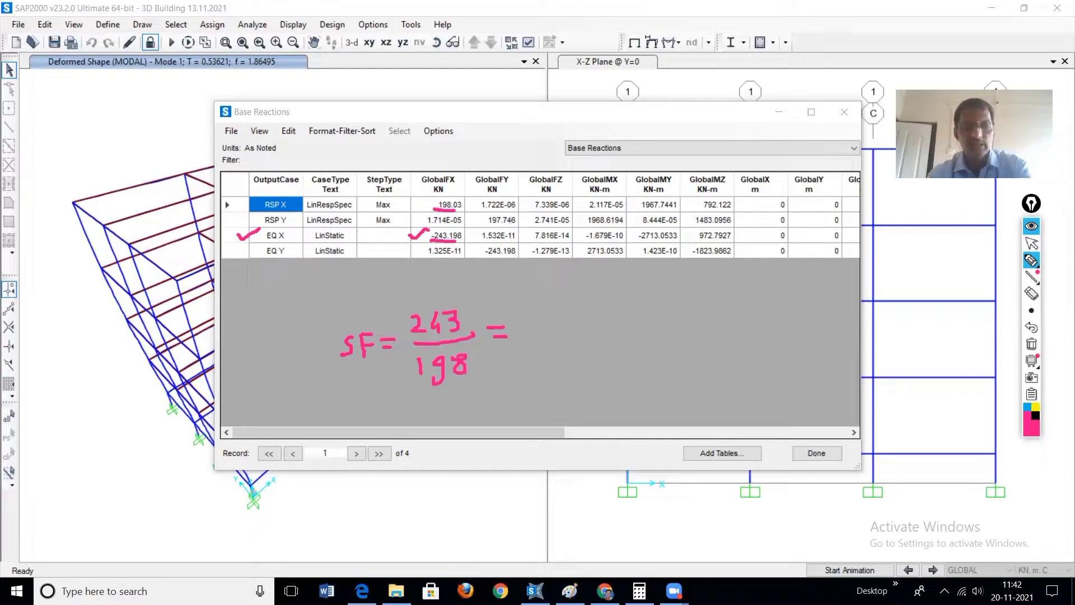
Step: Switch to Calculator, divide 243 by 198 for the X-direction scale factor, and return to the Base Reactions table
{"action": "left_click", "coordinate": [1032, 243]}
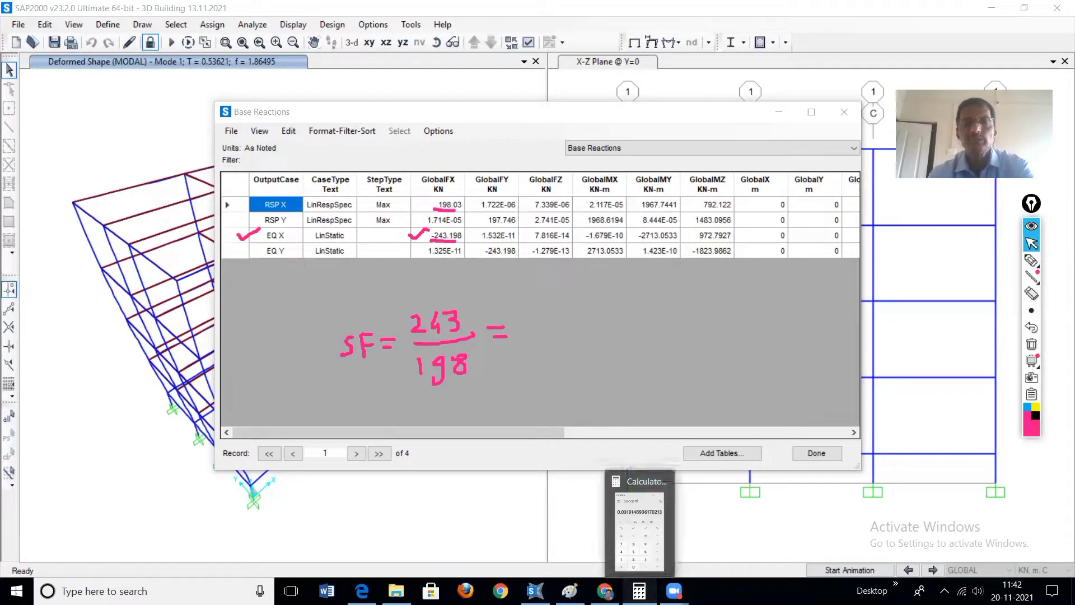
{"action": "left_click", "coordinate": [639, 591]}
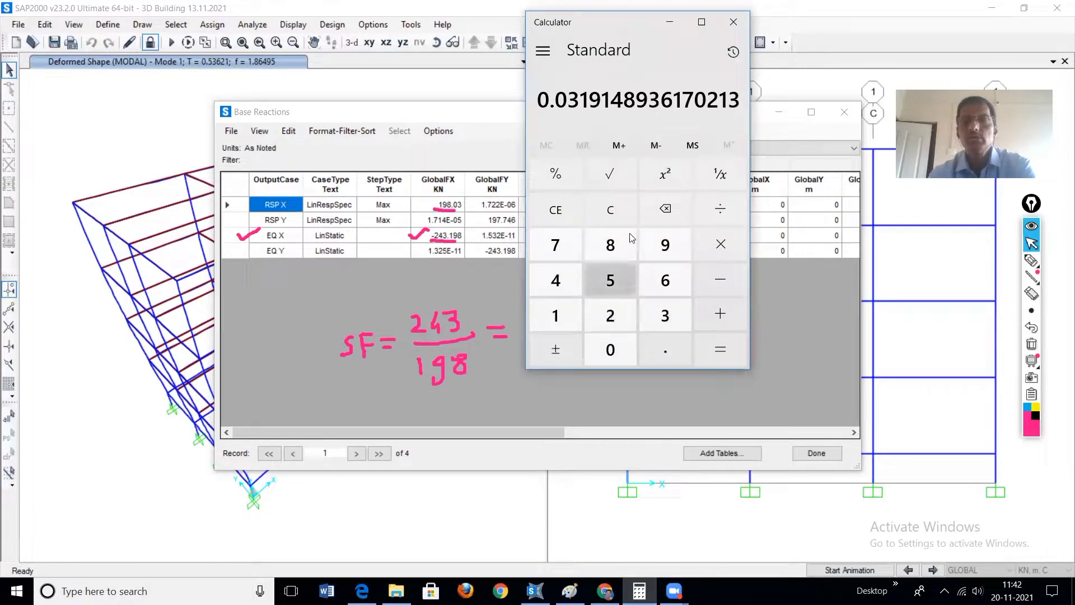
{"action": "left_click", "coordinate": [611, 210]}
{"action": "left_click", "coordinate": [611, 316]}
{"action": "left_click", "coordinate": [556, 280]}
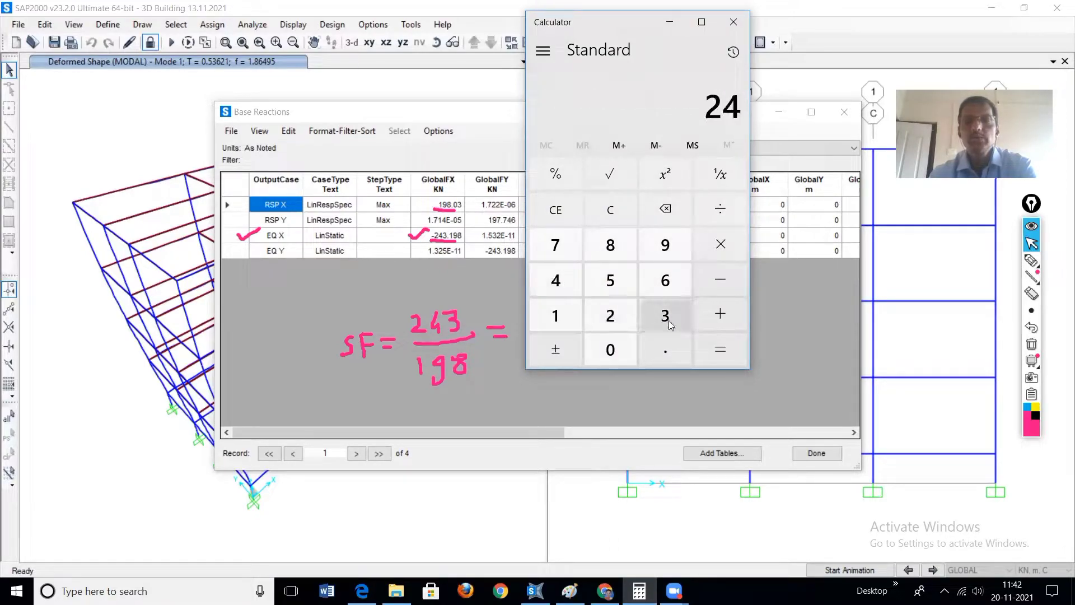
{"action": "left_click", "coordinate": [668, 319]}
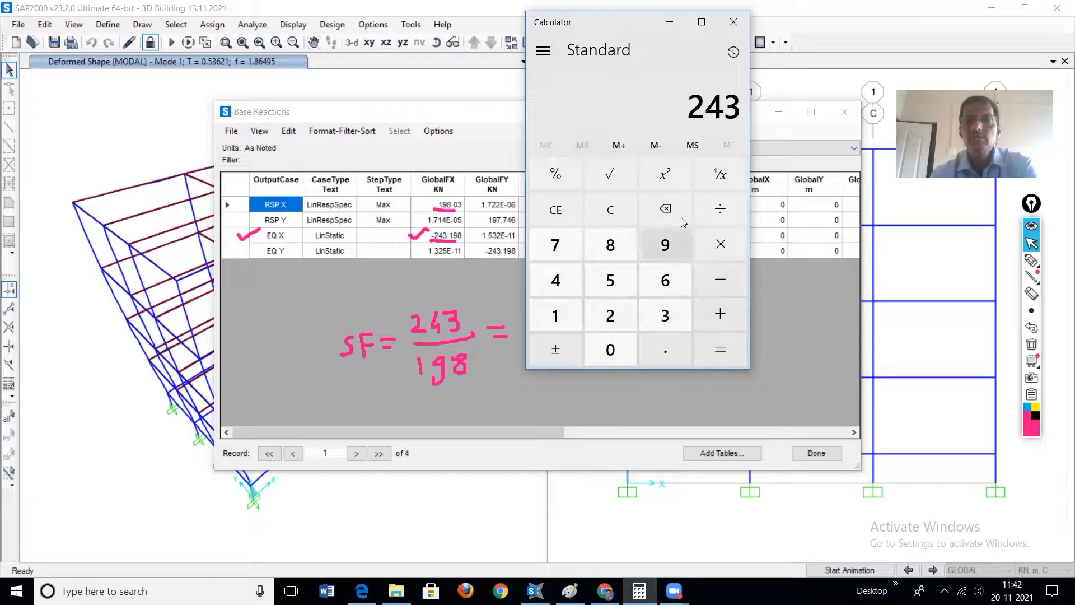
{"action": "left_click", "coordinate": [712, 208]}
{"action": "left_click", "coordinate": [556, 316]}
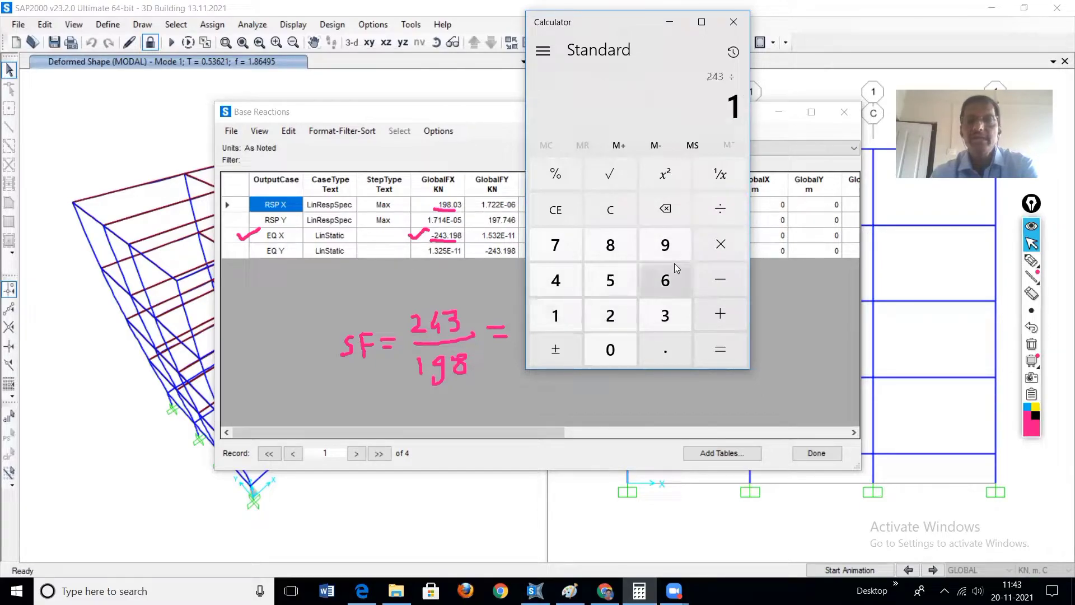
{"action": "left_click", "coordinate": [675, 249]}
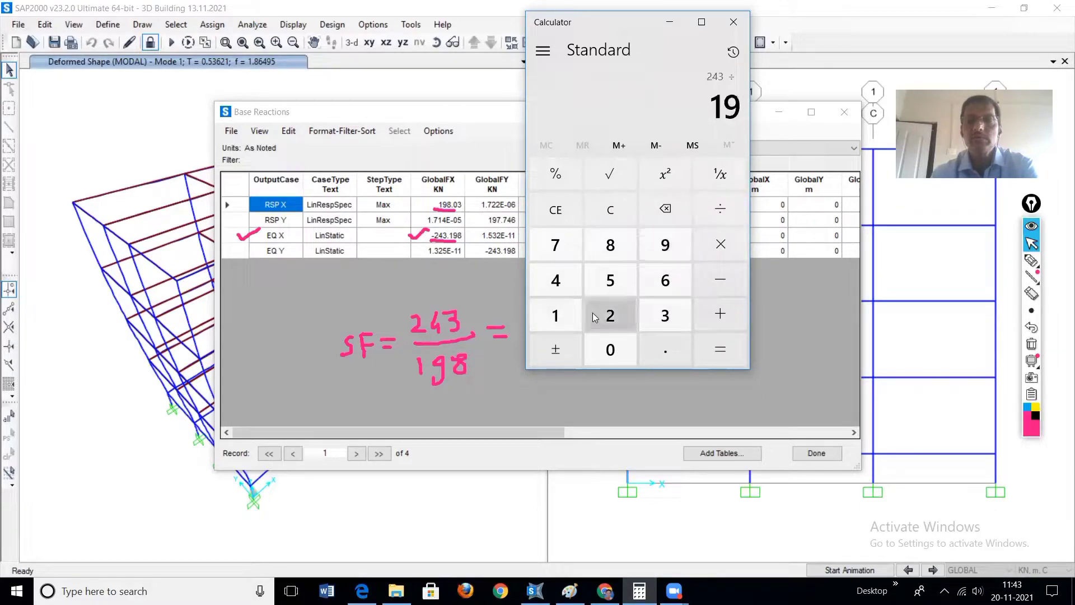
{"action": "left_click", "coordinate": [613, 249]}
{"action": "left_click", "coordinate": [716, 356]}
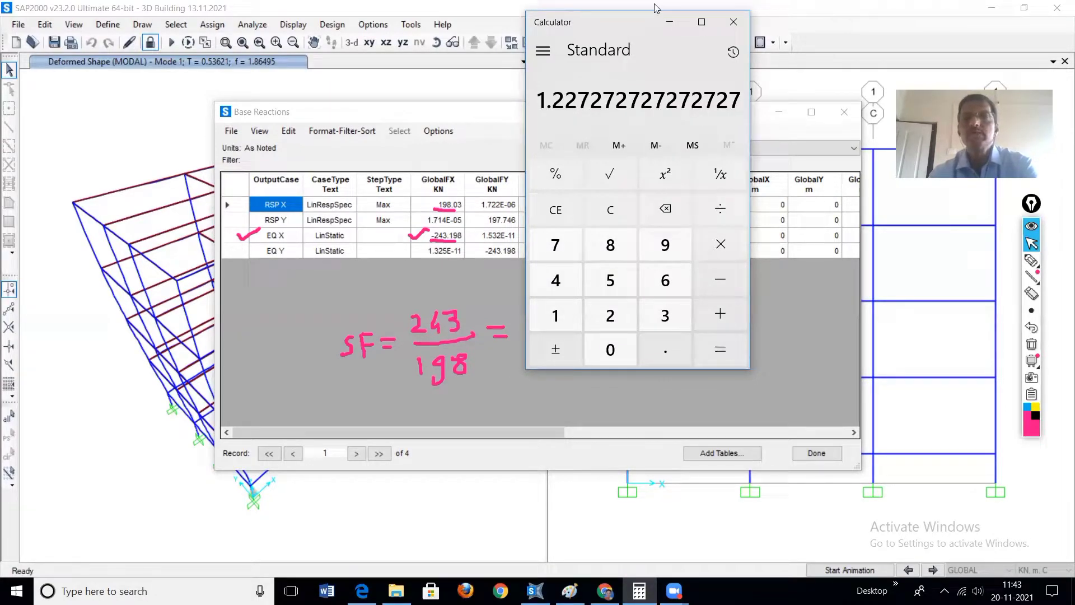
{"action": "left_click", "coordinate": [669, 22]}
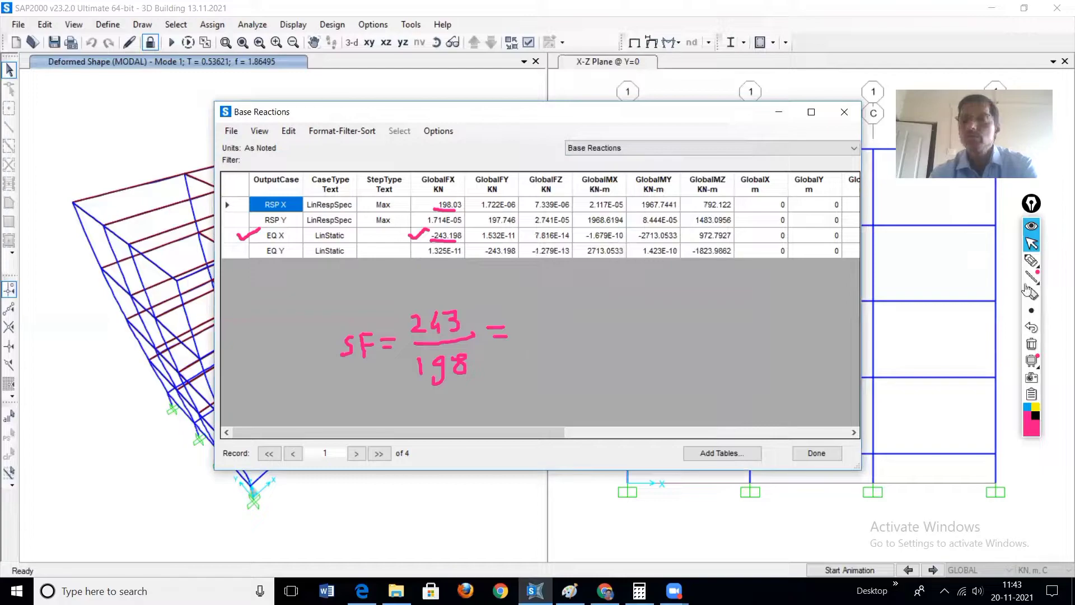
Step: Handwrite 1.22 as the result of the scale factor formula and label it X
{"action": "left_click", "coordinate": [1031, 260]}
{"action": "mouse_move", "coordinate": [521, 320]}
{"action": "left_mouse_down"}
{"action": "mouse_move", "coordinate": [522, 337]}
{"action": "mouse_move", "coordinate": [556, 333]}
{"action": "mouse_move", "coordinate": [566, 317]}
{"action": "mouse_move", "coordinate": [561, 332]}
{"action": "mouse_move", "coordinate": [623, 320]}
{"action": "mouse_move", "coordinate": [605, 328]}
{"action": "left_mouse_up"}
{"action": "left_click", "coordinate": [529, 336]}
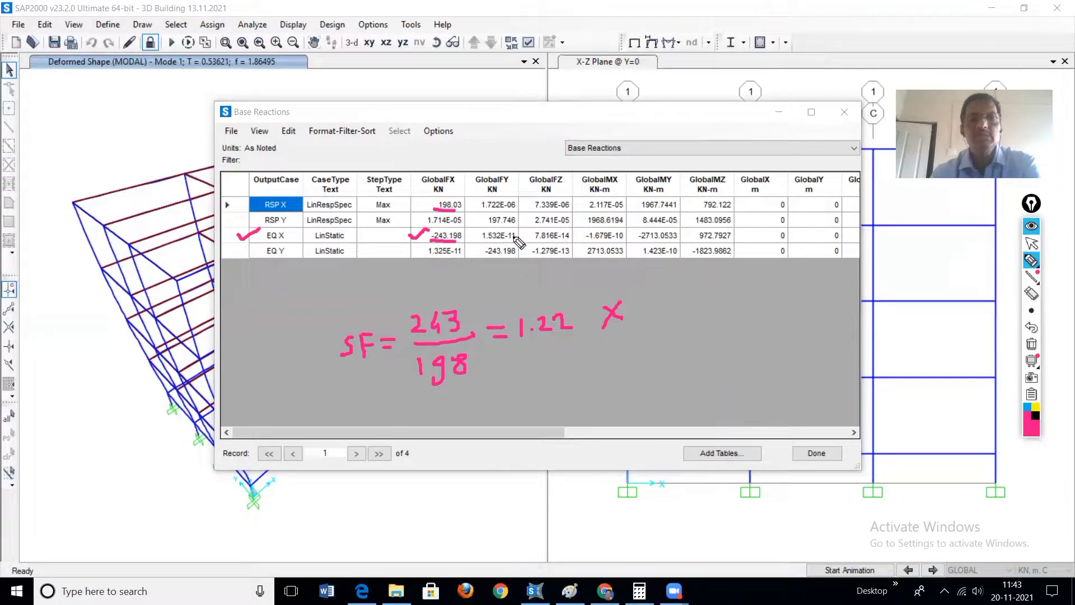
Step: Underline the GlobalFY base reactions of RSP Y and EQ Y and write SF below the X-direction formula
{"action": "left_click_drag", "start_coordinate": [487, 226], "coordinate": [510, 228]}
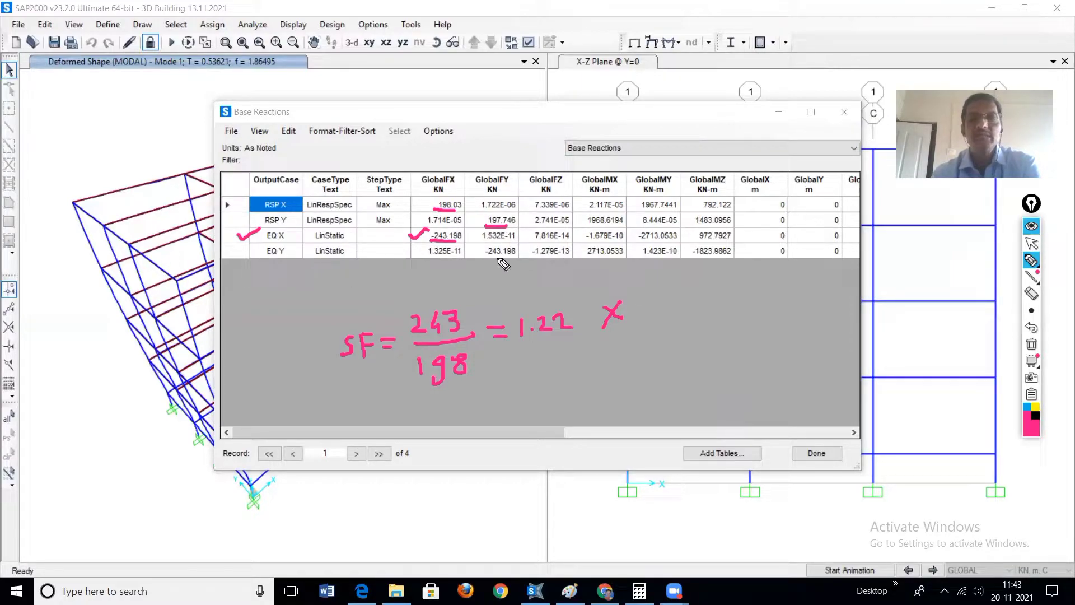
{"action": "left_click_drag", "start_coordinate": [485, 257], "coordinate": [507, 257]}
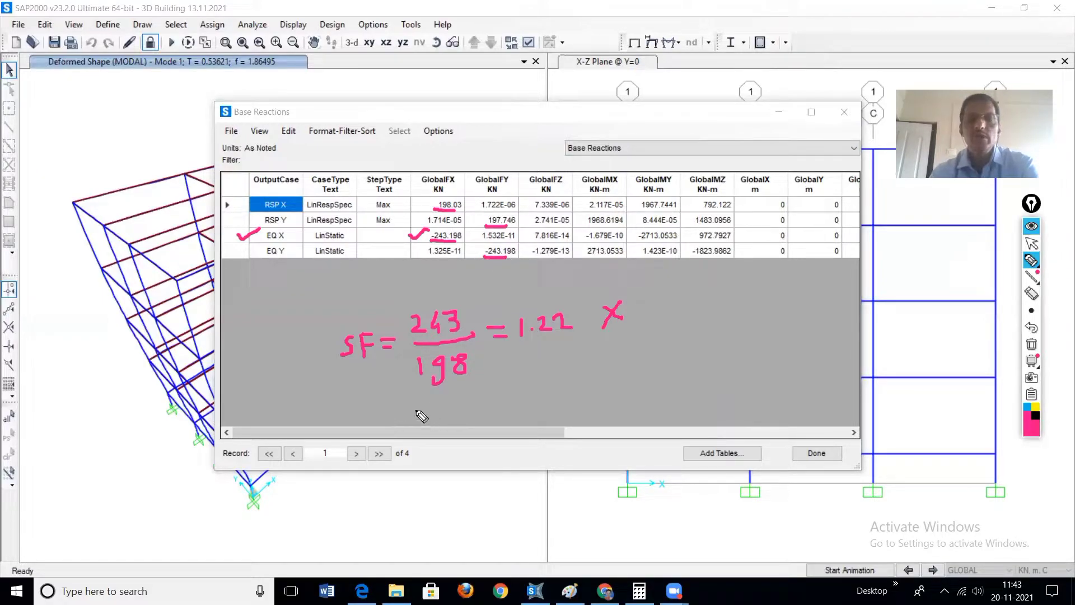
{"action": "mouse_move", "coordinate": [375, 416]}
{"action": "left_mouse_down"}
{"action": "mouse_move", "coordinate": [364, 432]}
{"action": "mouse_move", "coordinate": [383, 434]}
{"action": "mouse_move", "coordinate": [402, 414]}
{"action": "mouse_move", "coordinate": [406, 427]}
{"action": "left_mouse_up"}
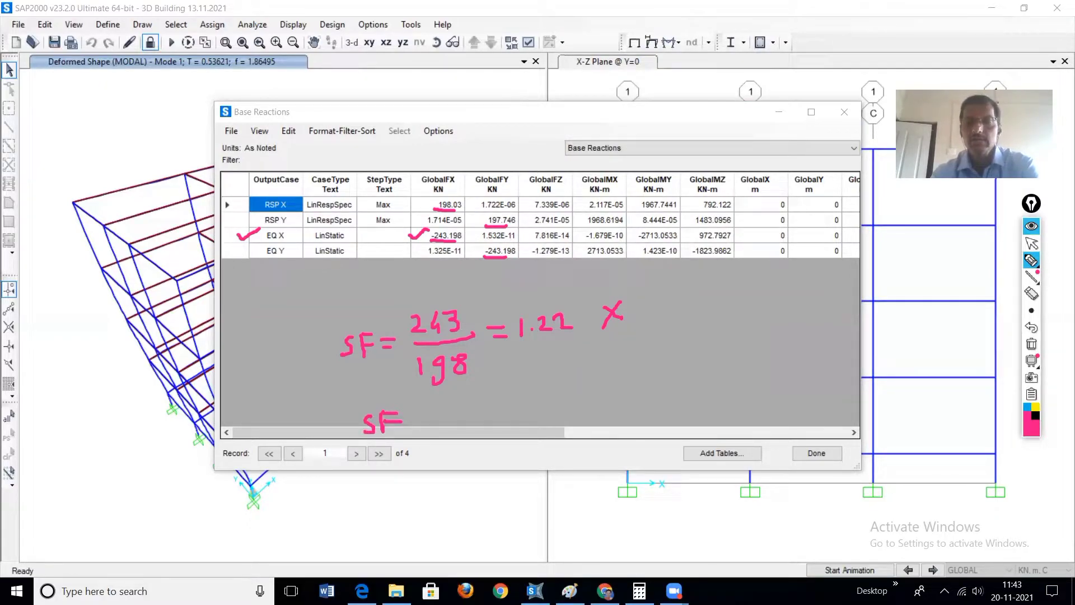
Step: Divide 243 by 197 in Calculator for the Y-direction scale factor, then return to SAP2000 and close the Base Reactions table
{"action": "left_click", "coordinate": [640, 591]}
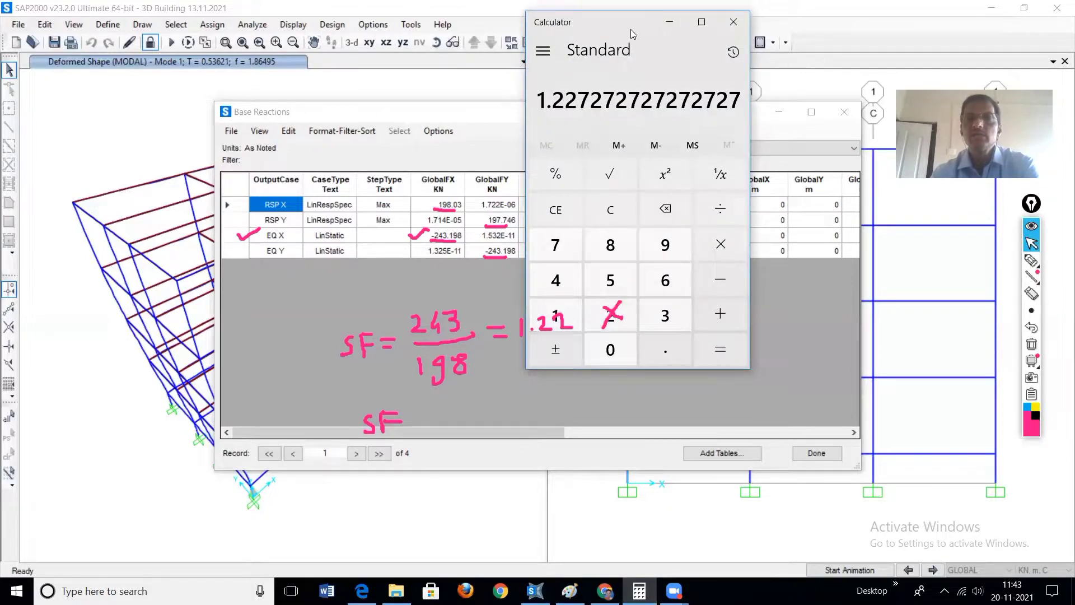
{"action": "left_click_drag", "start_coordinate": [640, 31], "coordinate": [745, 82]}
{"action": "left_click", "coordinate": [712, 267]}
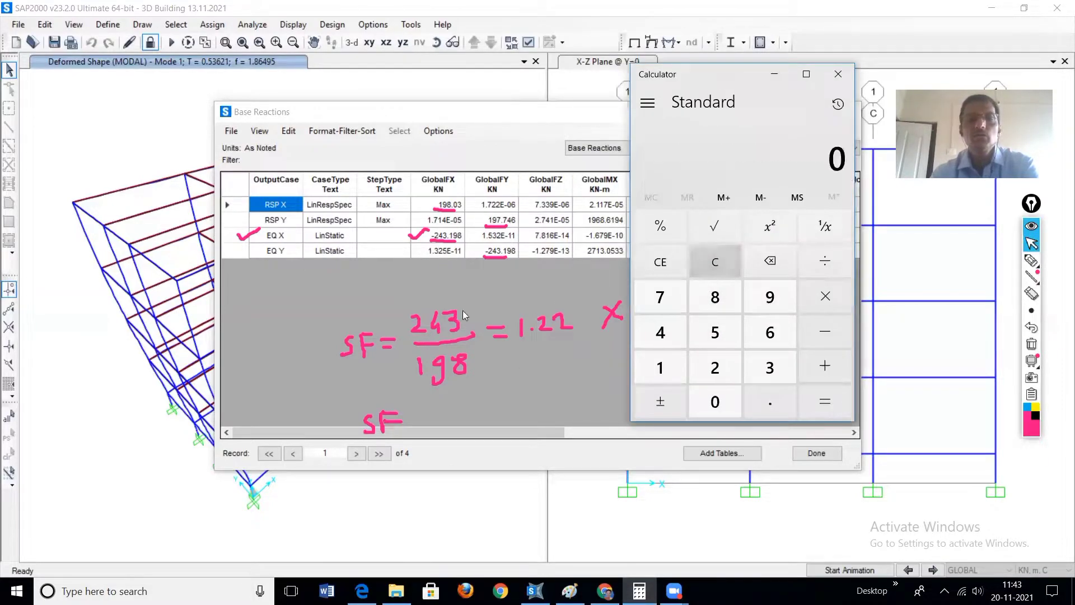
{"action": "left_click", "coordinate": [721, 366]}
{"action": "left_click", "coordinate": [667, 335]}
{"action": "left_click", "coordinate": [772, 373]}
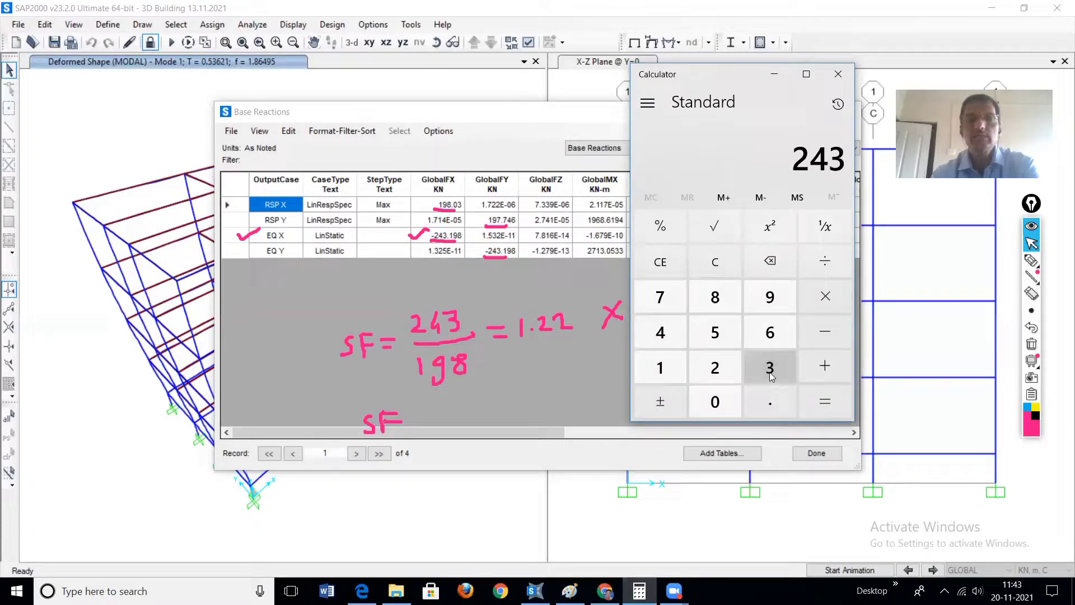
{"action": "left_click", "coordinate": [812, 269]}
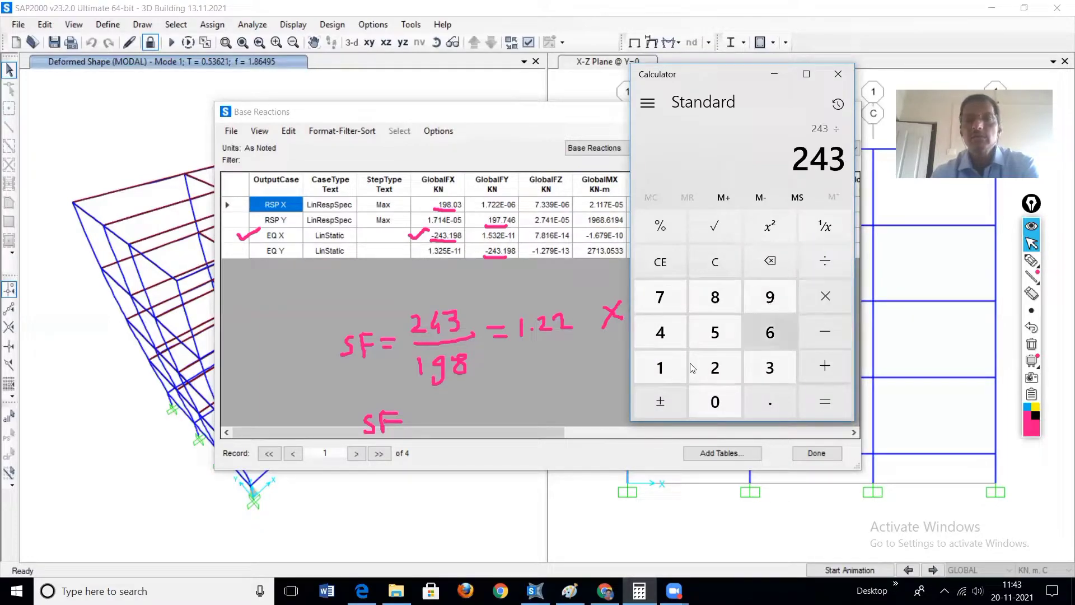
{"action": "left_click", "coordinate": [653, 371]}
{"action": "left_click", "coordinate": [768, 297]}
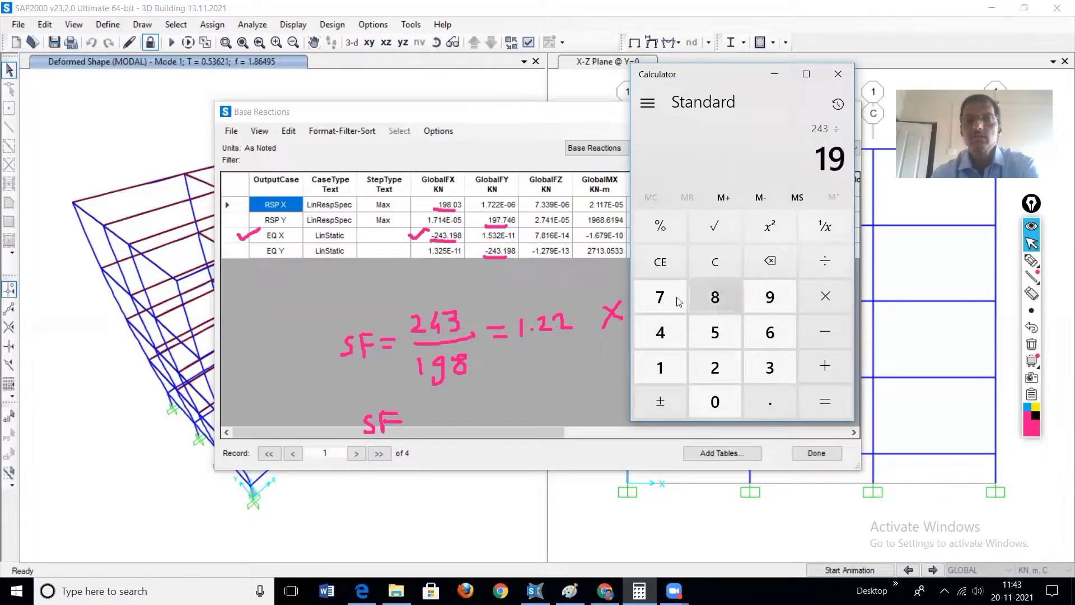
{"action": "left_click", "coordinate": [672, 300]}
{"action": "left_click", "coordinate": [832, 407]}
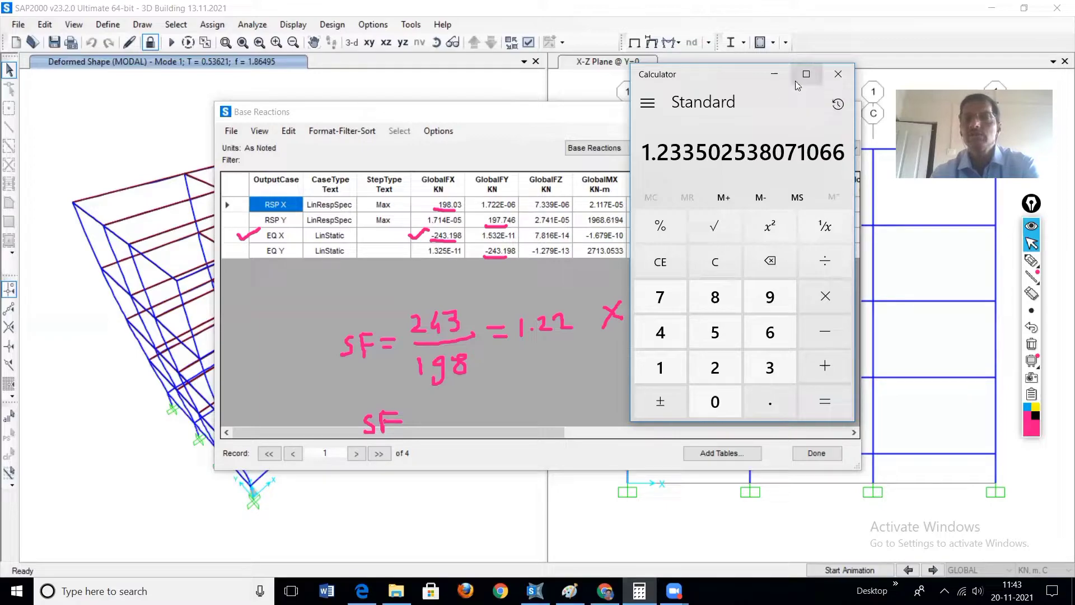
{"action": "left_click", "coordinate": [775, 74]}
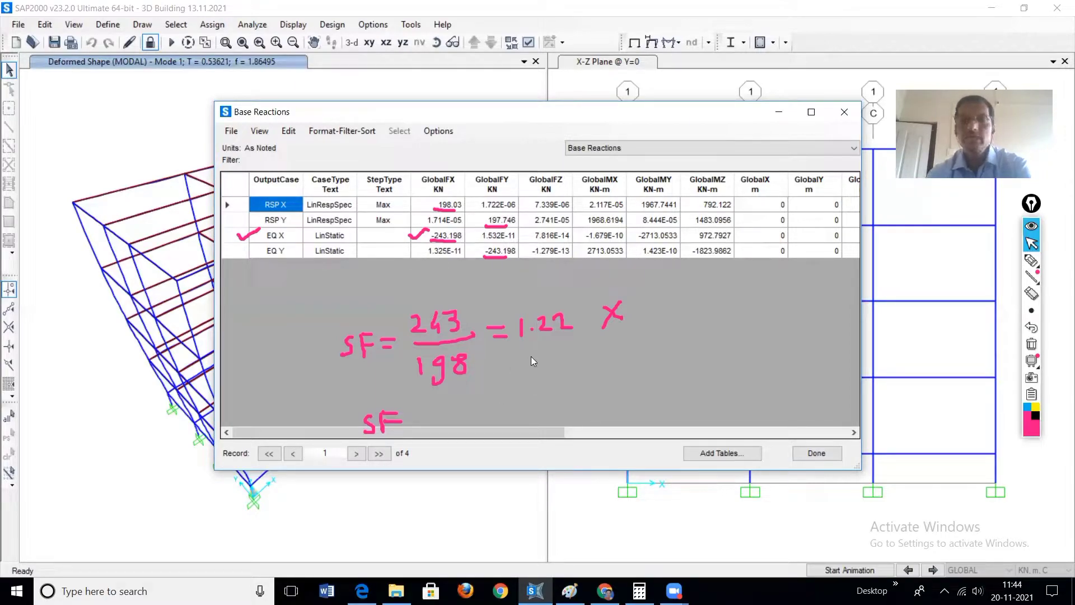
{"action": "left_click", "coordinate": [817, 454]}
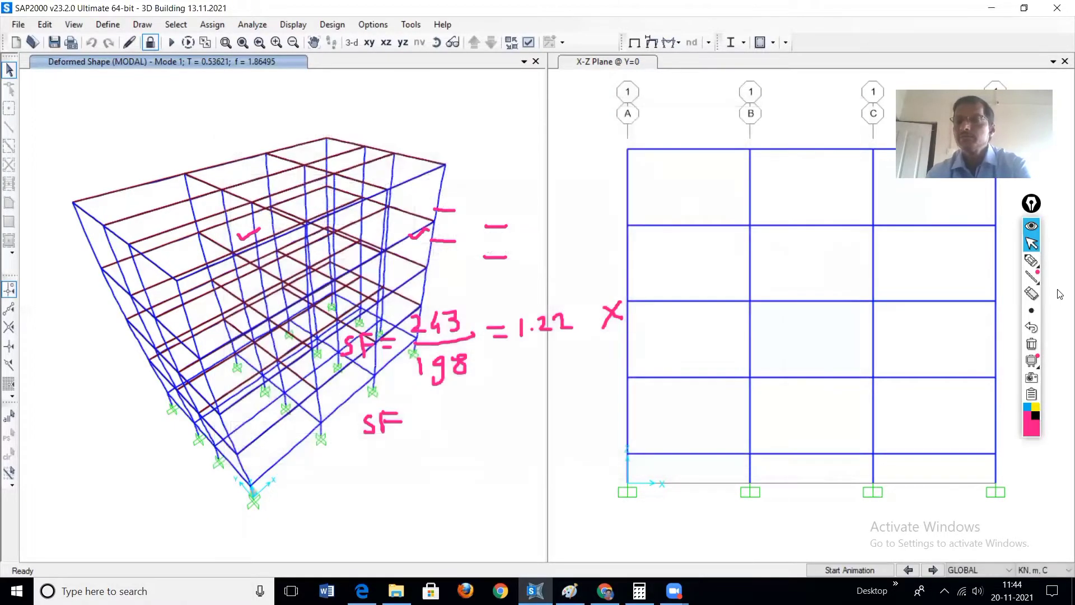
Step: Clear the handwritten annotations and unlock the model, accepting deletion of the analysis results
{"action": "left_click", "coordinate": [1035, 346]}
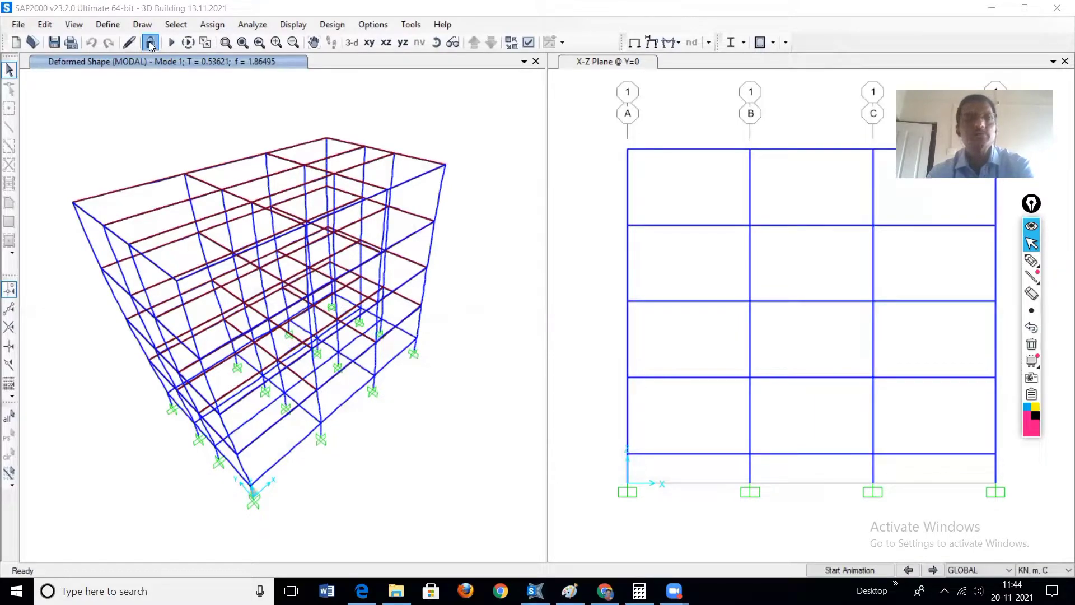
{"action": "left_click", "coordinate": [149, 43]}
{"action": "left_click", "coordinate": [149, 43]}
{"action": "left_click", "coordinate": [565, 347]}
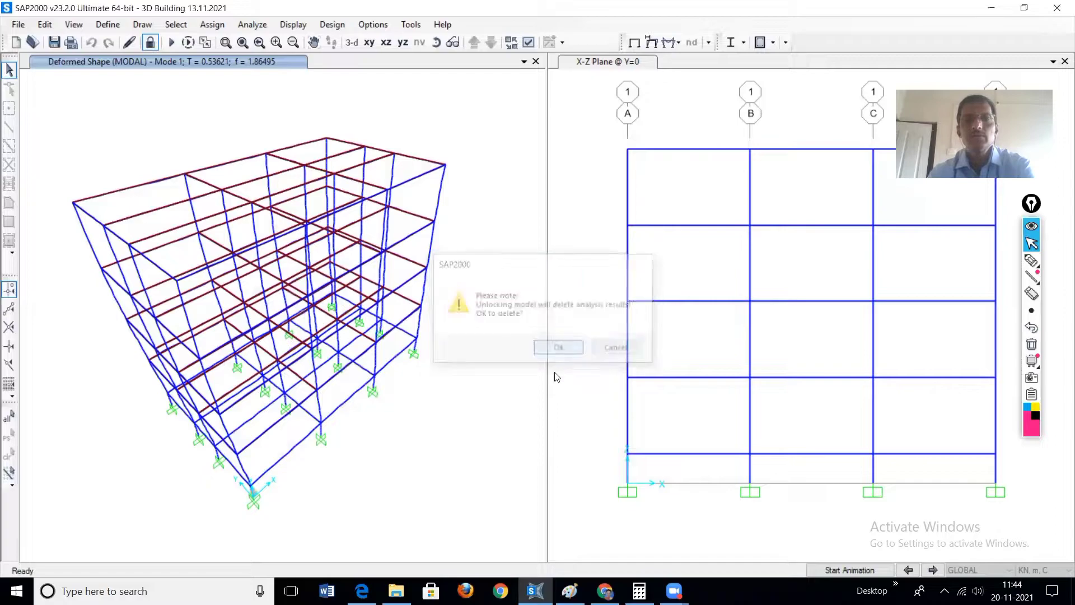
Step: Open the RSP X response spectrum case for modification from the load case definitions
{"action": "left_click", "coordinate": [104, 26]}
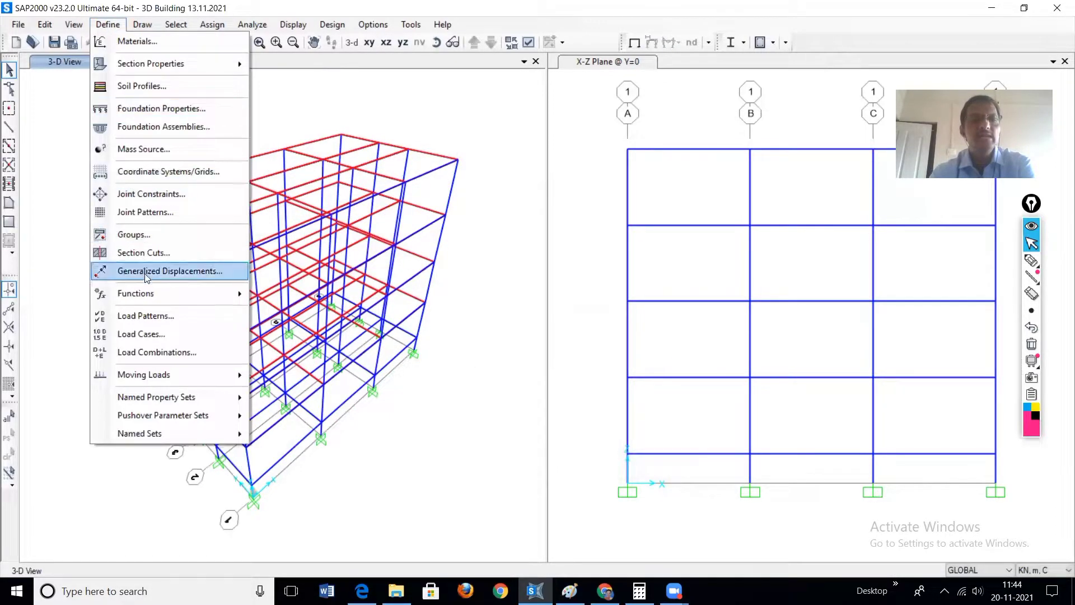
{"action": "left_click", "coordinate": [152, 335]}
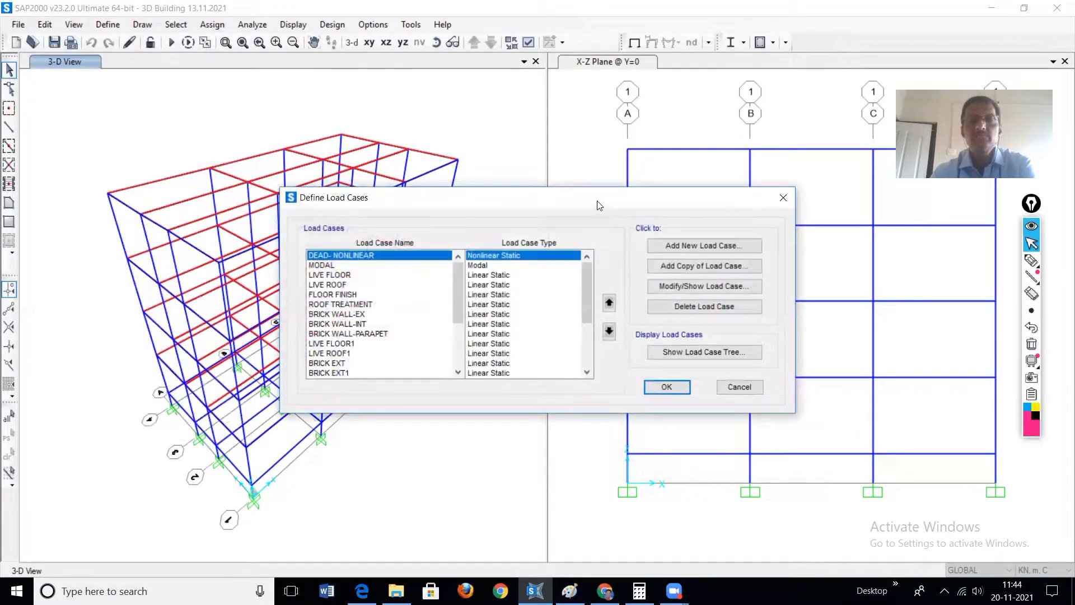
{"action": "left_click_drag", "start_coordinate": [600, 206], "coordinate": [440, 135]}
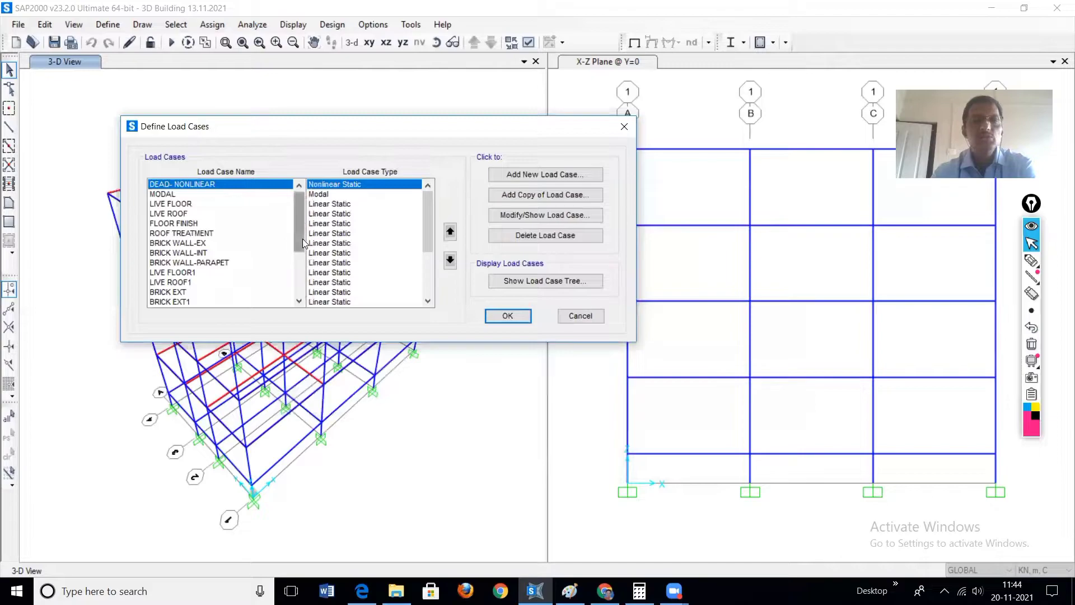
{"action": "left_click_drag", "start_coordinate": [302, 218], "coordinate": [300, 278]}
{"action": "left_click", "coordinate": [170, 274]}
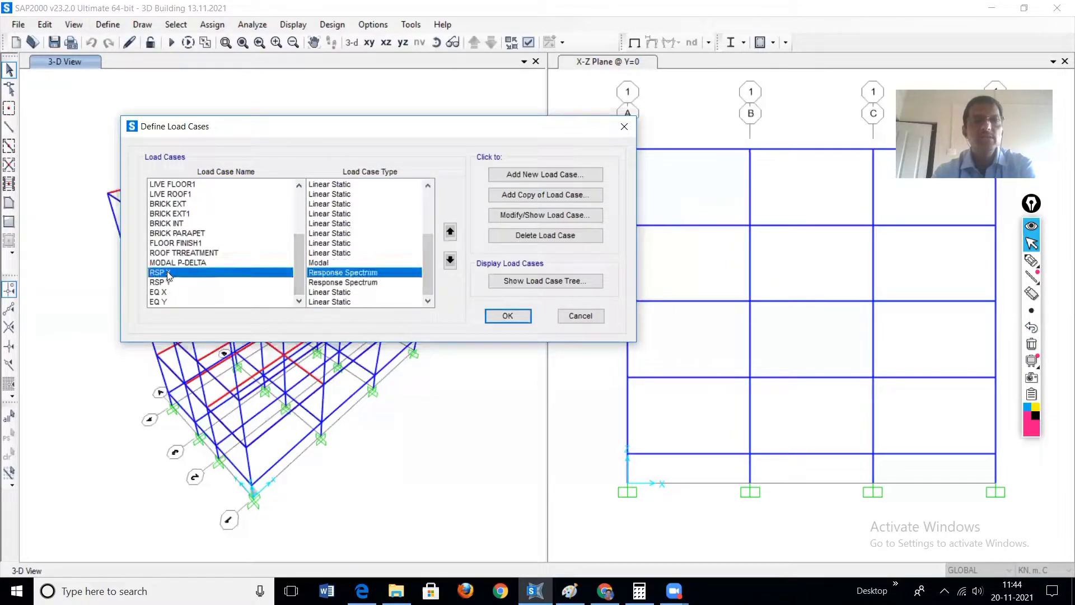
{"action": "left_click", "coordinate": [516, 216]}
Step: Change the U1 acceleration scale factor of RSP X to 9.81*1.23 and accept the load case data
{"action": "double_click", "coordinate": [484, 348]}
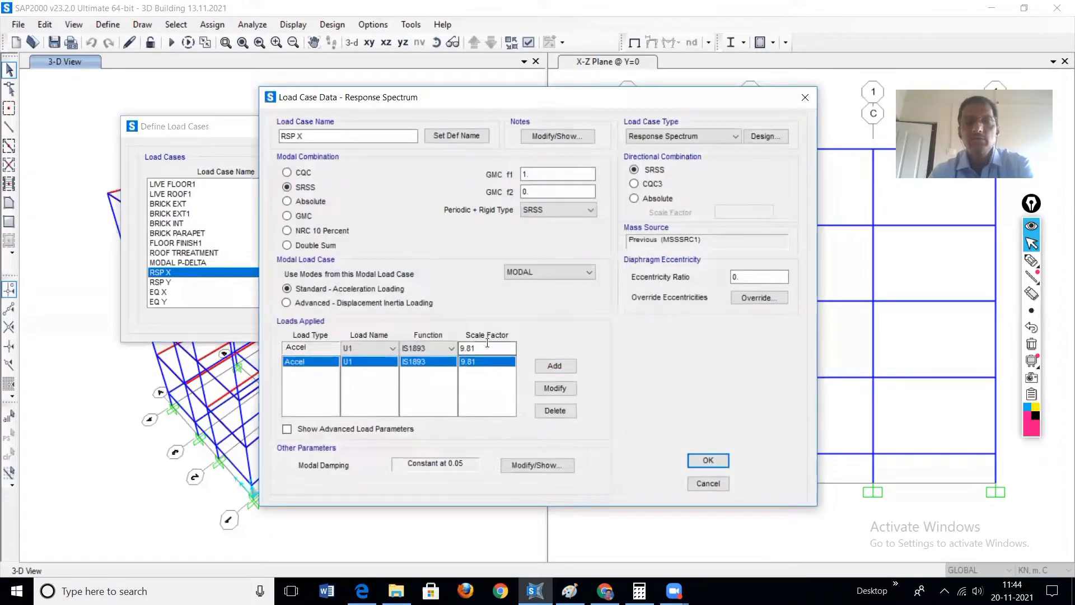
{"action": "left_click", "coordinate": [487, 347]}
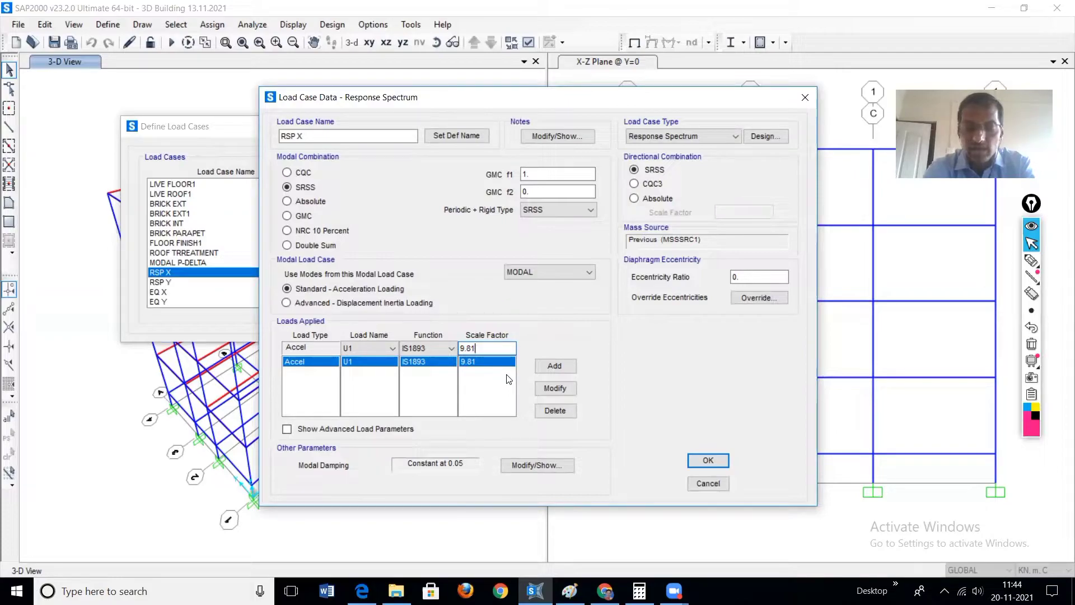
{"action": "type", "text": "*"}
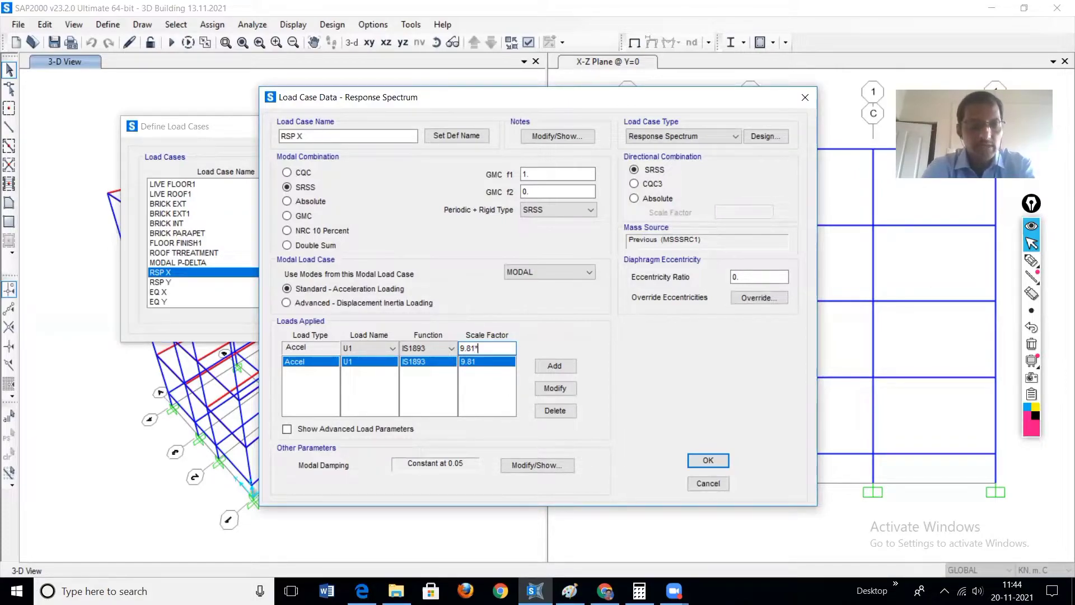
{"action": "type", "text": "1."}
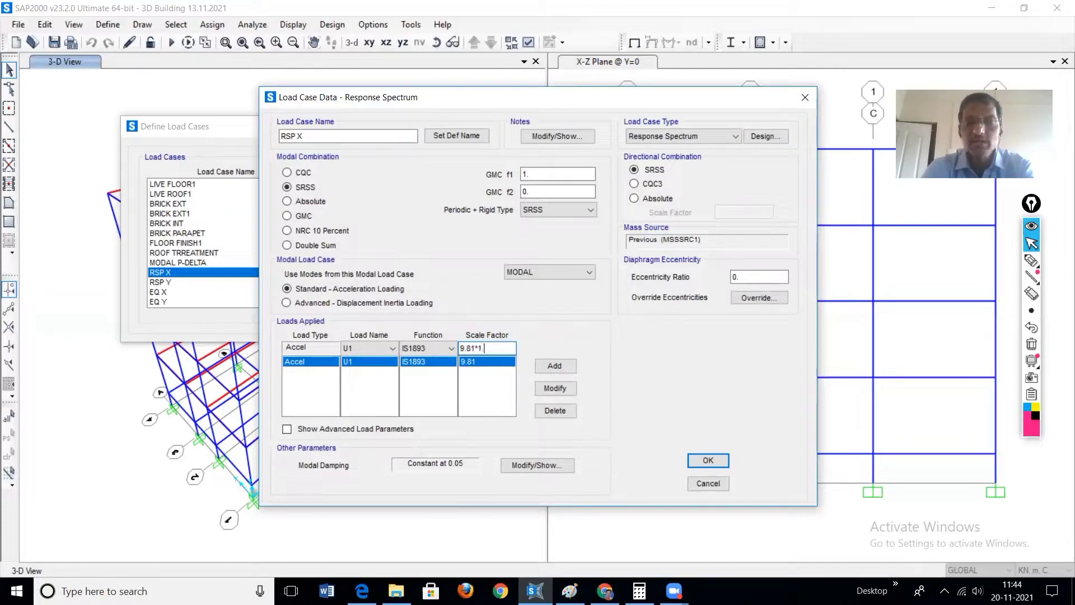
{"action": "type", "text": "23"}
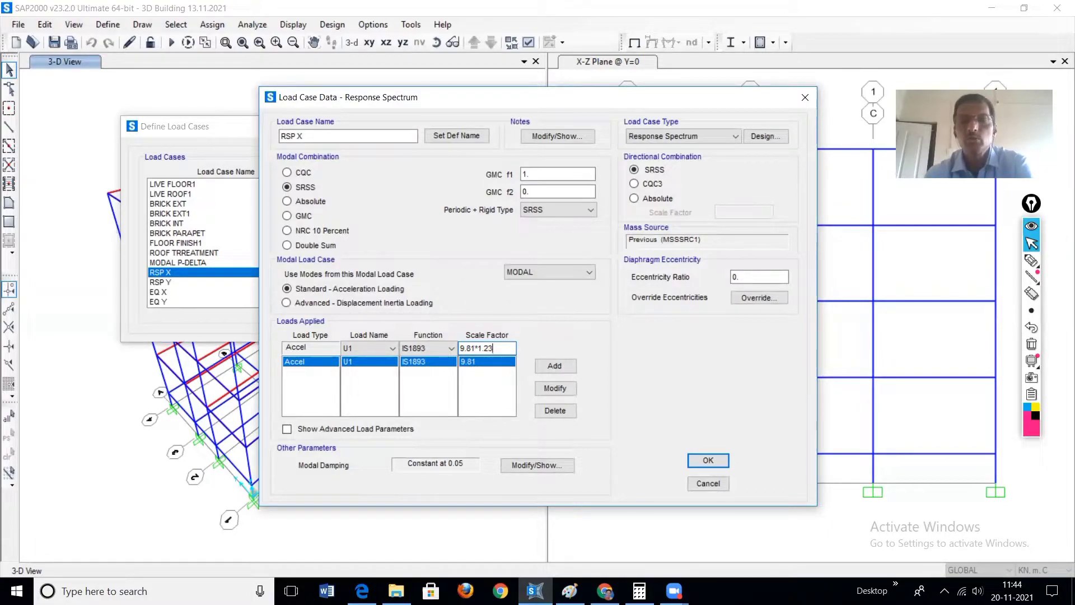
{"action": "left_click", "coordinate": [555, 391]}
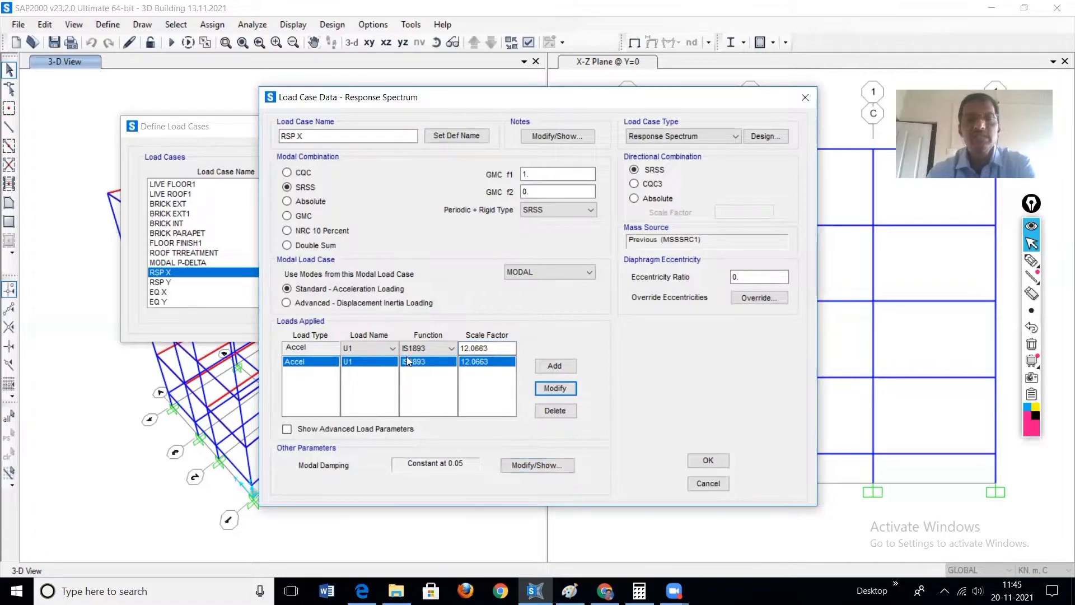
{"action": "left_click", "coordinate": [709, 461]}
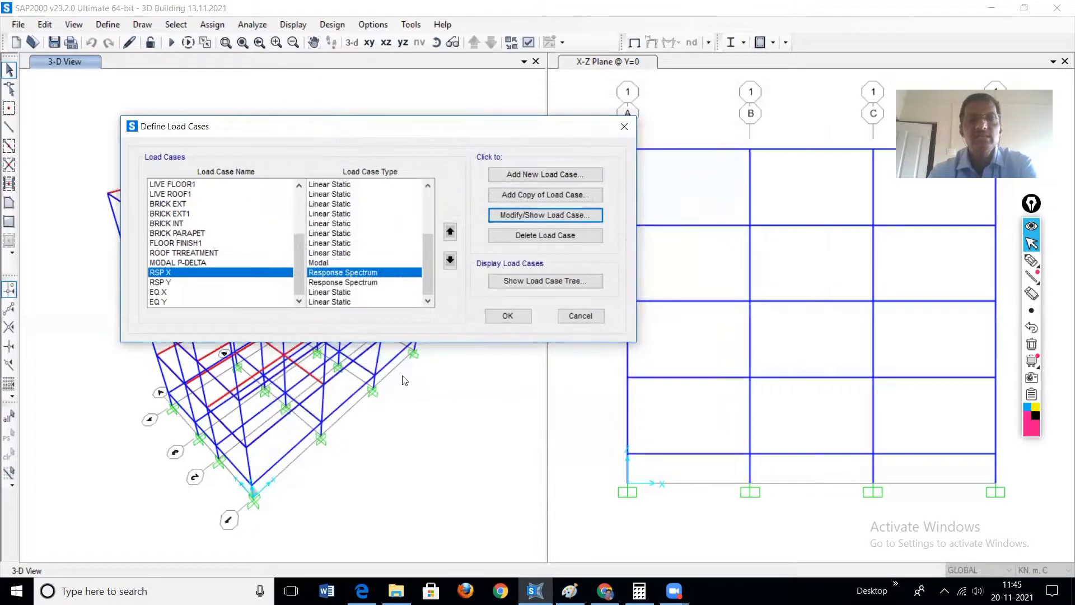
Step: Change the U2 acceleration scale factor of RSP Y to 9.81*1.23 and accept the load case definitions
{"action": "left_click", "coordinate": [330, 283]}
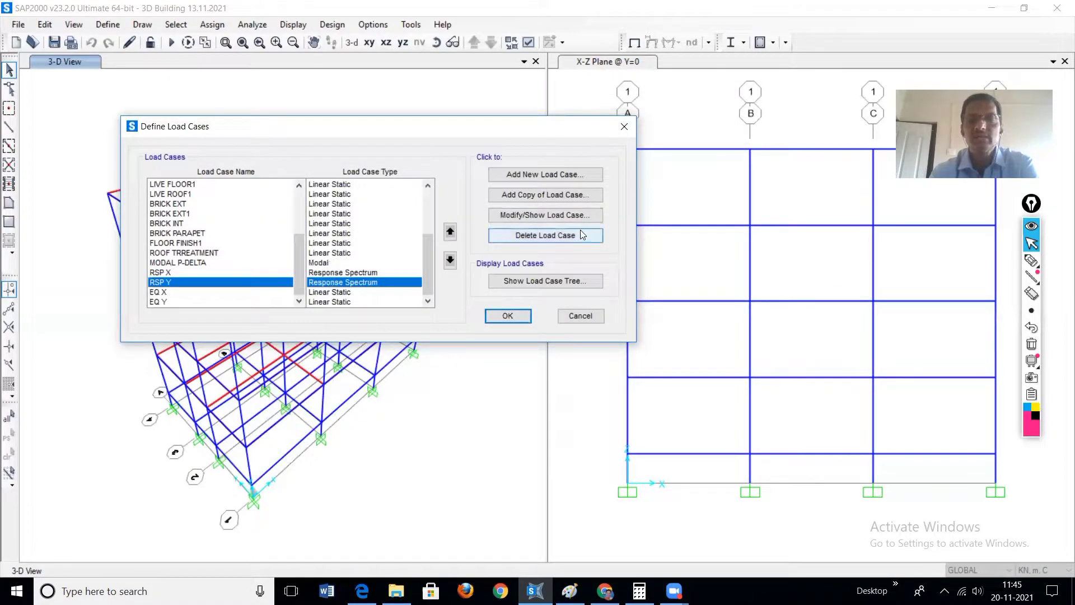
{"action": "left_click", "coordinate": [549, 216]}
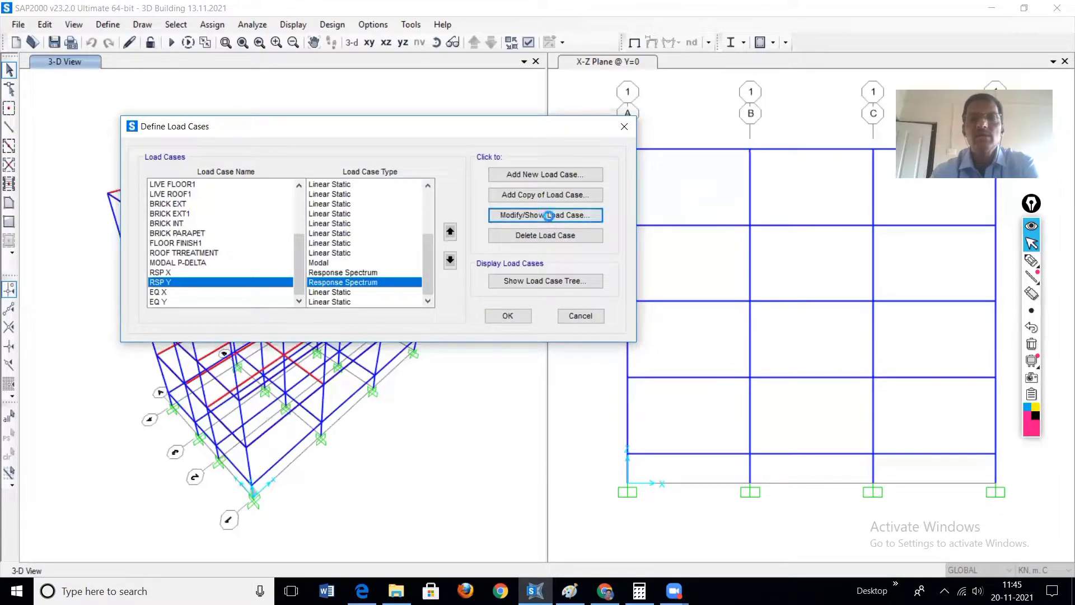
{"action": "left_click", "coordinate": [483, 348]}
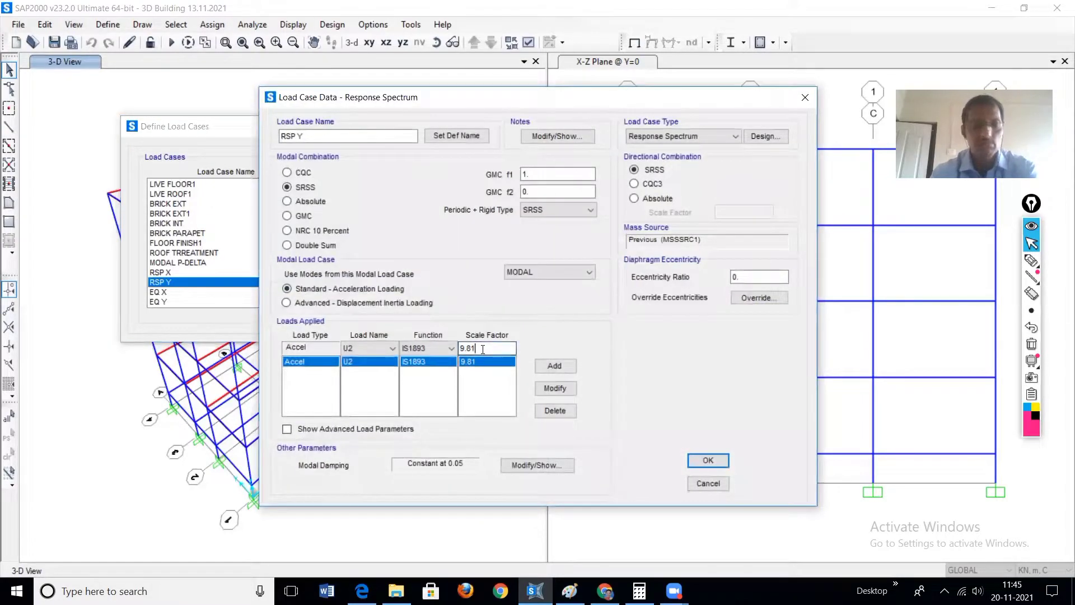
{"action": "type", "text": "*1.23"}
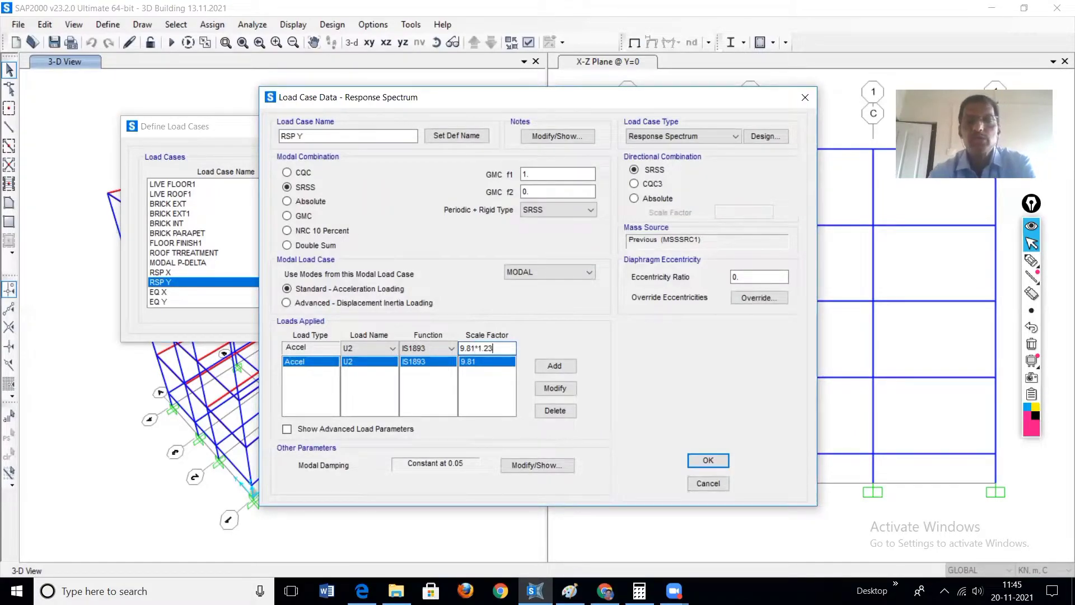
{"action": "left_click", "coordinate": [550, 387]}
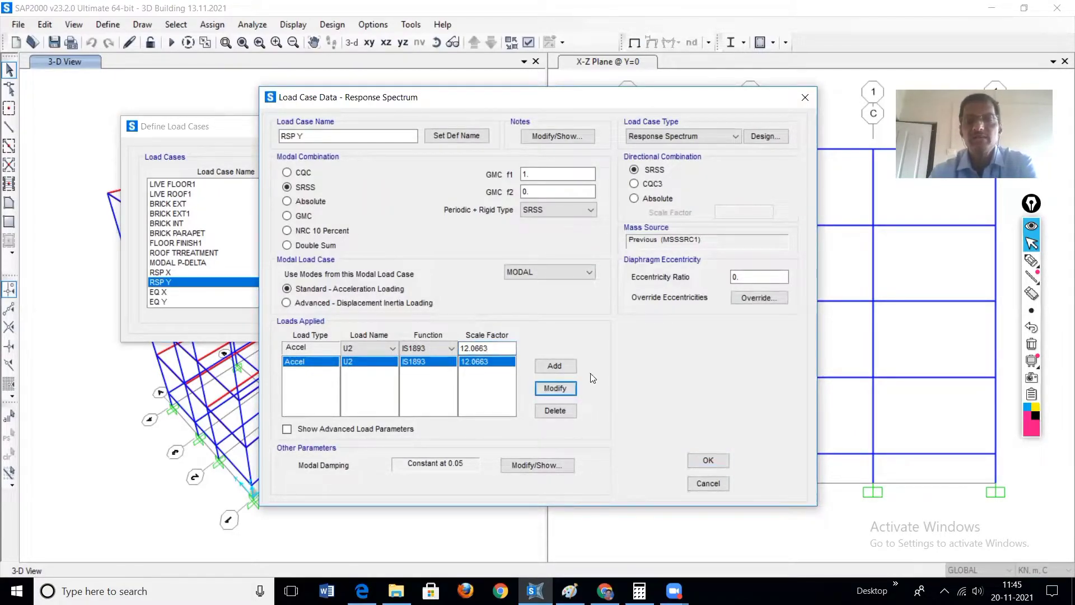
{"action": "left_click", "coordinate": [709, 461]}
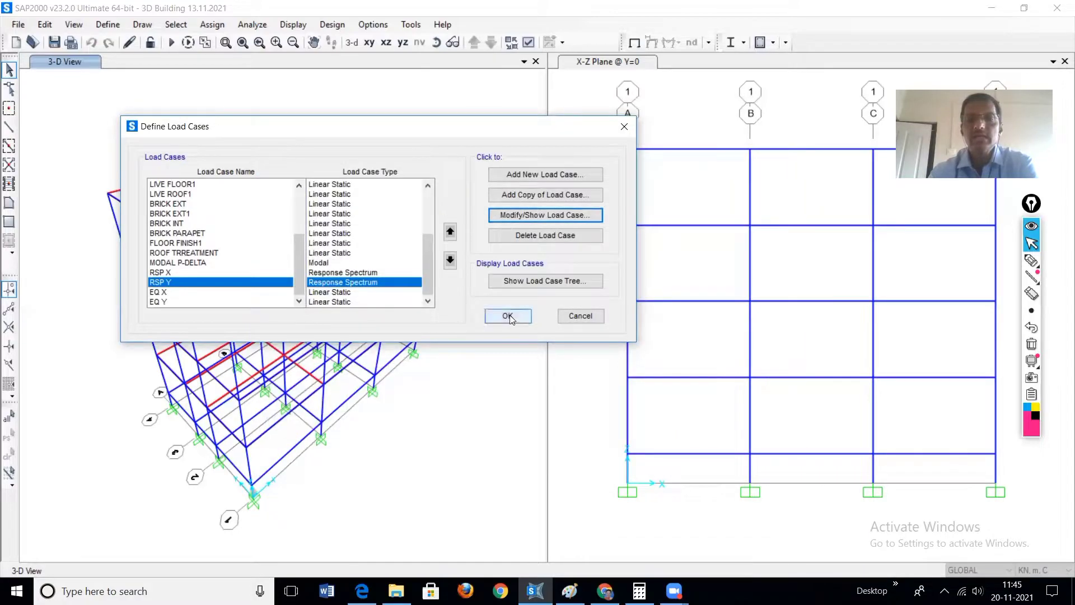
{"action": "left_click", "coordinate": [509, 317]}
Step: Rerun the analysis and display the Base Reactions table for the four selected load cases
{"action": "key", "text": "F5"}
{"action": "left_click", "coordinate": [679, 393]}
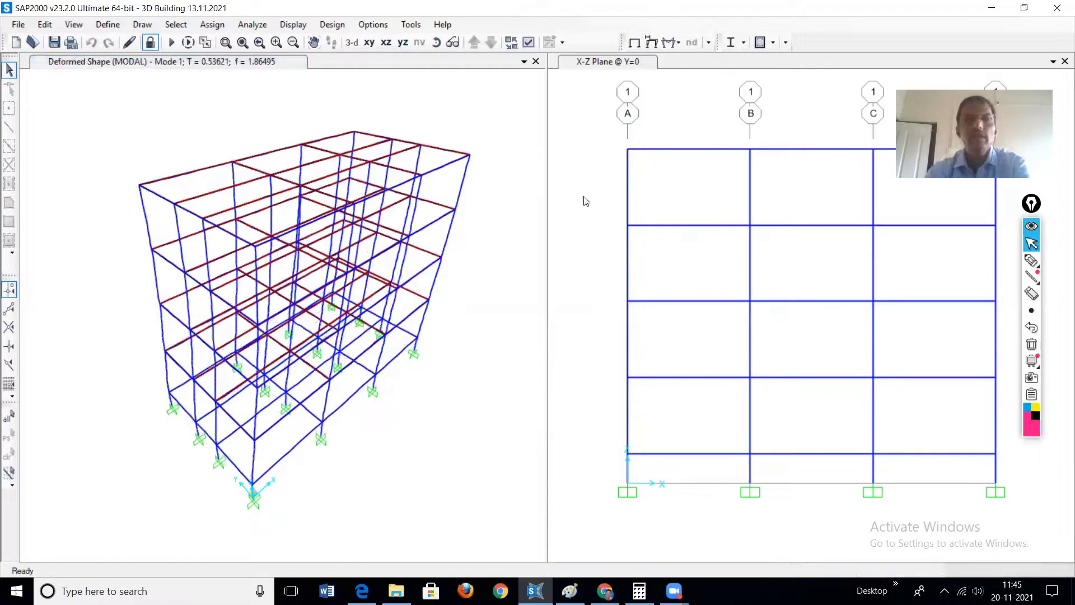
{"action": "left_click", "coordinate": [290, 26]}
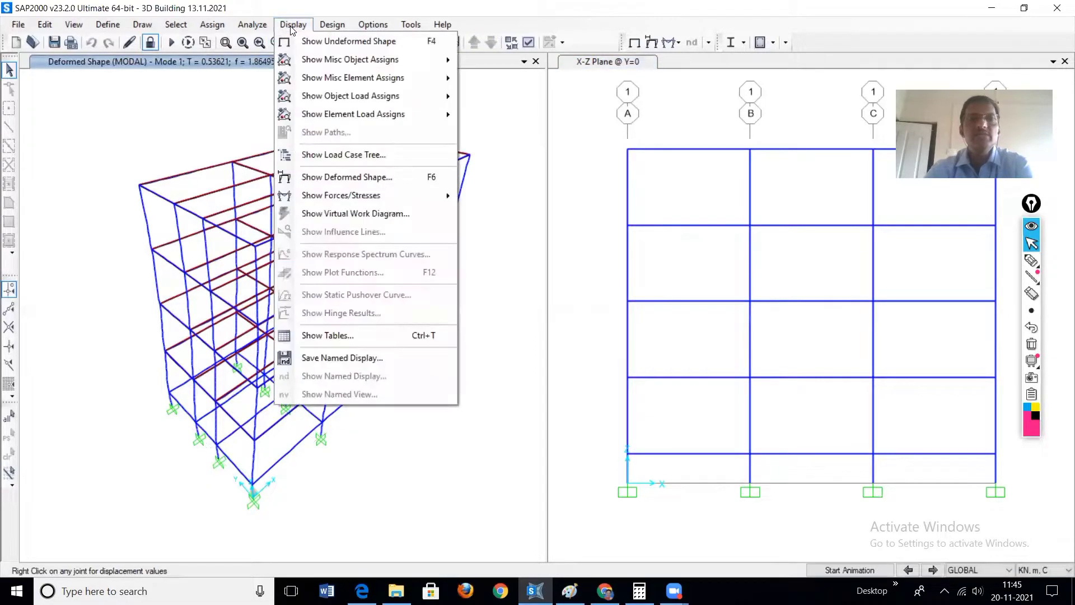
{"action": "left_click", "coordinate": [331, 336]}
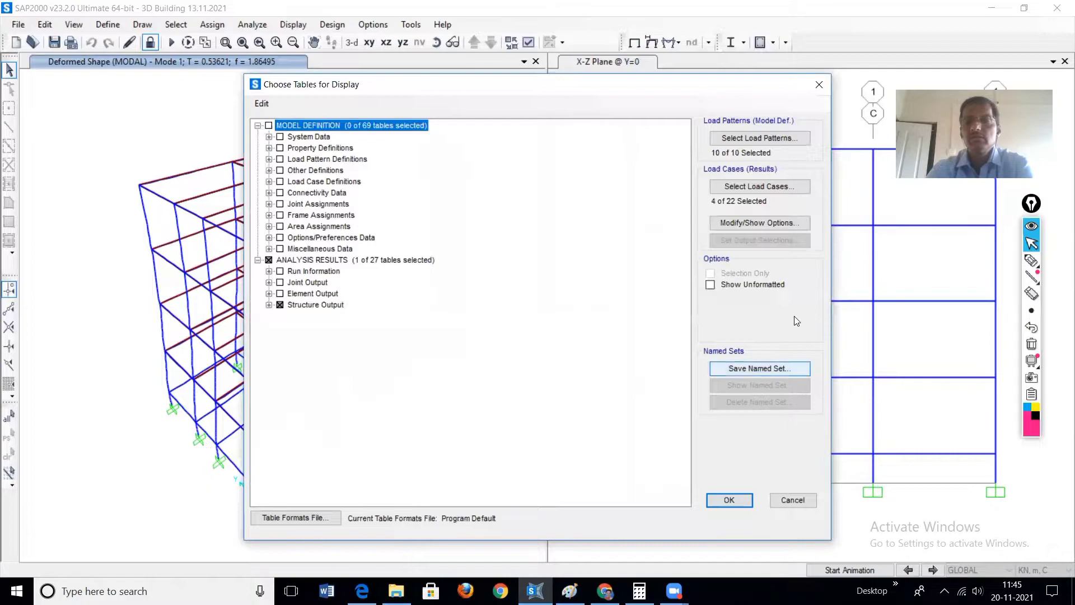
{"action": "left_click", "coordinate": [729, 500]}
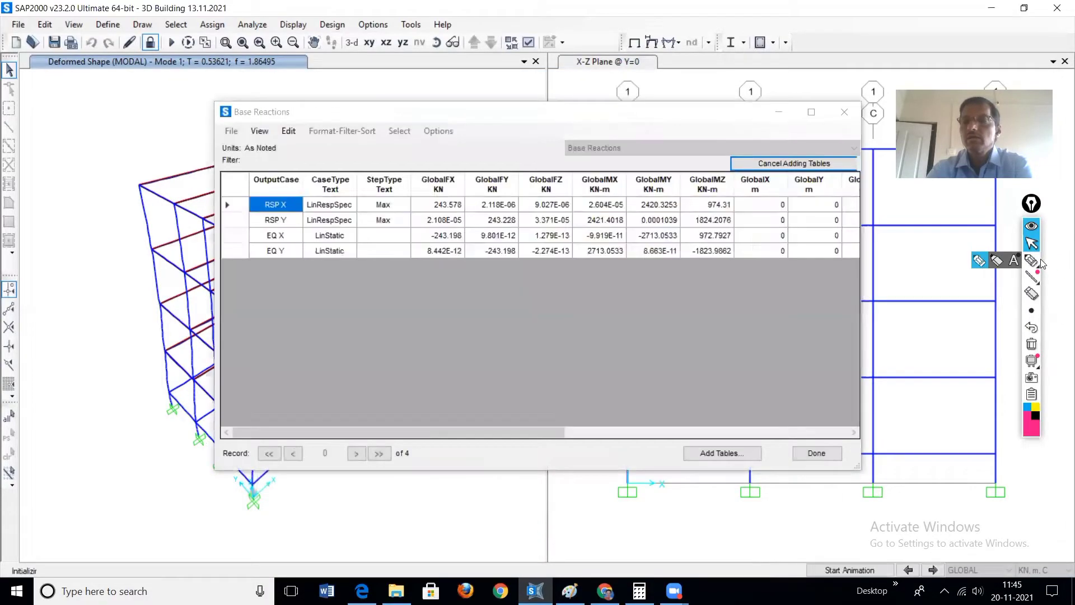
Step: Mark with the pen the GlobalFX values of RSP X and EQ X and the GlobalFY values of RSP Y and EQ Y, circling the EQ values
{"action": "mouse_move", "coordinate": [1032, 260]}
{"action": "left_click", "coordinate": [979, 261]}
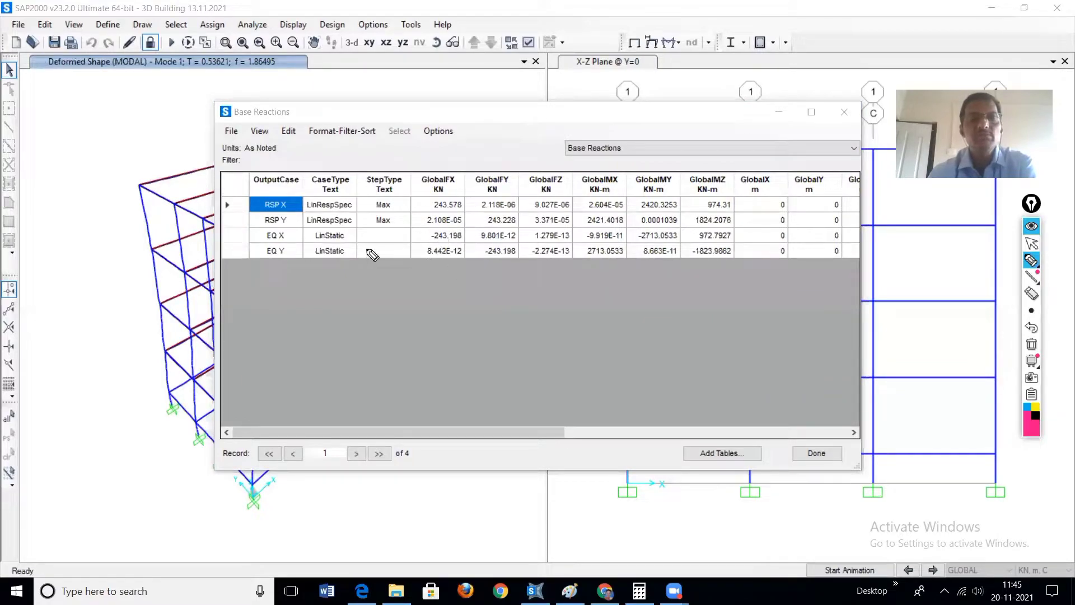
{"action": "left_click_drag", "start_coordinate": [266, 212], "coordinate": [293, 206]}
{"action": "mouse_move", "coordinate": [413, 202]}
{"action": "left_mouse_down"}
{"action": "mouse_move", "coordinate": [422, 210]}
{"action": "mouse_move", "coordinate": [446, 192]}
{"action": "left_mouse_up"}
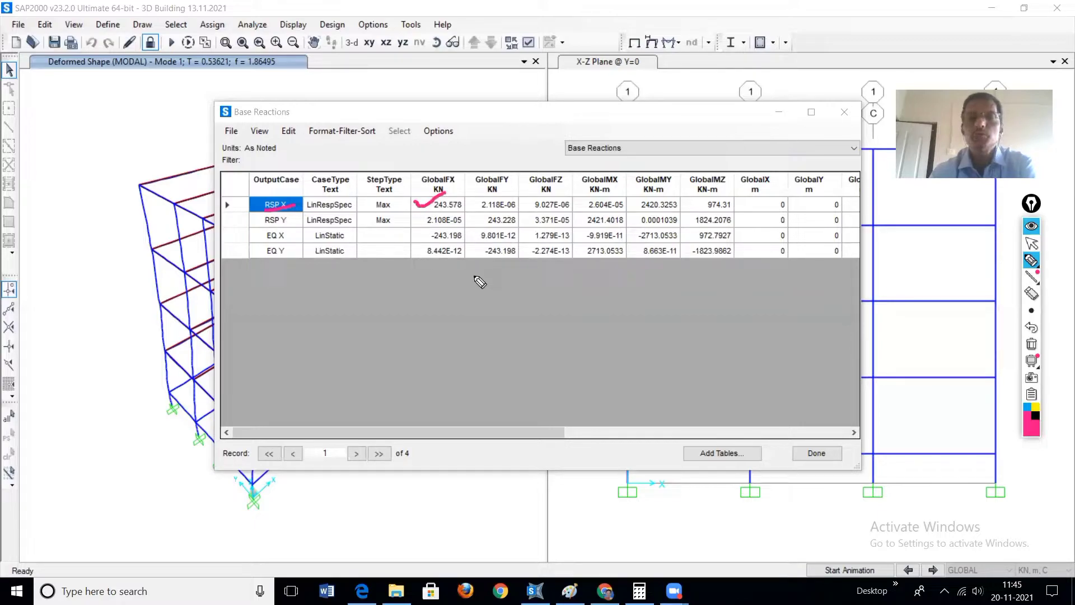
{"action": "left_click_drag", "start_coordinate": [411, 234], "coordinate": [430, 231]}
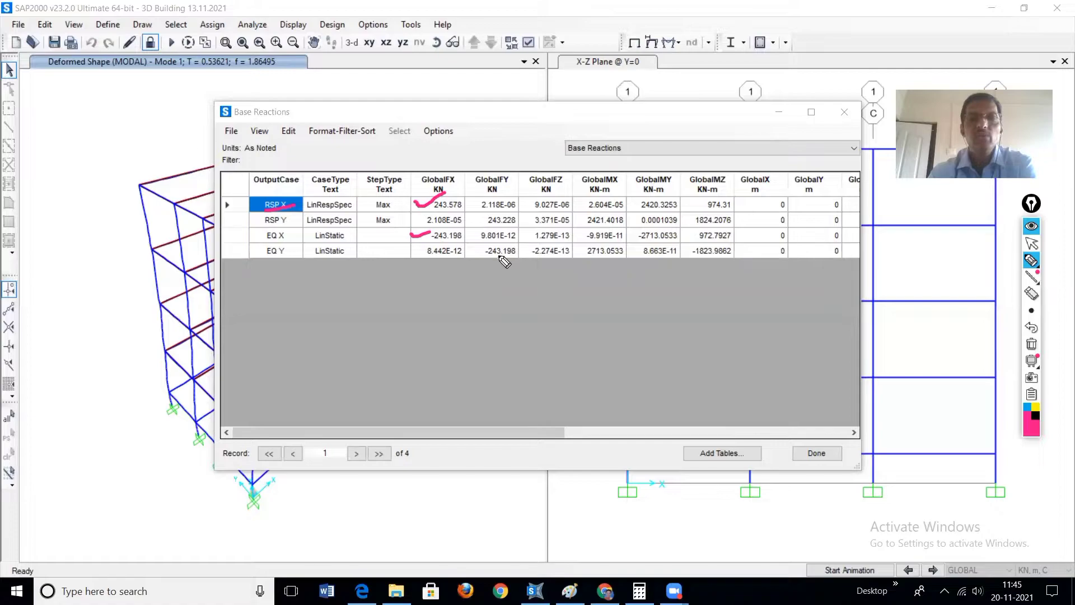
{"action": "left_click_drag", "start_coordinate": [468, 253], "coordinate": [484, 247]}
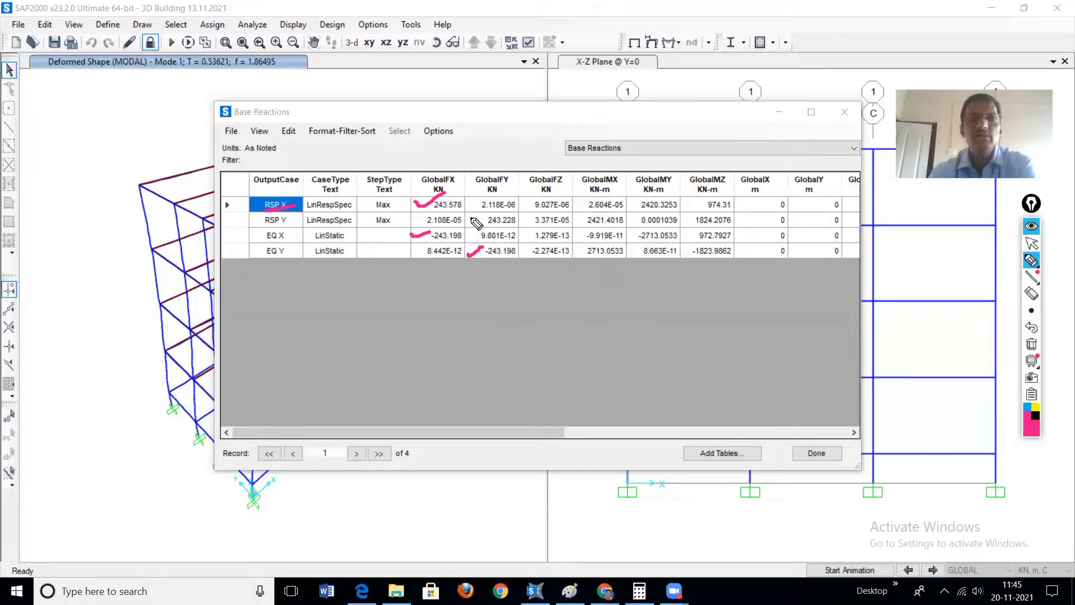
{"action": "left_click_drag", "start_coordinate": [471, 218], "coordinate": [490, 213]}
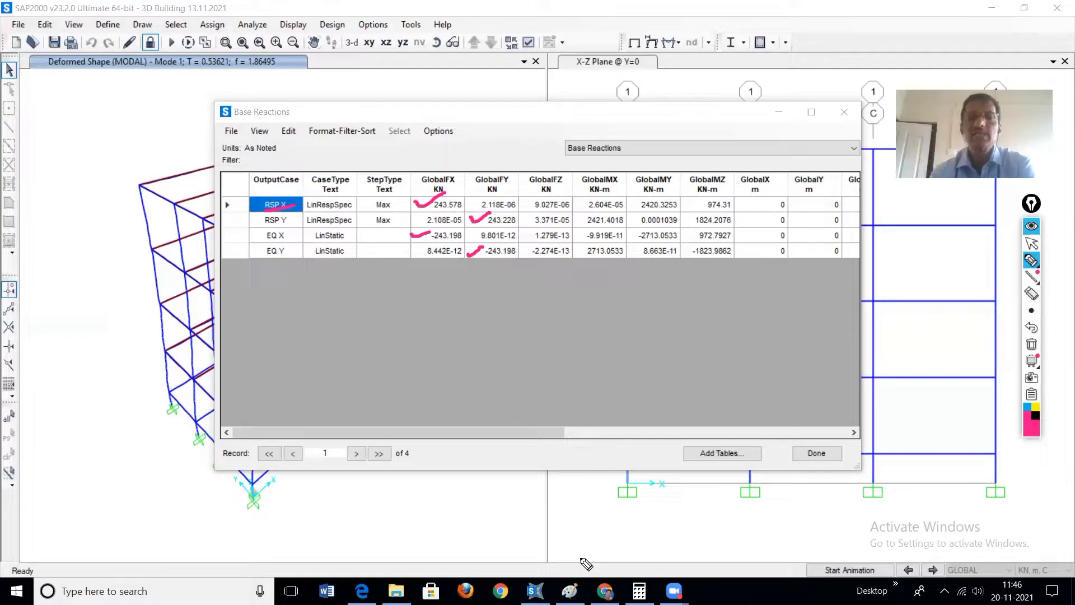
{"action": "mouse_move", "coordinate": [253, 233]}
{"action": "left_mouse_down"}
{"action": "mouse_move", "coordinate": [278, 231]}
{"action": "mouse_move", "coordinate": [274, 248]}
{"action": "left_mouse_up"}
{"action": "mouse_move", "coordinate": [459, 231]}
{"action": "left_mouse_down"}
{"action": "mouse_move", "coordinate": [432, 237]}
{"action": "mouse_move", "coordinate": [513, 263]}
{"action": "mouse_move", "coordinate": [520, 247]}
{"action": "left_mouse_up"}
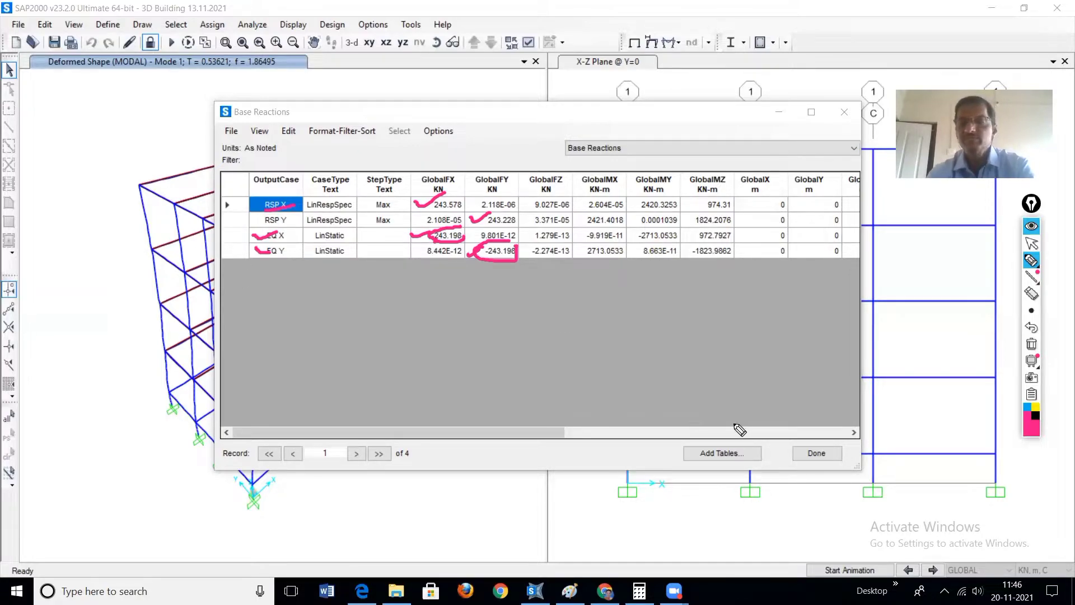
Step: Close the Base Reactions table and clear the pen marks from the screen
{"action": "key", "text": "Escape"}
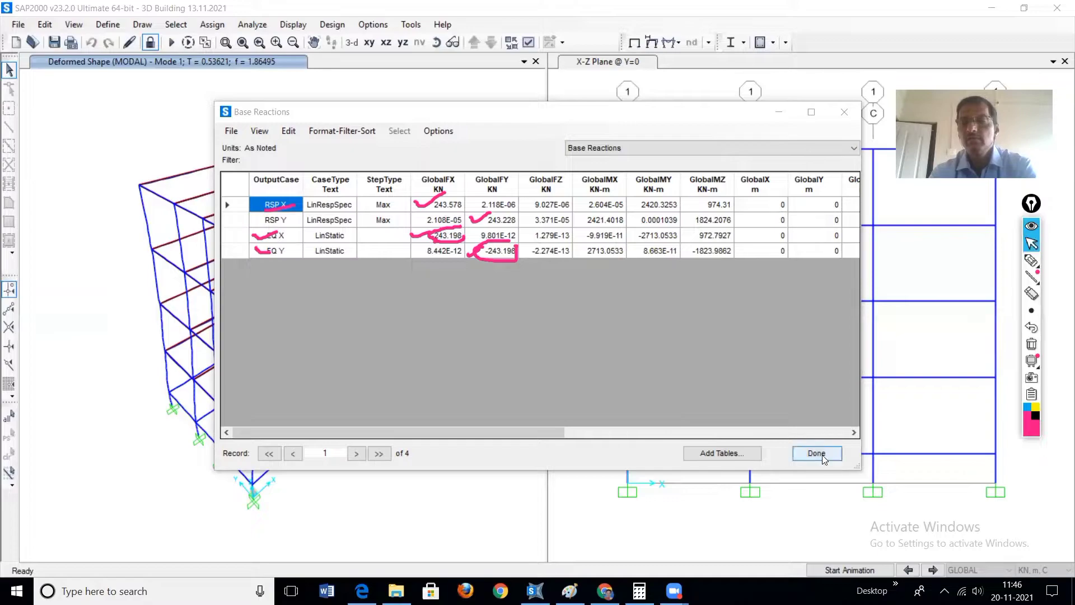
{"action": "left_click", "coordinate": [818, 454]}
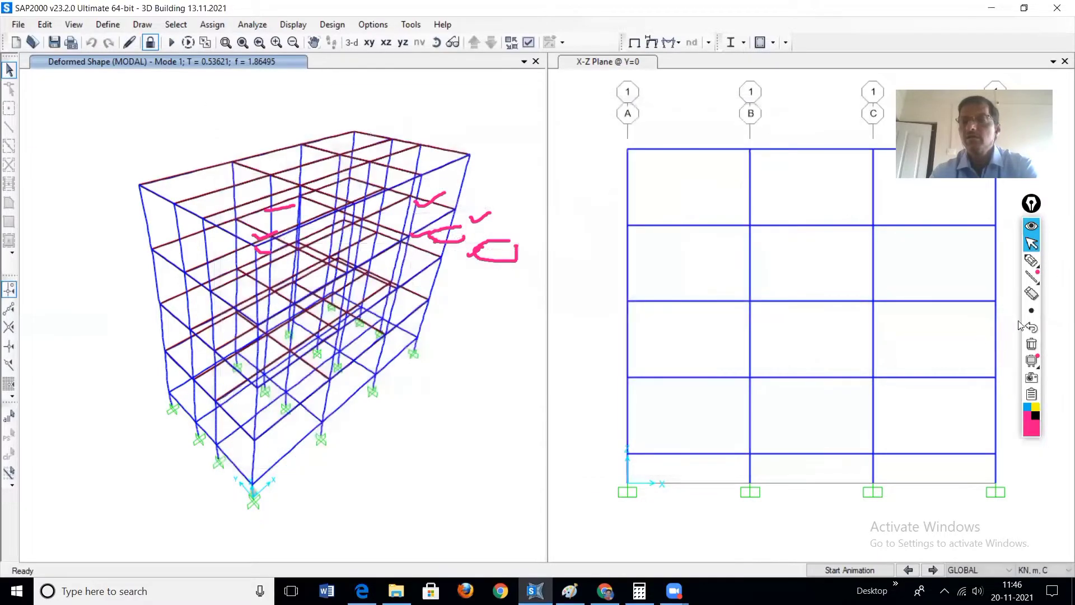
{"action": "left_click", "coordinate": [1032, 346]}
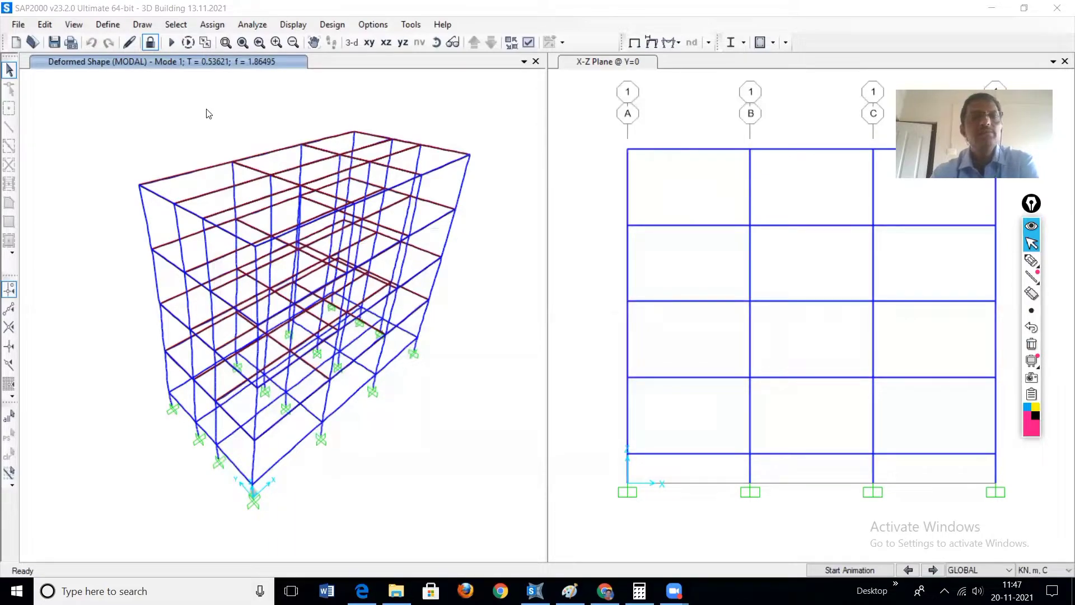
Step: Set the concrete frame design code to Indian IS 456-2000 in the design preferences and accept them
{"action": "left_click", "coordinate": [272, 89]}
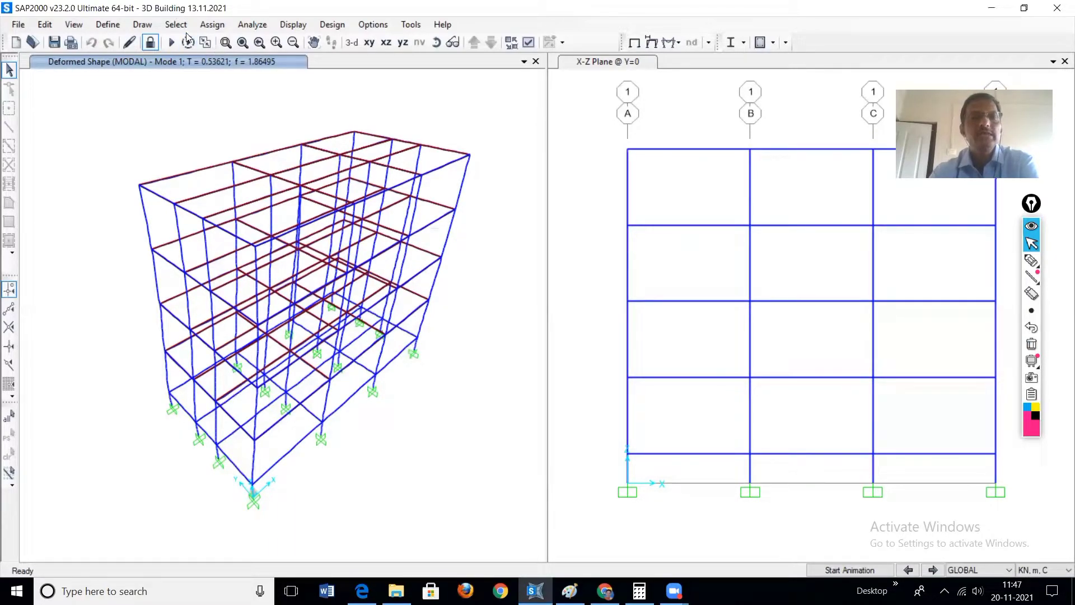
{"action": "left_click", "coordinate": [333, 27]}
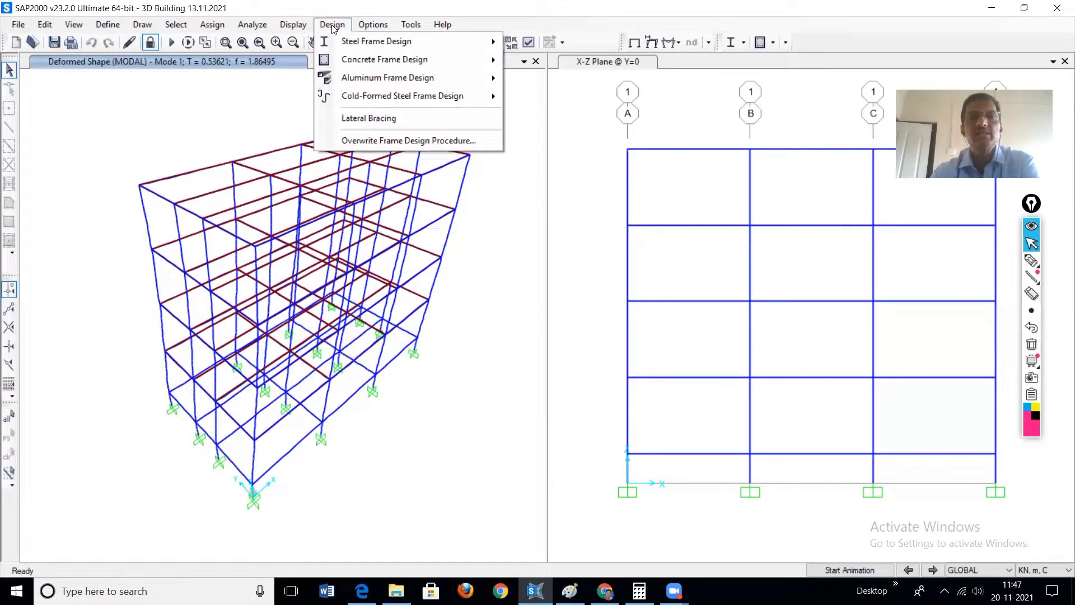
{"action": "mouse_move", "coordinate": [359, 64]}
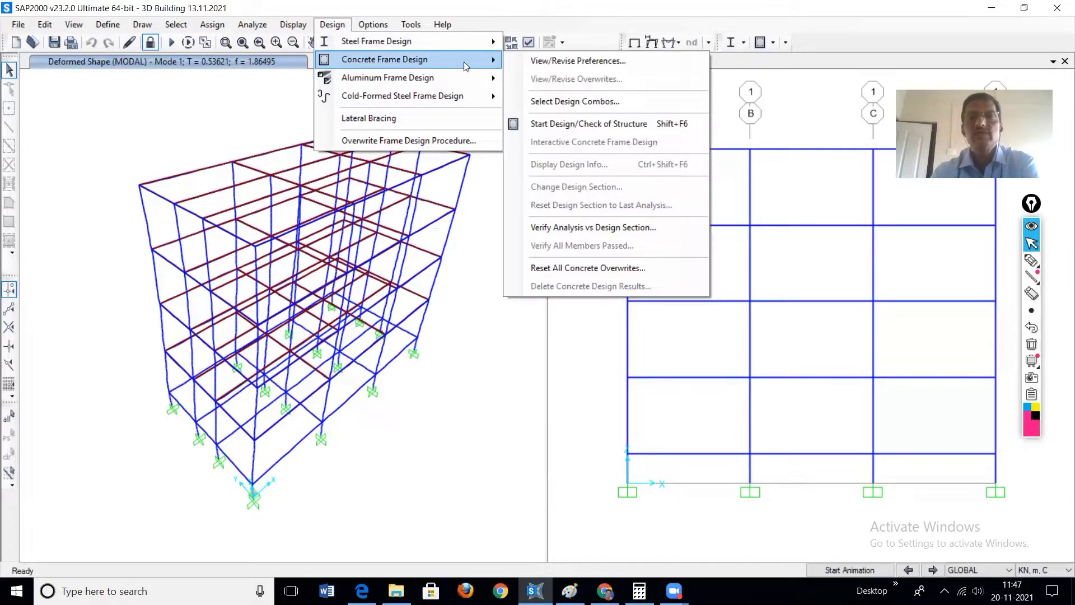
{"action": "left_click", "coordinate": [569, 65]}
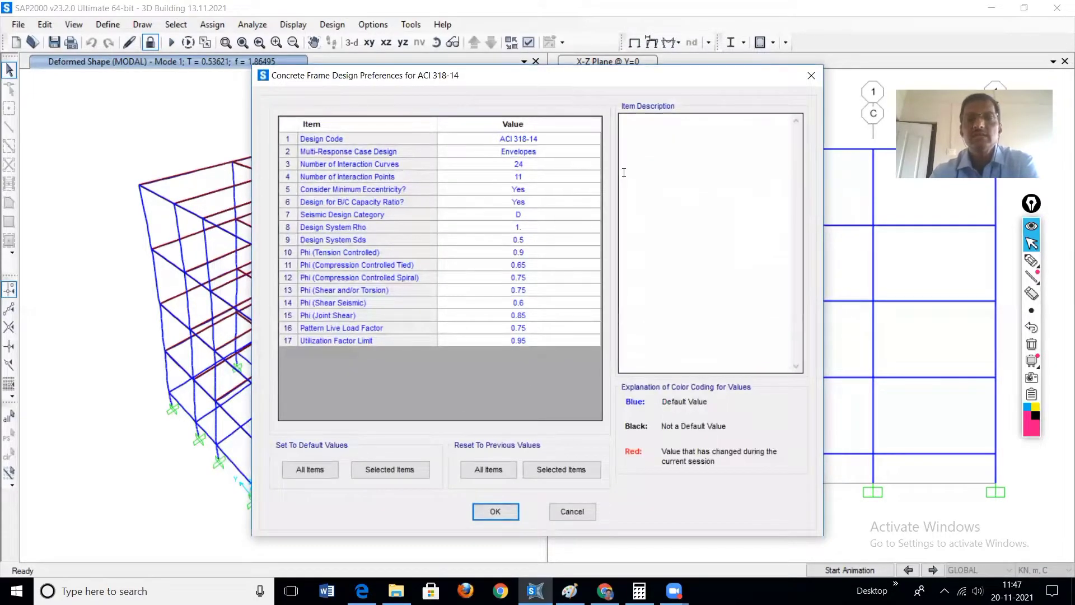
{"action": "left_click", "coordinate": [562, 143]}
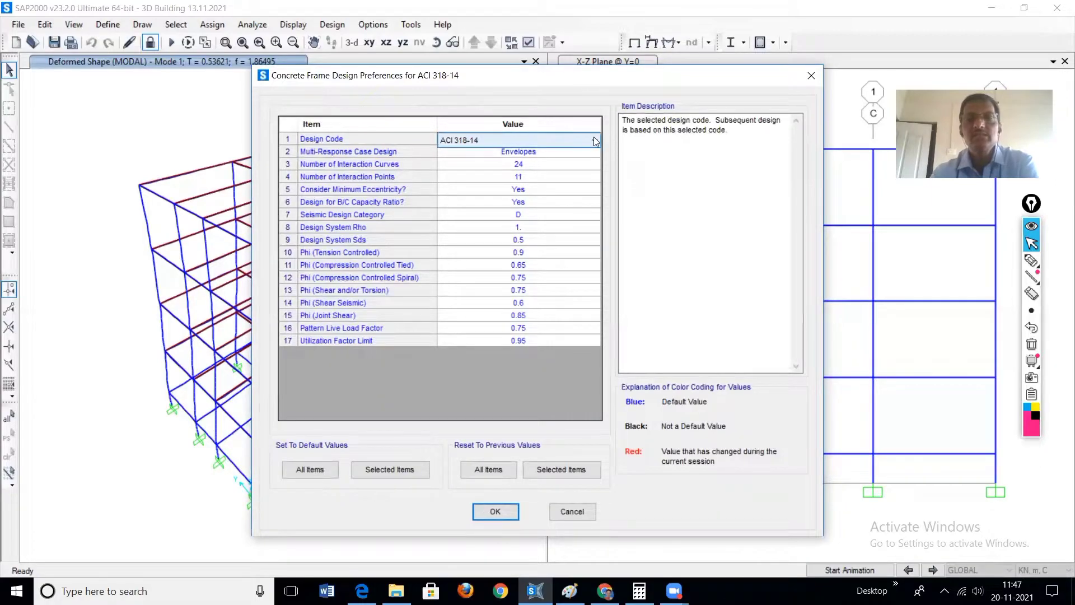
{"action": "left_click", "coordinate": [594, 138]}
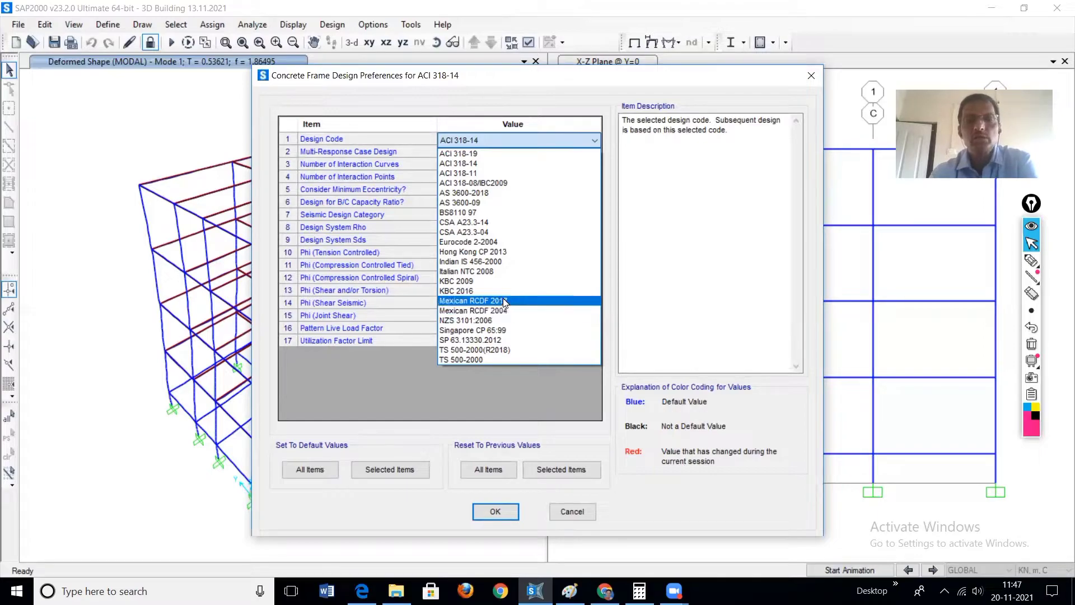
{"action": "left_click", "coordinate": [481, 261]}
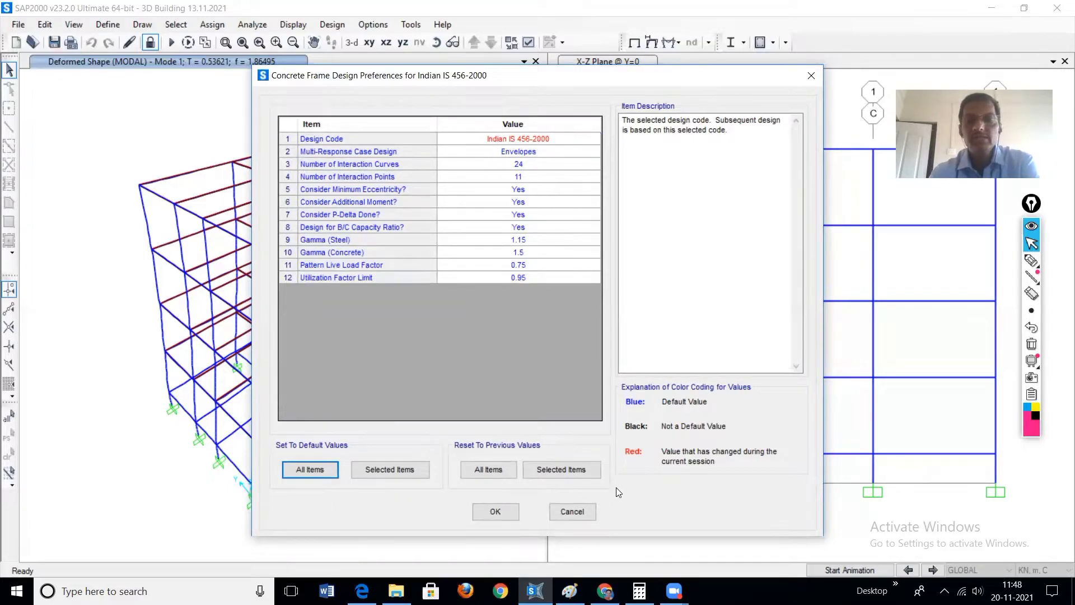
{"action": "left_click", "coordinate": [504, 511]}
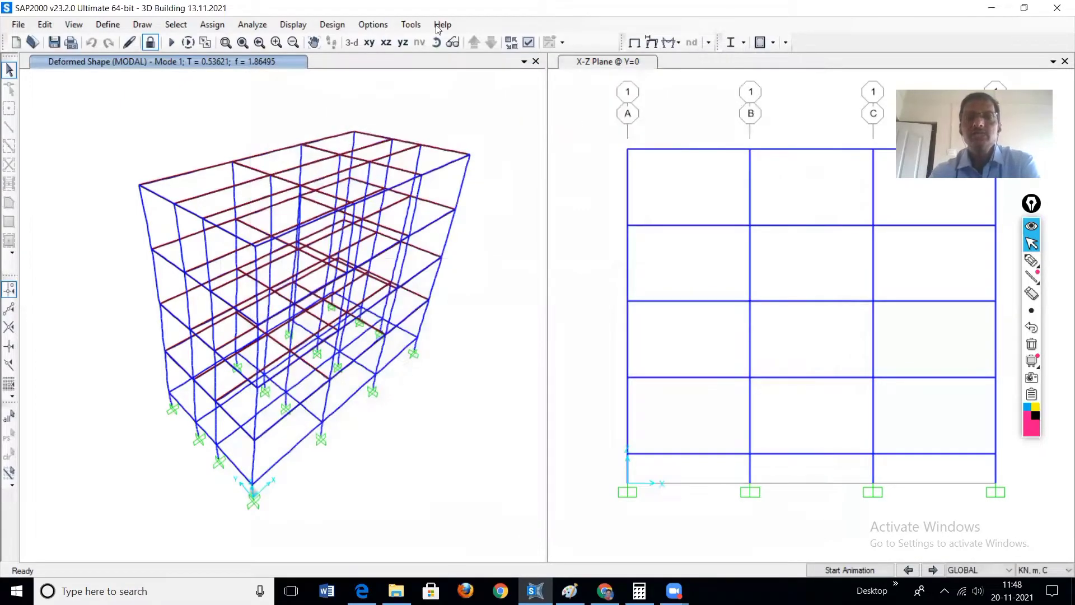
Step: Open the concrete design load combination selection and accept it with automatic code-based combinations for the Strength type
{"action": "left_click", "coordinate": [334, 26]}
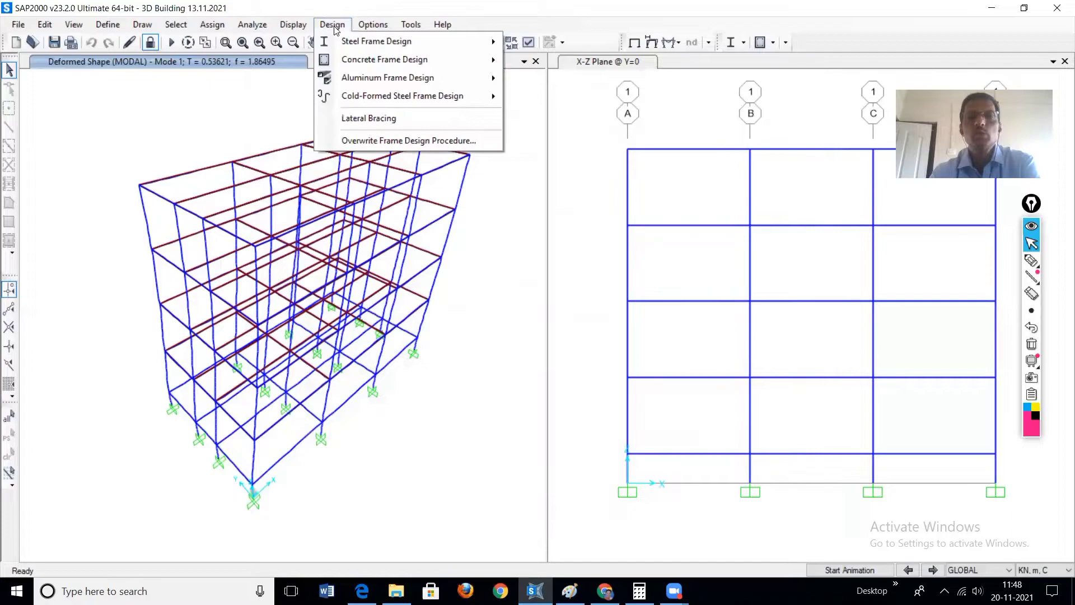
{"action": "mouse_move", "coordinate": [358, 61]}
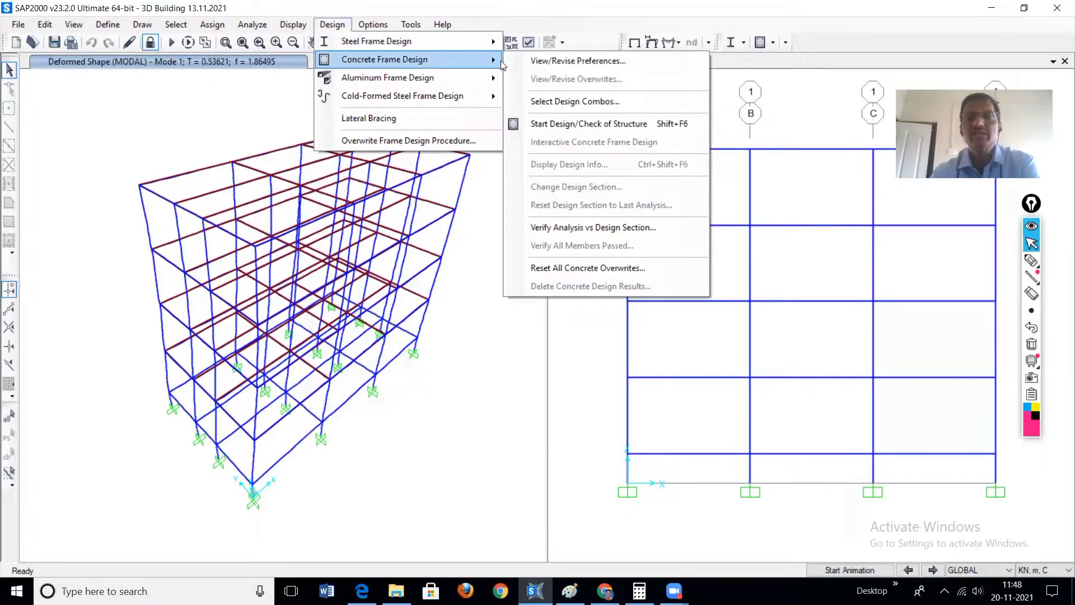
{"action": "left_click", "coordinate": [566, 102]}
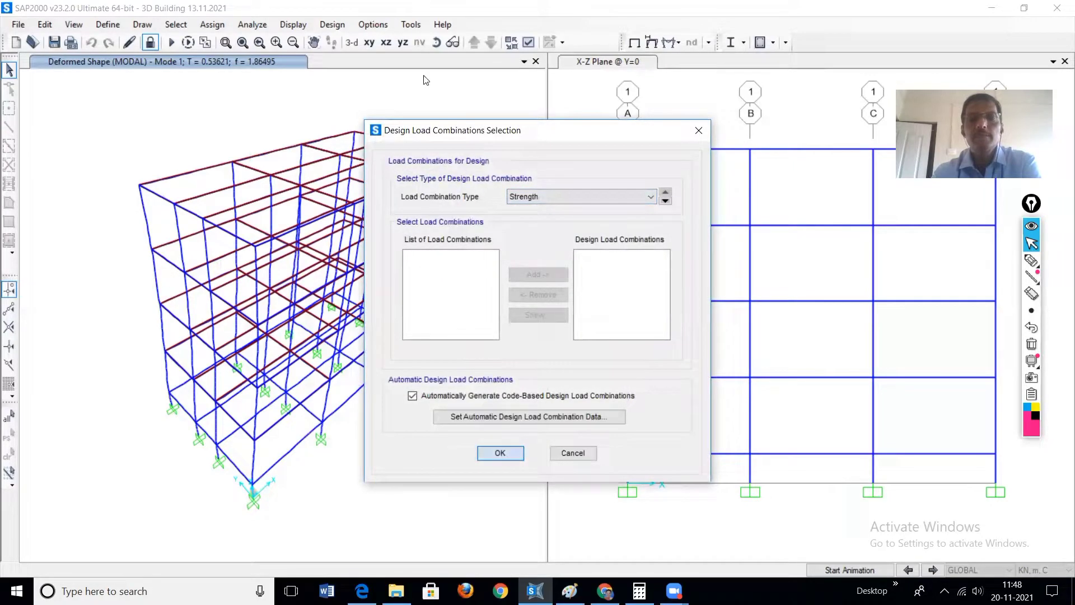
{"action": "left_click", "coordinate": [500, 452]}
{"action": "left_click", "coordinate": [332, 24]}
{"action": "mouse_move", "coordinate": [368, 57]}
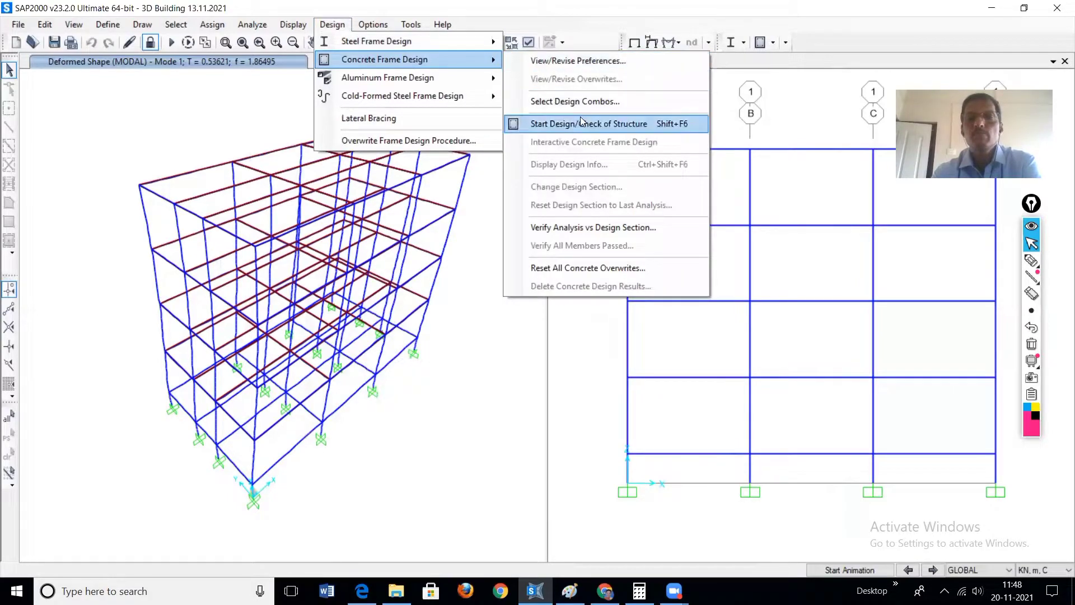
{"action": "left_click", "coordinate": [472, 356]}
{"action": "left_click", "coordinate": [109, 25]}
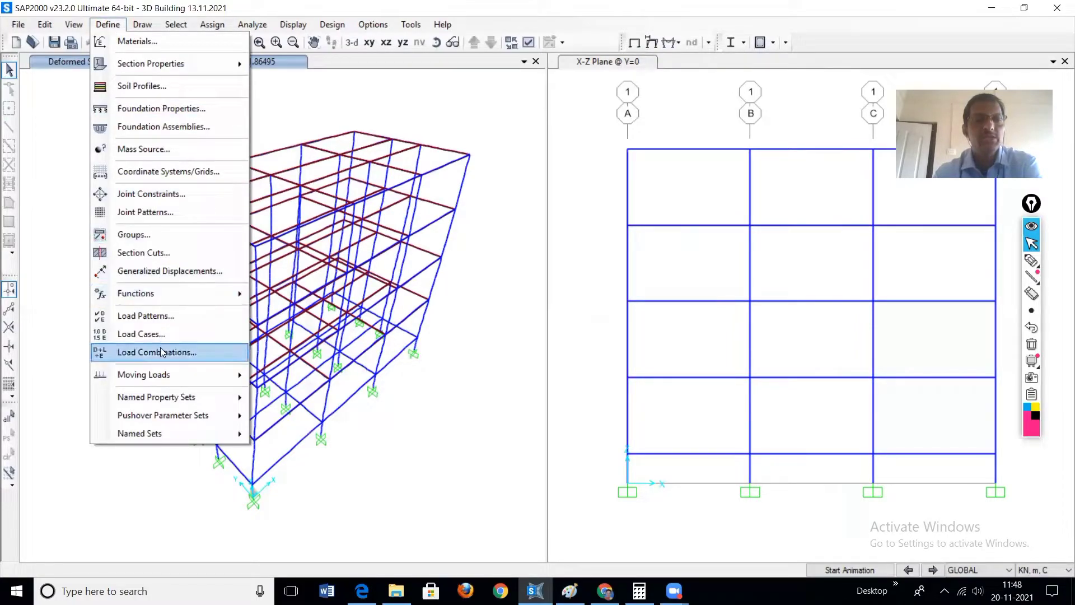
{"action": "left_click", "coordinate": [106, 25]}
{"action": "left_click", "coordinate": [106, 25]}
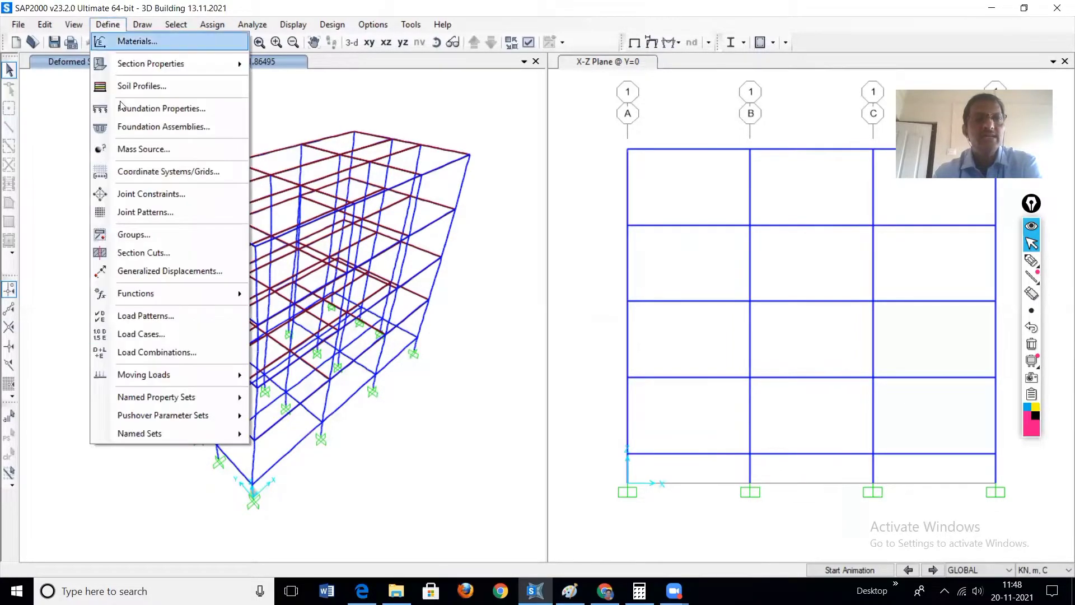
{"action": "left_click", "coordinate": [154, 355]}
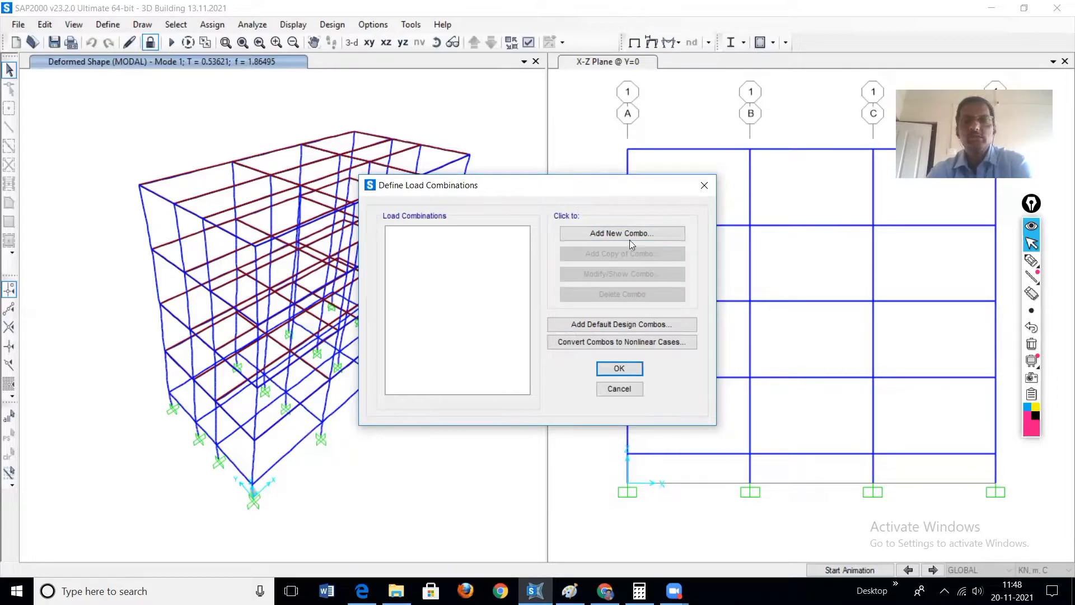
{"action": "left_click", "coordinate": [609, 233]}
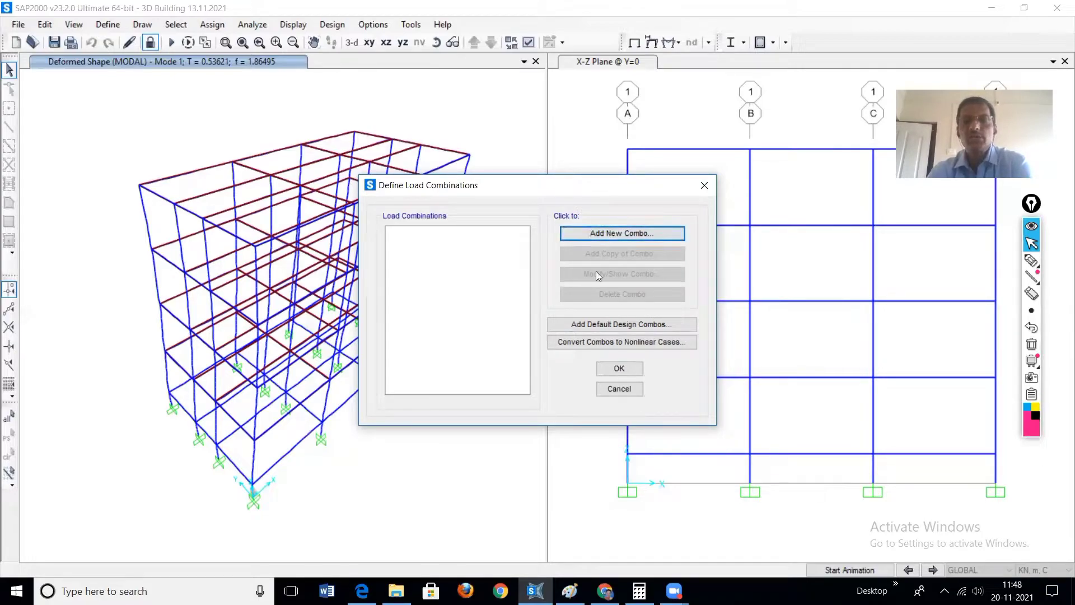
{"action": "left_click", "coordinate": [493, 464]}
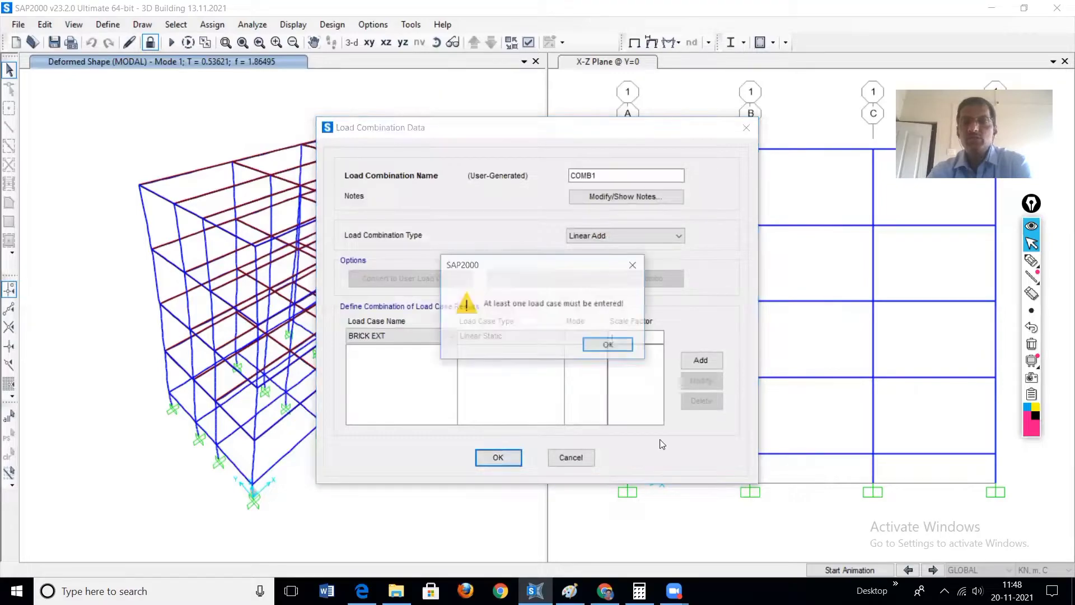
{"action": "left_click", "coordinate": [598, 345]}
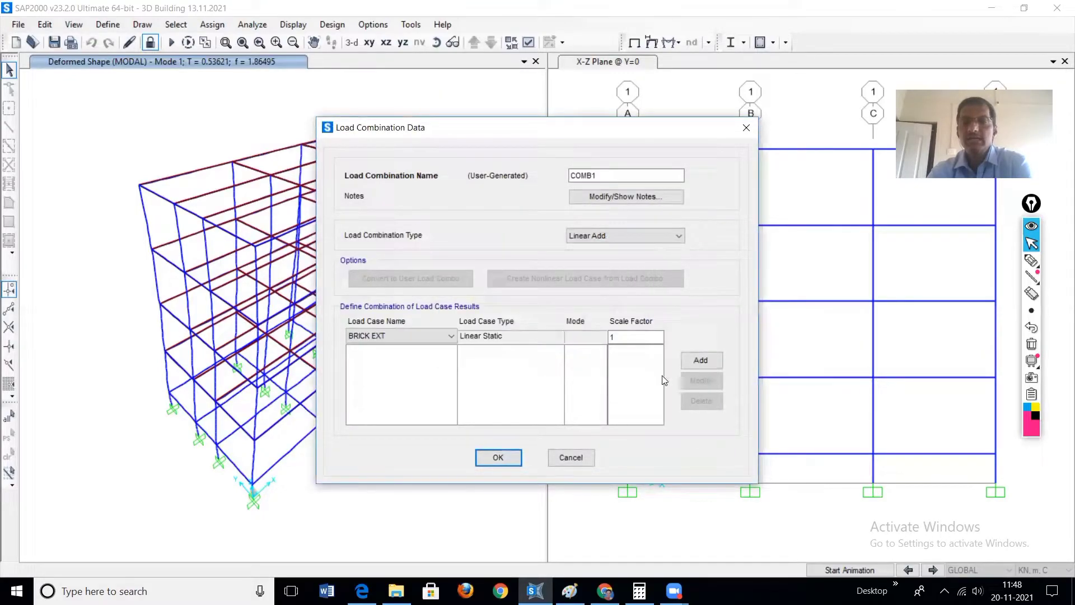
{"action": "left_click", "coordinate": [576, 462]}
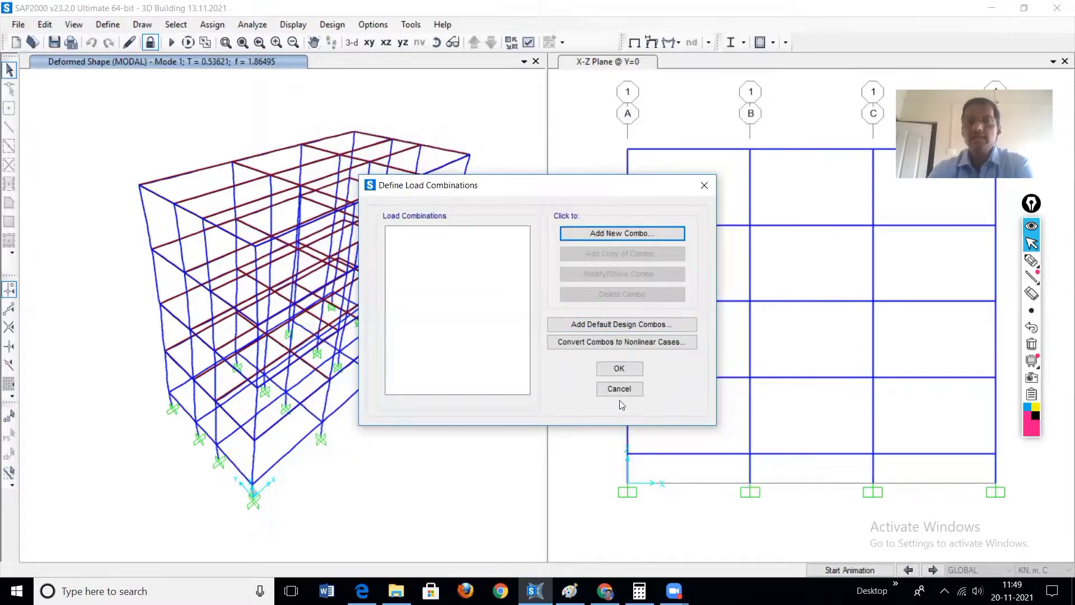
{"action": "left_click", "coordinate": [631, 389]}
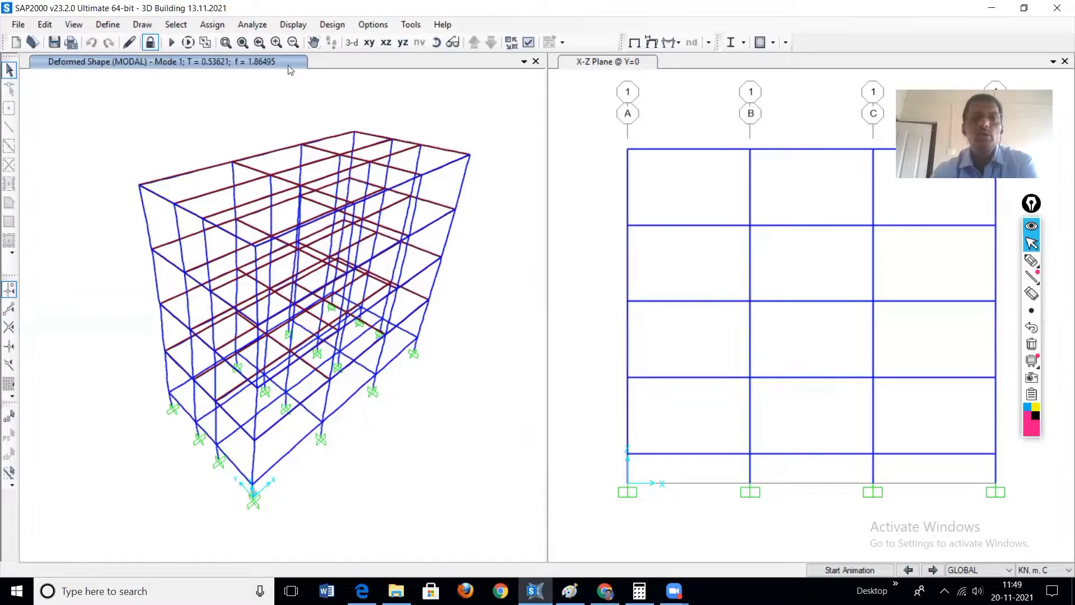
Step: Run the concrete design/check of the structure and show the longitudinal reinforcing areas in the X-Z plane
{"action": "left_click", "coordinate": [330, 25]}
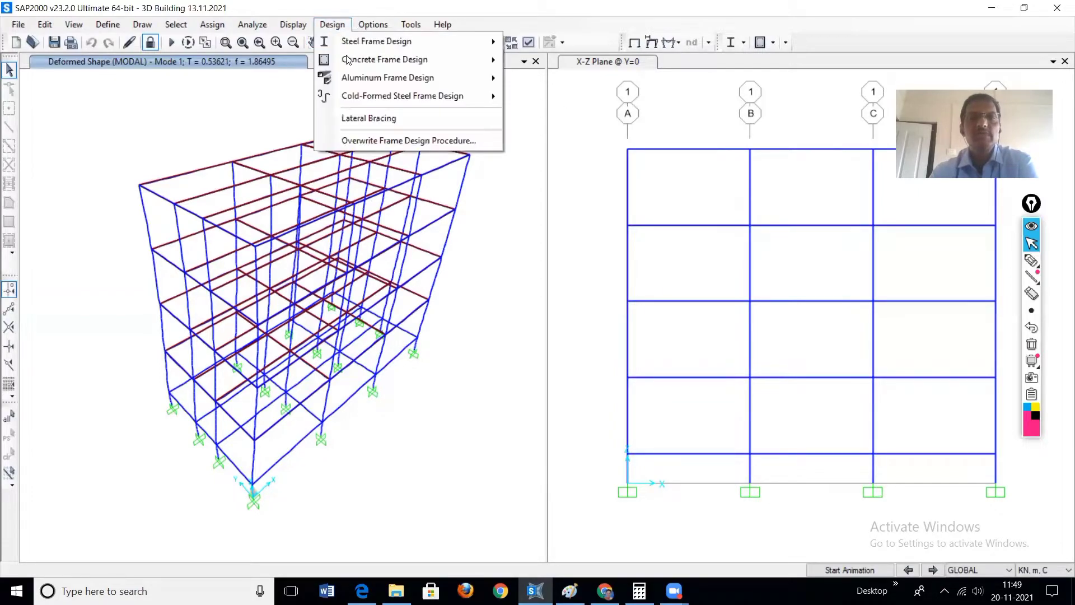
{"action": "mouse_move", "coordinate": [352, 60]}
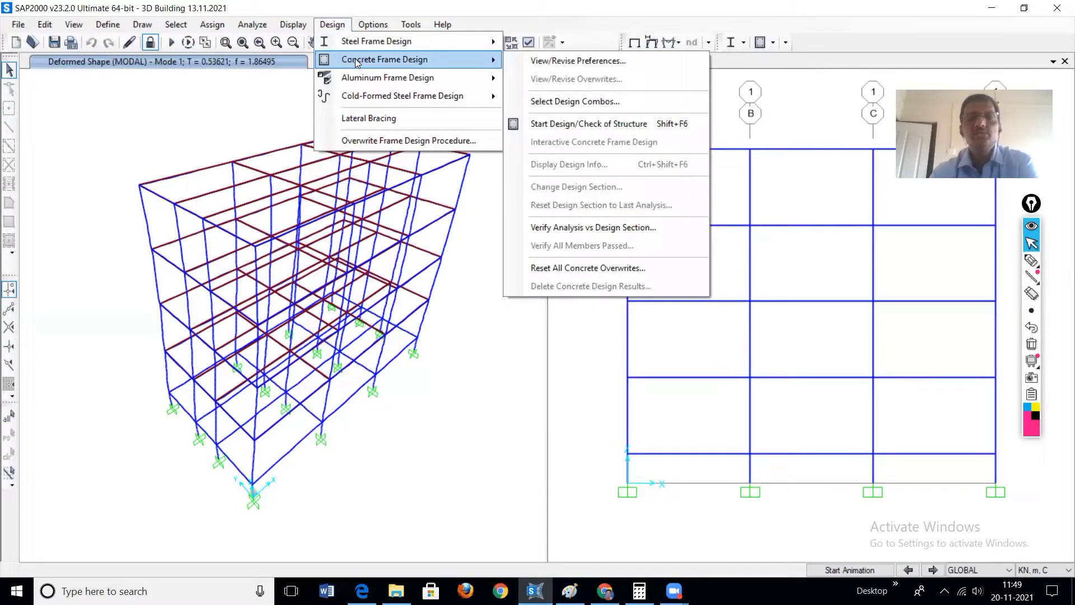
{"action": "left_click", "coordinate": [598, 125]}
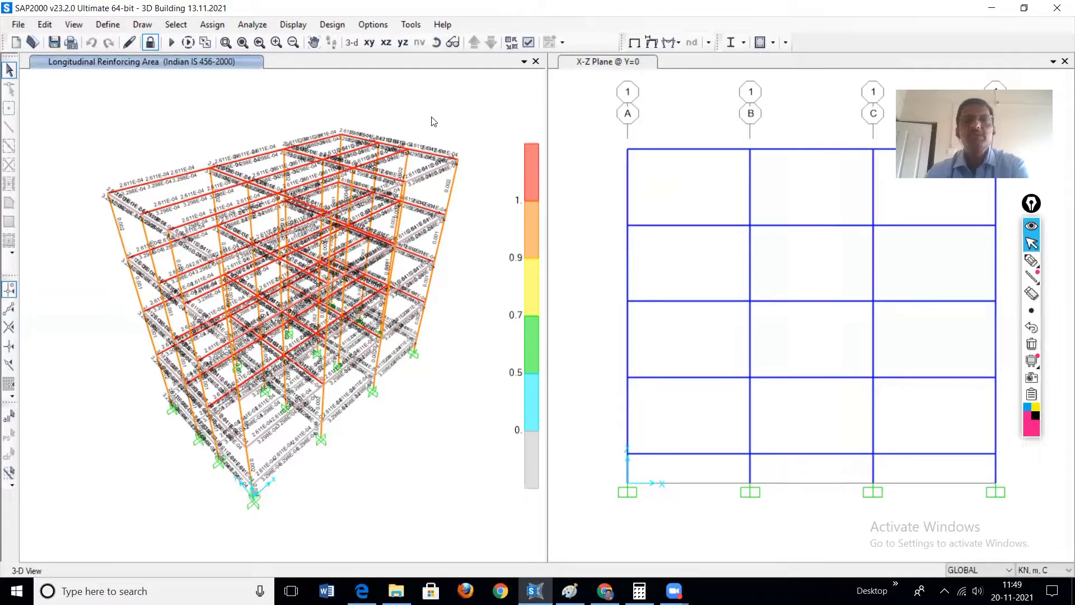
{"action": "left_click", "coordinate": [384, 44]}
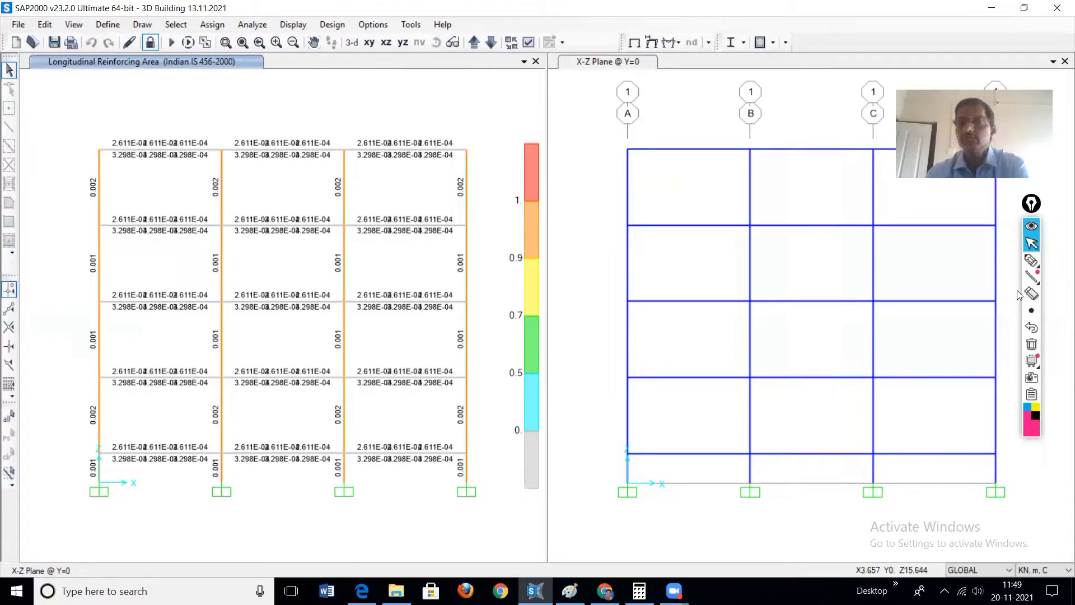
Step: Circle with the pen the Longitudinal Reinforcing Area view title and the reinforcement value of the top-storey column on grid A
{"action": "mouse_move", "coordinate": [1032, 260]}
{"action": "left_click", "coordinate": [985, 261]}
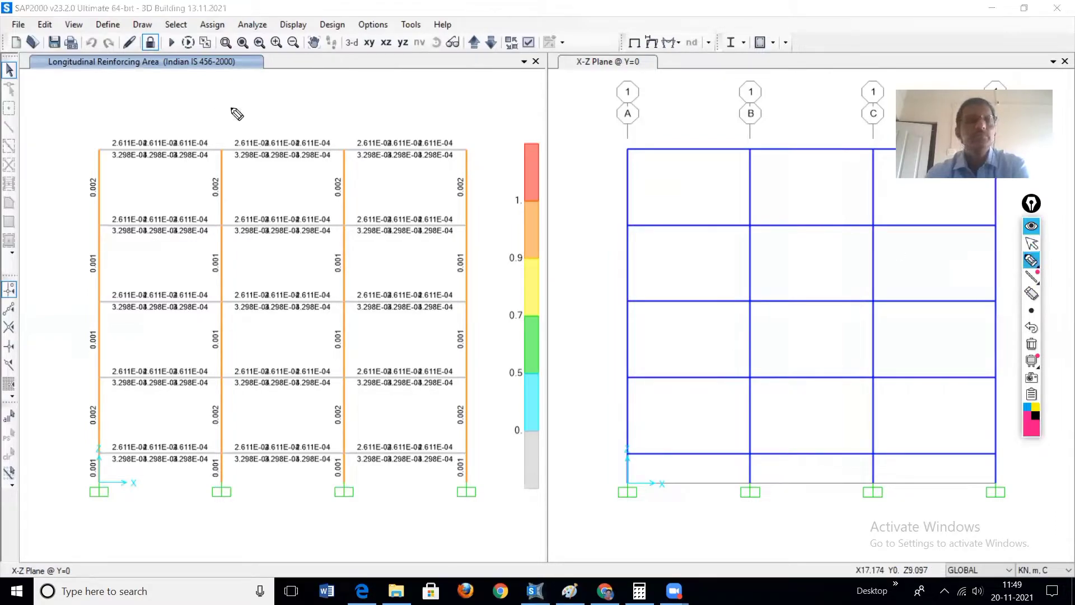
{"action": "mouse_move", "coordinate": [186, 48]}
{"action": "left_mouse_down"}
{"action": "mouse_move", "coordinate": [111, 48]}
{"action": "mouse_move", "coordinate": [117, 87]}
{"action": "mouse_move", "coordinate": [219, 70]}
{"action": "left_mouse_up"}
{"action": "mouse_move", "coordinate": [101, 173]}
{"action": "left_mouse_down"}
{"action": "mouse_move", "coordinate": [84, 192]}
{"action": "mouse_move", "coordinate": [105, 209]}
{"action": "mouse_move", "coordinate": [111, 179]}
{"action": "left_mouse_up"}
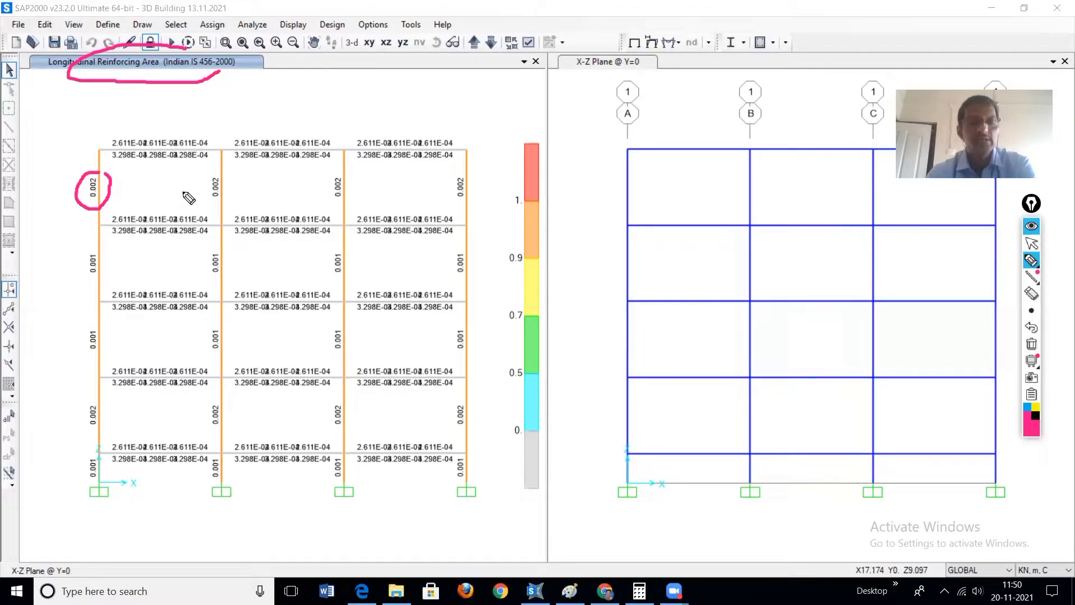
Step: Return to the pointer and open the concrete beam design information for the roof beam between grids A and B
{"action": "key", "text": "ctrl+shift+2"}
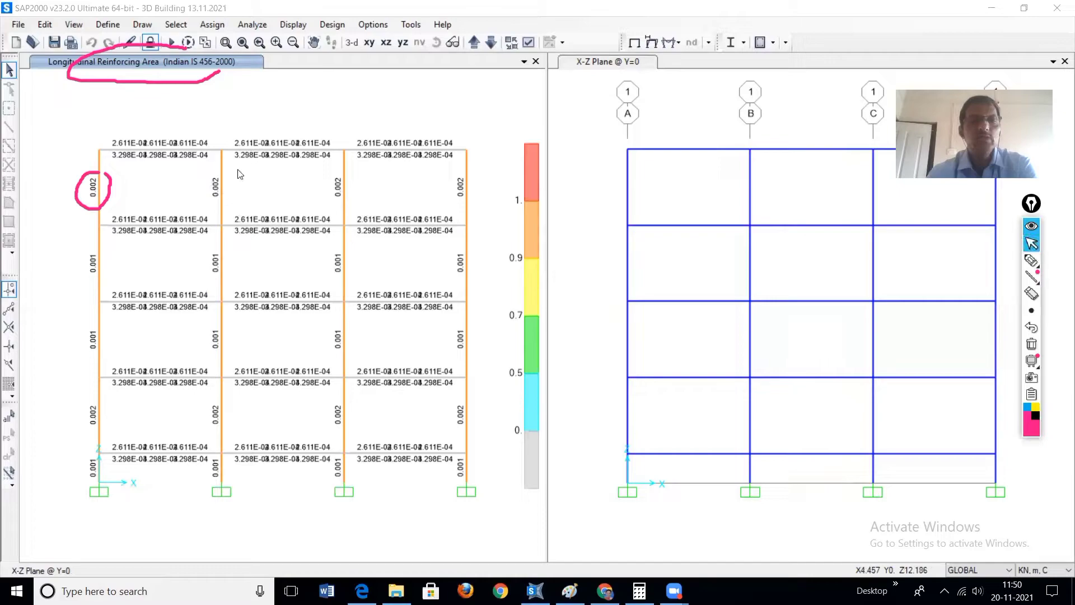
{"action": "right_click", "coordinate": [191, 149]}
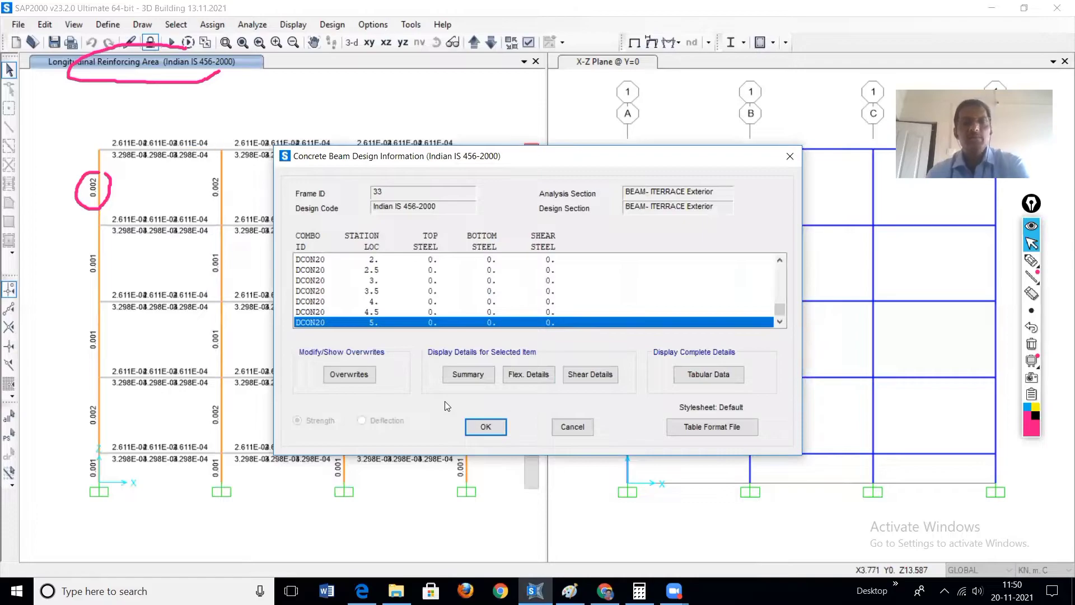
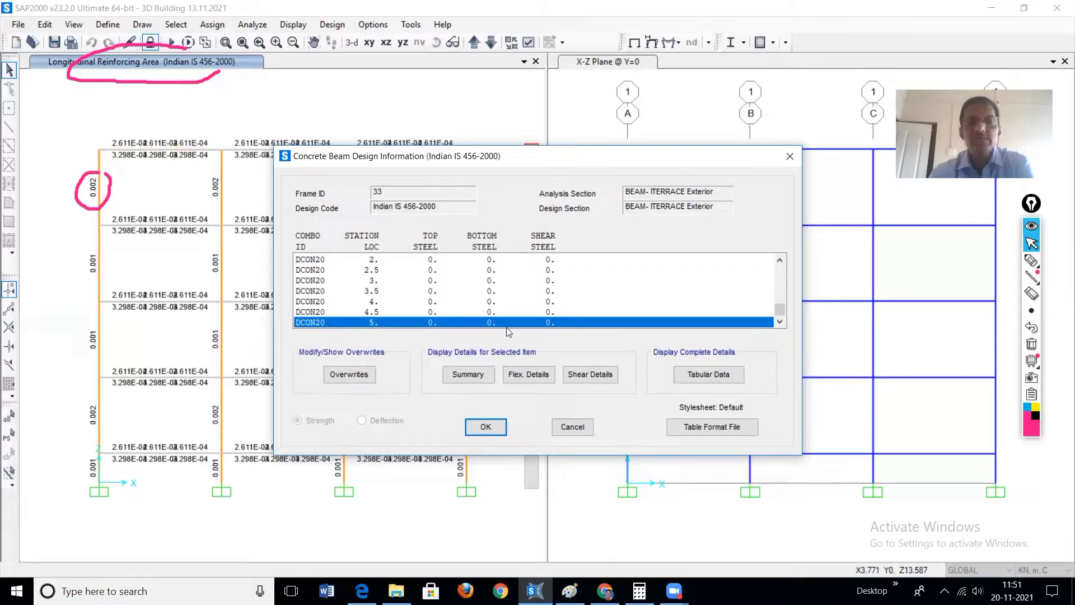
Step: Close the beam design information and open the display settings for the concrete design results
{"action": "left_click", "coordinate": [486, 427]}
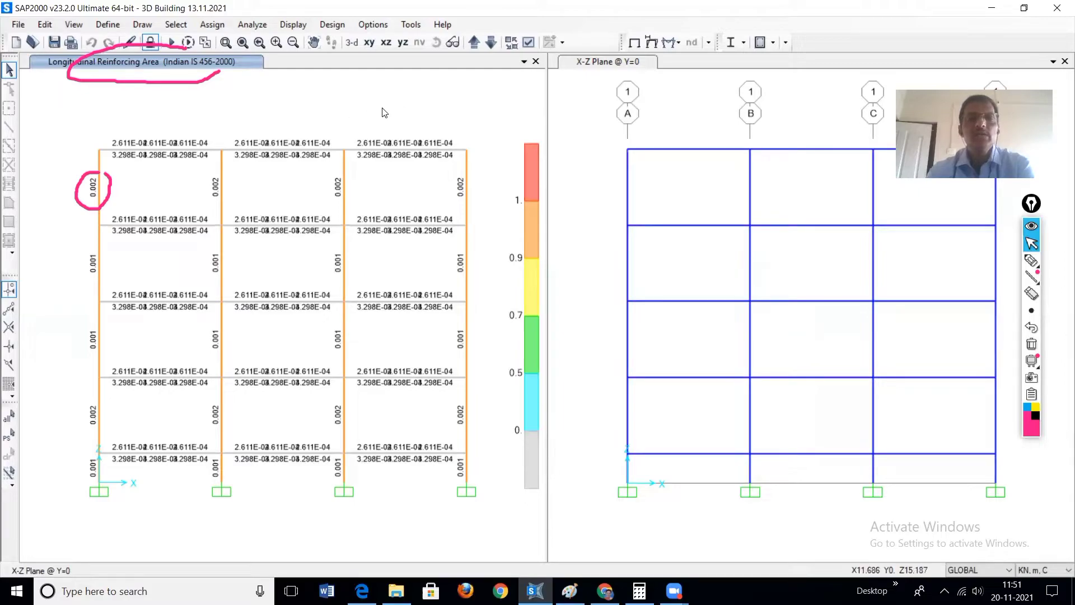
{"action": "left_click", "coordinate": [295, 26]}
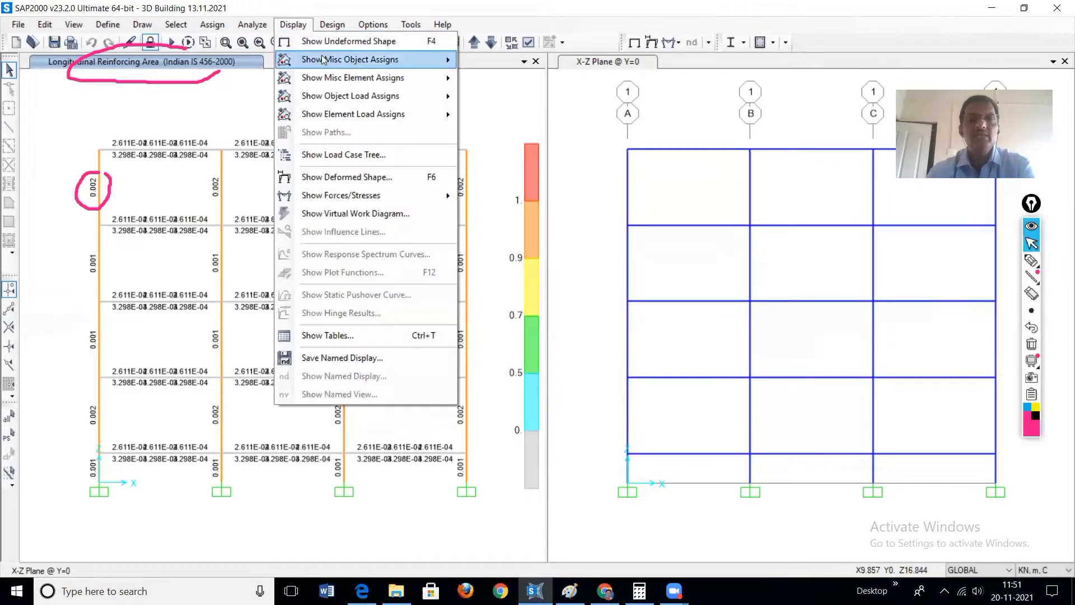
{"action": "left_click", "coordinate": [334, 26]}
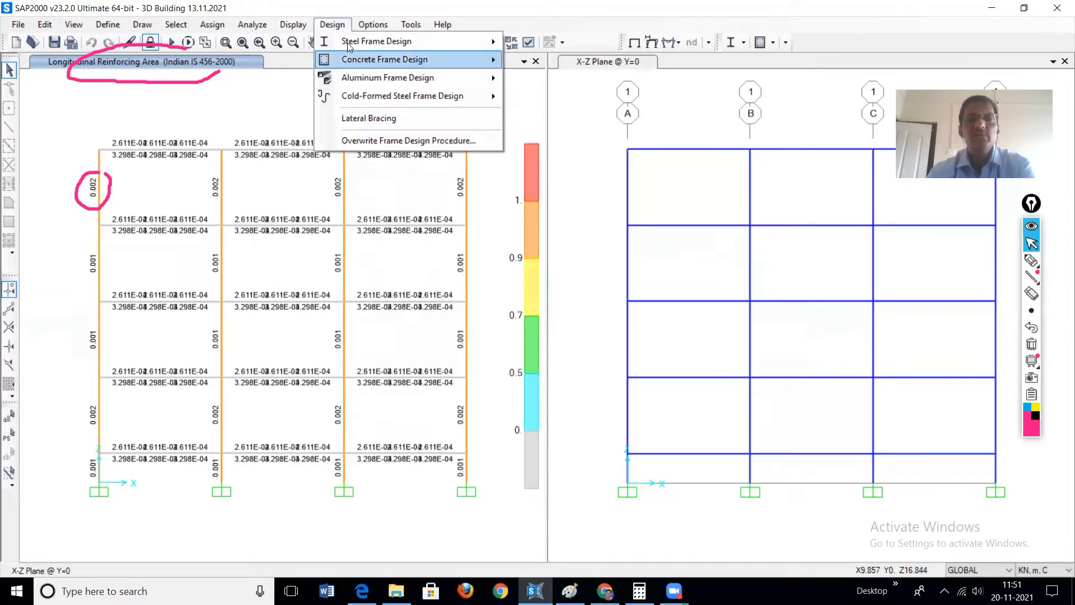
{"action": "mouse_move", "coordinate": [359, 64]}
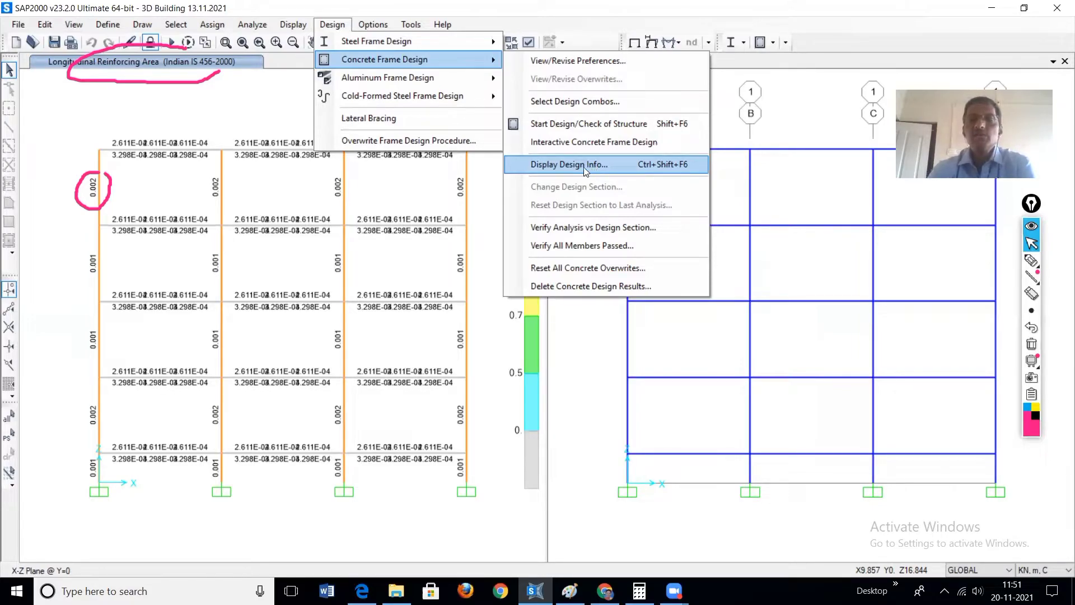
{"action": "left_click", "coordinate": [555, 166]}
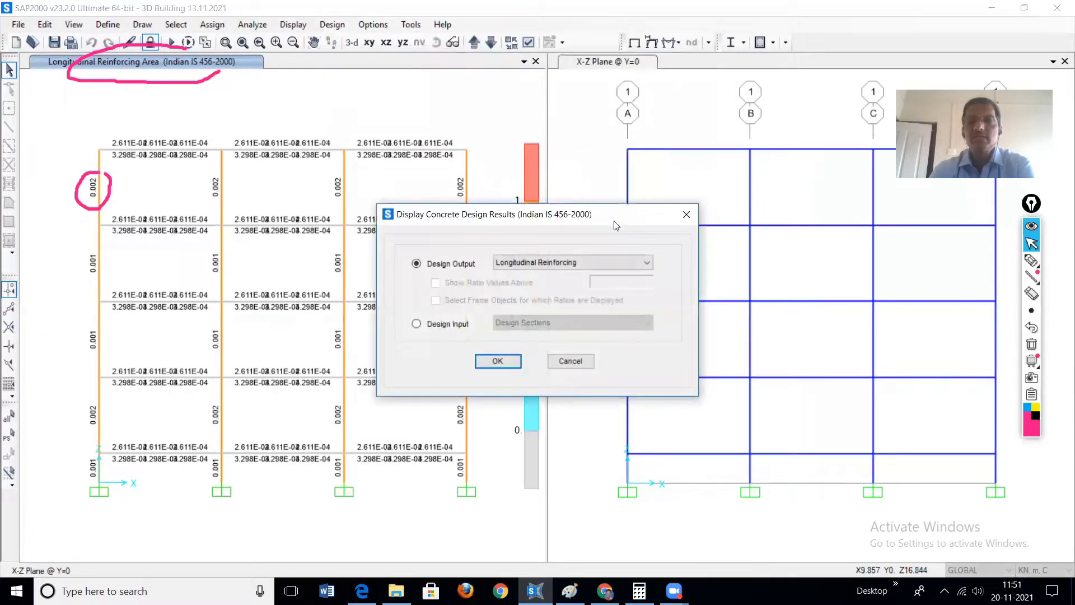
{"action": "left_click_drag", "start_coordinate": [616, 225], "coordinate": [801, 138]}
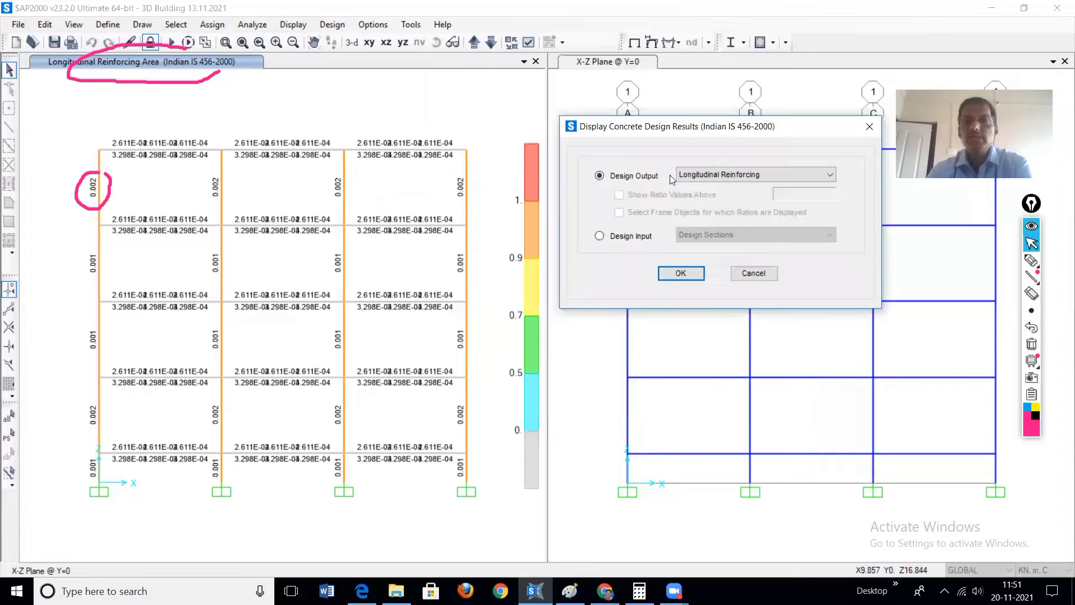
Step: Display the Identify All Failures design output in a 3-D view and erase the pen marks
{"action": "left_click", "coordinate": [830, 176]}
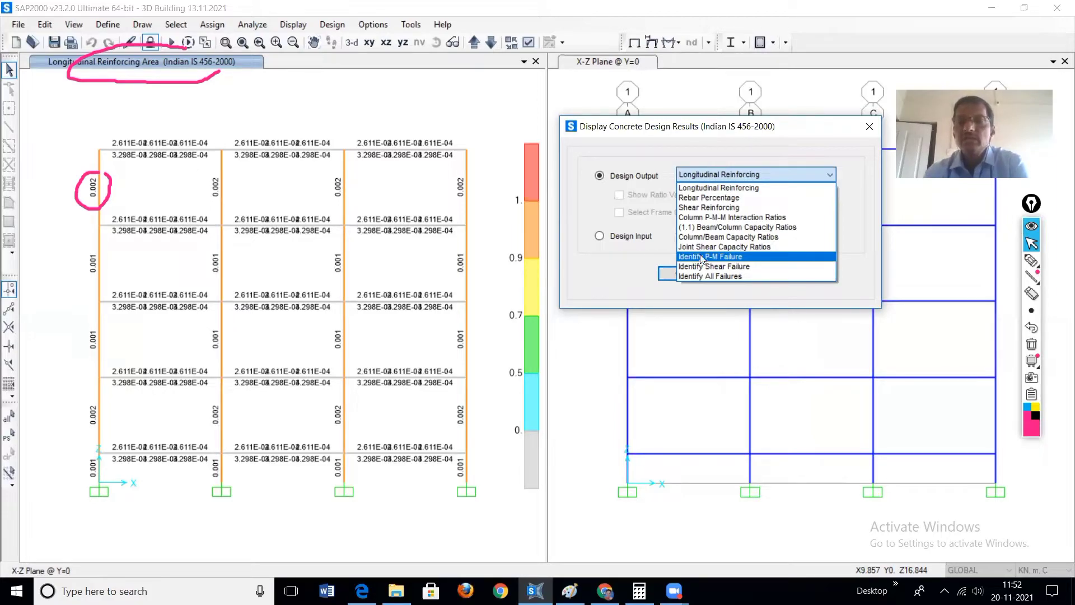
{"action": "mouse_move", "coordinate": [1032, 260]}
{"action": "left_click", "coordinate": [981, 264]}
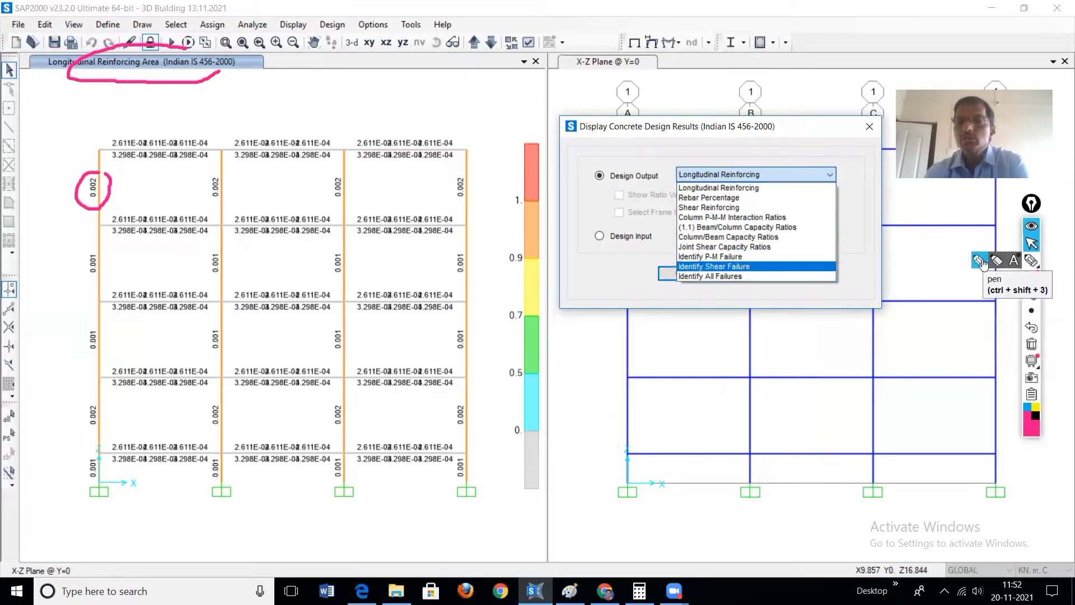
{"action": "left_click", "coordinate": [829, 175]}
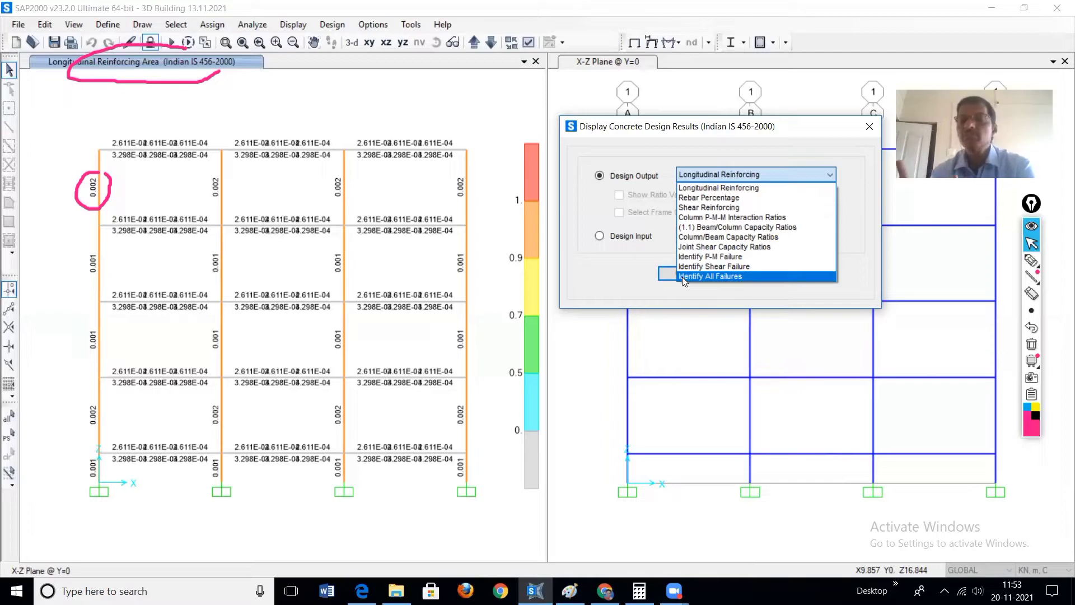
{"action": "left_click", "coordinate": [726, 276]}
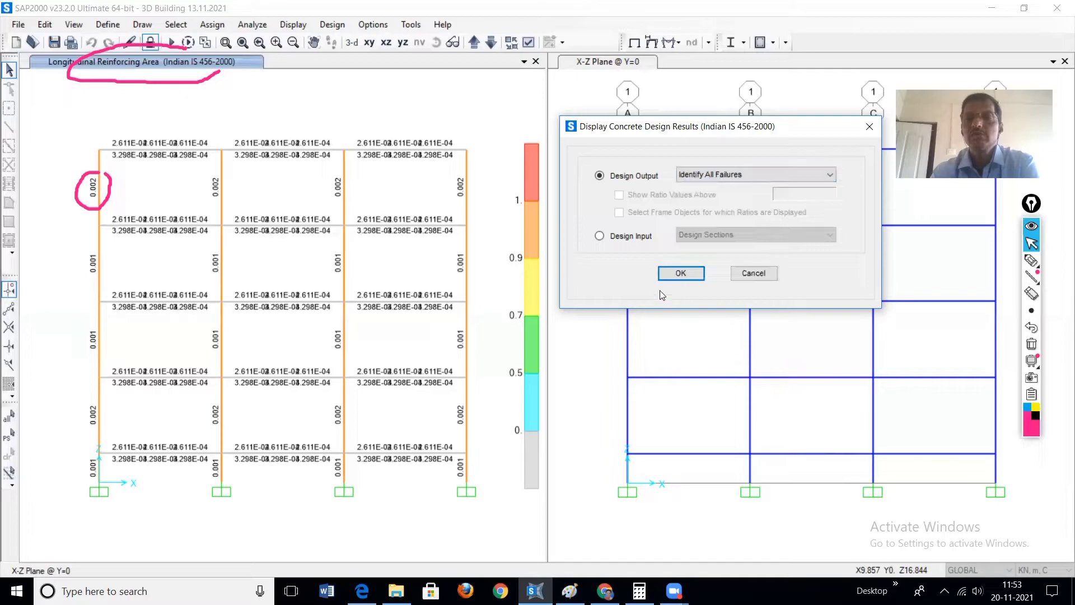
{"action": "left_click", "coordinate": [678, 274]}
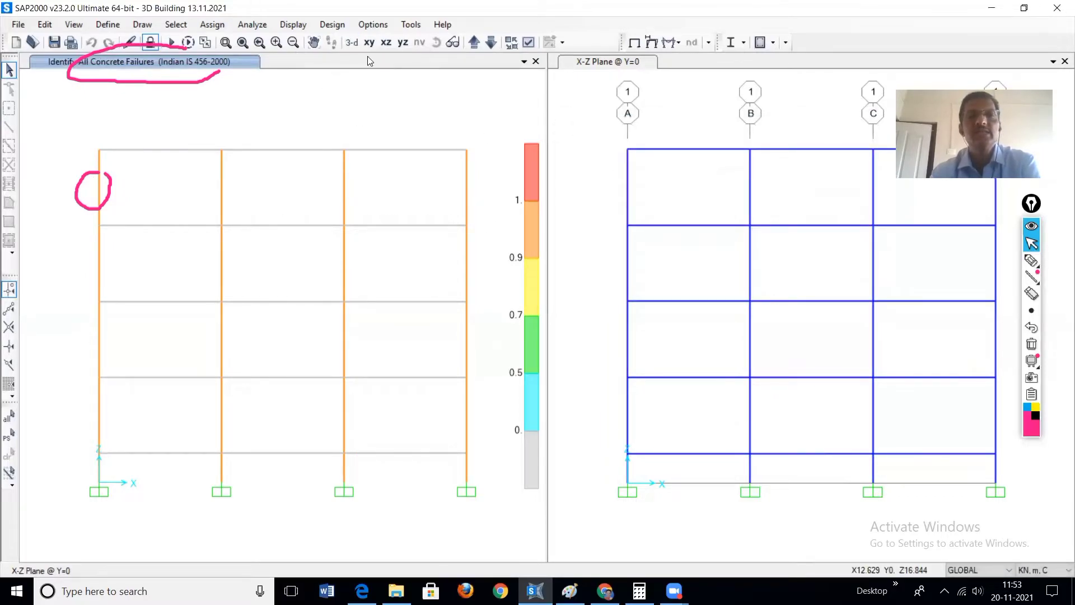
{"action": "left_click", "coordinate": [352, 42]}
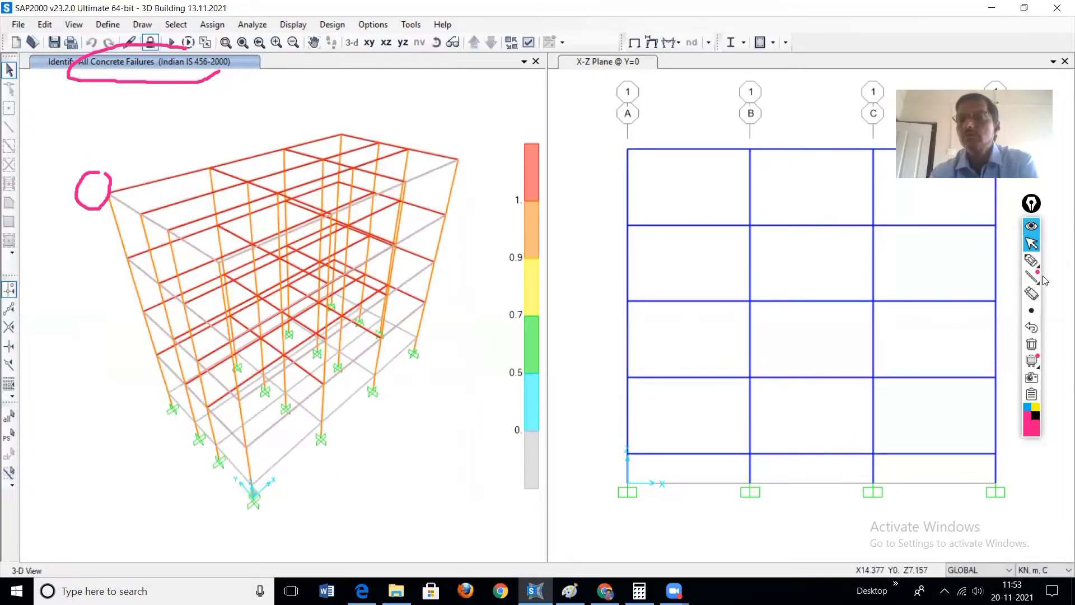
{"action": "left_click", "coordinate": [1034, 346]}
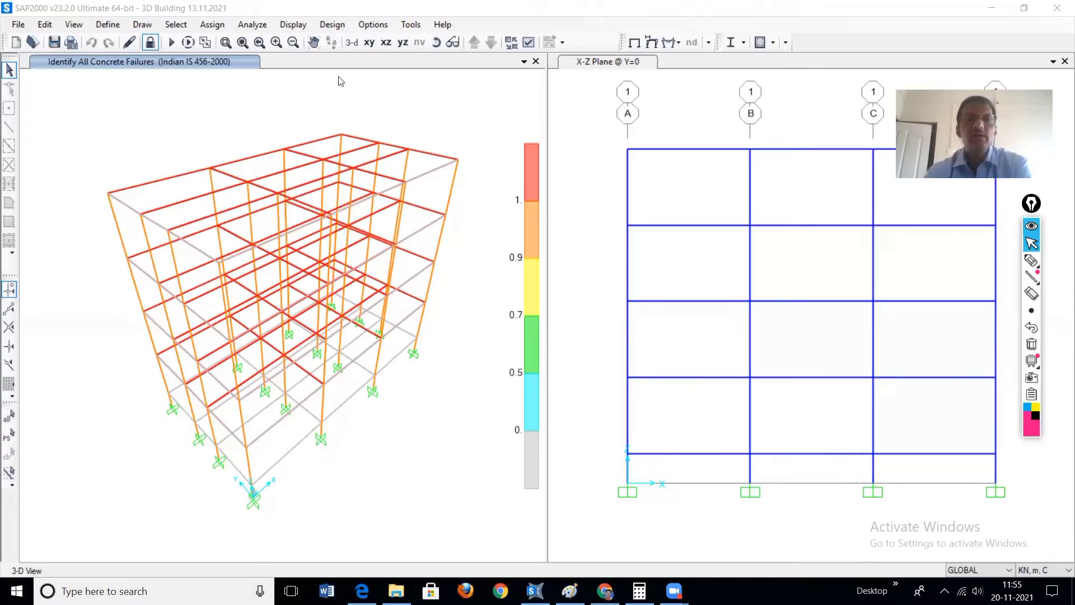
Step: Verify that all concrete frame members pass the stress/capacity check and dismiss the report
{"action": "left_click", "coordinate": [334, 27]}
{"action": "mouse_move", "coordinate": [361, 60]}
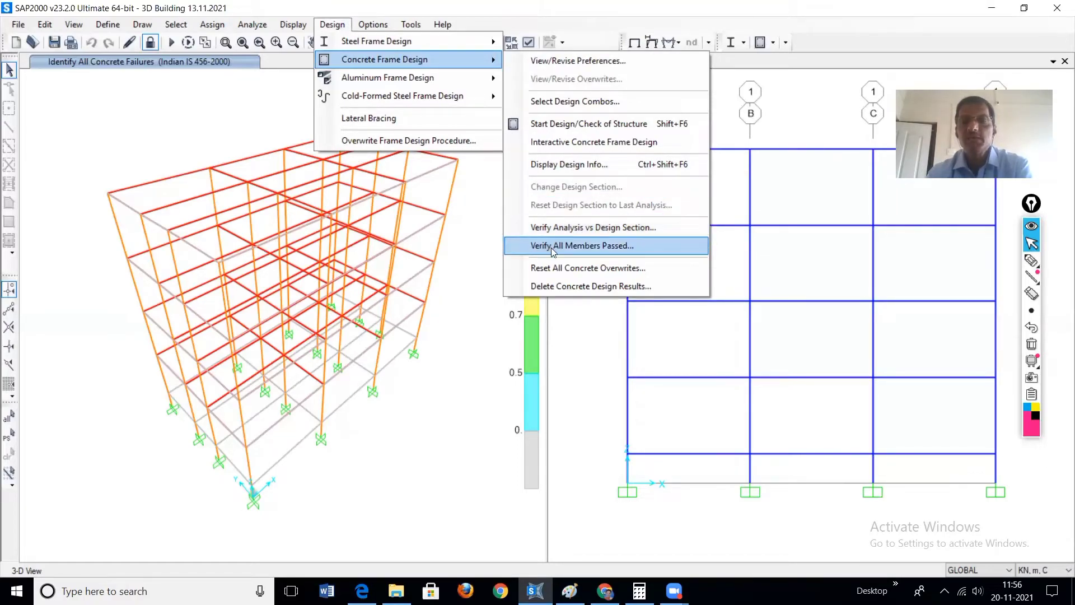
{"action": "left_click", "coordinate": [591, 247]}
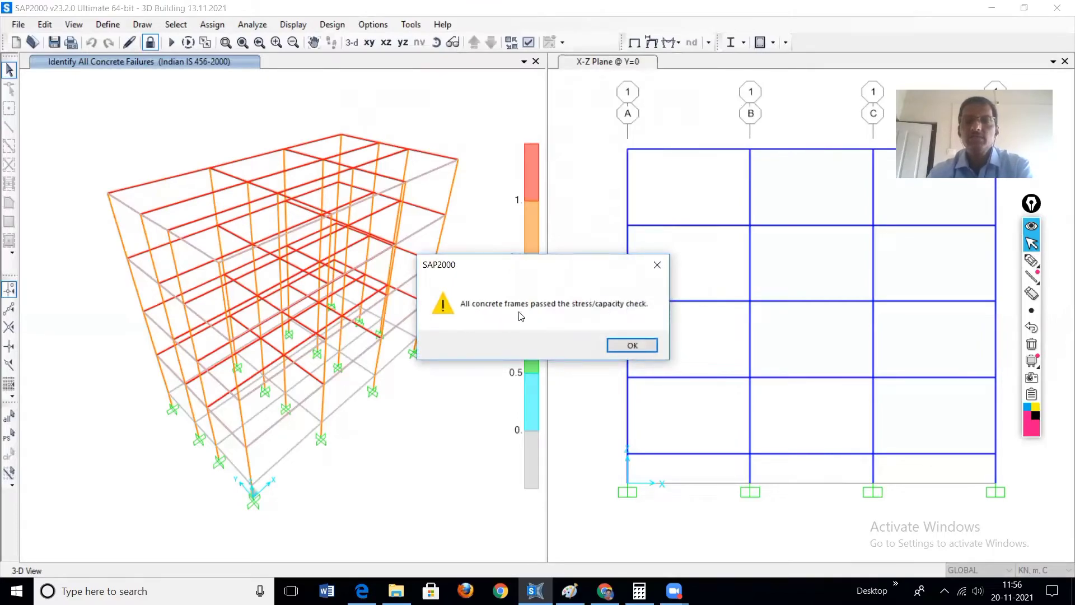
{"action": "left_click", "coordinate": [632, 345]}
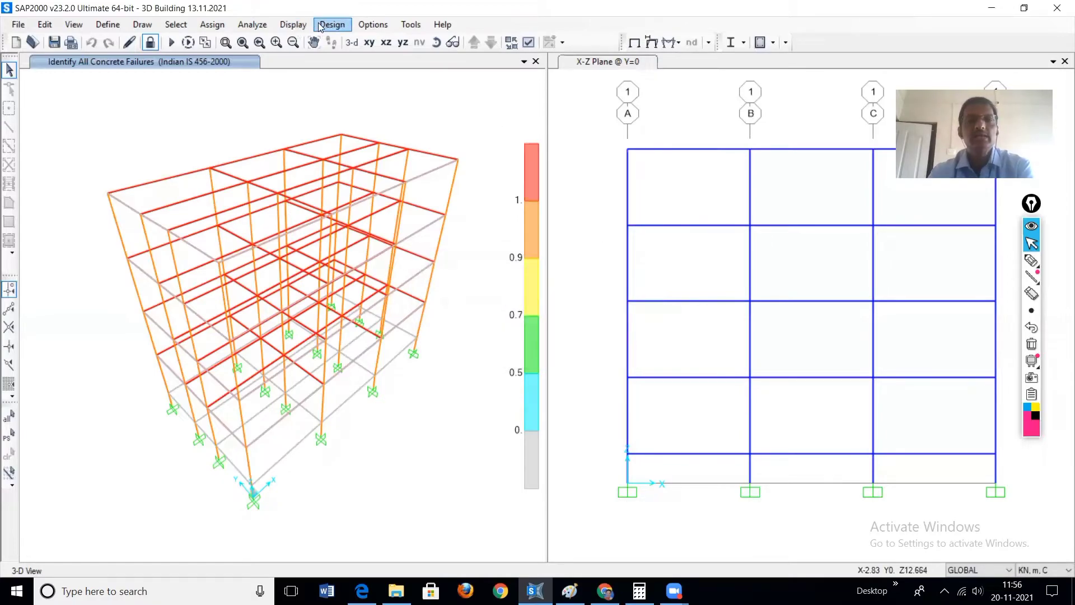
Step: Verify the analysis sections against the design sections for the concrete frames and dismiss the report
{"action": "left_click", "coordinate": [330, 26]}
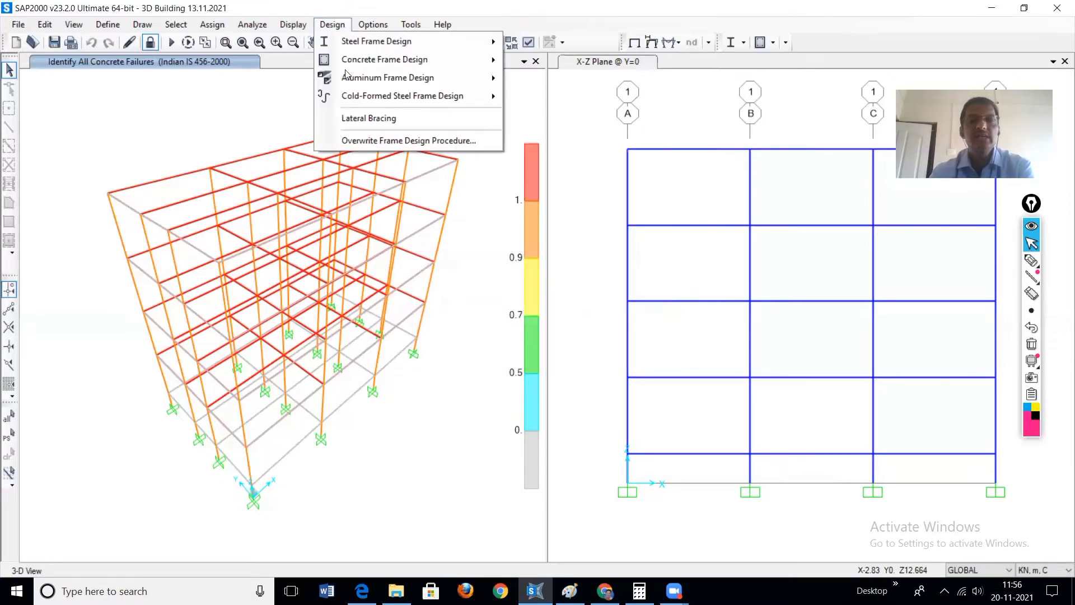
{"action": "mouse_move", "coordinate": [426, 59]}
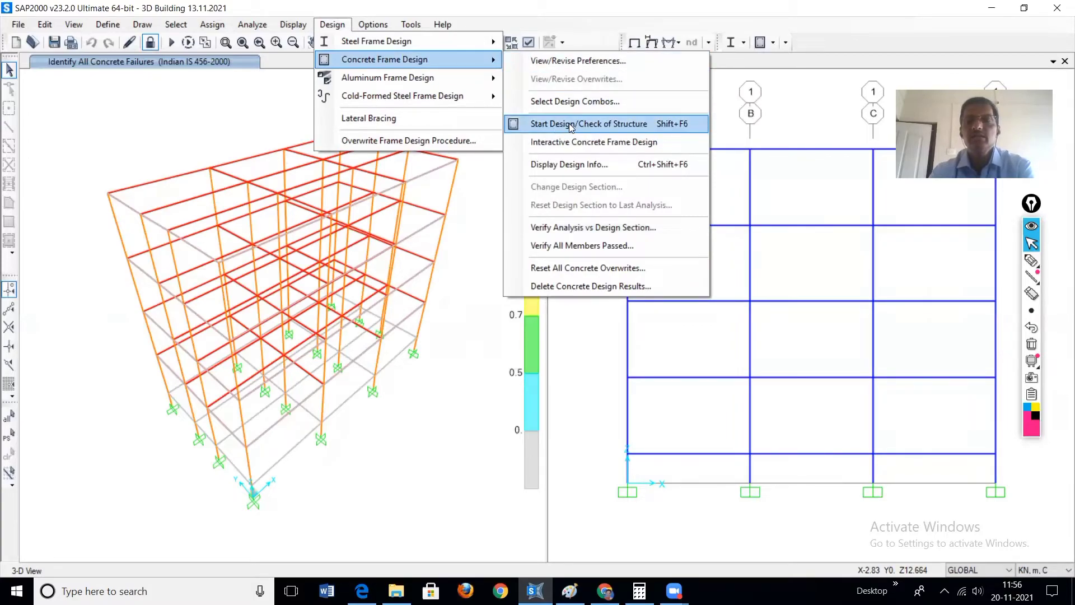
{"action": "left_click", "coordinate": [600, 226]}
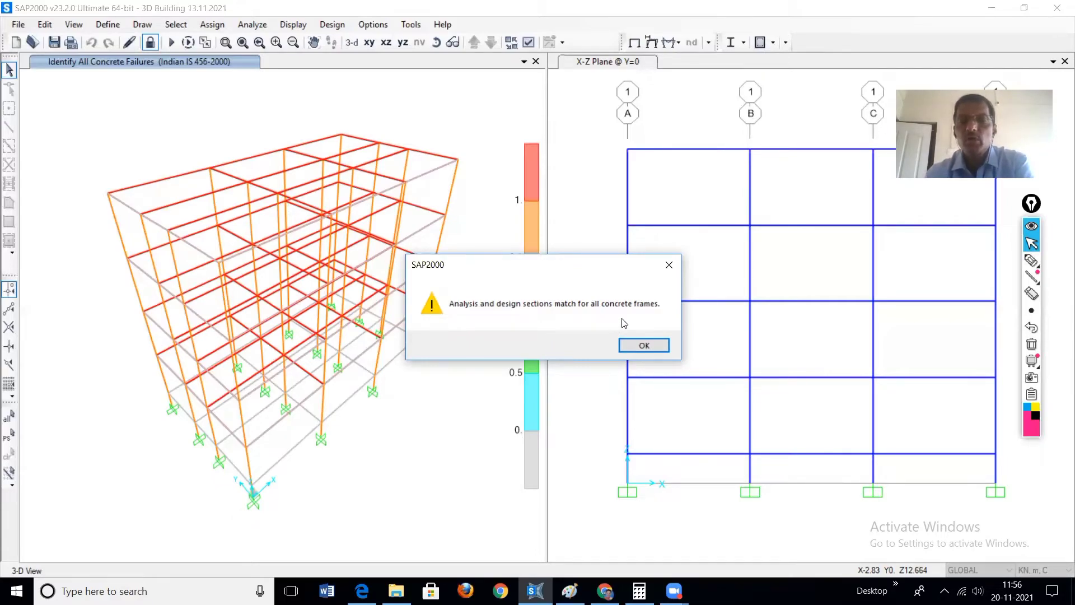
{"action": "left_click", "coordinate": [644, 345]}
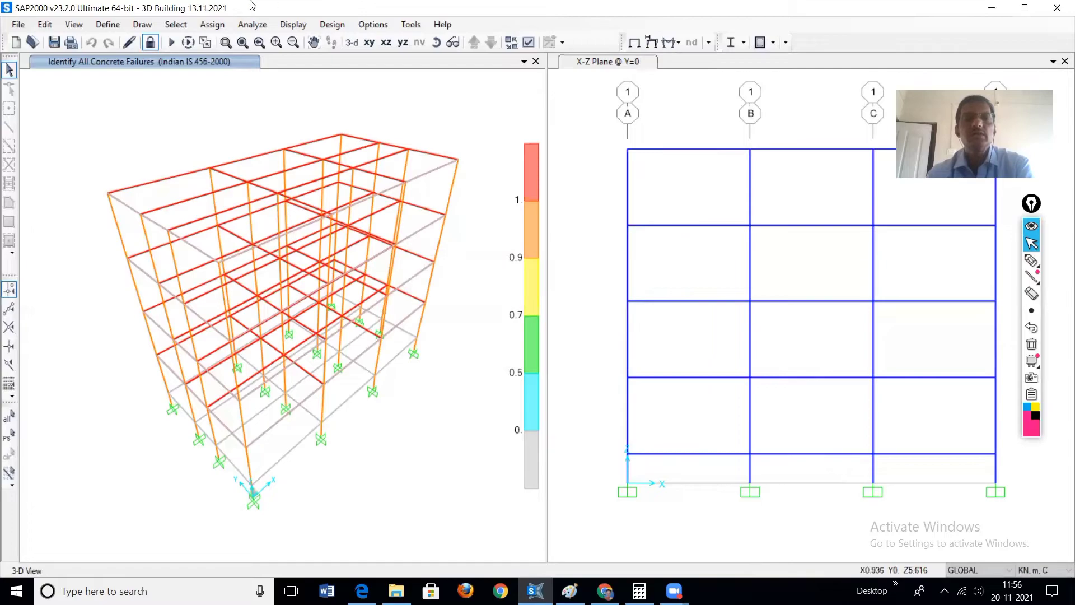
Step: Review the Strength design load combinations up to DCON16 and decline deleting the concrete frame design results
{"action": "left_click", "coordinate": [343, 27]}
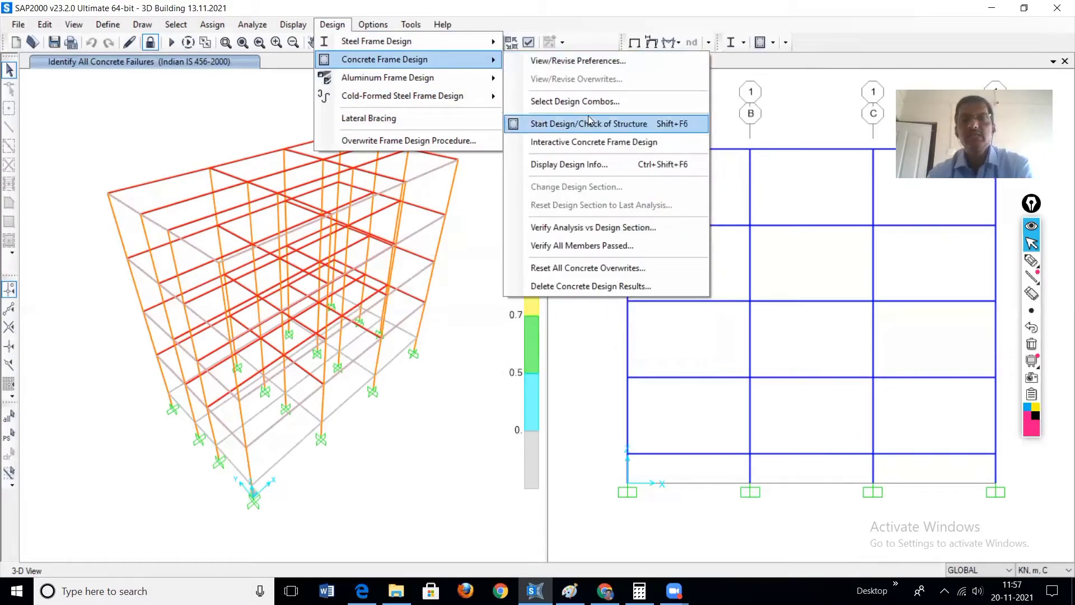
{"action": "left_click", "coordinate": [563, 102]}
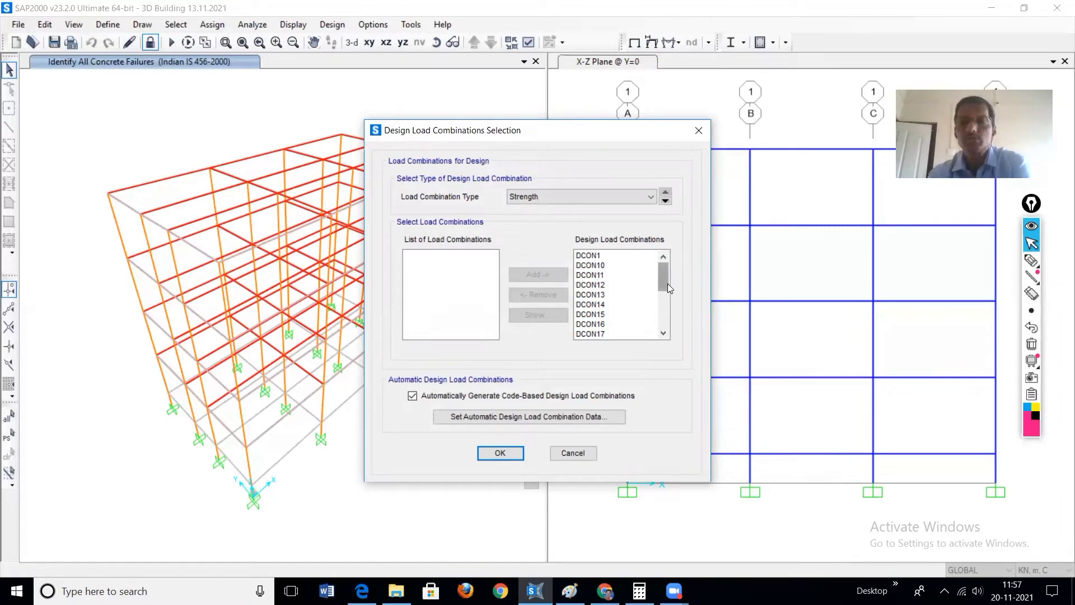
{"action": "mouse_move", "coordinate": [666, 273]}
{"action": "left_mouse_down"}
{"action": "mouse_move", "coordinate": [667, 321]}
{"action": "mouse_move", "coordinate": [656, 270]}
{"action": "mouse_move", "coordinate": [631, 276]}
{"action": "mouse_move", "coordinate": [605, 259]}
{"action": "mouse_move", "coordinate": [669, 315]}
{"action": "mouse_move", "coordinate": [667, 291]}
{"action": "left_mouse_up"}
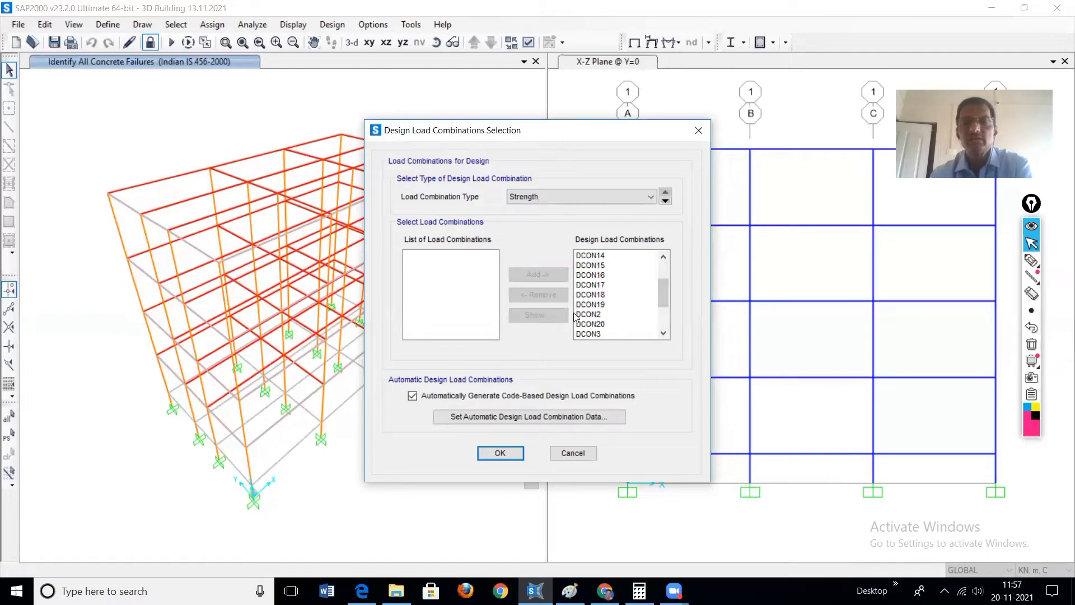
{"action": "left_click", "coordinate": [601, 274]}
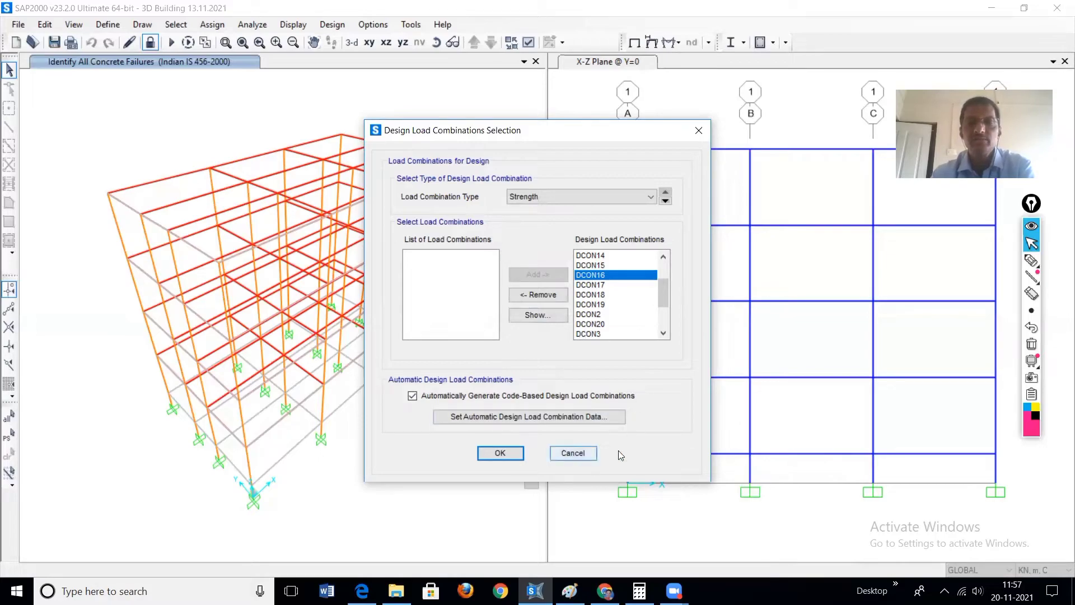
{"action": "left_click", "coordinate": [500, 454]}
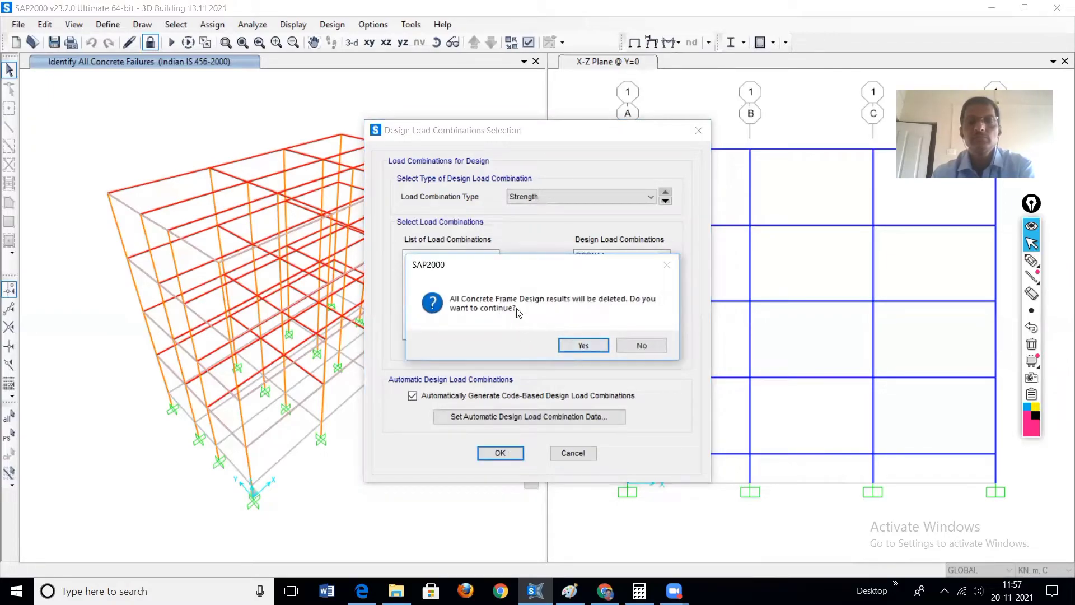
{"action": "left_click", "coordinate": [642, 345]}
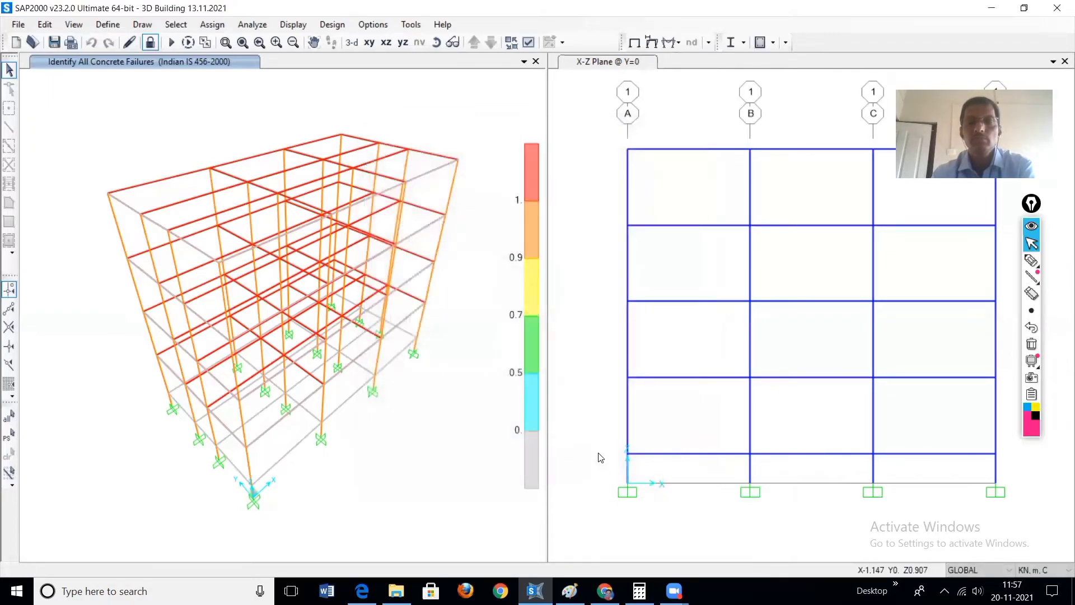
{"action": "left_click", "coordinate": [112, 26]}
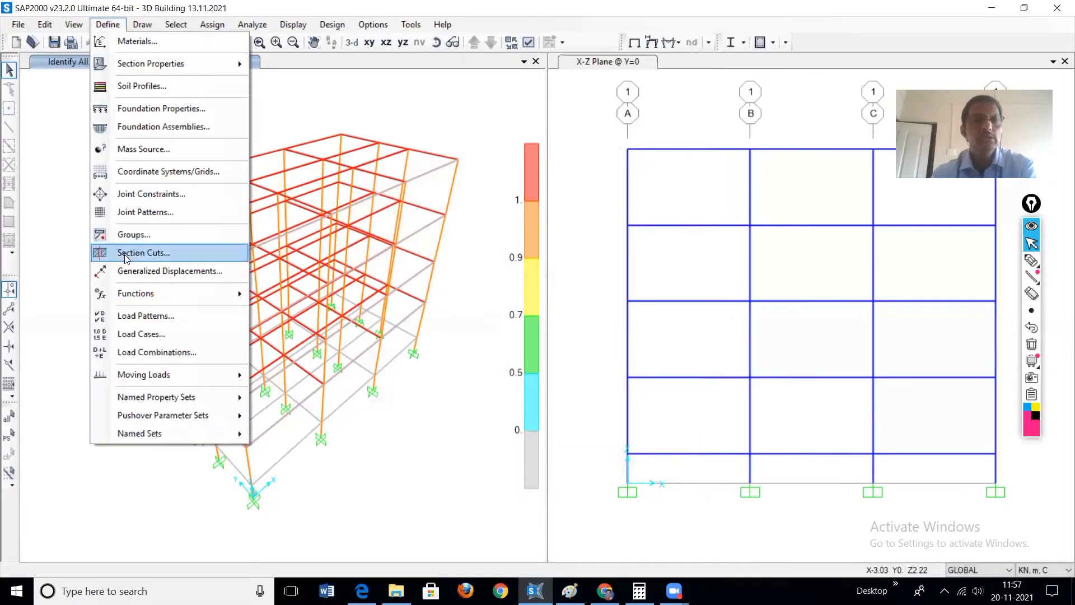
{"action": "left_click", "coordinate": [176, 353]}
{"action": "left_click", "coordinate": [621, 391]}
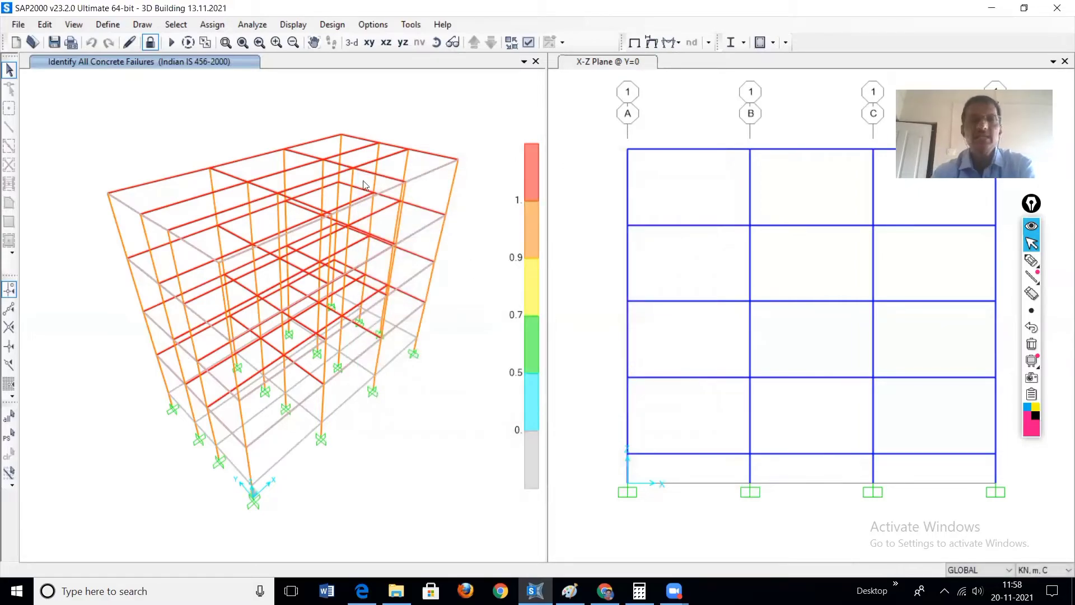
Step: Open the load combination definitions and view the load cases and scale factors of DCON16
{"action": "left_click", "coordinate": [107, 24]}
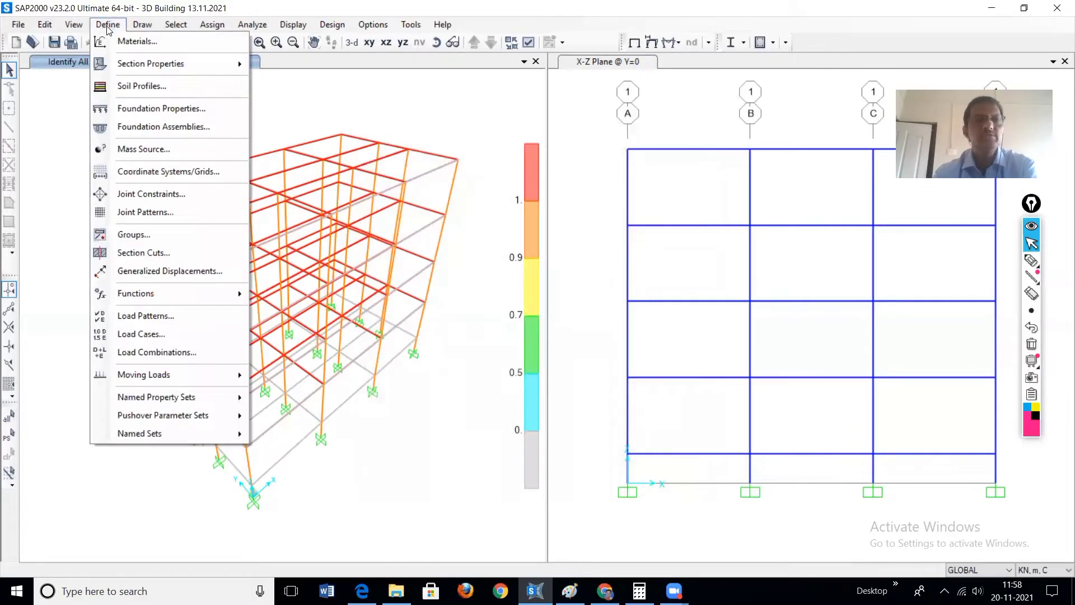
{"action": "left_click", "coordinate": [157, 353]}
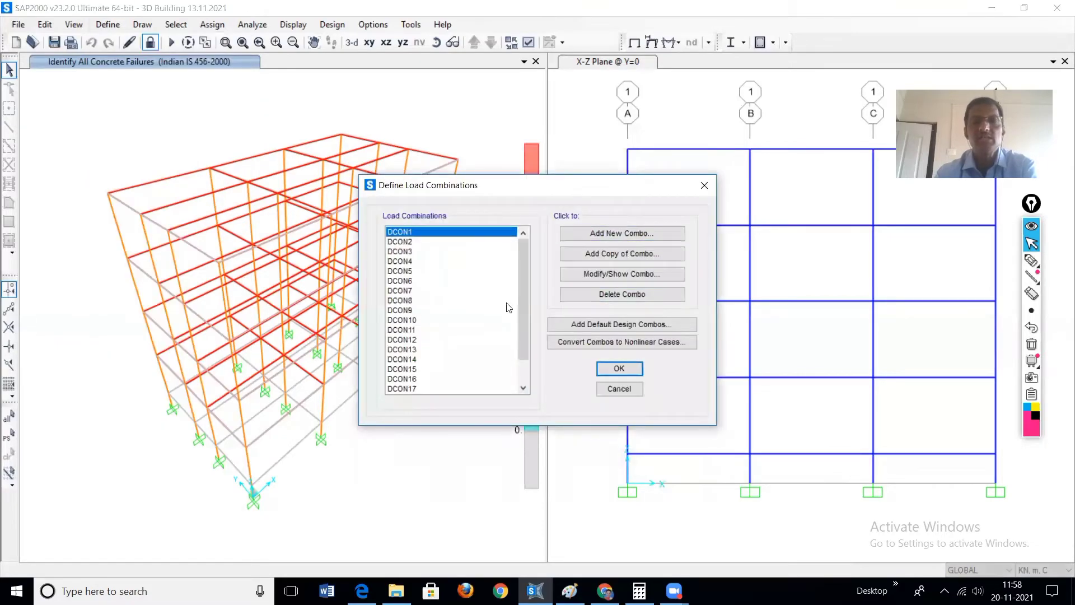
{"action": "scroll", "coordinate": [522, 286], "scroll_direction": "down", "scroll_amount": 1}
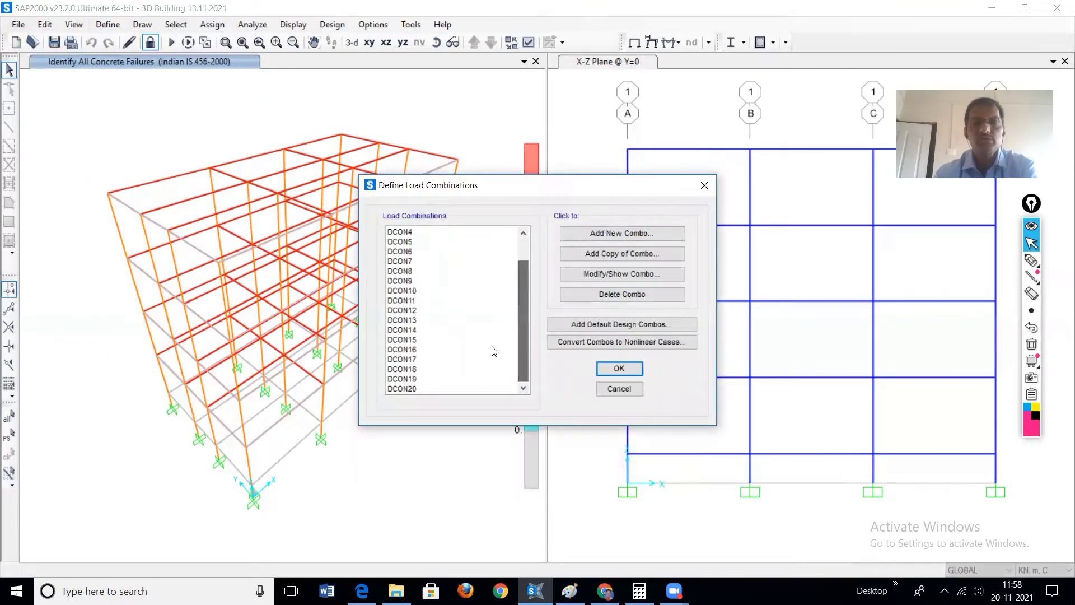
{"action": "left_click", "coordinate": [402, 350]}
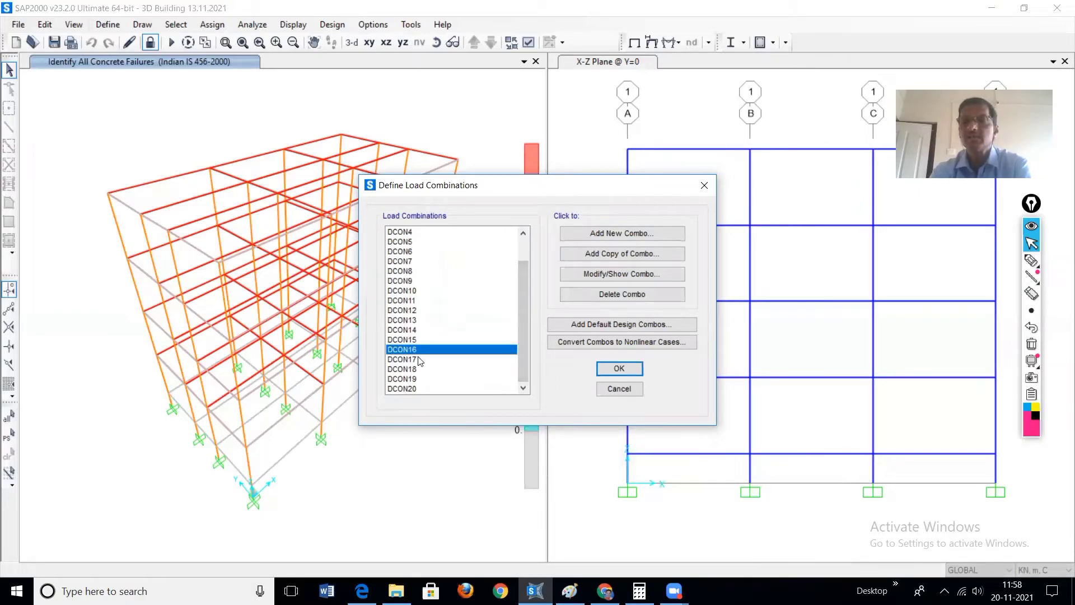
{"action": "left_click", "coordinate": [596, 275]}
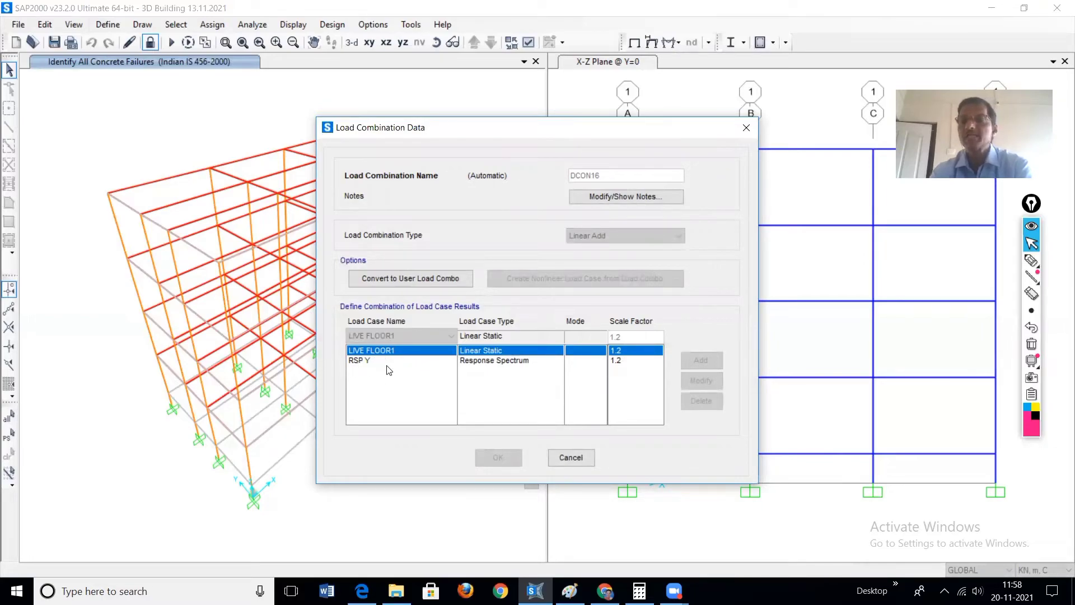
{"action": "left_click", "coordinate": [575, 458]}
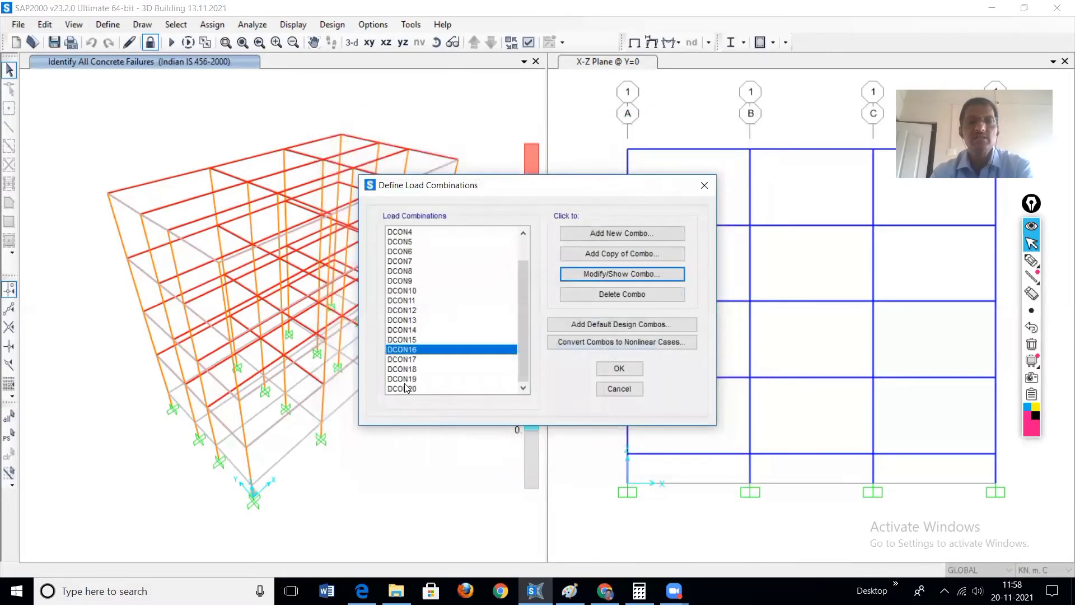
Step: Show the load cases and scale factors of load combination DCON10
{"action": "left_click", "coordinate": [415, 292]}
{"action": "left_click", "coordinate": [602, 275]}
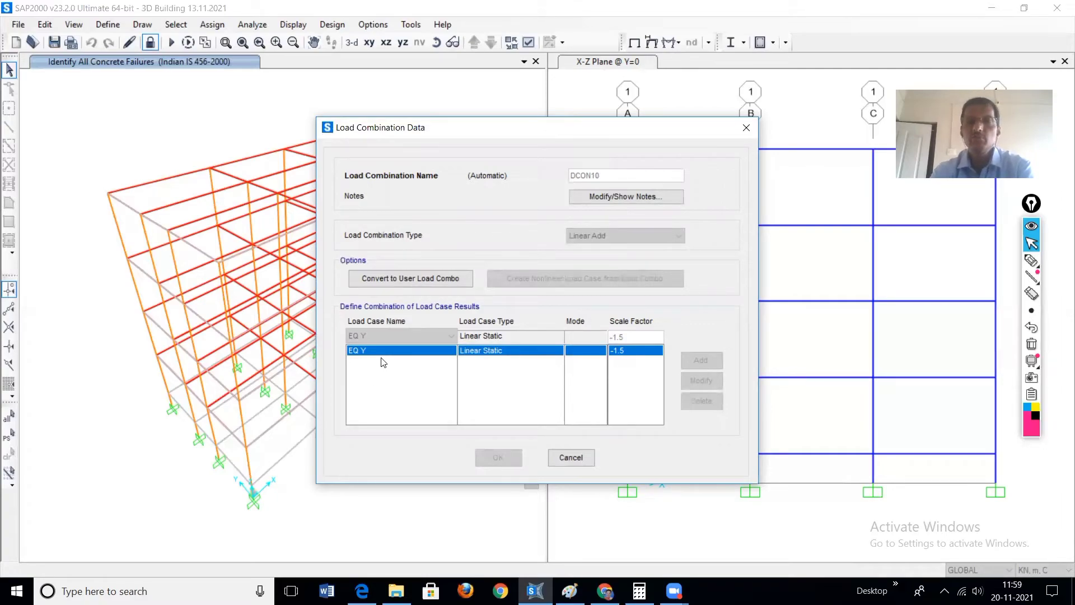
Step: Dismiss the DCON10 data and the load combination definitions without changes, and restore the default 3D view of the building
{"action": "left_click", "coordinate": [571, 457]}
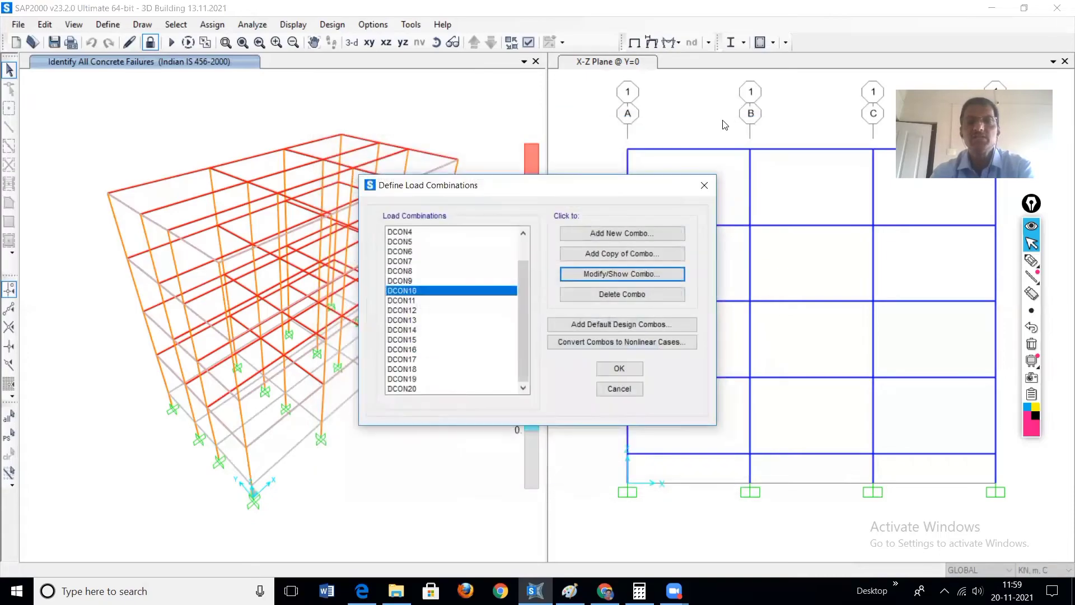
{"action": "left_click", "coordinate": [621, 389]}
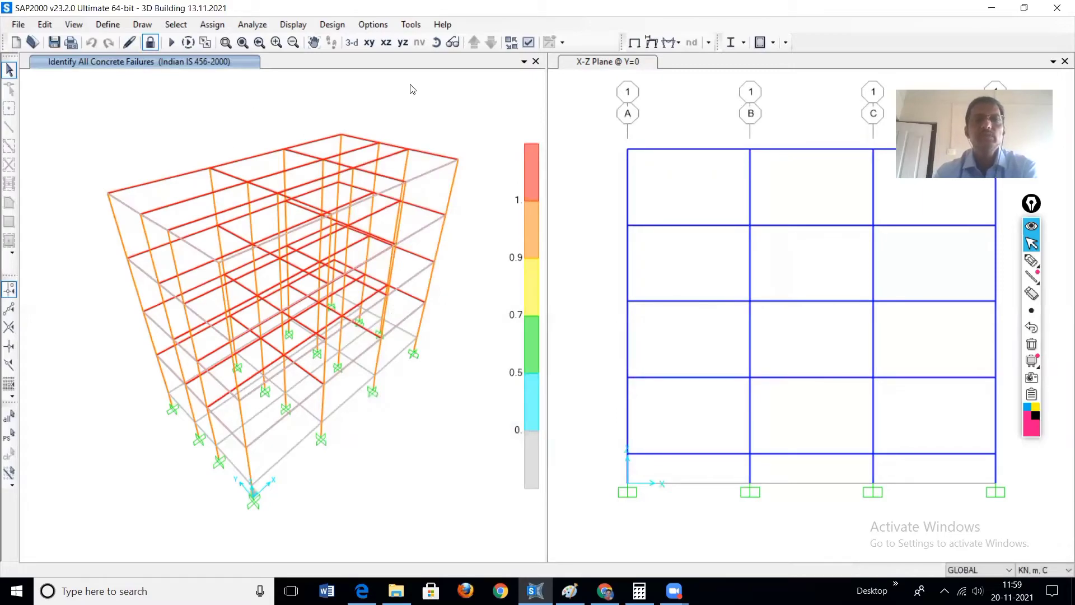
{"action": "scroll", "coordinate": [429, 128], "scroll_direction": "up", "scroll_amount": 3}
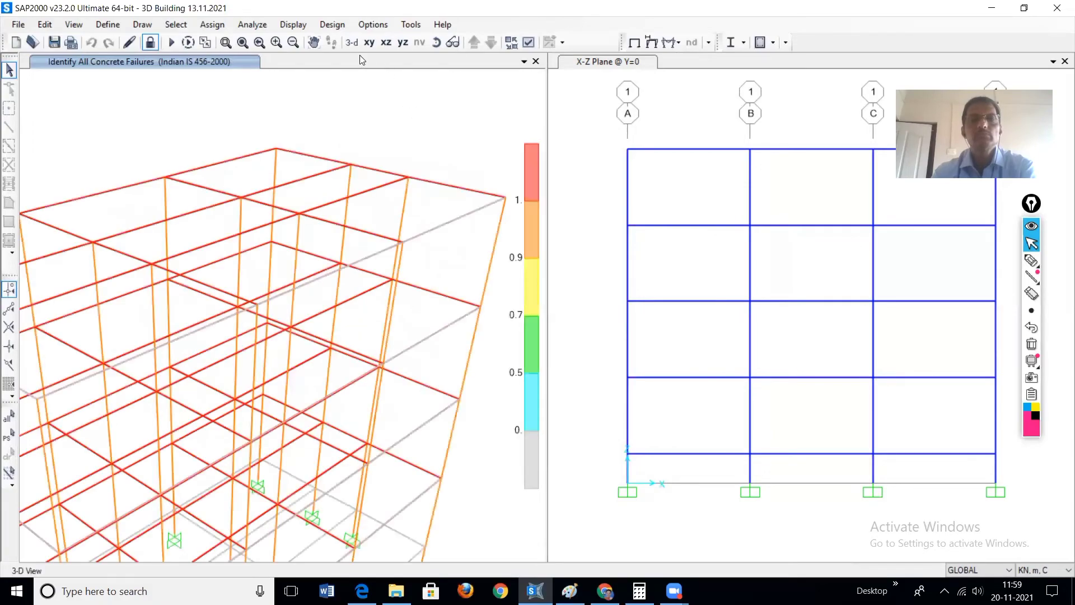
{"action": "left_click", "coordinate": [349, 40]}
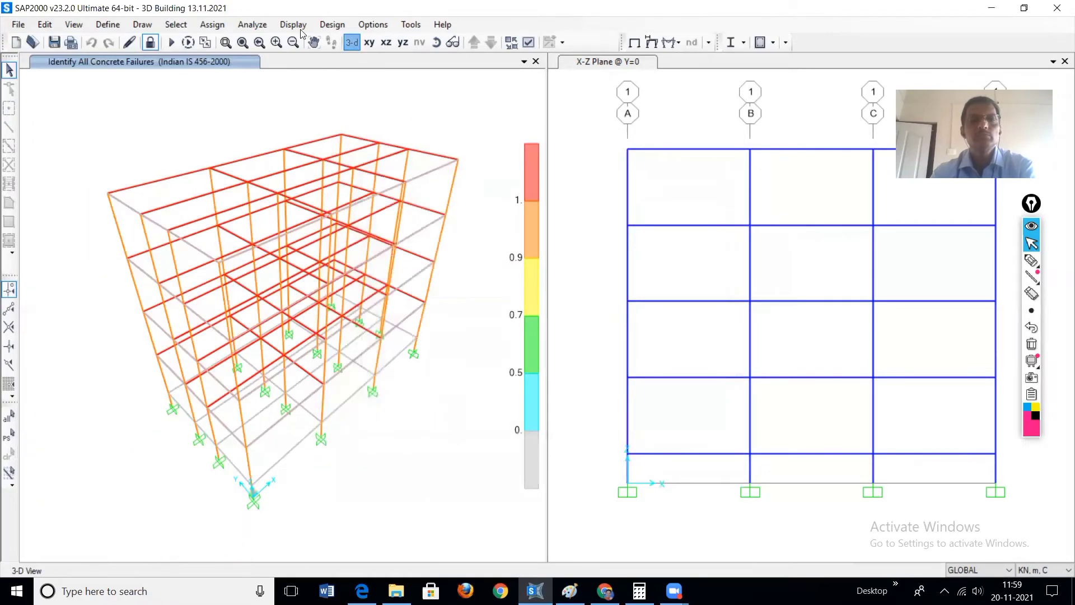
{"action": "left_click", "coordinate": [293, 24]}
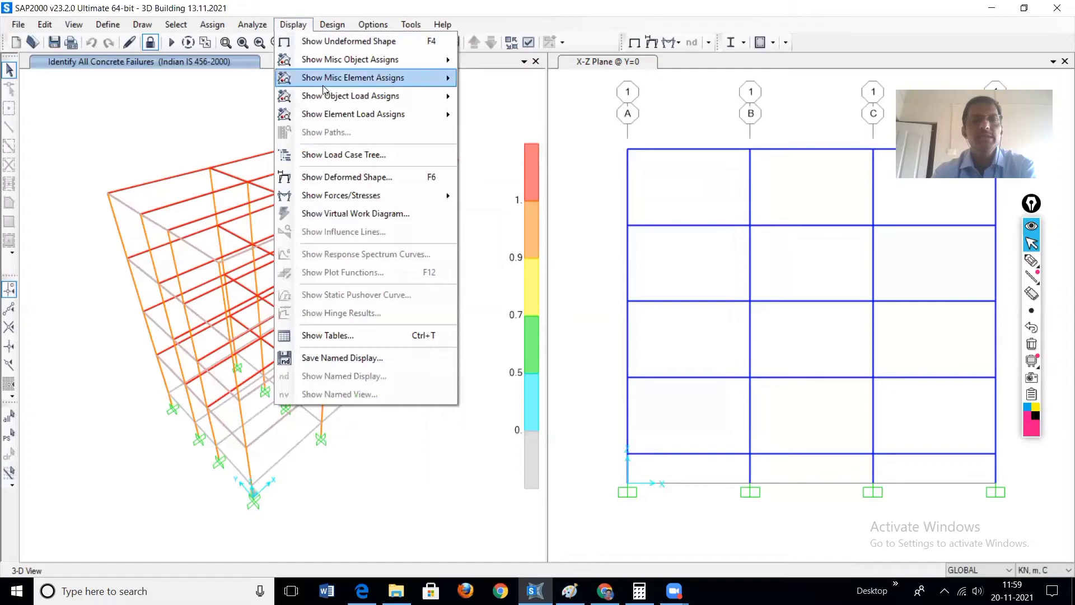
{"action": "mouse_move", "coordinate": [373, 115]}
{"action": "mouse_move", "coordinate": [332, 24]}
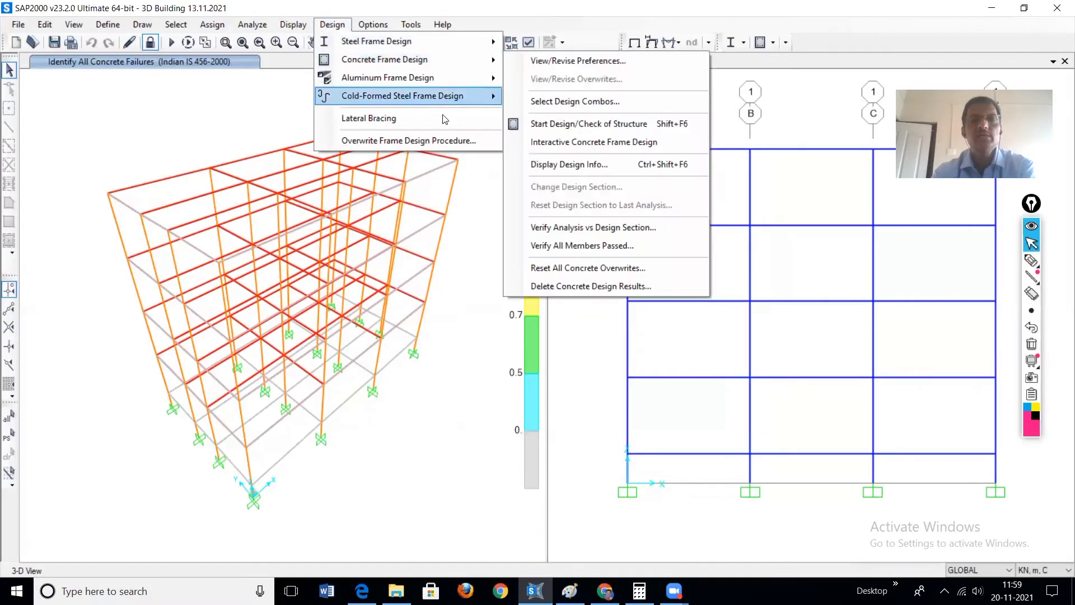
{"action": "left_click", "coordinate": [270, 98]}
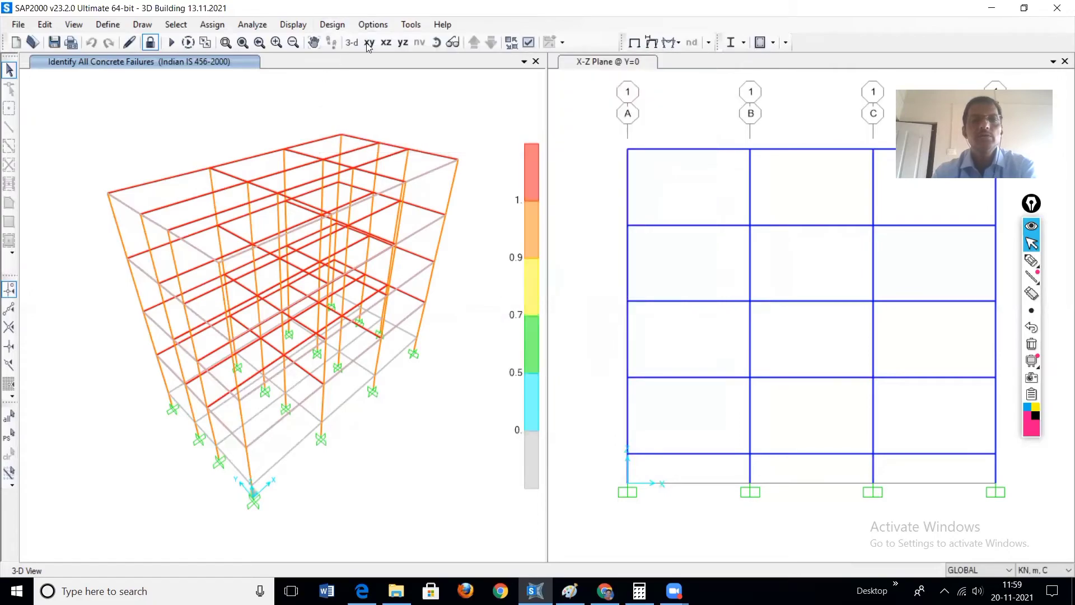
Step: Show the concrete failure display in XZ elevation and open the design information of the top-storey column on grid line C
{"action": "left_click", "coordinate": [386, 43]}
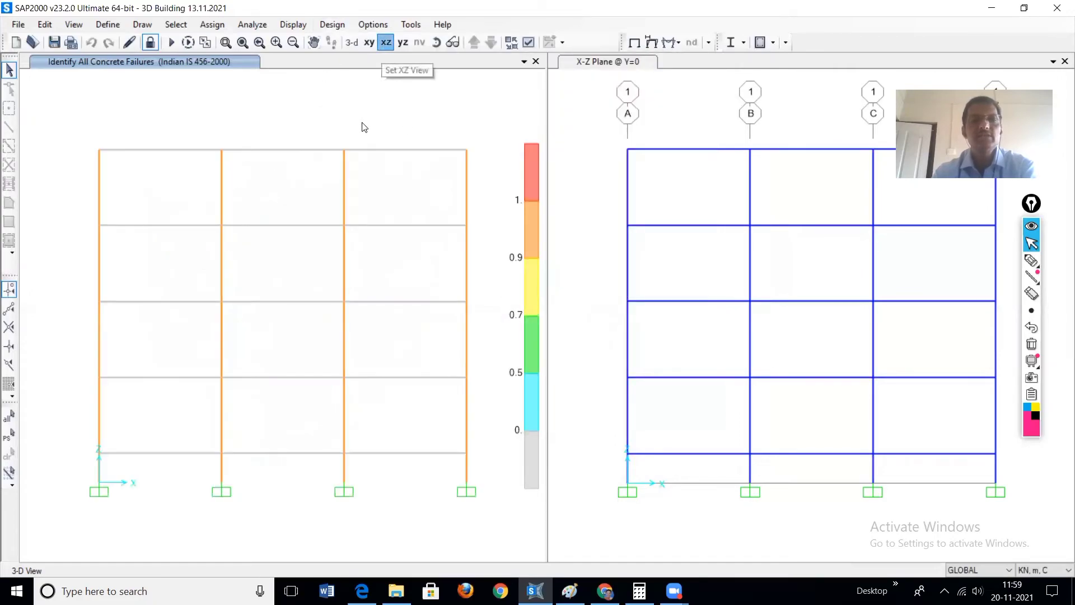
{"action": "right_click", "coordinate": [344, 186]}
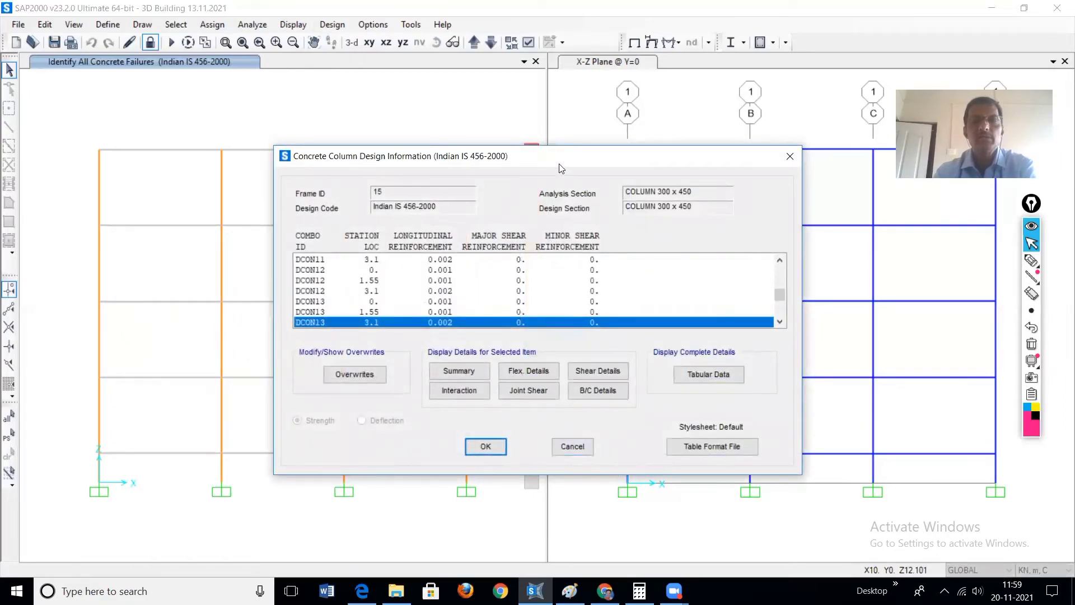
{"action": "left_click_drag", "start_coordinate": [559, 163], "coordinate": [694, 84]}
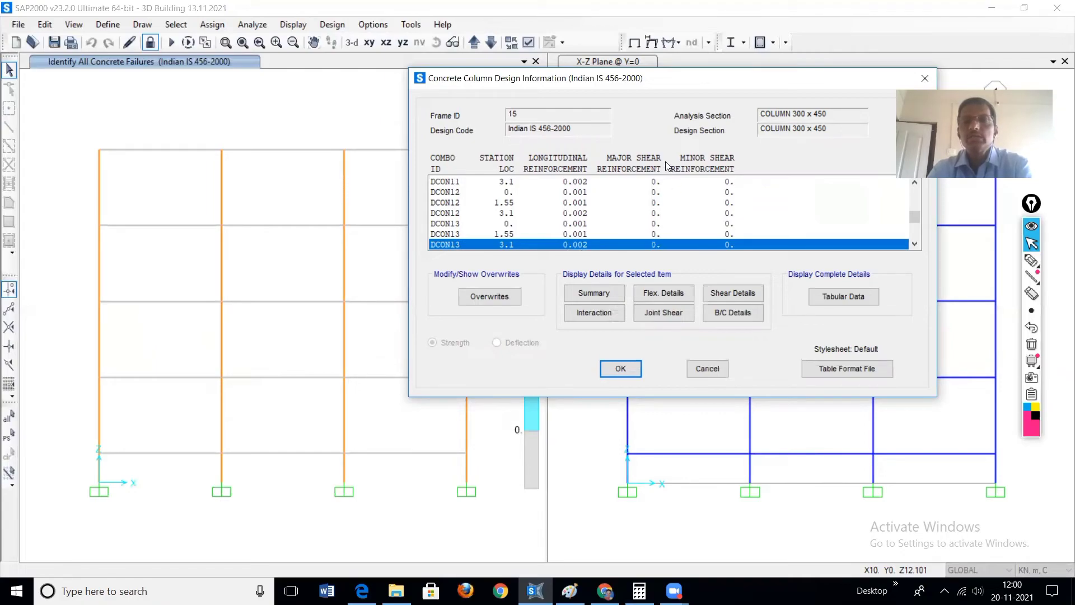
Step: Review the design summary and the flexural details of the column for DCON13 at station 3.1
{"action": "left_click", "coordinate": [593, 294]}
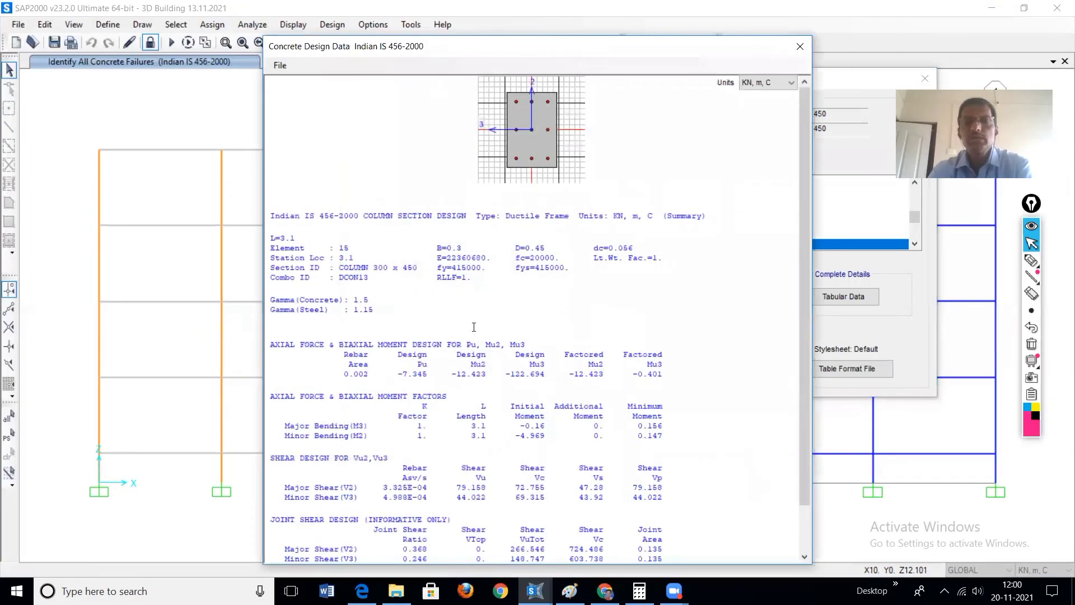
{"action": "scroll", "coordinate": [474, 326], "scroll_direction": "down", "scroll_amount": 2}
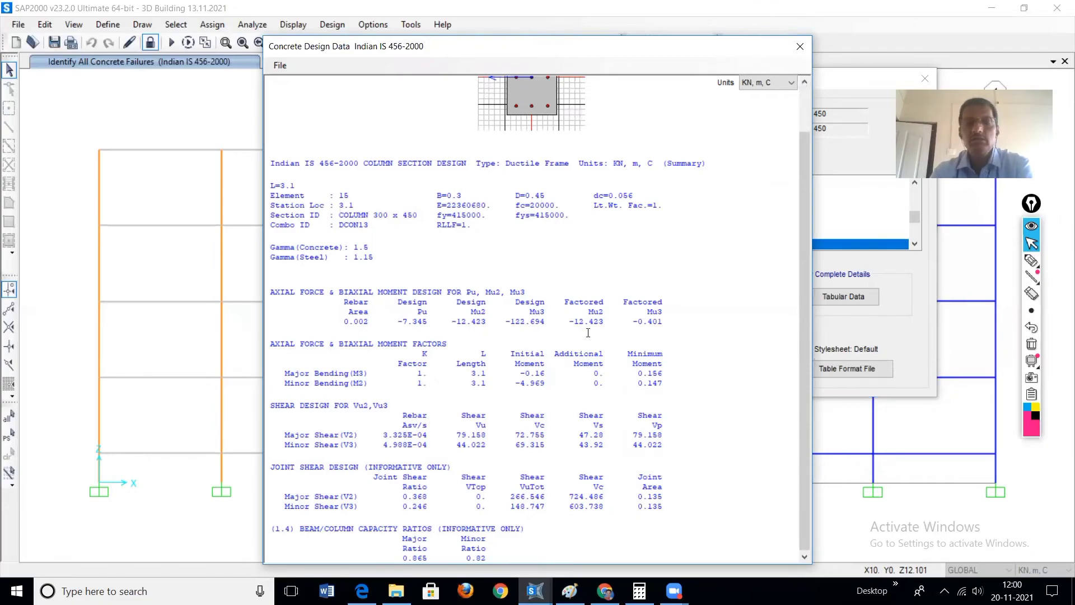
{"action": "left_click", "coordinate": [800, 49]}
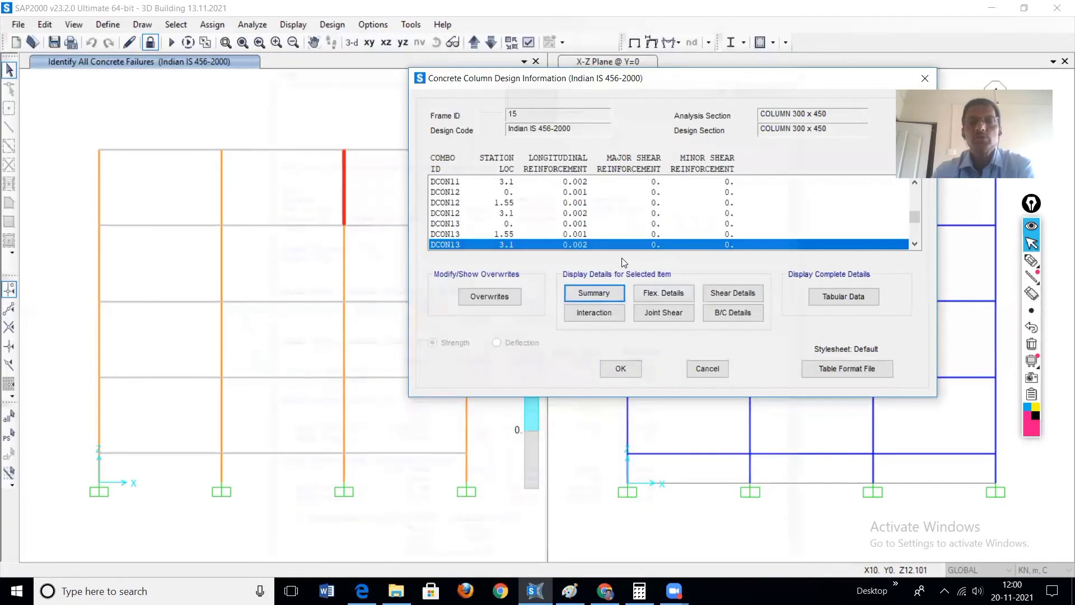
{"action": "left_click", "coordinate": [682, 294]}
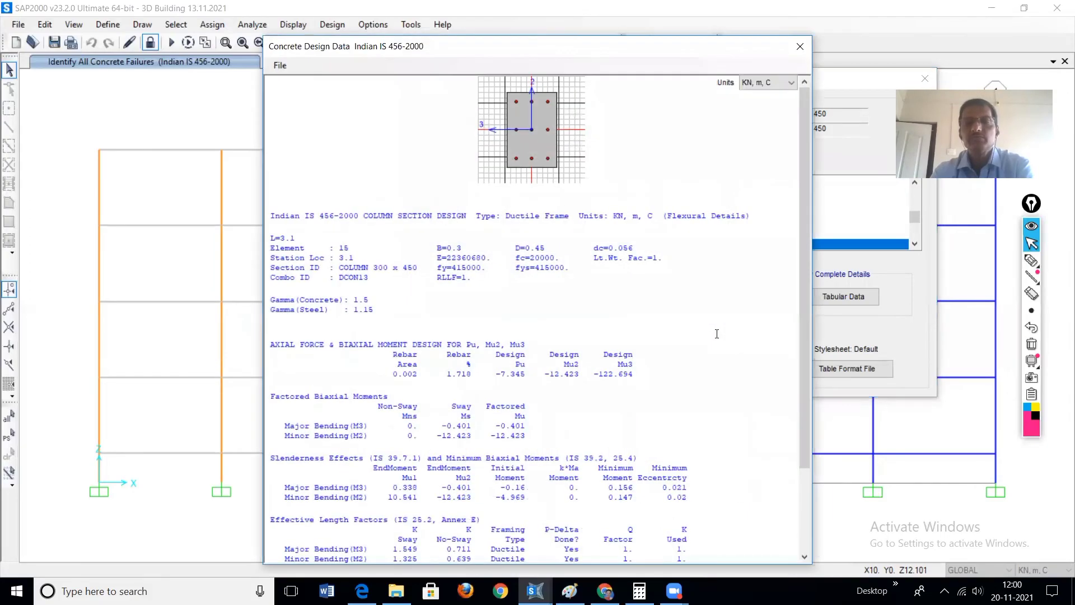
{"action": "scroll", "coordinate": [564, 372], "scroll_direction": "down", "scroll_amount": 3}
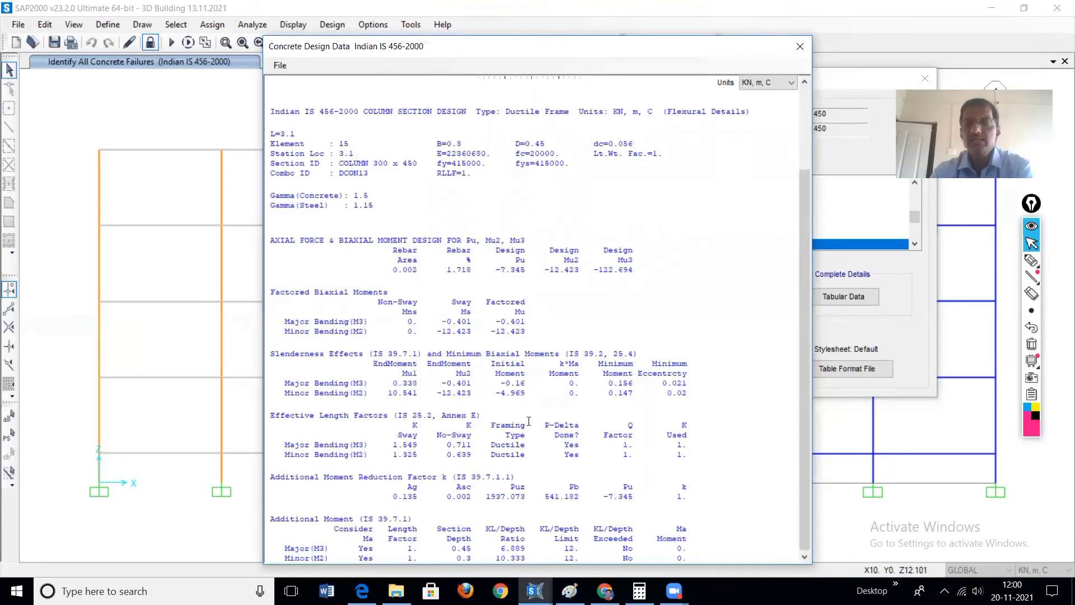
{"action": "left_click", "coordinate": [800, 46]}
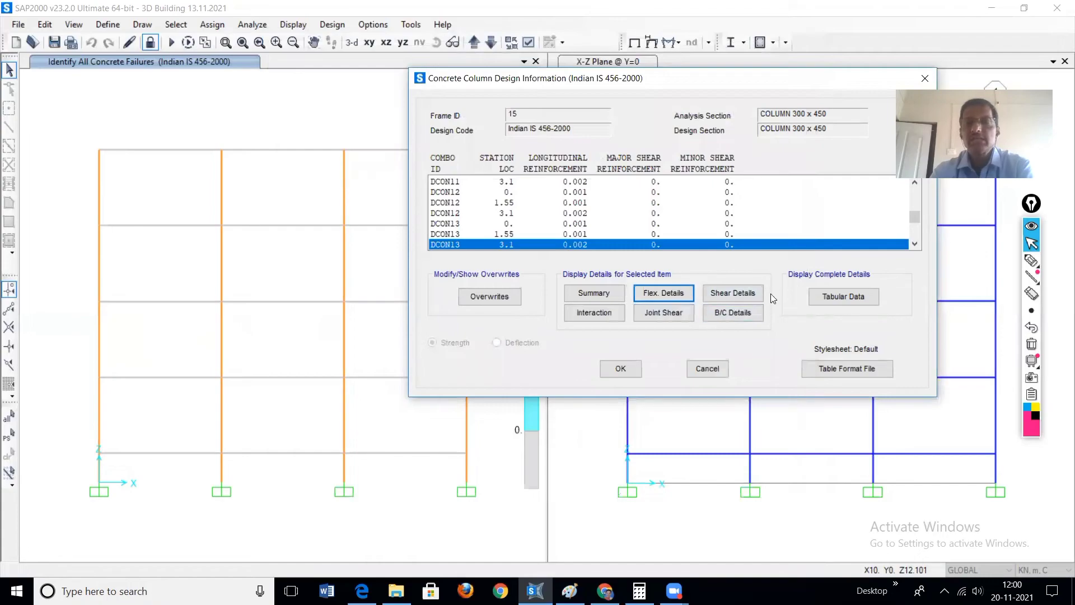
Step: Examine the column's shear design details for DCON13, including the Asv/s shear rebar values
{"action": "left_click", "coordinate": [732, 295]}
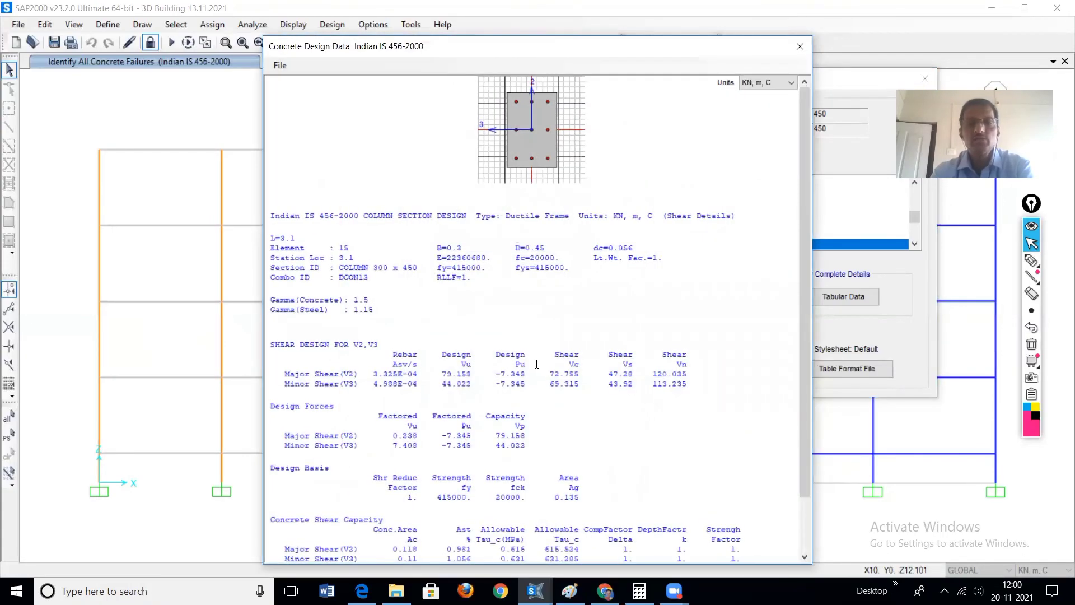
{"action": "scroll", "coordinate": [407, 422], "scroll_direction": "down", "scroll_amount": 2}
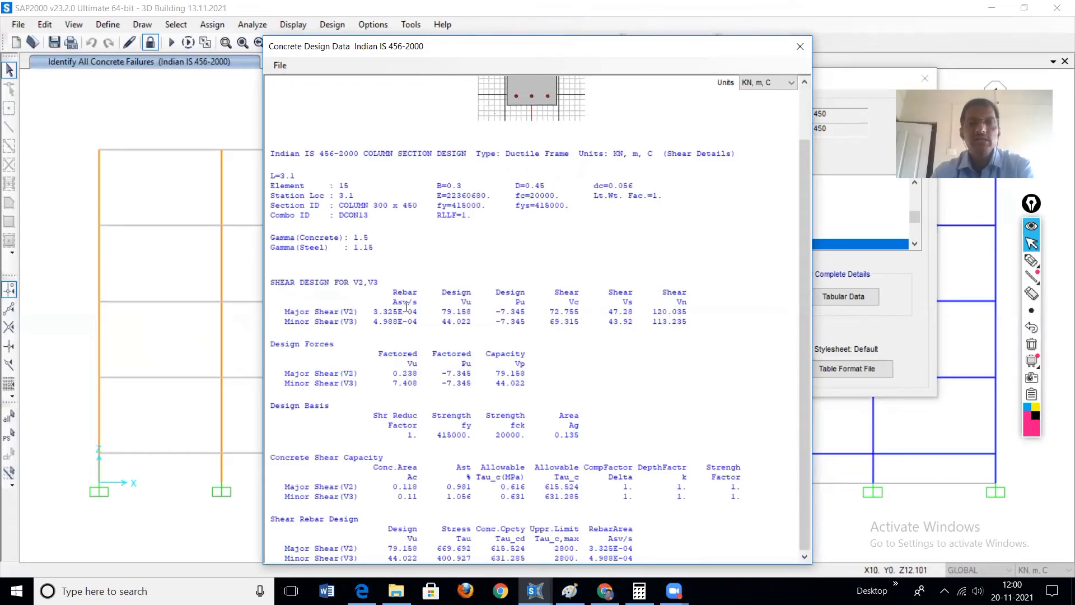
{"action": "left_click_drag", "start_coordinate": [392, 302], "coordinate": [462, 302]}
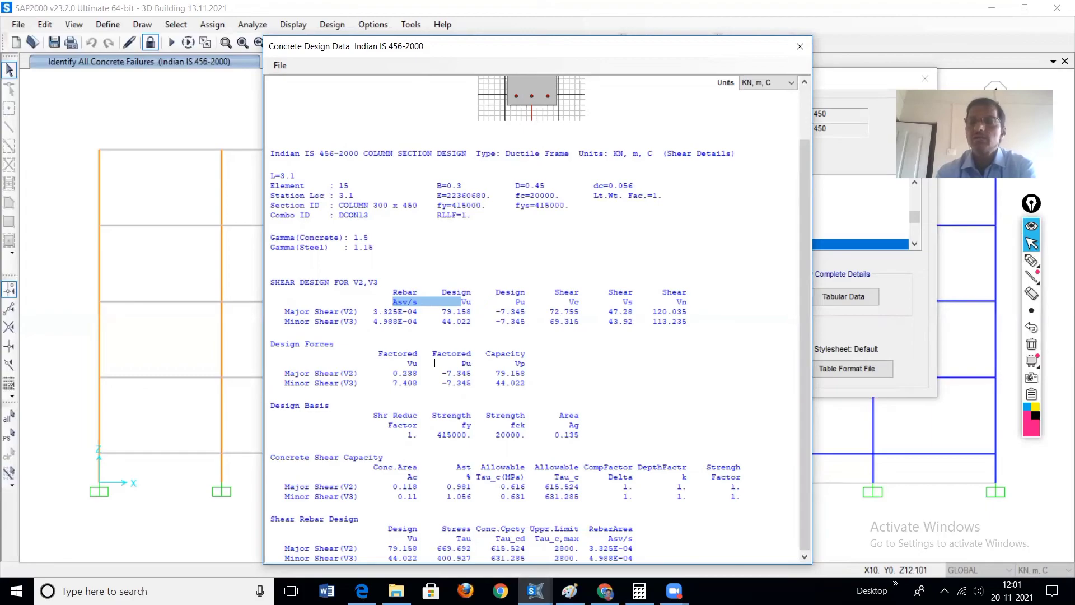
{"action": "left_click", "coordinate": [601, 373]}
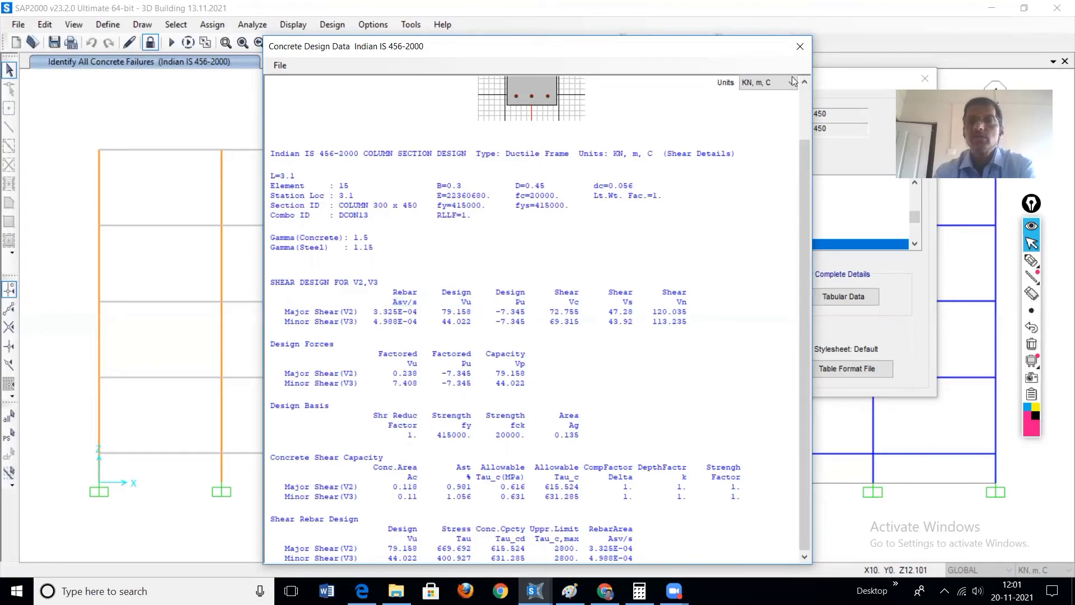
{"action": "left_click", "coordinate": [800, 47]}
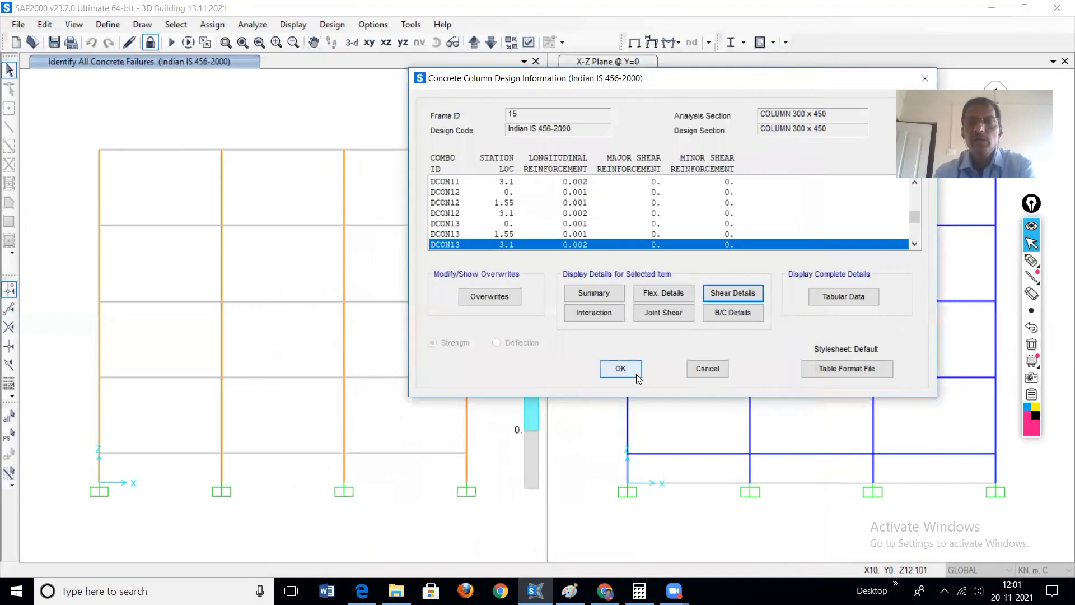
Step: View the interaction surface of section COLUMN 300 x 450 and the column's joint shear details
{"action": "left_click", "coordinate": [591, 314]}
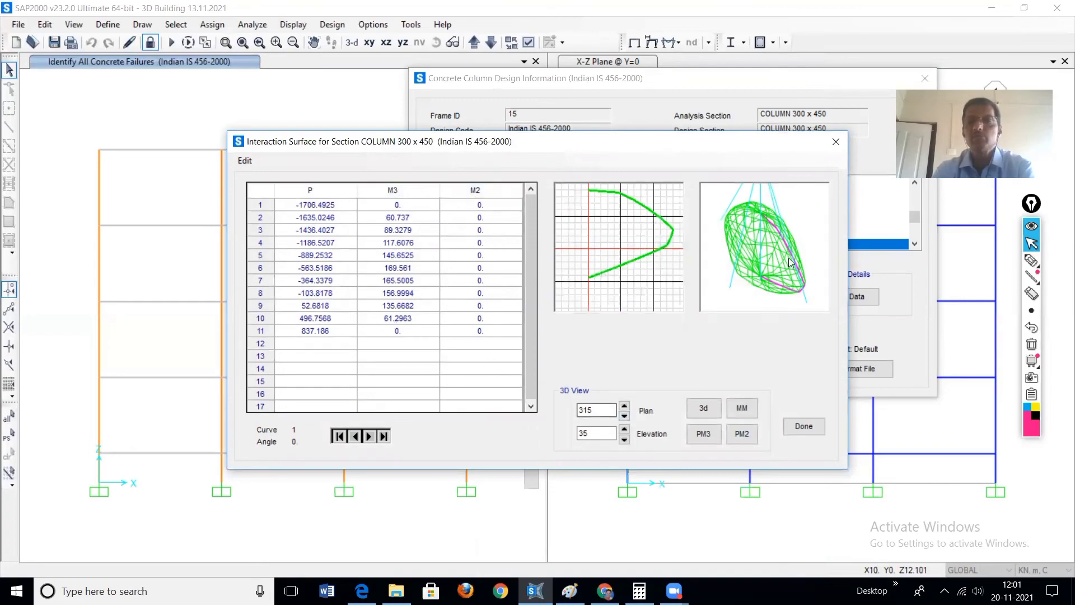
{"action": "left_click", "coordinate": [837, 141]}
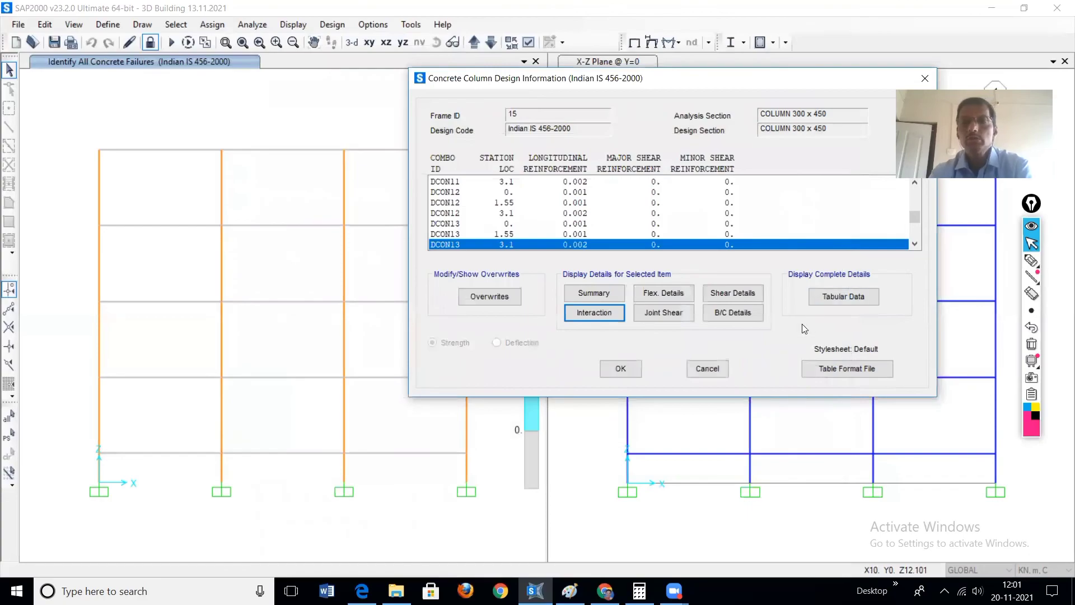
{"action": "left_click", "coordinate": [664, 313]}
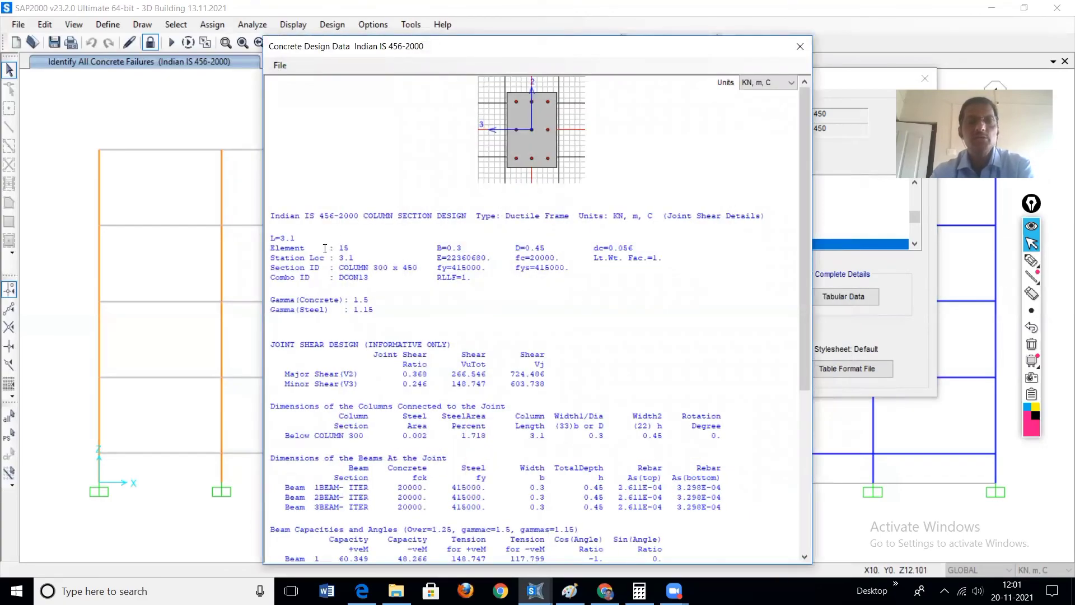
{"action": "left_click", "coordinate": [799, 47]}
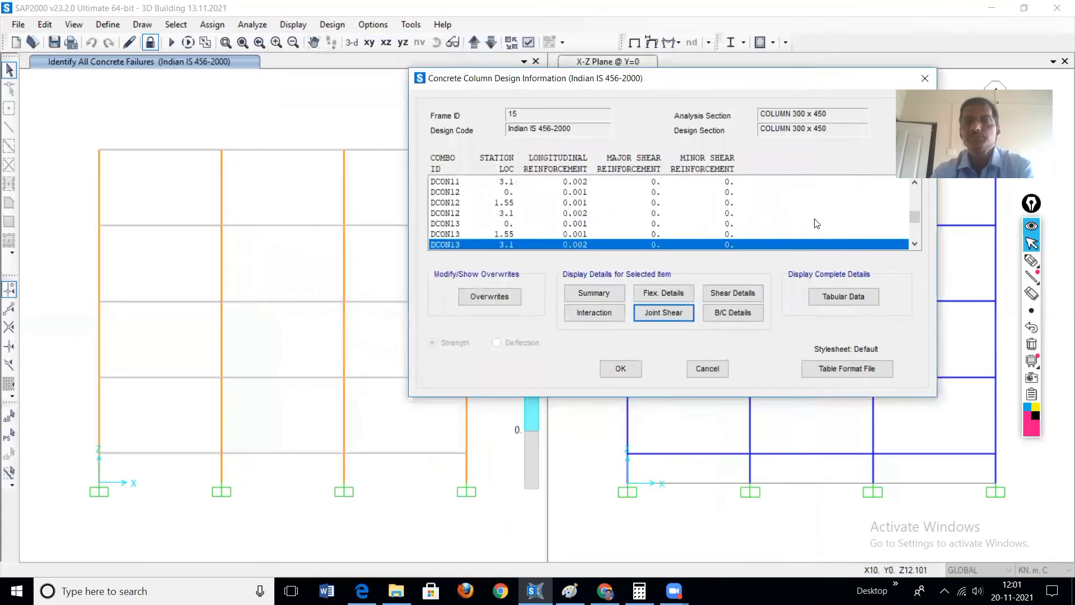
Step: Review the beam/column capacity ratio details of the column for DCON13
{"action": "left_click", "coordinate": [742, 313]}
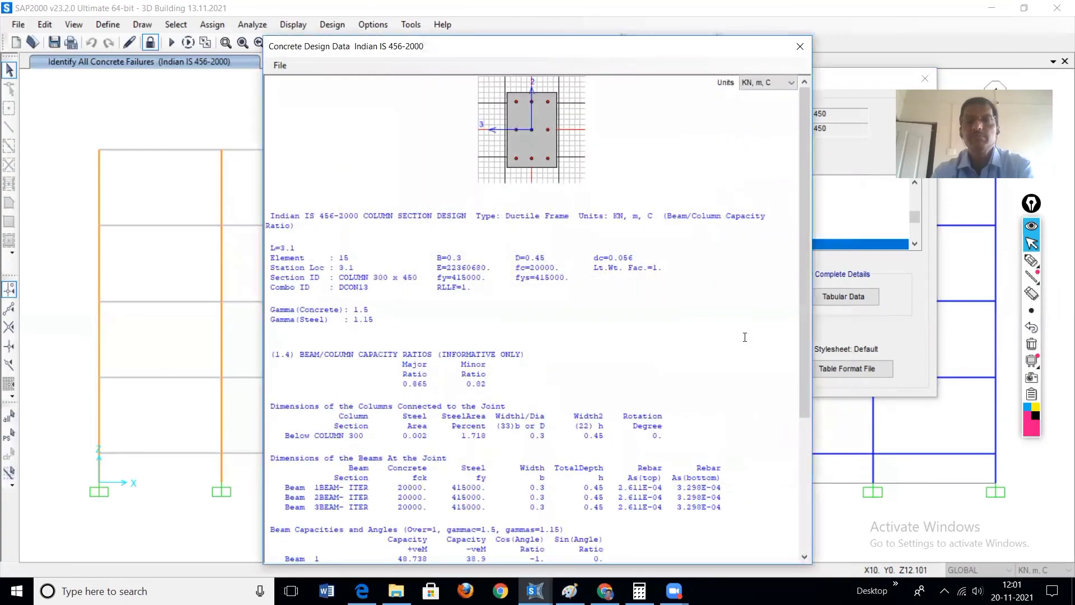
{"action": "scroll", "coordinate": [481, 372], "scroll_direction": "down", "scroll_amount": 7}
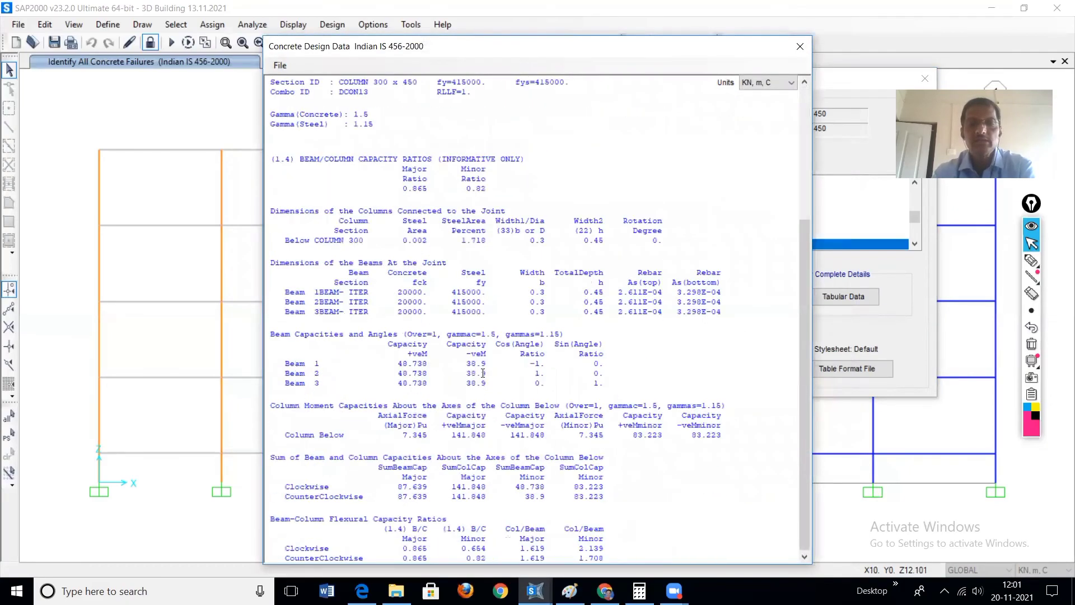
{"action": "scroll", "coordinate": [483, 373], "scroll_direction": "up", "scroll_amount": 7}
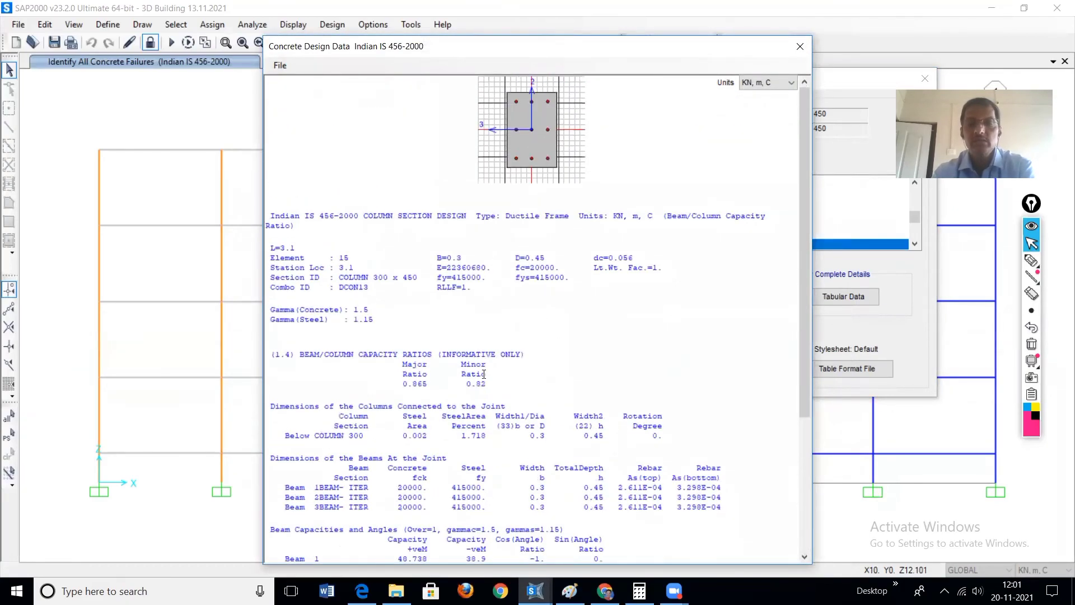
{"action": "scroll", "coordinate": [484, 373], "scroll_direction": "down", "scroll_amount": 7}
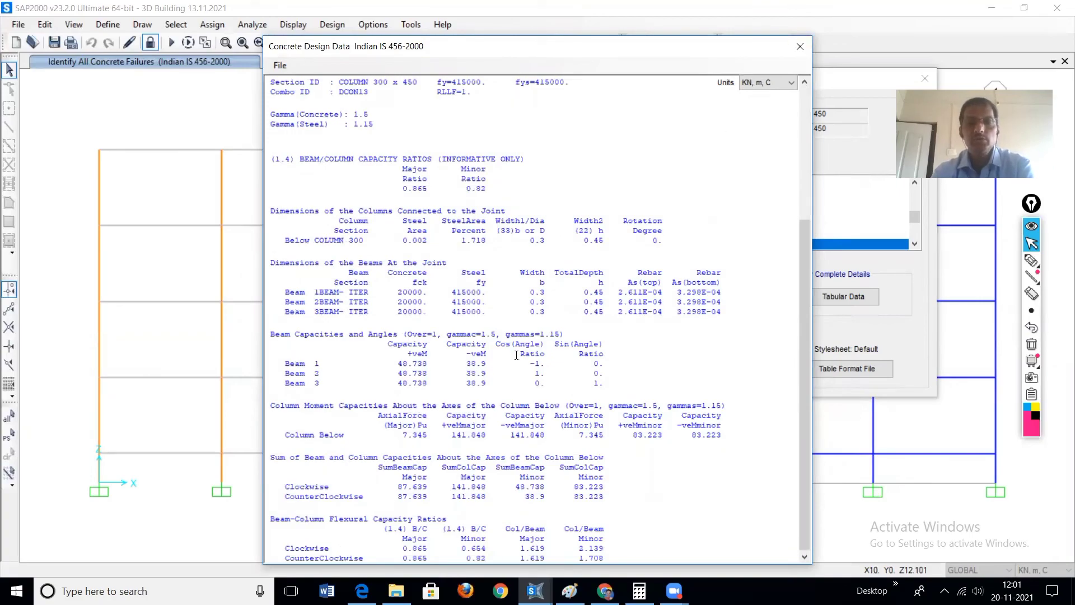
{"action": "left_click", "coordinate": [800, 46]}
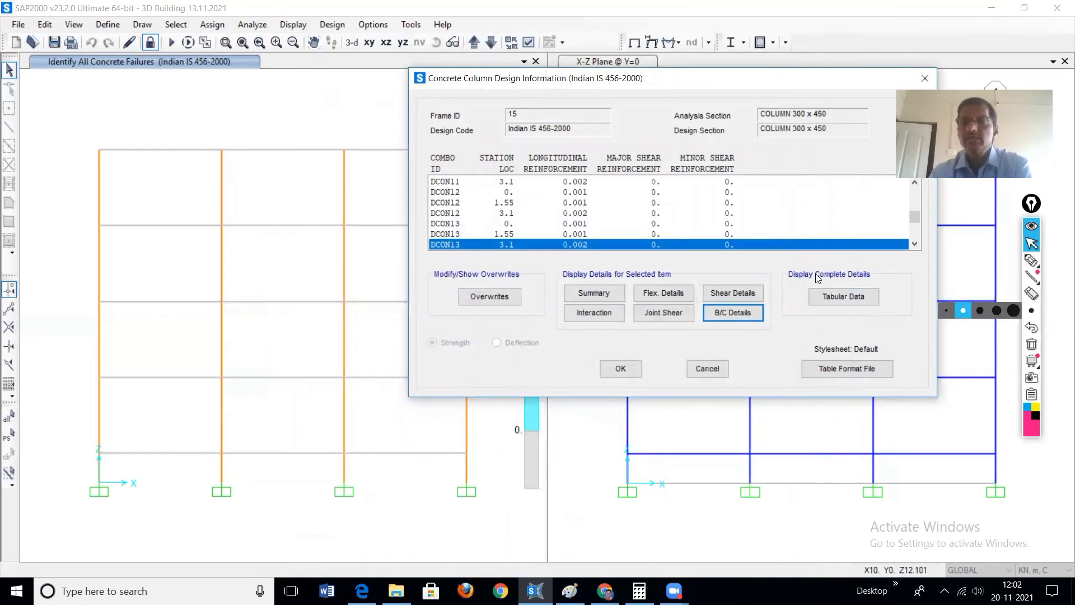
Step: Display the column's complete design details as tabular data and review the Column Summary Data for the design combinations
{"action": "left_click", "coordinate": [843, 296]}
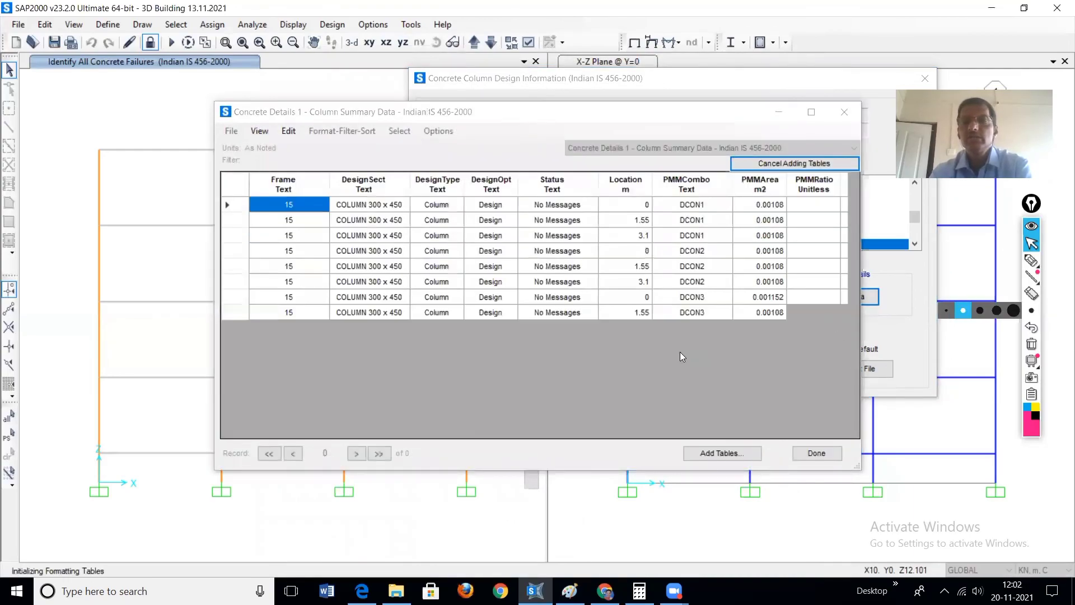
{"action": "scroll", "coordinate": [449, 304], "scroll_direction": "down", "scroll_amount": 3}
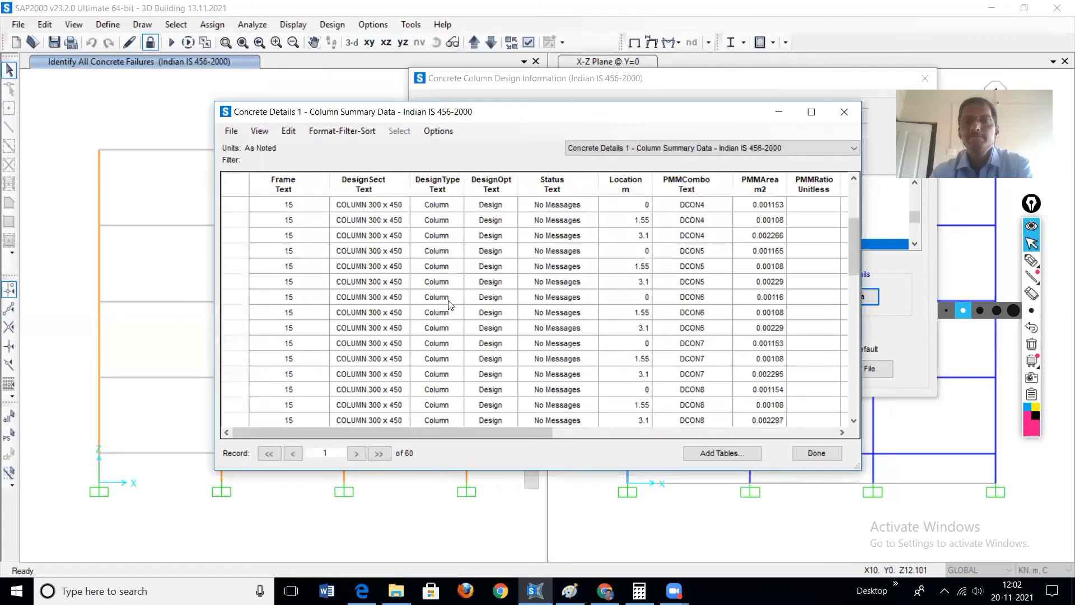
{"action": "scroll", "coordinate": [410, 264], "scroll_direction": "up", "scroll_amount": 3}
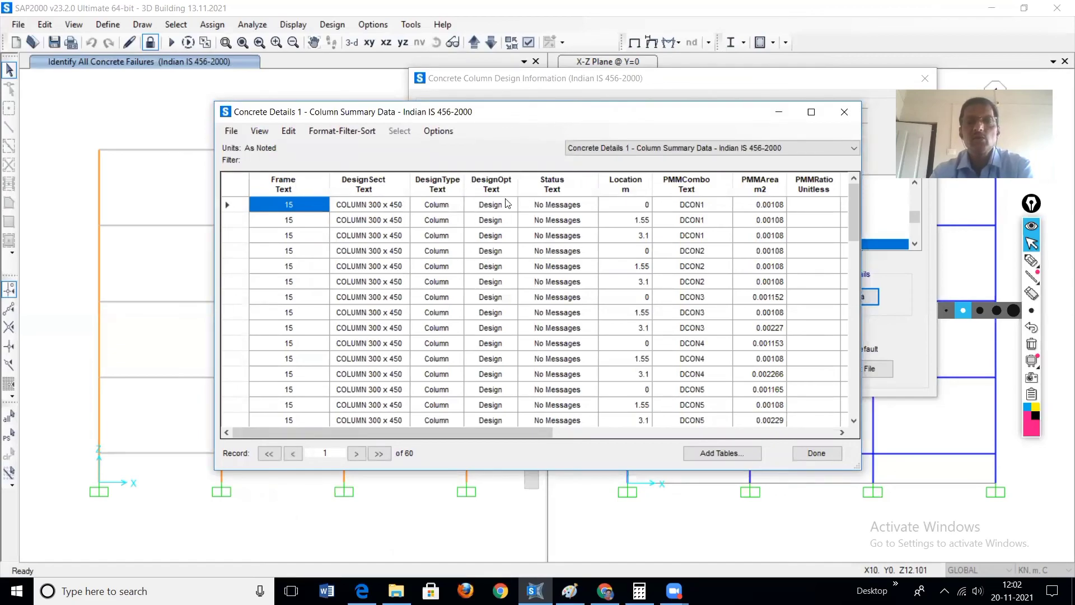
{"action": "scroll", "coordinate": [560, 212], "scroll_direction": "down", "scroll_amount": 4}
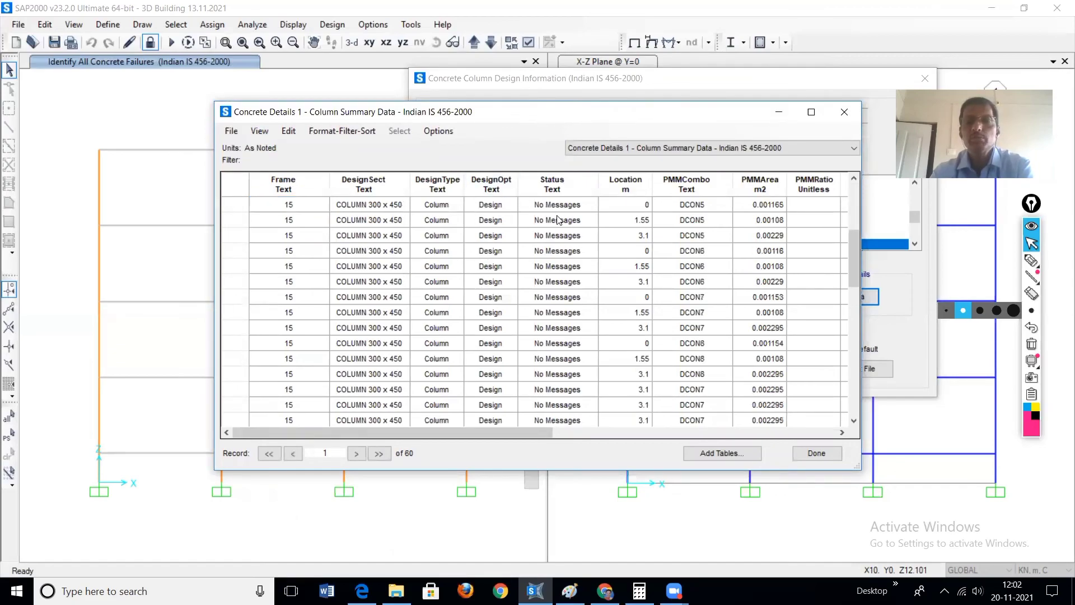
{"action": "scroll", "coordinate": [555, 390], "scroll_direction": "down", "scroll_amount": 3}
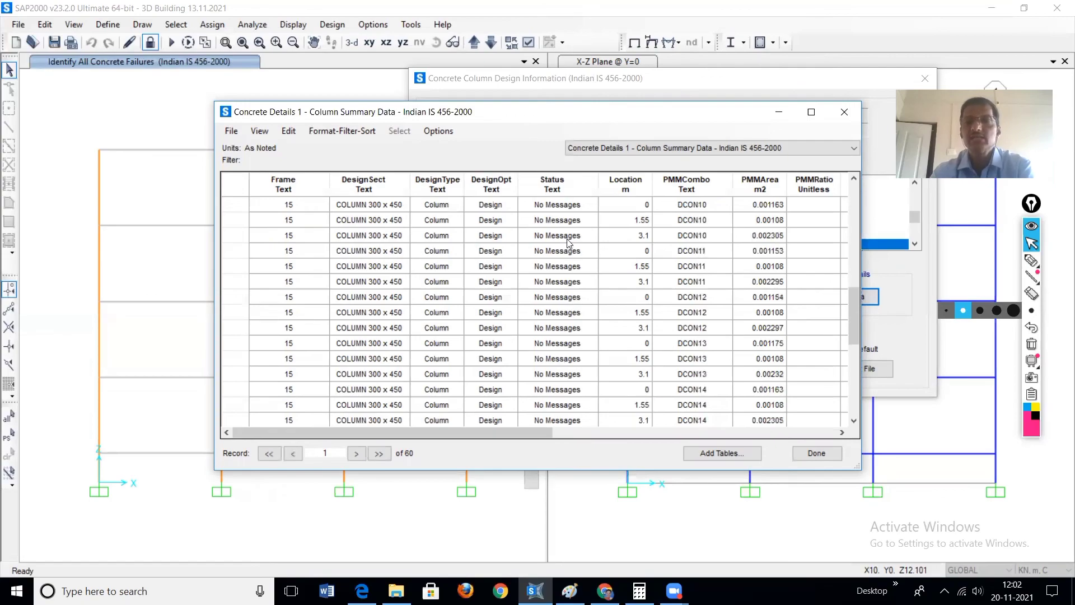
Step: Compare the column's PMM reinforcement areas by station across the DCON combinations, then close the summary table and the column design information
{"action": "scroll", "coordinate": [569, 241], "scroll_direction": "down", "scroll_amount": 3}
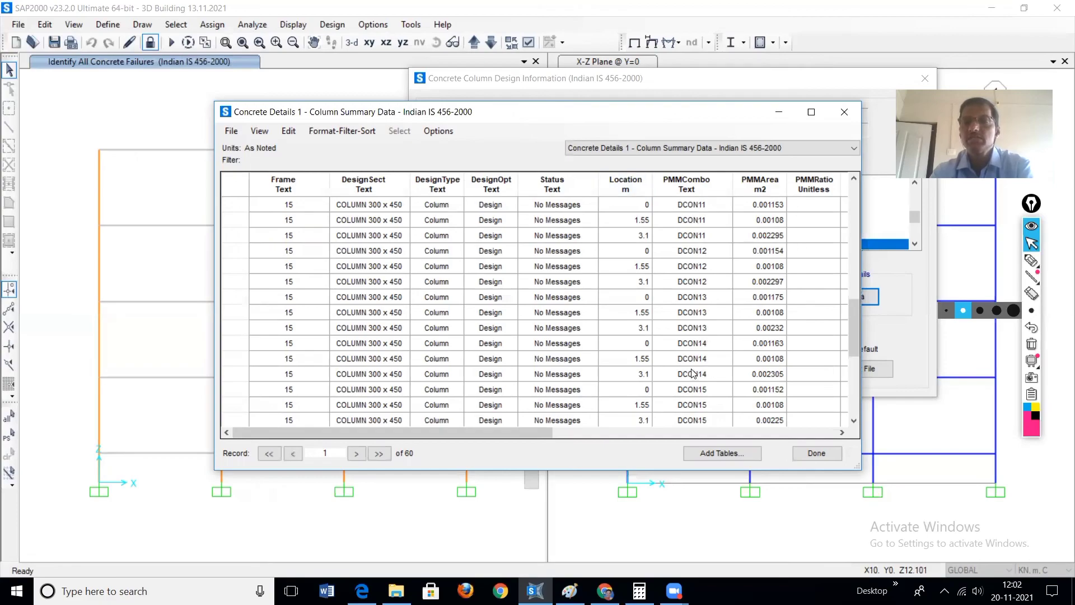
{"action": "scroll", "coordinate": [695, 359], "scroll_direction": "down", "scroll_amount": 5}
{"action": "scroll", "coordinate": [695, 344], "scroll_direction": "up", "scroll_amount": 11}
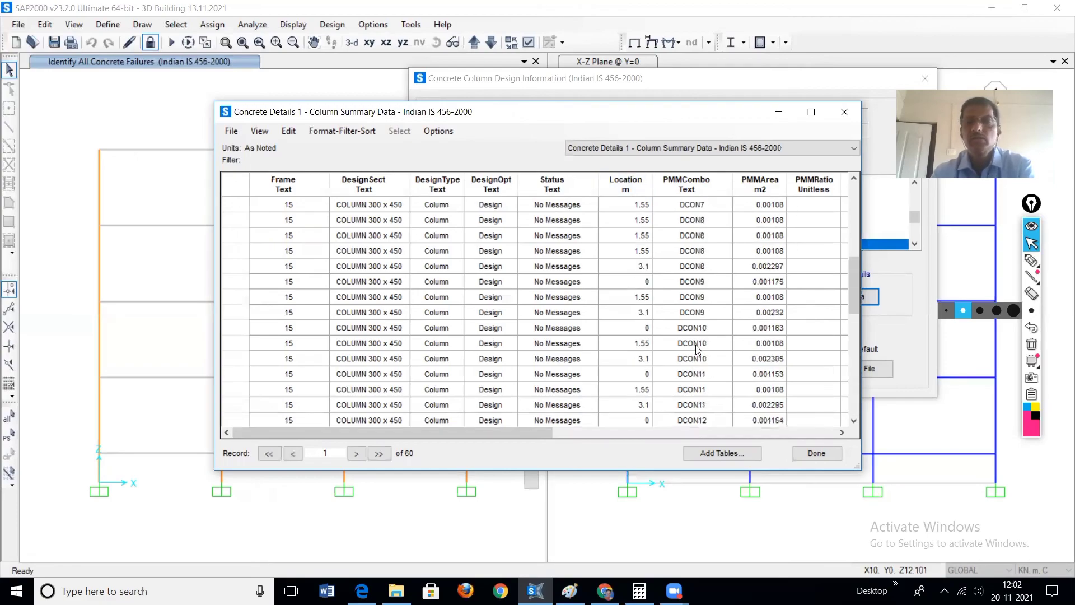
{"action": "scroll", "coordinate": [712, 266], "scroll_direction": "up", "scroll_amount": 3}
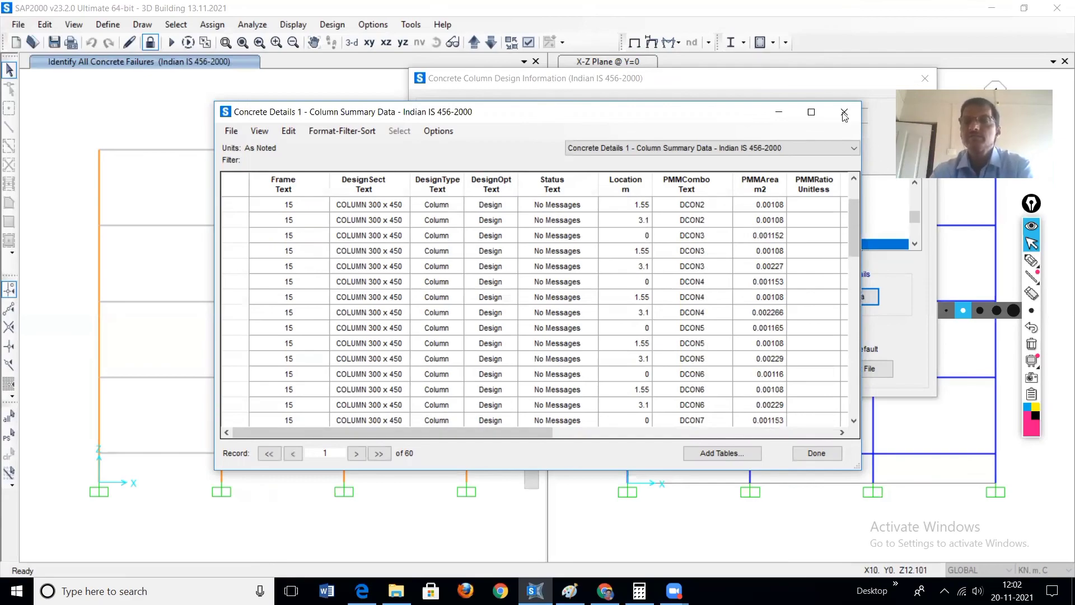
{"action": "left_click", "coordinate": [823, 452]}
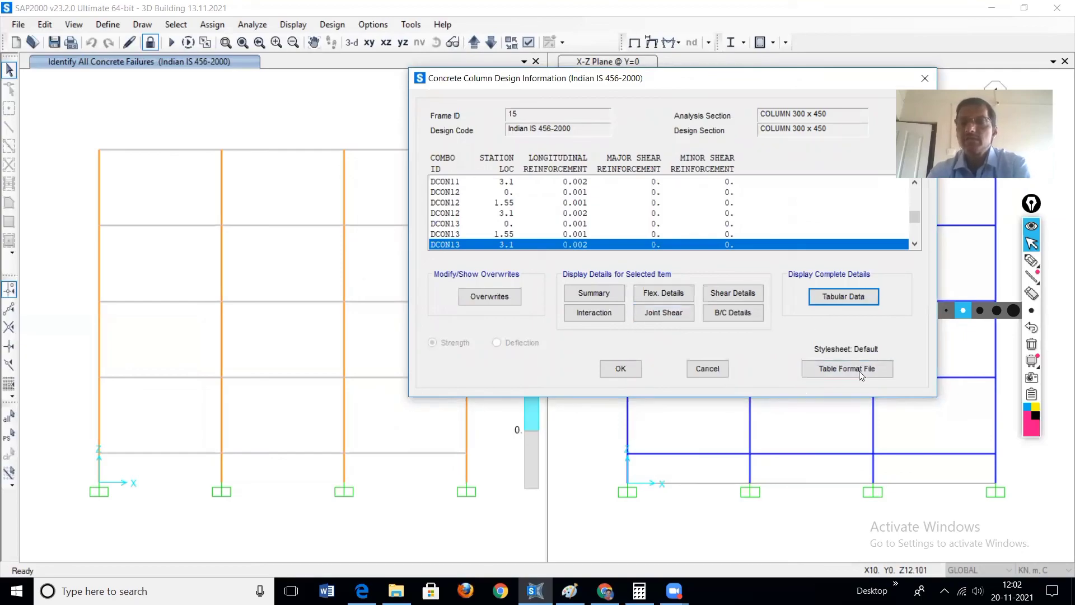
{"action": "left_click", "coordinate": [621, 369]}
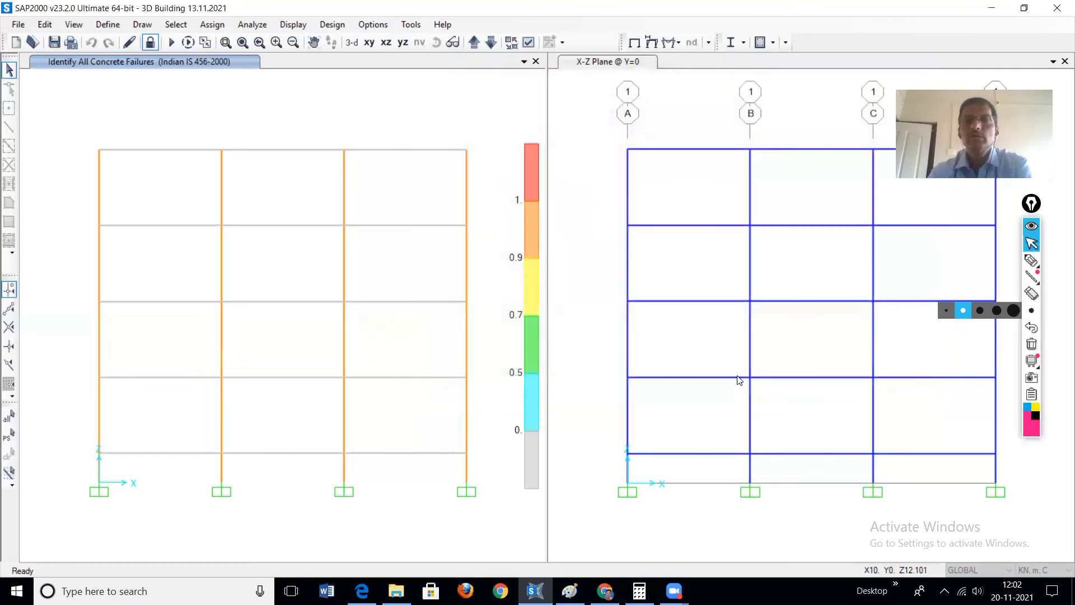
Step: Show the available file, printing and report commands for the building model
{"action": "left_click", "coordinate": [18, 25]}
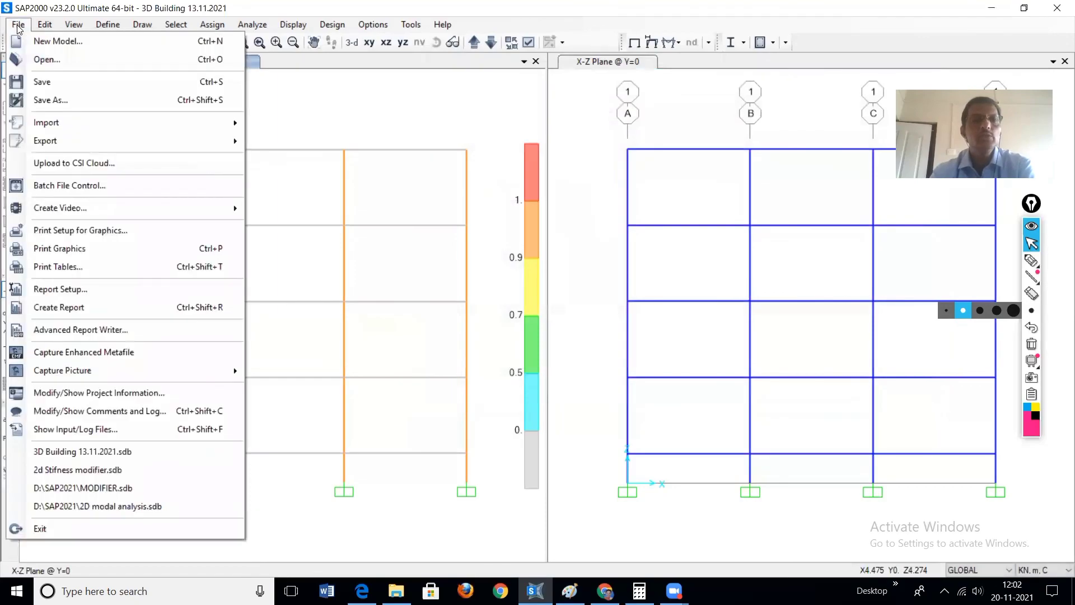